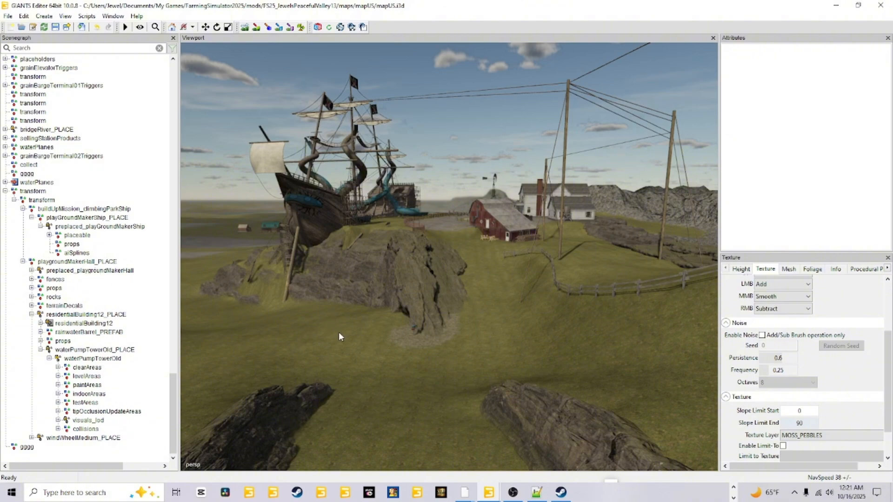
Step: Examine the rock formations and grassy slopes surrounding the pirate ship playground
scroll(349, 347, up, 6)
scroll(381, 303, up, 5)
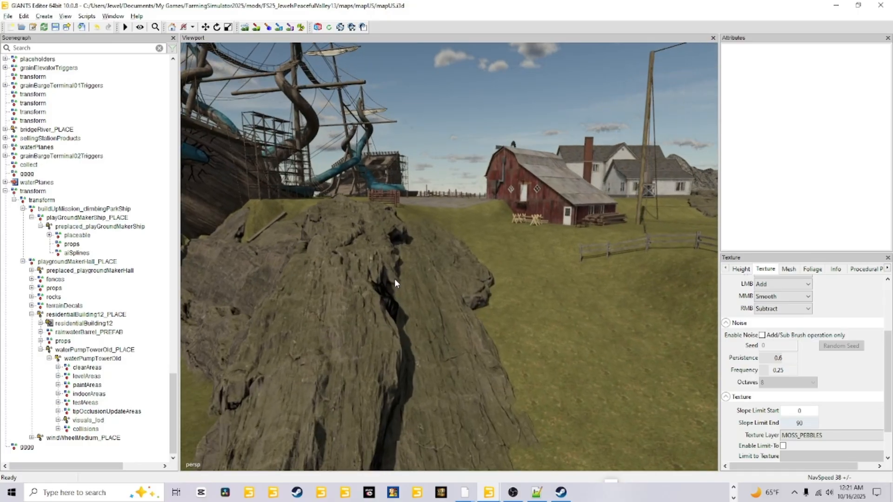
alt+drag(480, 315, 509, 359)
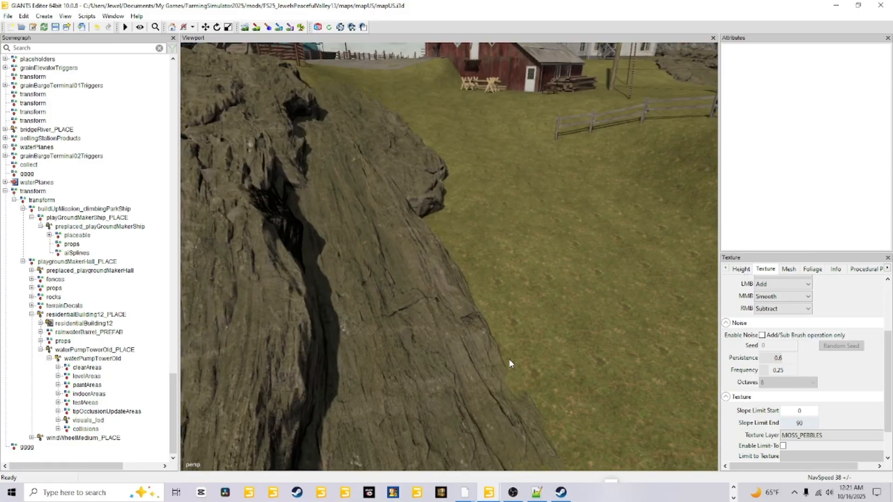
scroll(504, 358, down, 8)
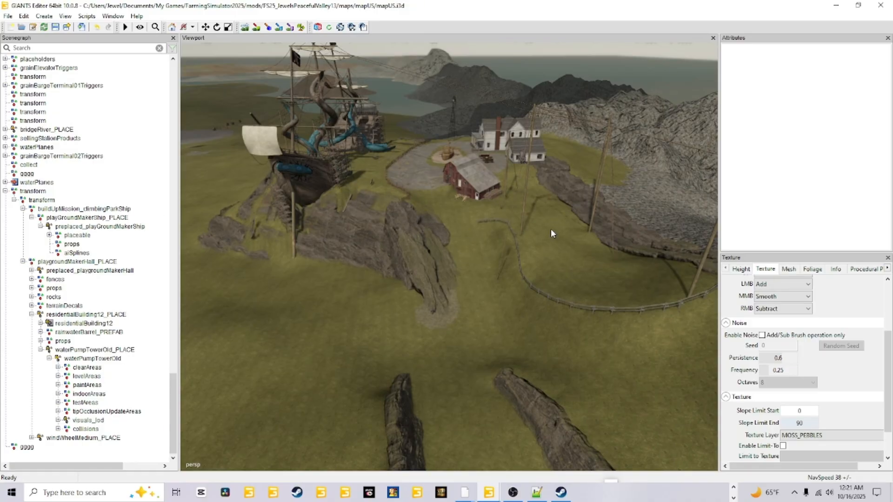
alt+drag(450, 325, 418, 167)
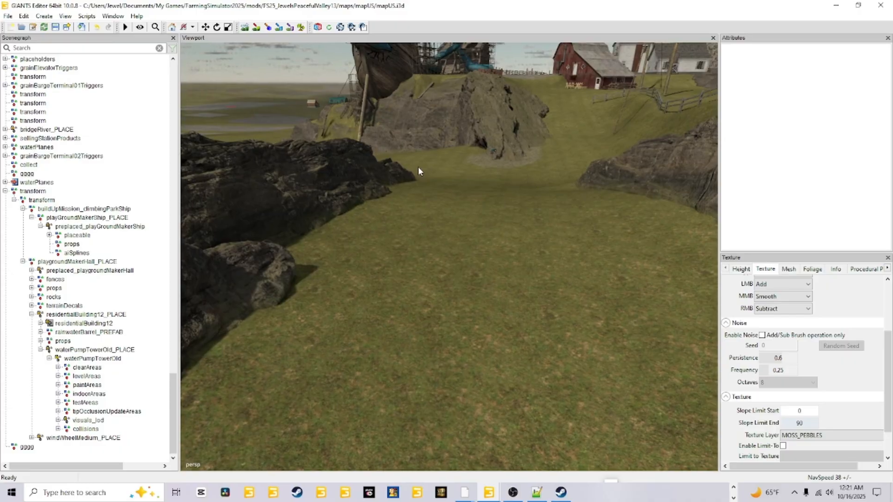
alt+drag(536, 326, 559, 327)
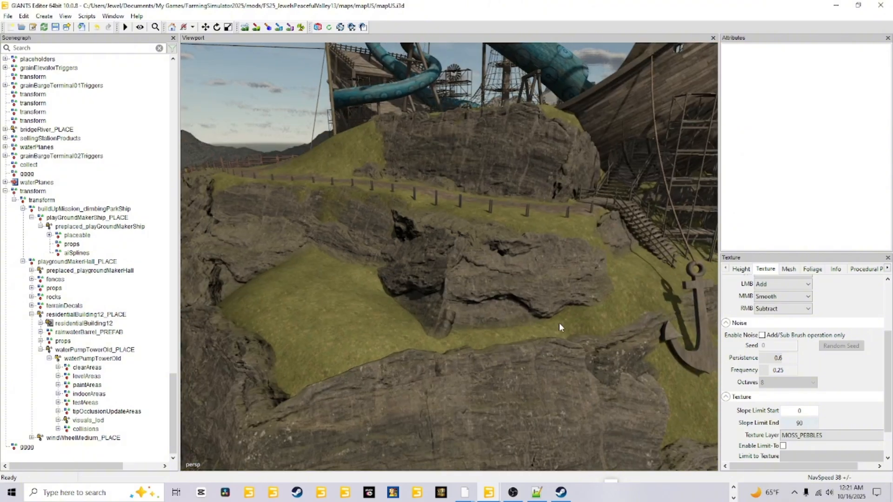
alt+drag(492, 373, 545, 319)
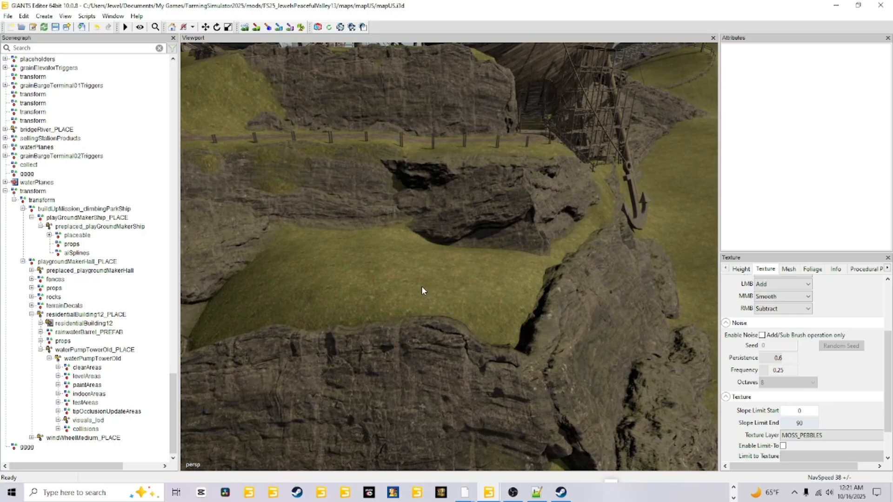
alt+drag(423, 291, 449, 278)
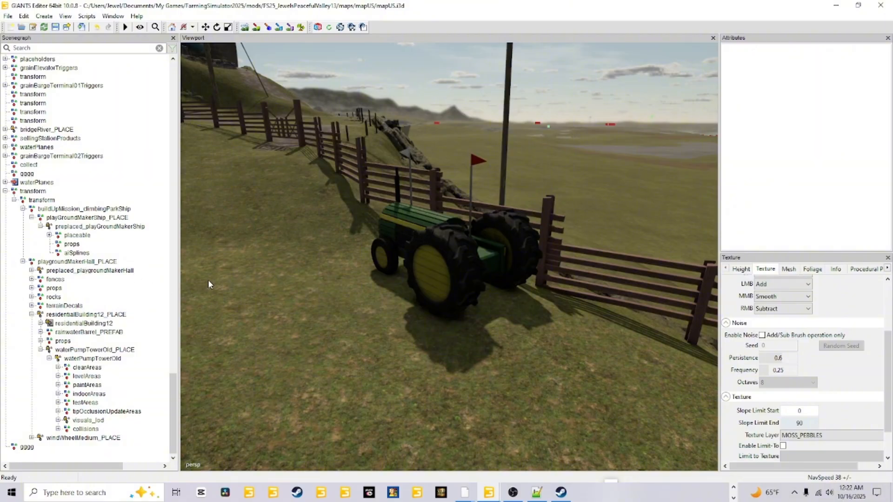
Step: Inspect the green tractor beside the wooden fence and the blue tentacle slides on the pirate ship
scroll(523, 319, down, 5)
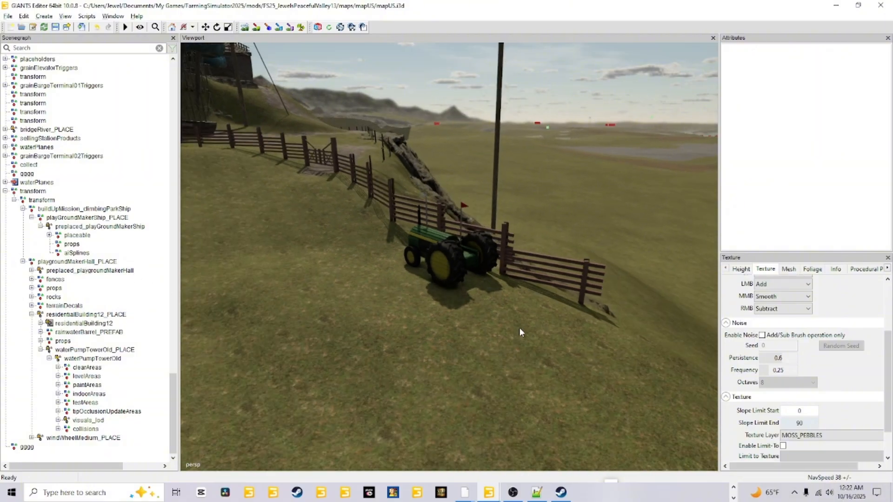
scroll(492, 330, down, 3)
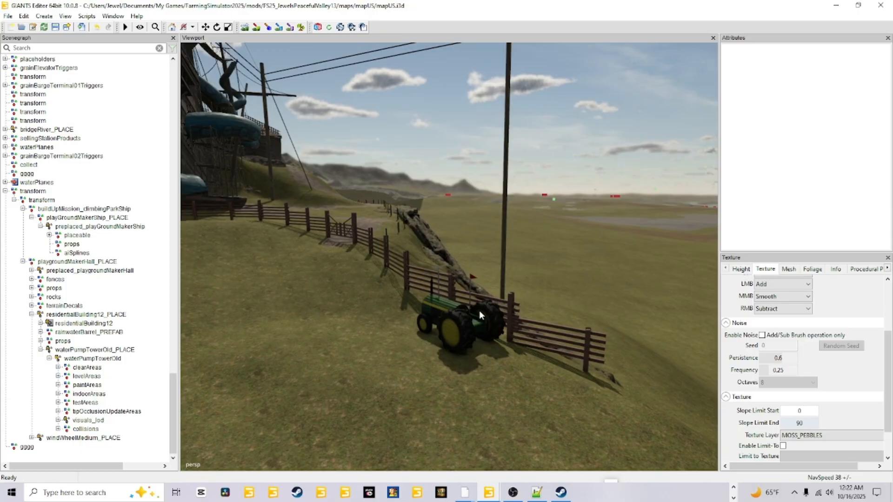
right_drag(479, 311, 335, 336)
scroll(384, 306, up, 5)
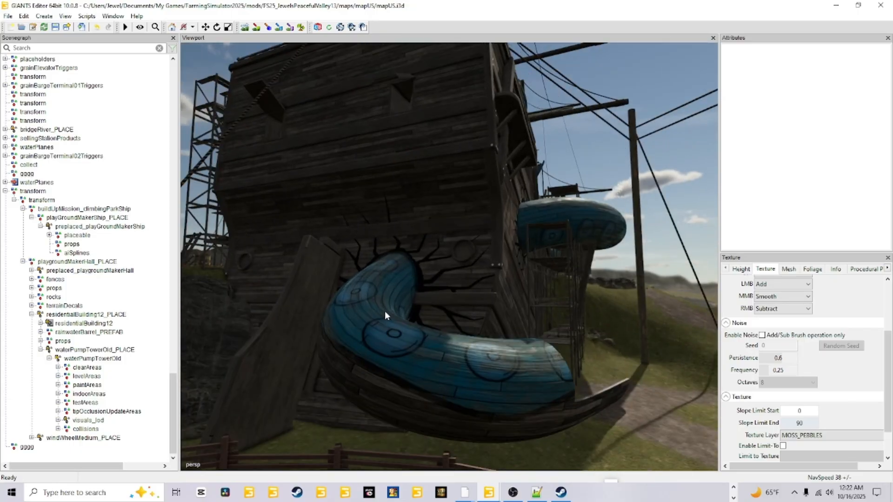
alt+drag(384, 310, 237, 367)
scroll(376, 309, down, 6)
alt+drag(380, 346, 491, 254)
scroll(541, 266, up, 5)
scroll(439, 247, down, 5)
scroll(491, 255, down, 3)
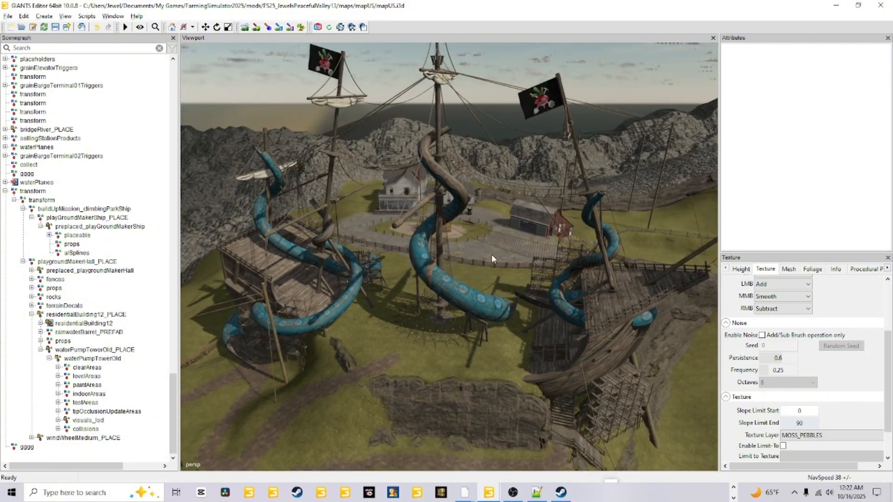
Step: Examine the ship's masts and climbing net, the fenced farmyard, and the wooden stairs beneath the bow
scroll(491, 254, down, 5)
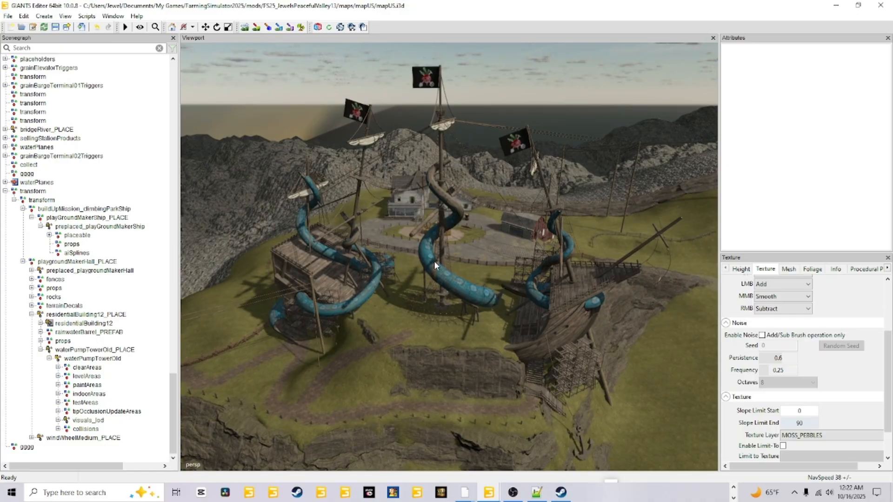
scroll(553, 314, up, 10)
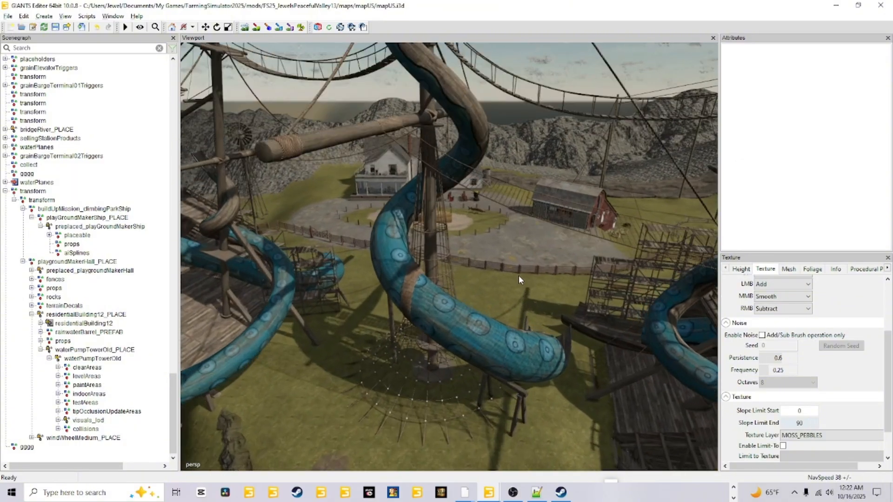
scroll(521, 264, down, 10)
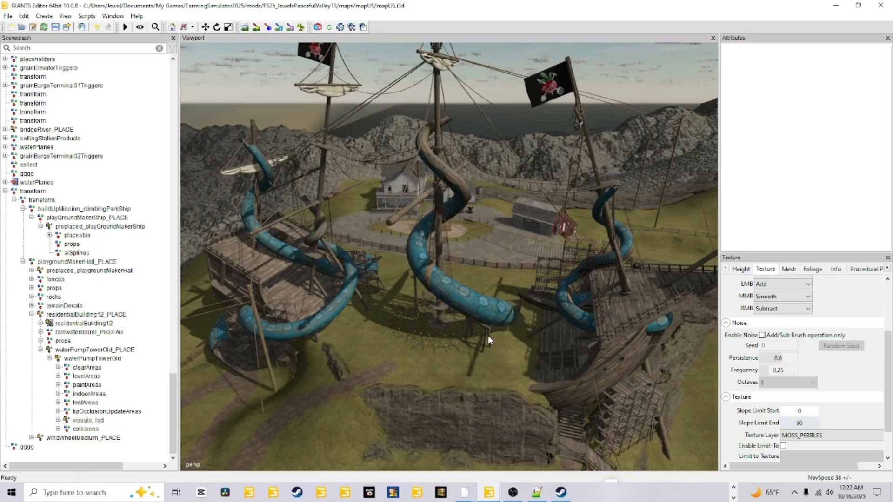
scroll(528, 358, up, 15)
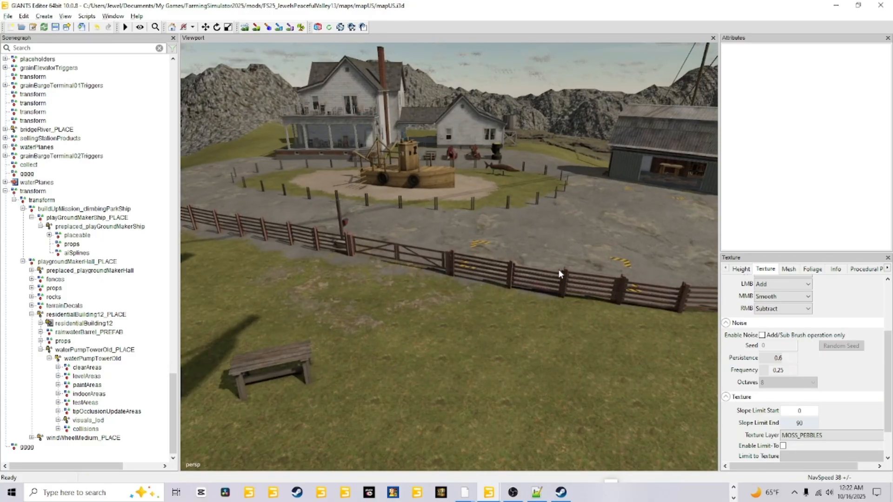
scroll(558, 269, down, 15)
scroll(500, 358, down, 5)
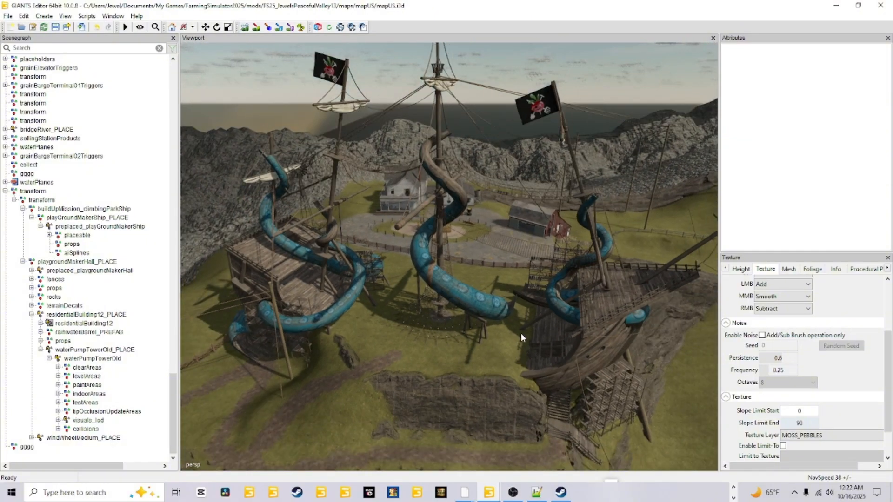
scroll(549, 377, up, 15)
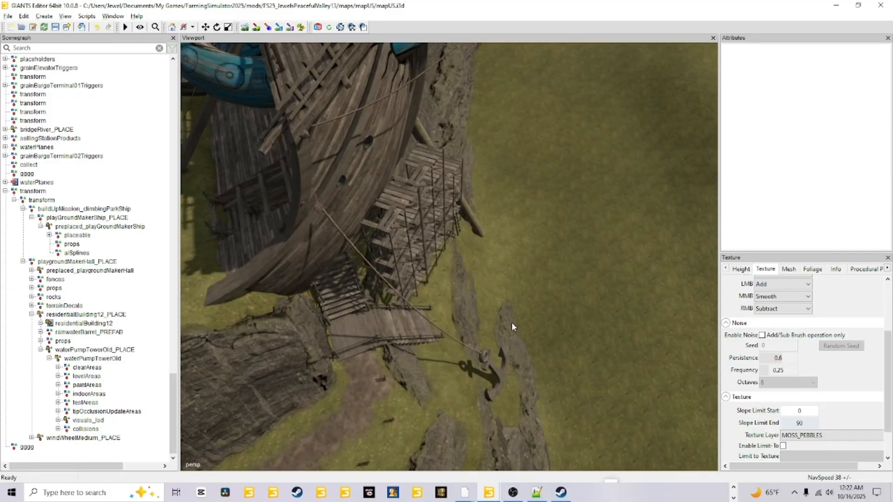
scroll(433, 188, down, 5)
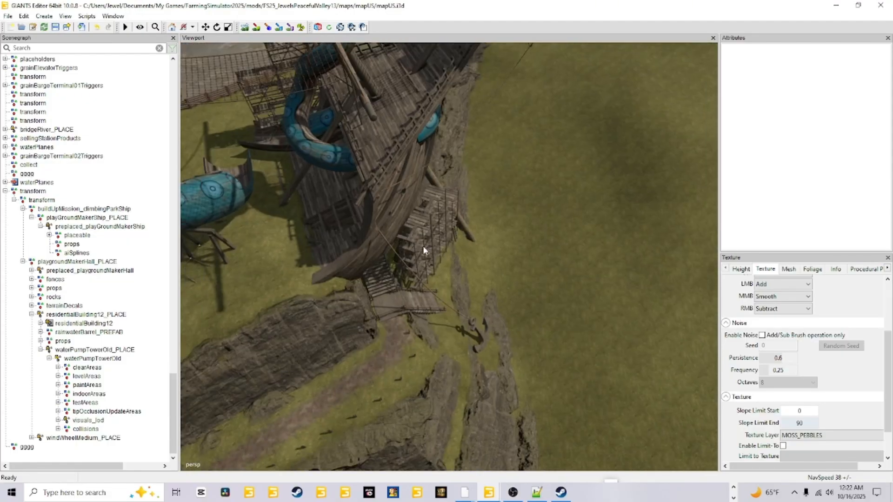
Step: Inspect the ship's broken hull sections, scaffolding and curved slides along with the dirt paths around them
alt+drag(423, 251, 430, 338)
scroll(430, 333, up, 12)
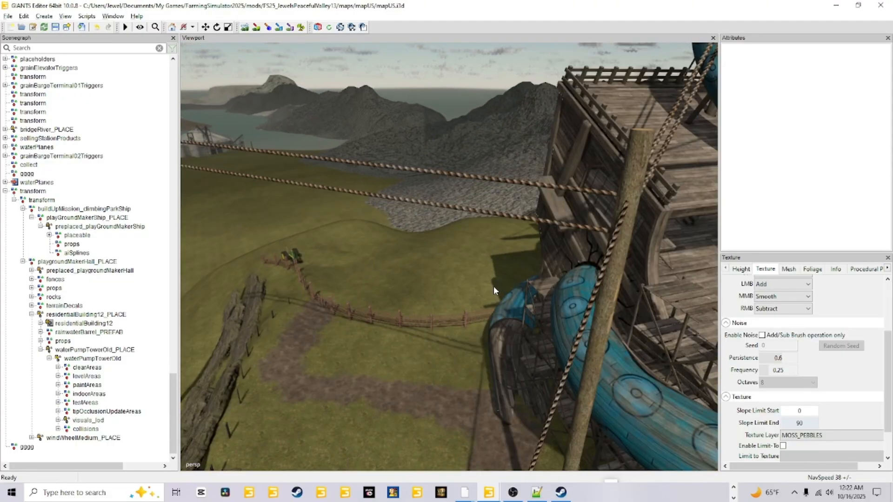
scroll(596, 305, down, 8)
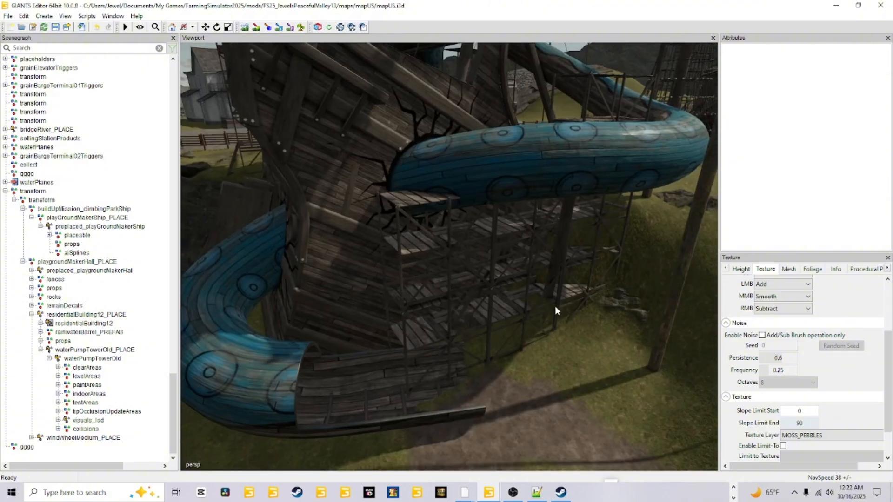
scroll(521, 292, down, 4)
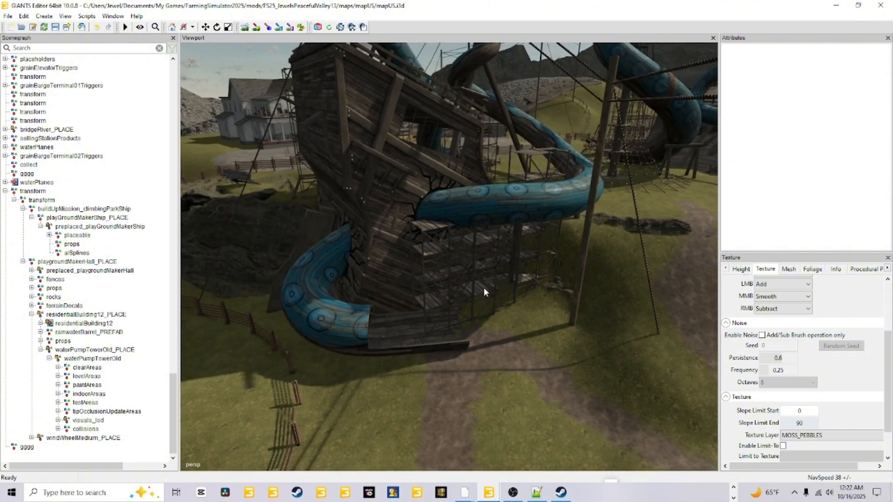
scroll(528, 326, down, 3)
alt+drag(487, 375, 407, 362)
scroll(407, 362, up, 4)
scroll(408, 367, down, 5)
alt+drag(345, 118, 540, 267)
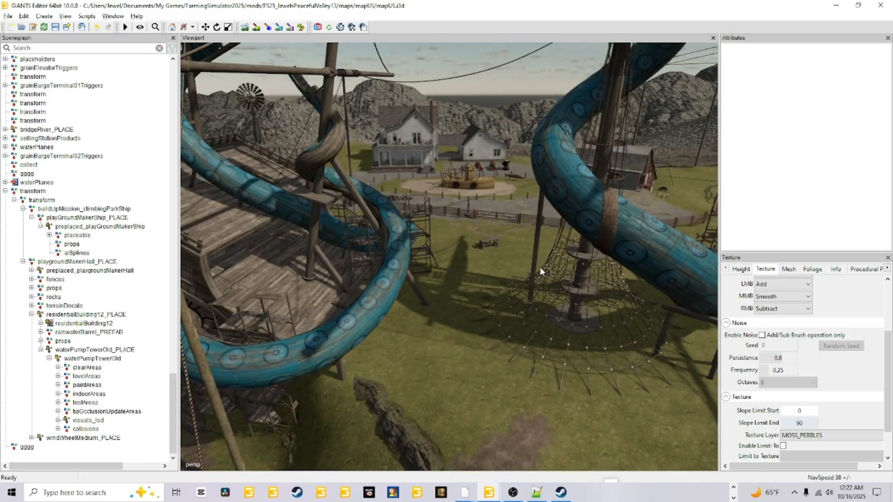
scroll(503, 335, down, 5)
alt+drag(505, 356, 389, 372)
alt+drag(397, 199, 397, 322)
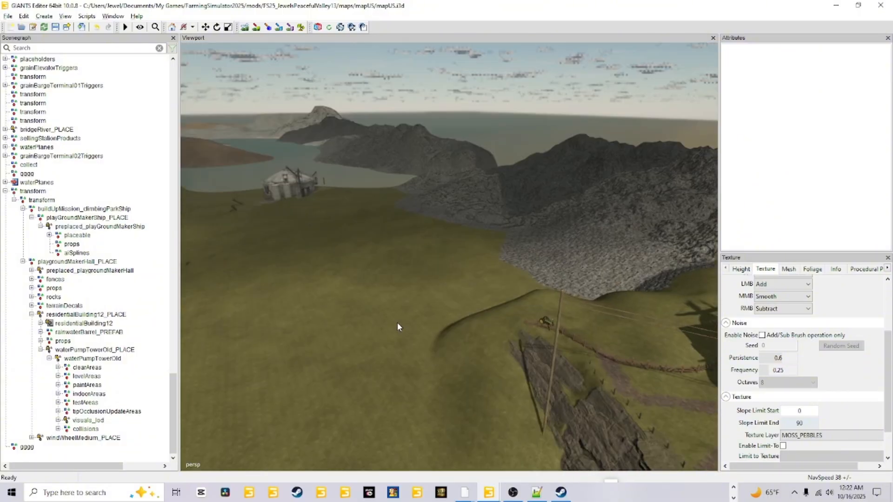
Step: Survey the grassy hill and stone-covered slope beyond the ship for how the terrain blends together
alt+right_drag(401, 321, 635, 262)
alt+drag(389, 331, 563, 351)
alt+right_drag(562, 351, 518, 352)
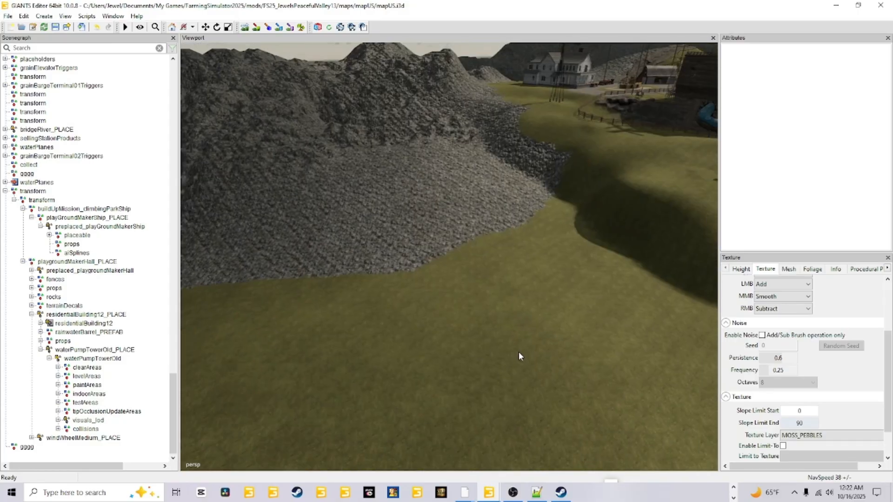
alt+drag(518, 352, 575, 343)
alt+drag(535, 270, 426, 367)
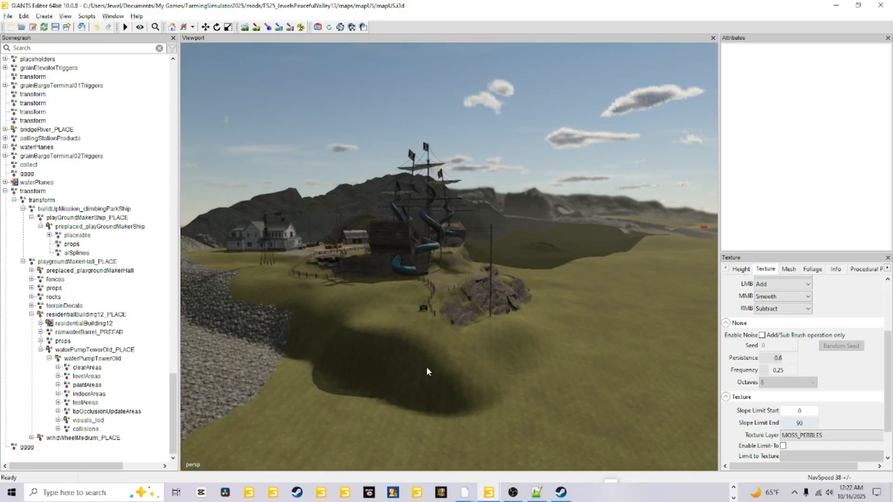
alt+right_drag(426, 367, 470, 334)
alt+drag(470, 334, 556, 254)
alt+right_drag(446, 373, 443, 377)
alt+drag(443, 377, 449, 377)
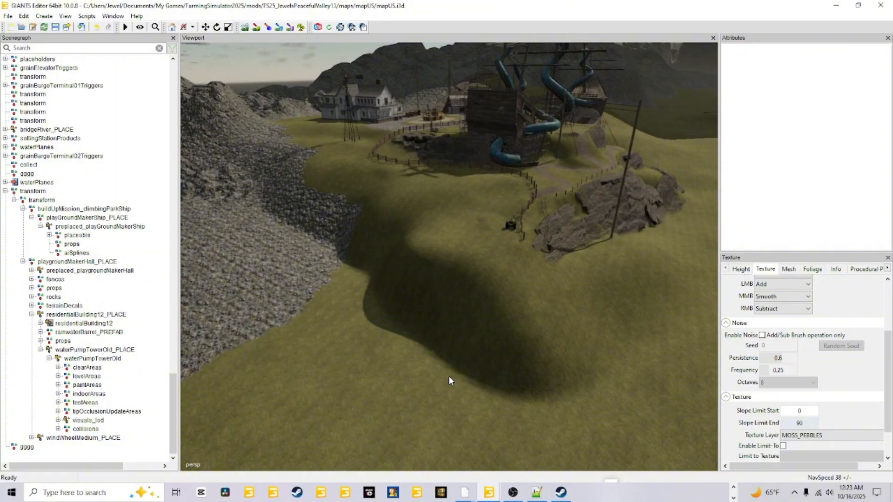
alt+drag(448, 375, 478, 351)
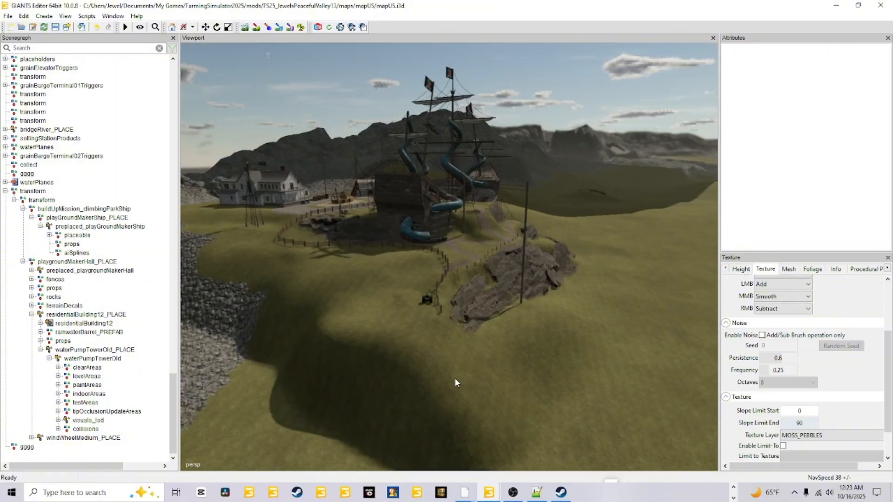
alt+drag(455, 378, 417, 352)
alt+right_drag(417, 351, 482, 314)
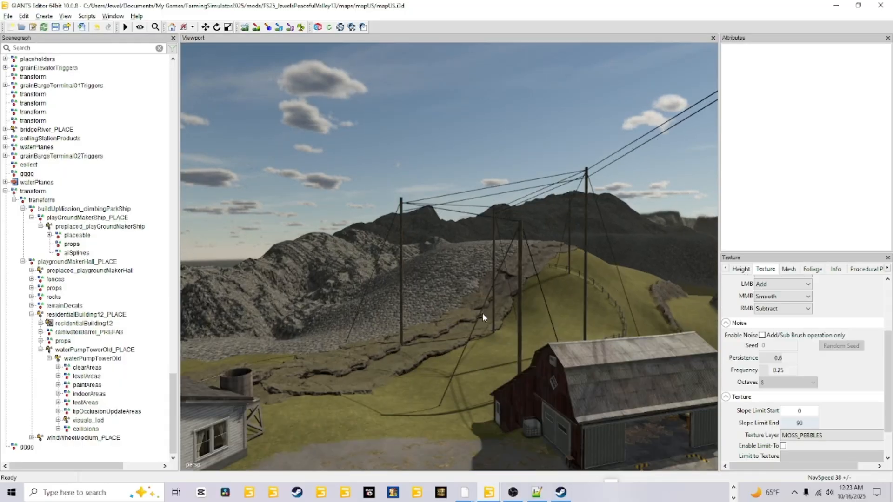
Step: Survey the farmyard around the wooden play boat, parked equipment, fences and red barn
alt+drag(482, 314, 534, 356)
alt+right_drag(534, 356, 471, 384)
alt+drag(456, 379, 489, 378)
alt+drag(484, 322, 462, 341)
alt+right_drag(462, 342, 459, 295)
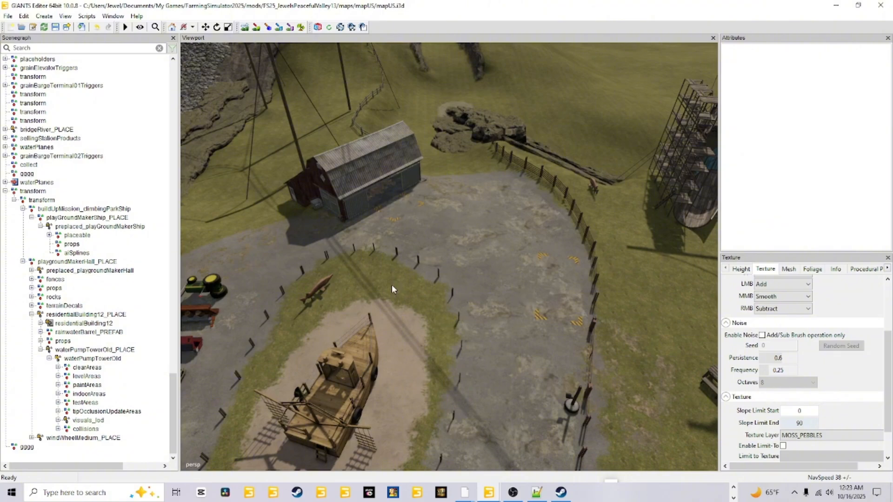
alt+right_drag(579, 228, 546, 274)
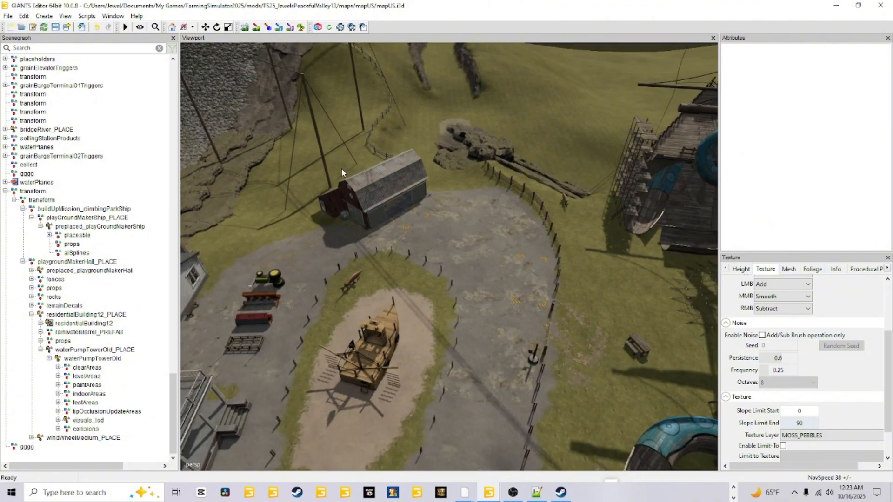
alt+drag(523, 355, 473, 343)
alt+right_drag(473, 343, 534, 282)
alt+drag(534, 282, 307, 302)
alt+drag(473, 333, 361, 340)
alt+right_drag(360, 340, 395, 307)
alt+drag(395, 307, 574, 307)
alt+right_drag(573, 307, 414, 290)
alt+drag(530, 307, 637, 333)
alt+right_drag(523, 375, 538, 377)
alt+drag(538, 378, 673, 382)
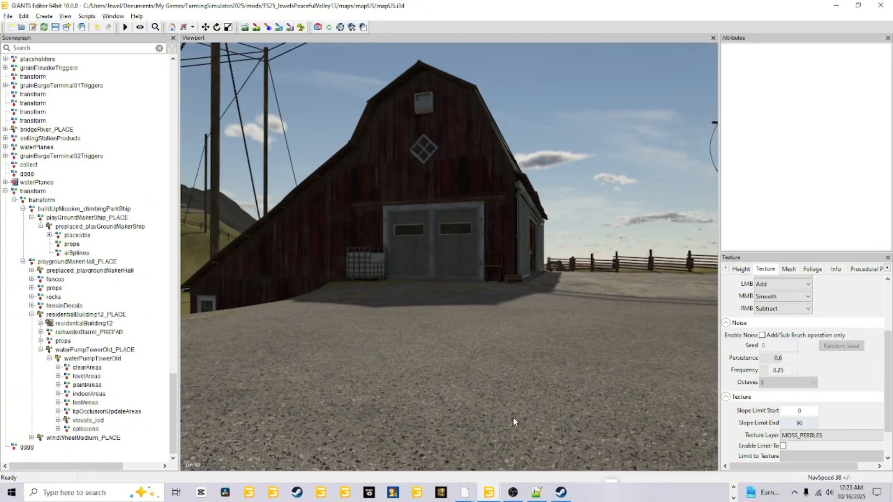
Step: Examine the green wooden-railed play structure by the rocks and the workbench inside the red barn
scroll(520, 410, up, 5)
alt+drag(521, 409, 646, 389)
scroll(546, 415, up, 3)
scroll(548, 412, up, 8)
scroll(514, 390, up, 5)
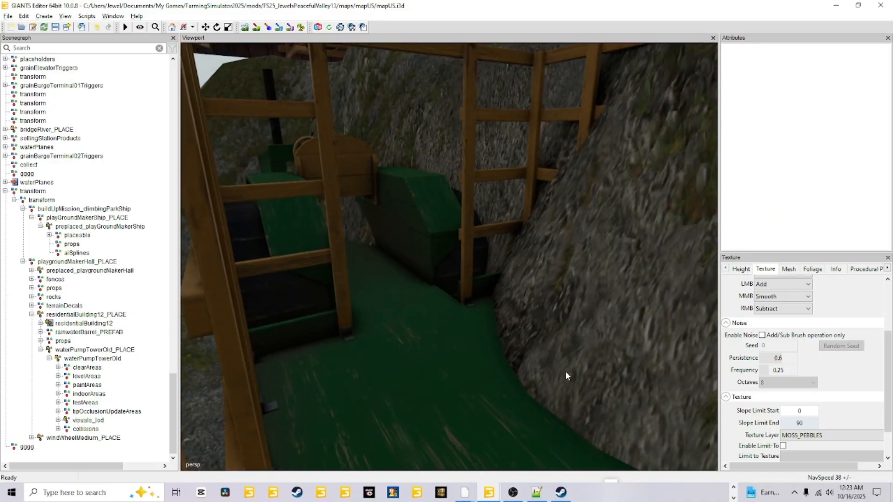
scroll(565, 372, down, 8)
mouse_move(559, 373)
alt+mouse_down()
mouse_move(538, 358)
mouse_move(515, 377)
mouse_move(449, 377)
mouse_move(509, 356)
mouse_move(487, 331)
mouse_move(619, 361)
mouse_move(563, 373)
alt+mouse_up()
scroll(452, 374, up, 6)
scroll(488, 330, up, 5)
scroll(605, 360, down, 8)
scroll(549, 356, up, 7)
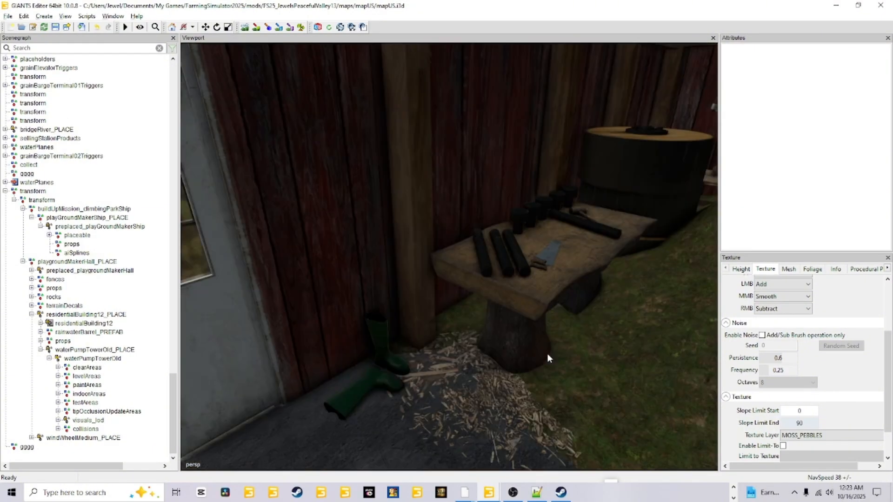
Step: Flatten the mossy terrain mound between the workbench and barrels in the barn, using a size 2.4 Replace height brush set to 96.506
scroll(547, 353, up, 3)
alt+drag(473, 365, 520, 358)
scroll(635, 361, down, 5)
scroll(636, 354, down, 5)
scroll(666, 350, up, 6)
scroll(537, 357, down, 5)
scroll(626, 349, up, 5)
scroll(575, 362, down, 5)
scroll(574, 359, up, 5)
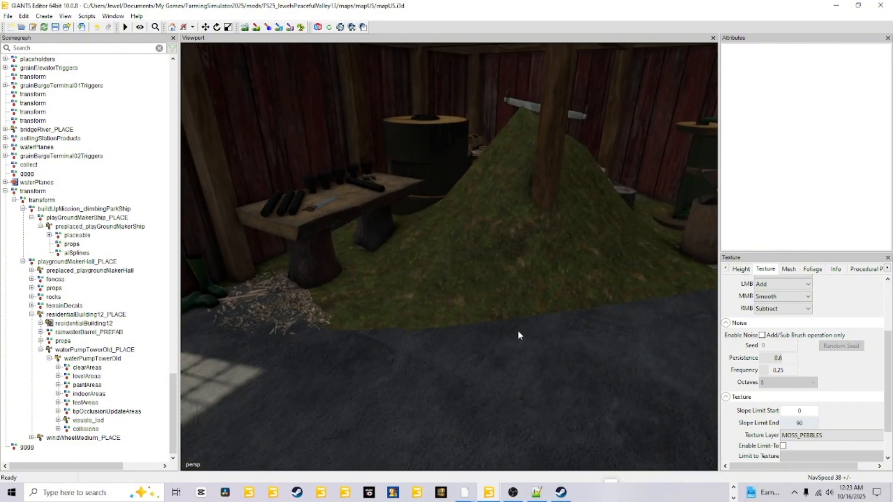
click(245, 27)
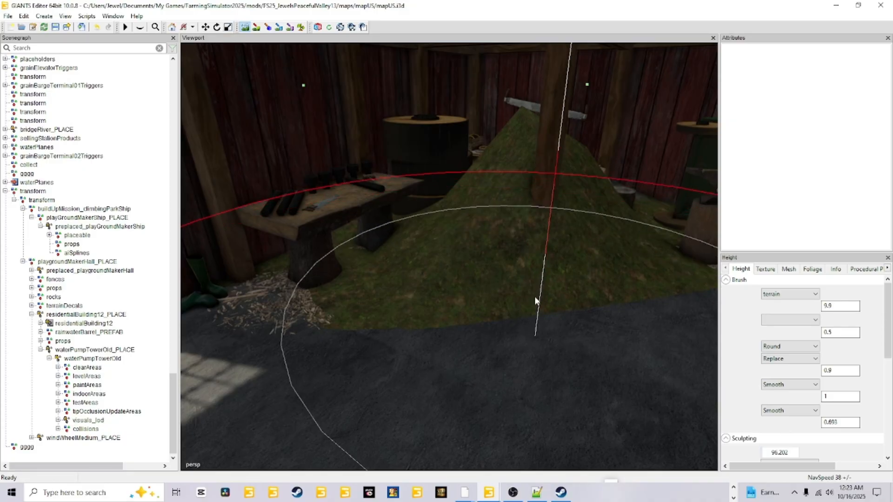
scroll(530, 309, down, 8)
scroll(513, 333, up, 2)
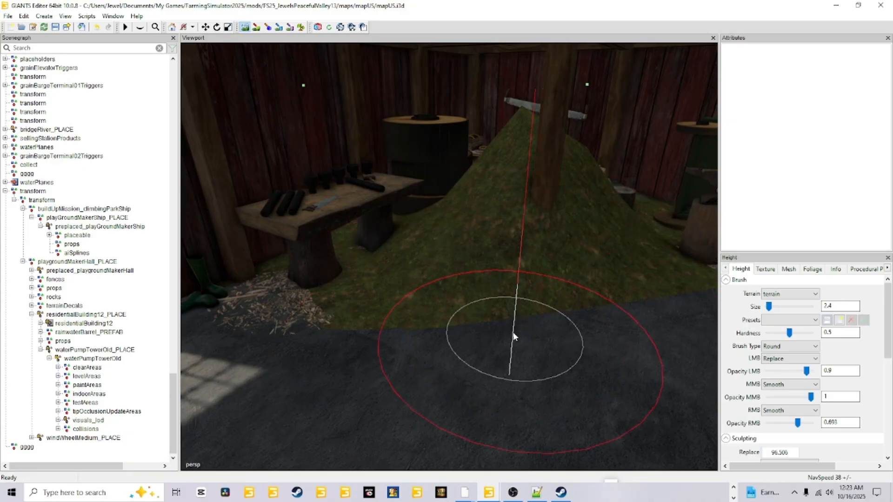
mouse_move(497, 317)
mouse_down()
mouse_move(425, 299)
mouse_move(487, 261)
mouse_move(529, 249)
mouse_move(574, 257)
mouse_move(494, 247)
mouse_move(437, 264)
mouse_move(361, 268)
mouse_move(408, 239)
mouse_move(397, 240)
mouse_up()
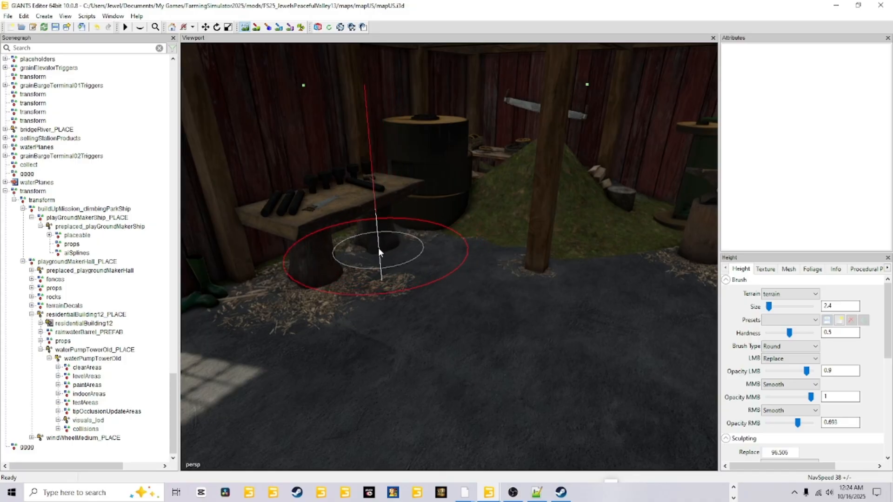
mouse_move(532, 234)
mouse_down()
mouse_move(501, 222)
mouse_move(607, 220)
mouse_move(586, 212)
mouse_move(503, 212)
mouse_up()
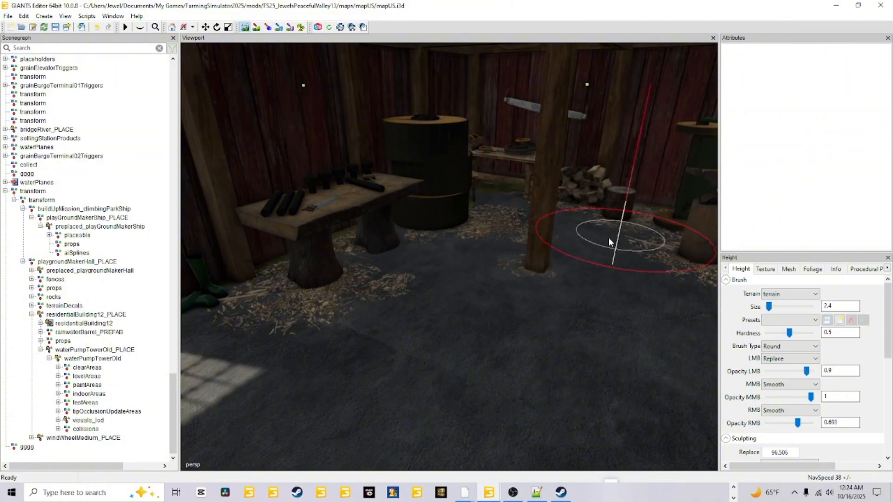
click(256, 27)
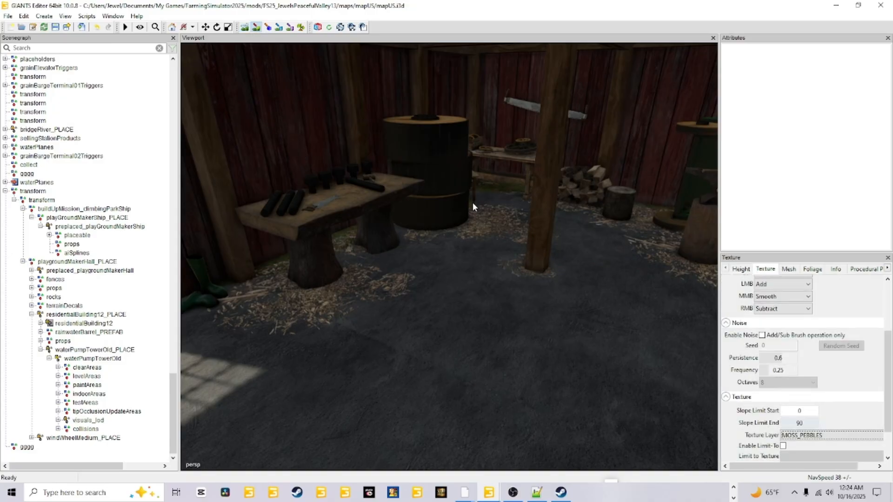
Step: Flatten the grassy terrain mound behind the yellow wooden frame in the barn with the Replace height brush
alt+drag(406, 345, 579, 311)
scroll(459, 329, up, 4)
alt+drag(462, 325, 344, 174)
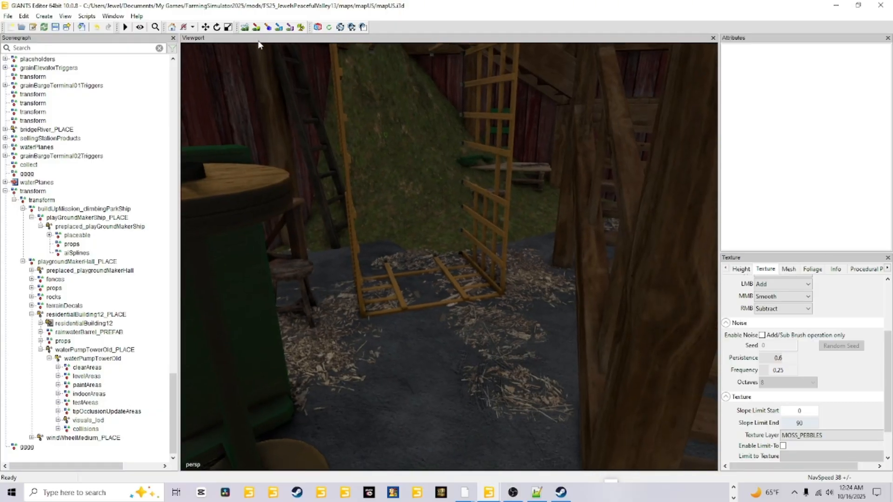
click(245, 27)
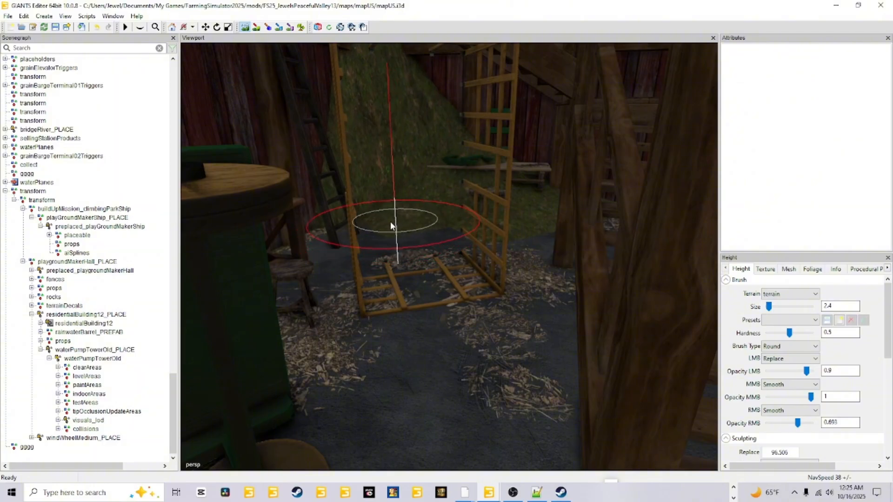
mouse_move(414, 210)
mouse_down()
mouse_move(438, 209)
mouse_move(463, 225)
mouse_move(533, 229)
mouse_up()
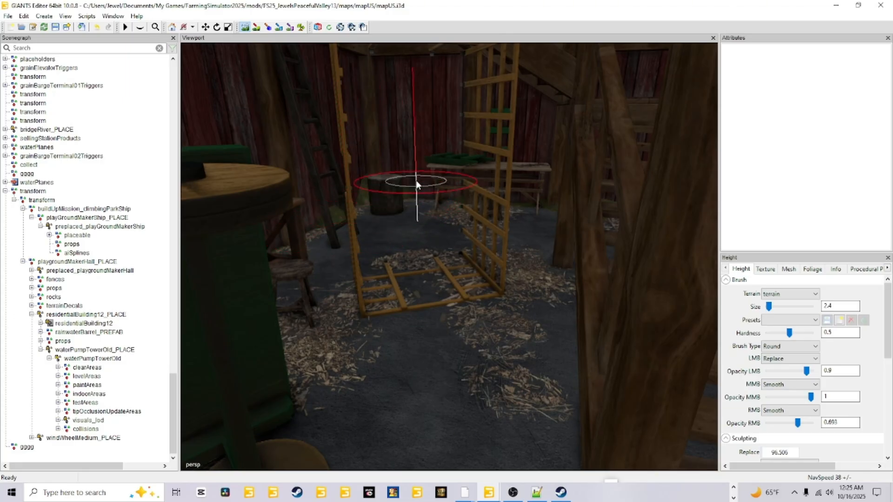
click(257, 26)
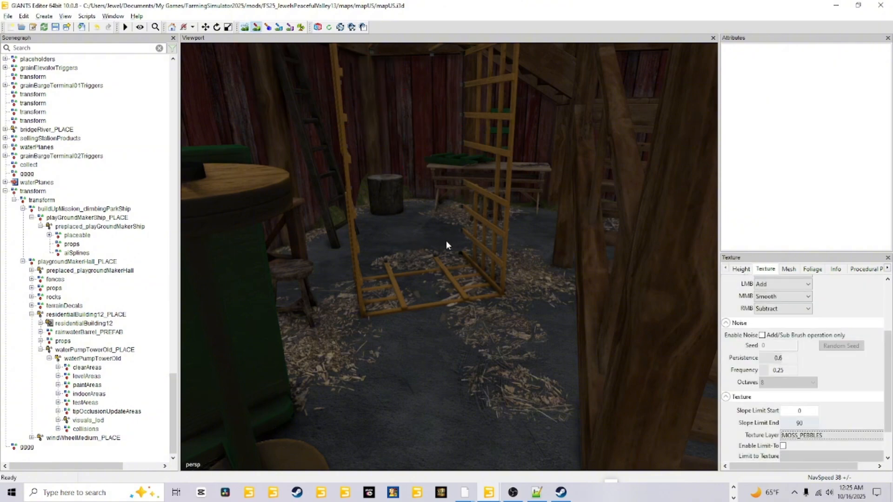
Step: Inspect the wooden chairs and plank flooring inside the barn for terrain poking through
alt+drag(446, 240, 332, 301)
scroll(448, 263, up, 3)
scroll(362, 246, up, 3)
scroll(454, 275, down, 4)
scroll(465, 264, up, 3)
scroll(560, 258, up, 3)
scroll(414, 313, down, 4)
scroll(429, 312, down, 3)
scroll(402, 314, up, 3)
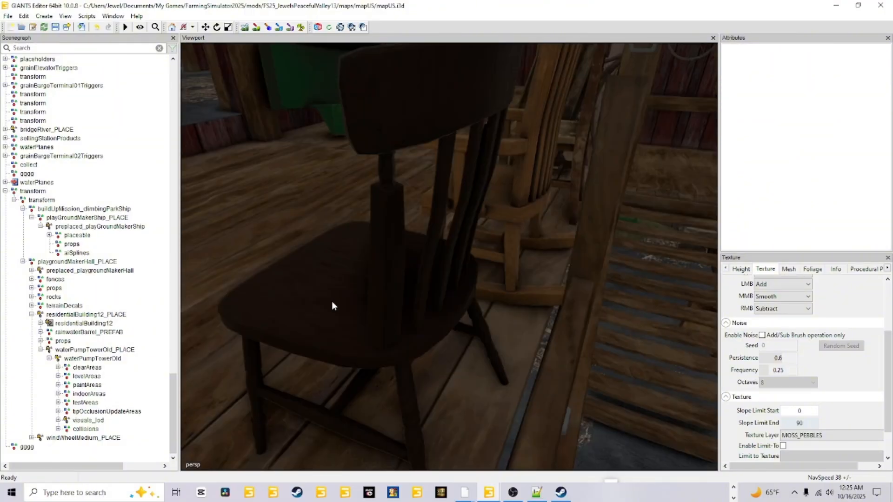
scroll(331, 303, down, 3)
Step: Examine the green tractor with its yellow-railed platform and the rocky terrain rising beside it
alt+drag(451, 315, 237, 292)
scroll(432, 314, down, 5)
alt+drag(448, 312, 420, 331)
scroll(386, 356, down, 3)
scroll(513, 363, down, 3)
scroll(563, 328, up, 3)
scroll(304, 364, up, 3)
scroll(440, 351, up, 3)
scroll(439, 350, down, 4)
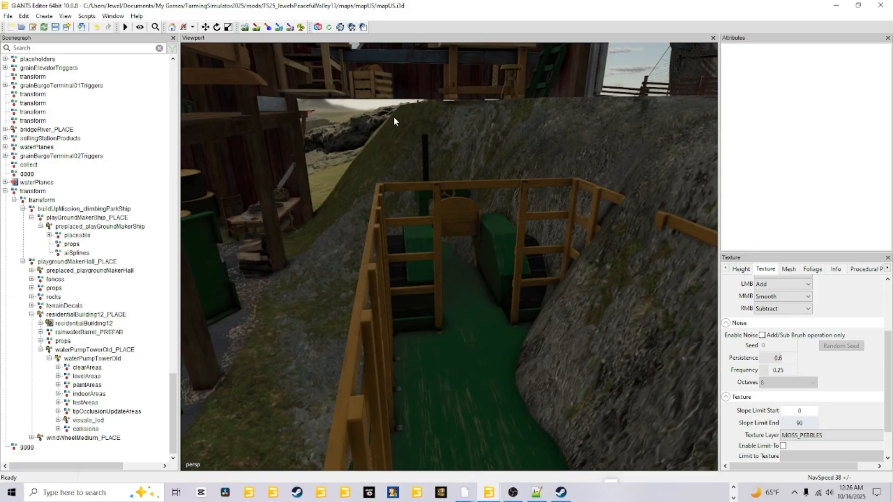
Step: Check the grassy slope against the barn's outer red wall around the door, logs and sawhorses
alt+drag(428, 282, 528, 309)
scroll(410, 249, up, 5)
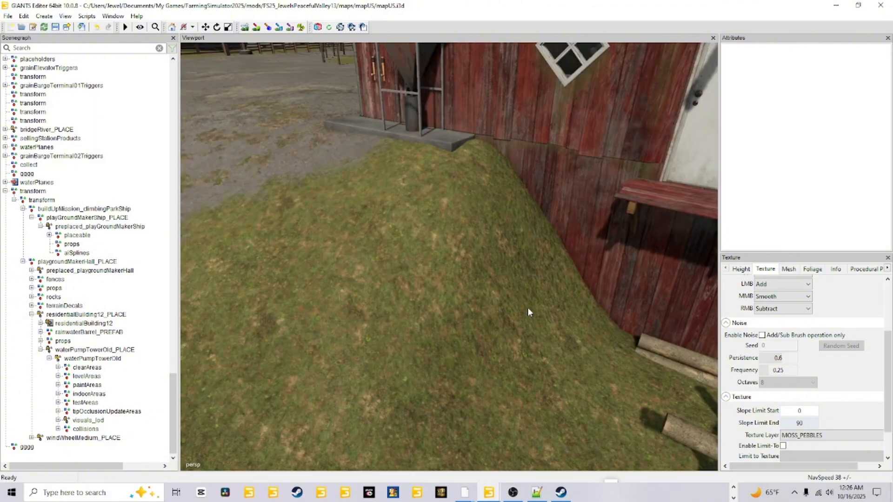
alt+drag(448, 257, 508, 280)
scroll(509, 280, down, 4)
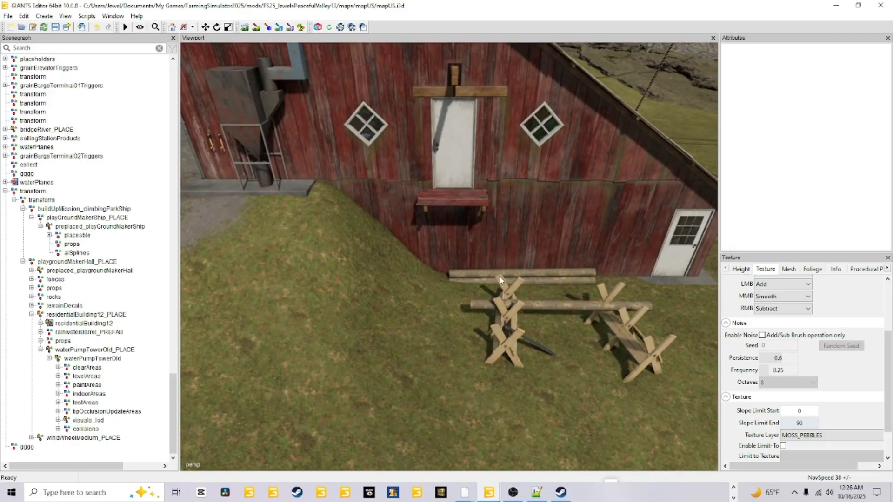
Step: Inspect the green play tractor in the barn from the front and from inside its body
alt+drag(420, 272, 427, 253)
scroll(352, 283, up, 5)
scroll(379, 261, down, 2)
scroll(377, 261, up, 5)
scroll(472, 236, down, 3)
scroll(426, 257, up, 4)
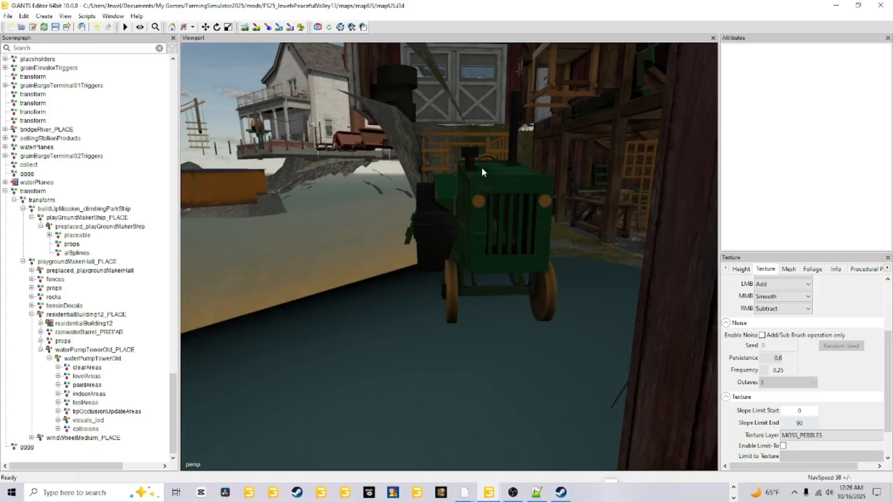
alt+drag(458, 280, 462, 275)
scroll(462, 275, up, 3)
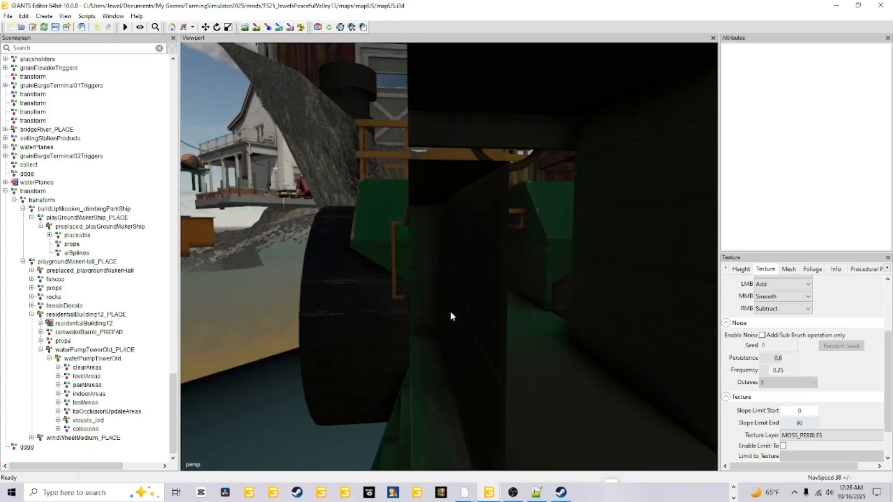
alt+drag(450, 317, 518, 328)
Step: Review the barn's open front doors, the striped ground markings and the fenced farmyard road
scroll(411, 180, up, 3)
scroll(529, 335, up, 3)
scroll(412, 317, up, 3)
scroll(519, 331, down, 5)
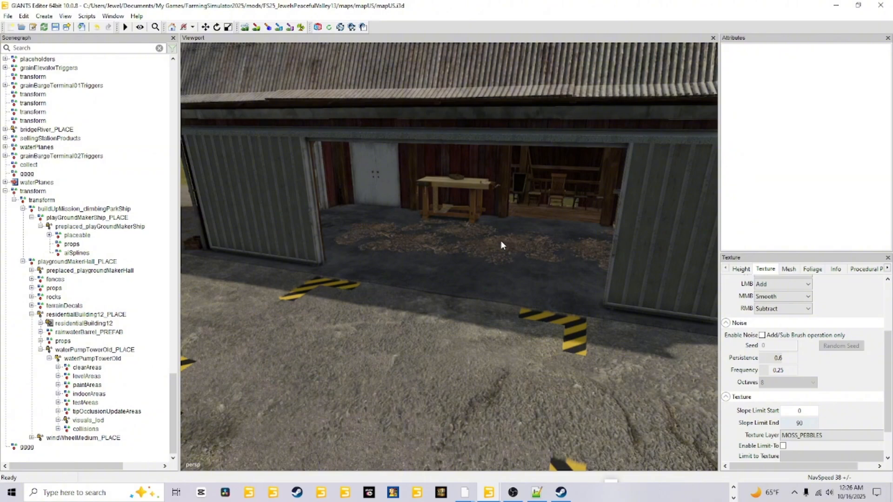
scroll(516, 323, down, 8)
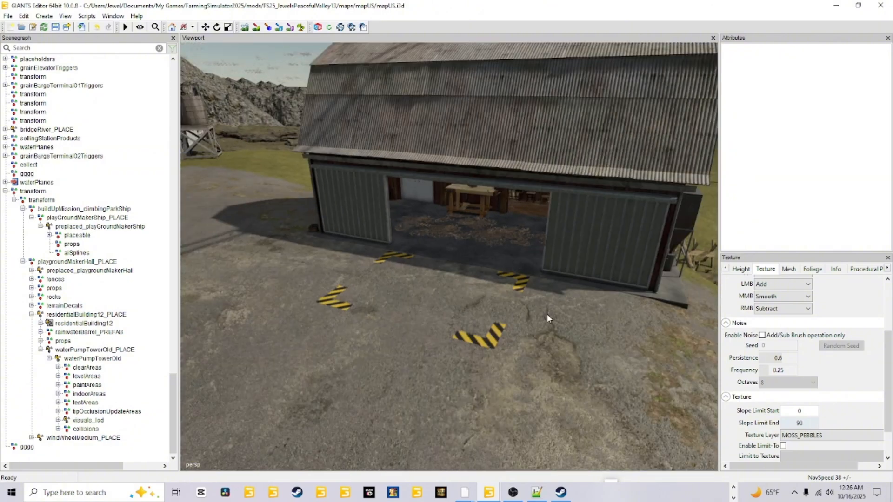
alt+drag(693, 318, 588, 279)
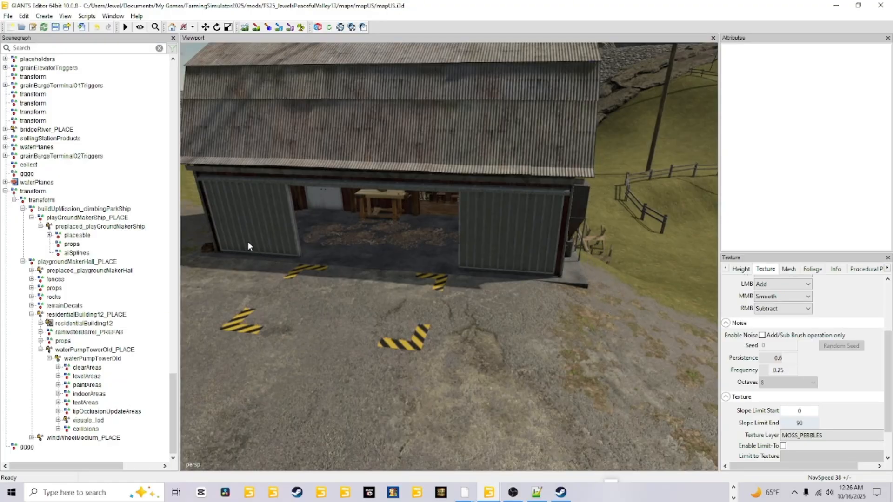
alt+drag(438, 325, 413, 281)
scroll(499, 252, down, 4)
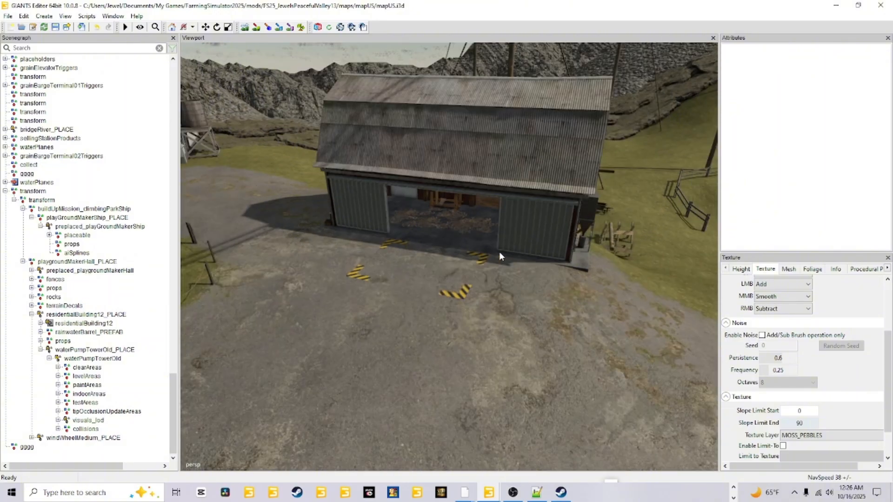
alt+drag(498, 252, 403, 293)
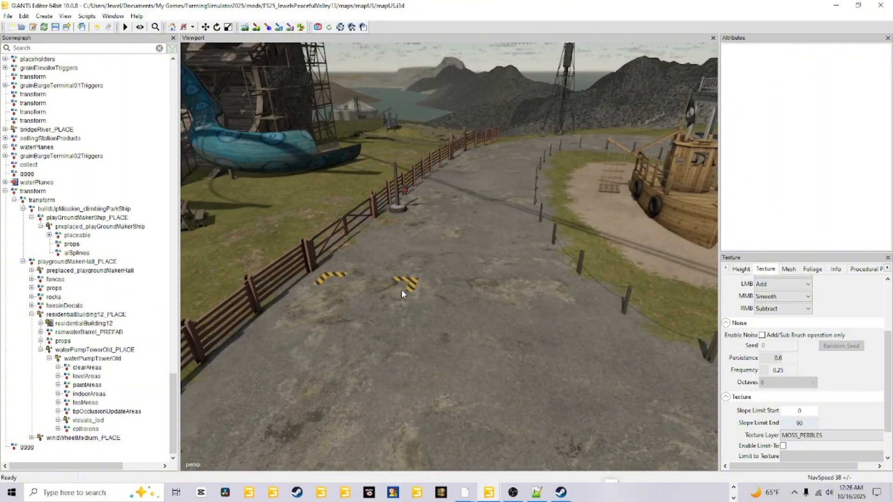
alt+drag(349, 321, 345, 317)
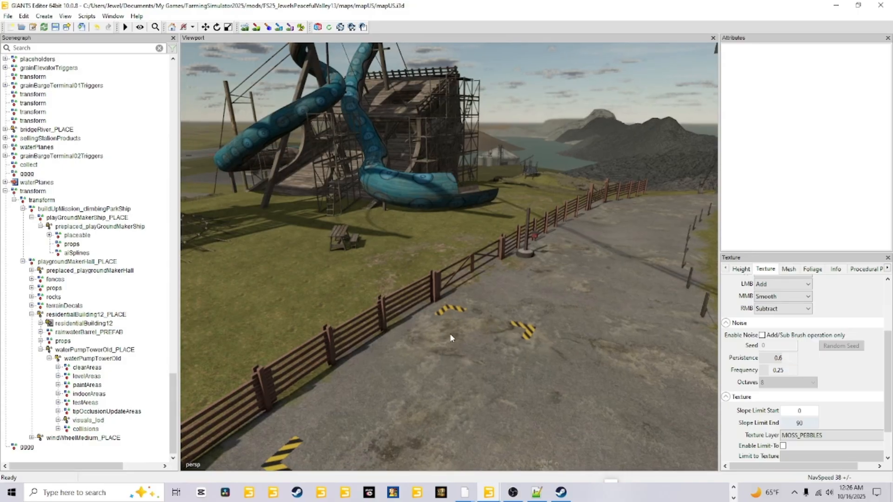
Step: Survey the ship playground, farmyard, rock ridges and surrounding hills from above
scroll(450, 334, down, 3)
alt+drag(450, 333, 477, 317)
scroll(458, 332, down, 4)
scroll(477, 316, down, 8)
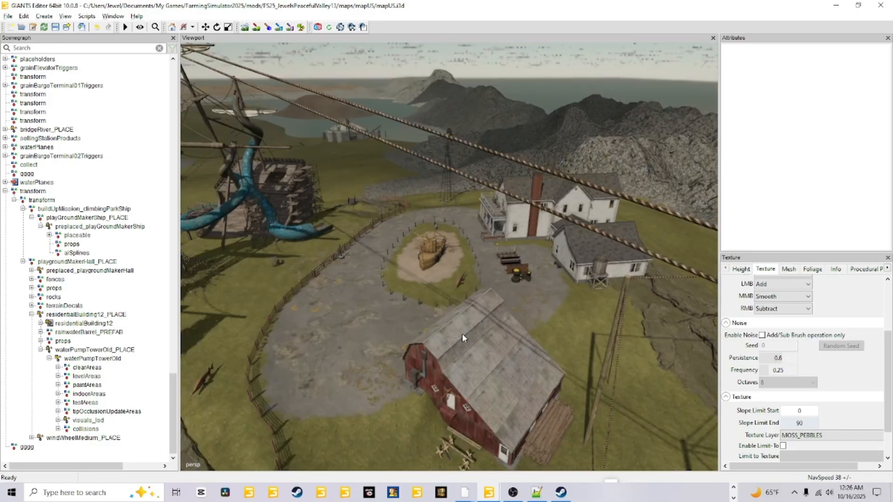
alt+drag(494, 264, 411, 312)
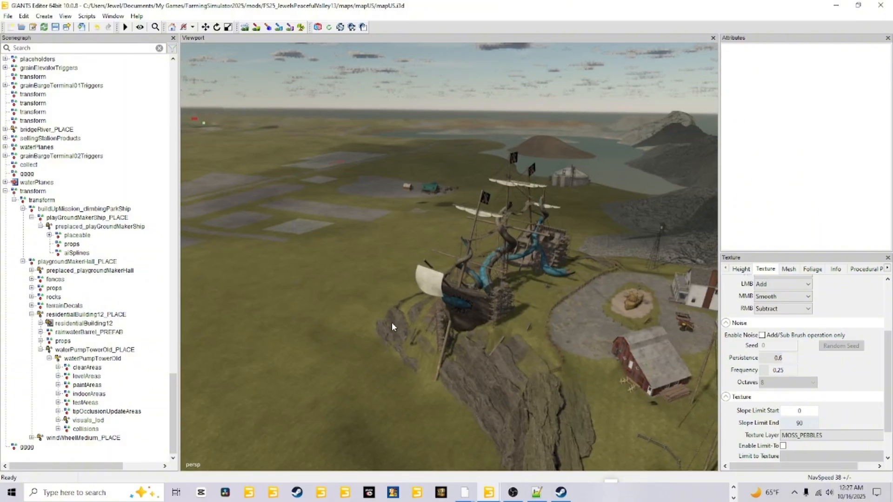
alt+drag(366, 335, 426, 329)
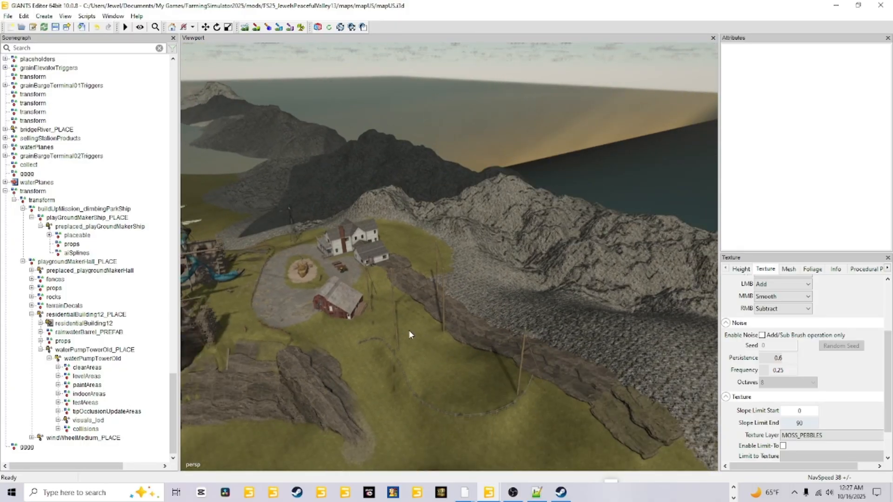
scroll(498, 361, up, 5)
alt+drag(423, 343, 361, 355)
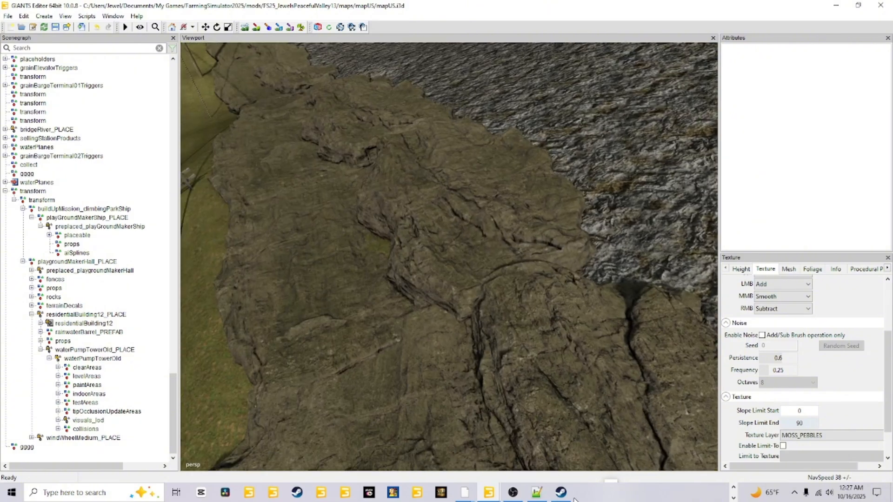
alt+drag(507, 298, 395, 308)
alt+drag(233, 387, 413, 346)
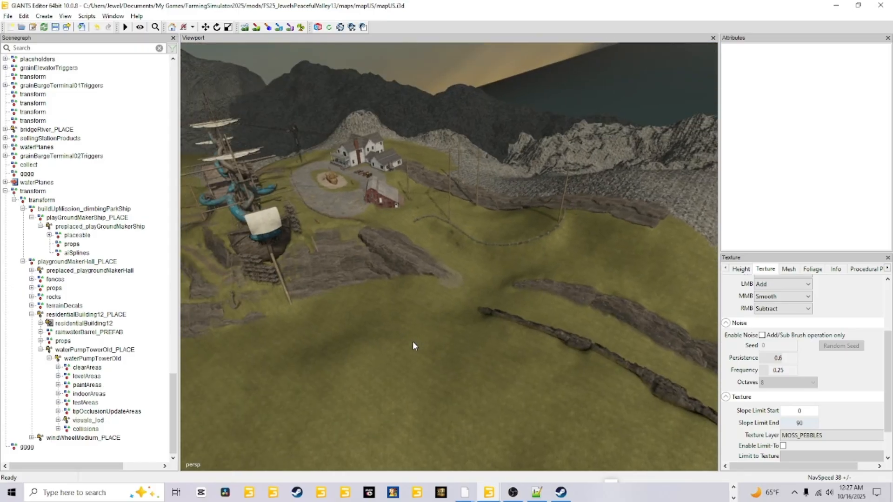
Step: Select the last gggg node, followed by the parent transform group holding the ship and farmyard, to compare what each contains
click(28, 448)
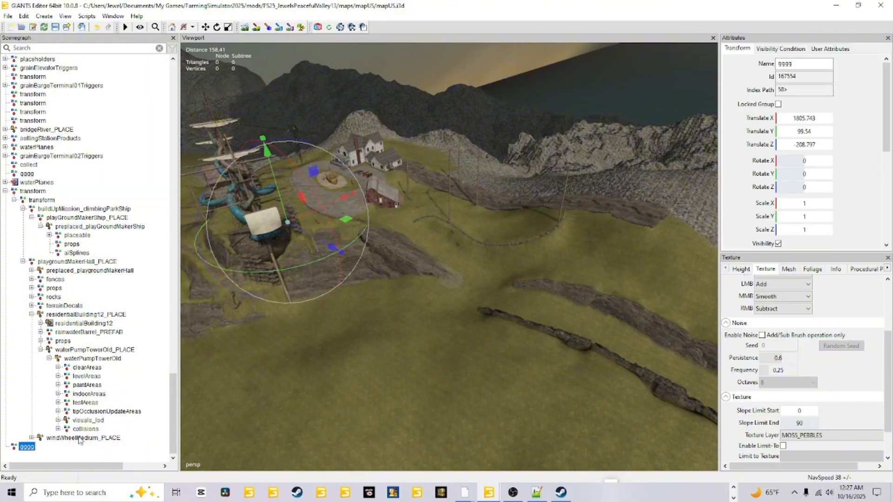
click(24, 192)
scroll(464, 352, down, 3)
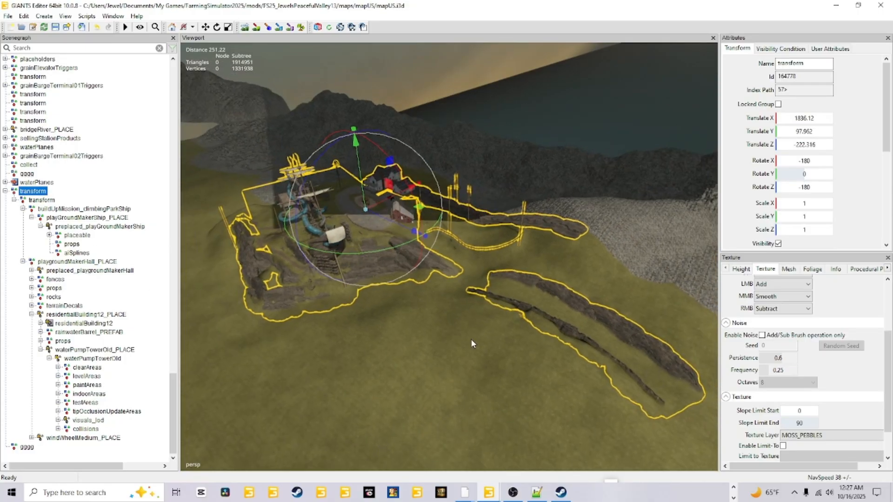
Step: Highlight and collapse the buildUpMission_climbingParkShip and playgroundMakerHall_PLACE groups in the scene tree
click(78, 209)
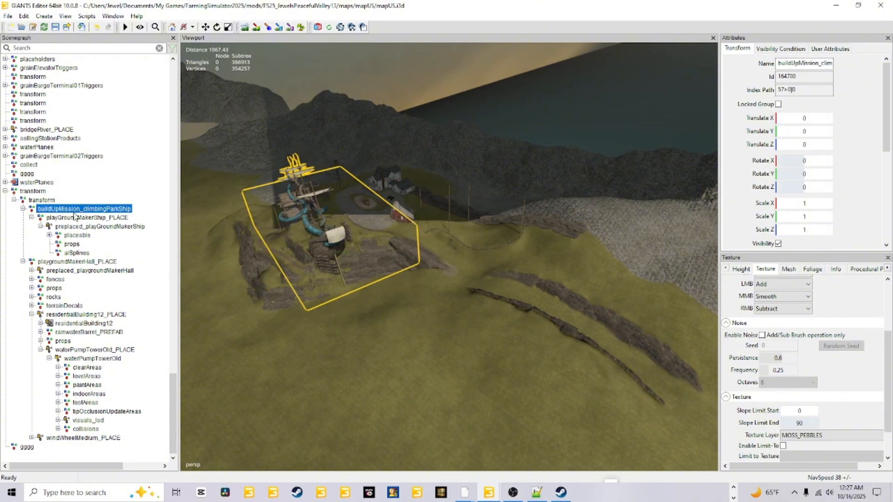
click(23, 209)
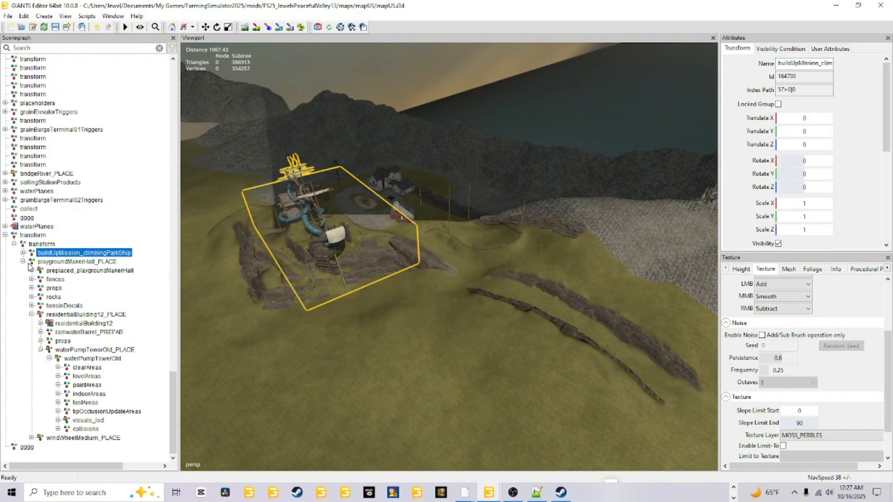
click(46, 262)
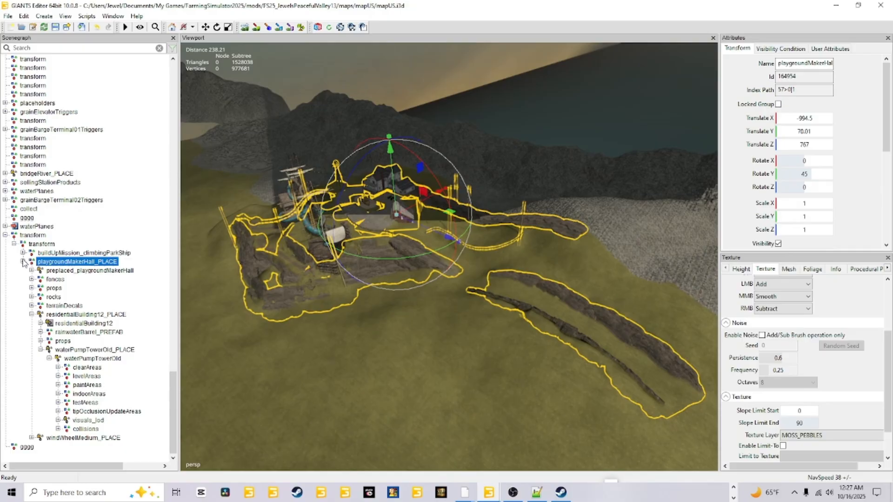
click(23, 263)
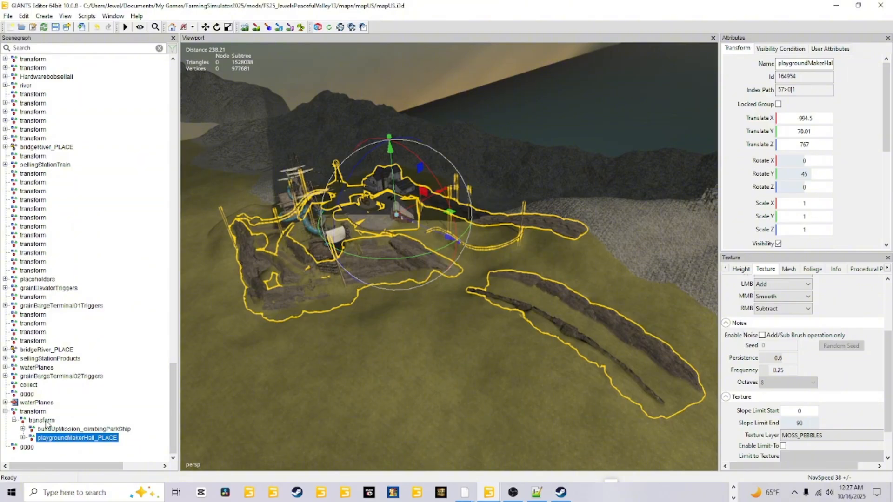
Step: Examine the outlined playgroundMakerHall_PLACE objects around the farmhouse, barn, rocks and rope fences at closer range
scroll(311, 436, up, 1)
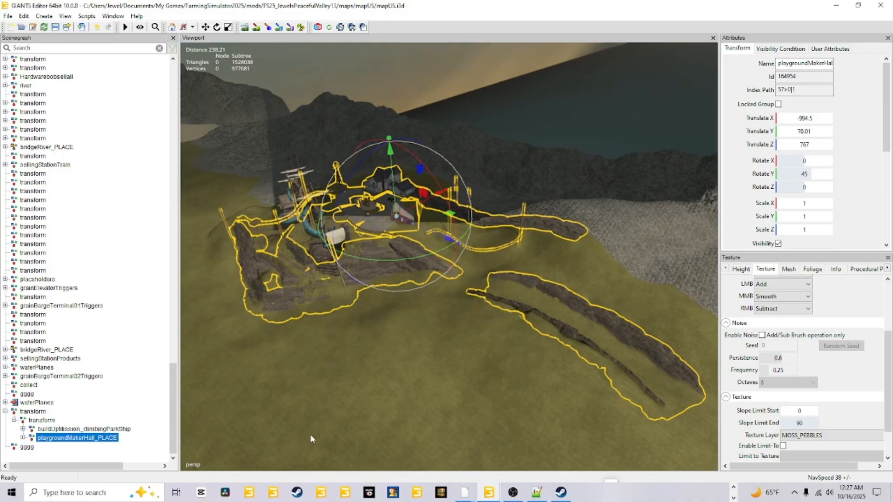
alt+drag(311, 435, 320, 427)
scroll(432, 330, up, 3)
alt+drag(431, 329, 376, 381)
scroll(385, 363, up, 2)
scroll(376, 380, up, 2)
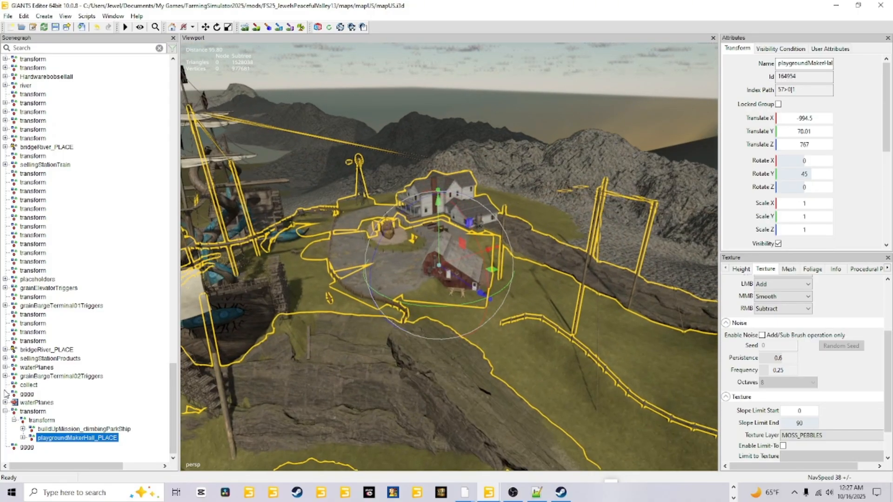
Step: Select the inner transform group, followed by its parent, and examine the farmyard, ship and rock ridges around the parent's pivot
click(39, 420)
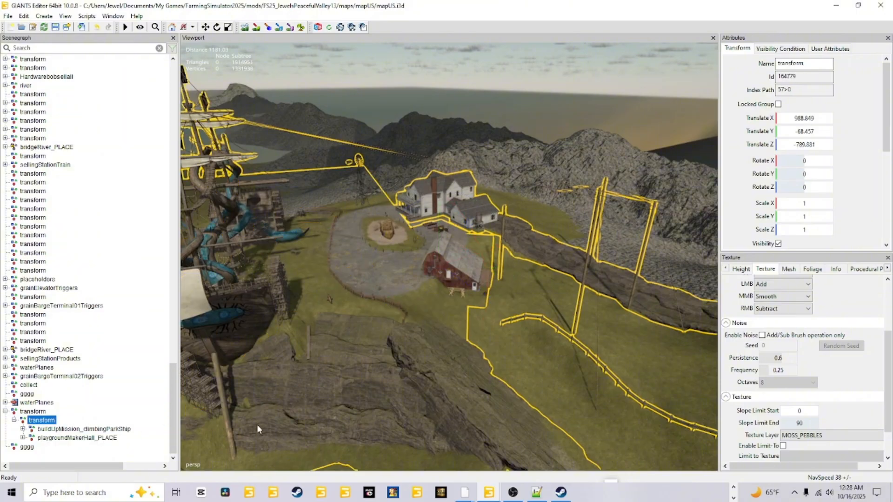
alt+drag(284, 420, 523, 393)
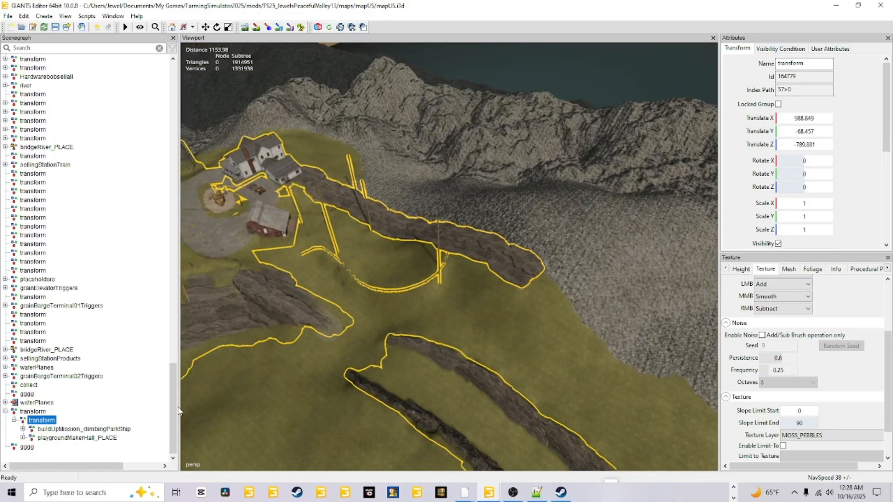
click(35, 411)
key(f)
alt+drag(325, 386, 382, 344)
scroll(319, 382, up, 1)
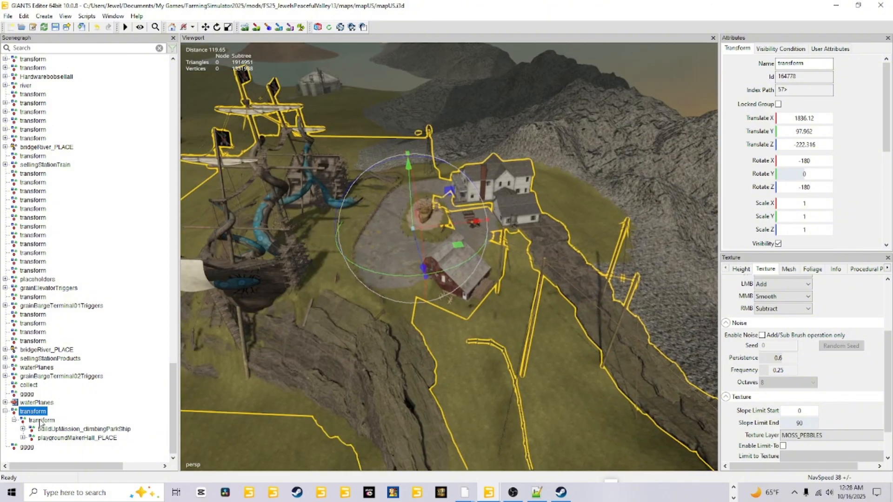
scroll(265, 413, down, 1)
scroll(279, 400, up, 2)
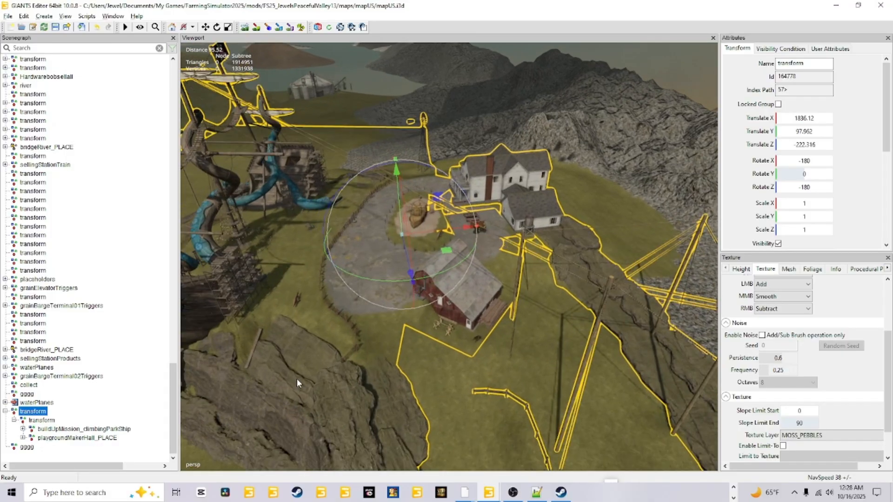
alt+drag(325, 405, 329, 384)
scroll(330, 381, up, 2)
alt+drag(413, 312, 413, 378)
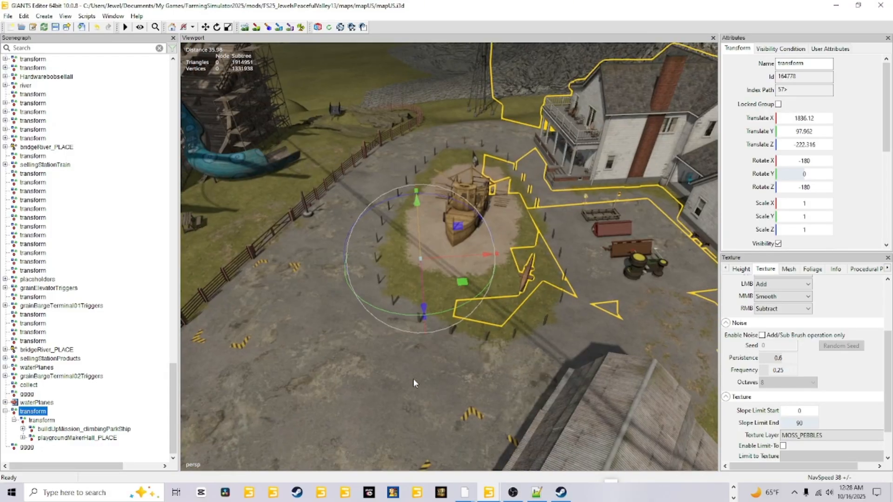
Step: Alternate between the nested transform group and its parent to compare their pivot locations and outlined objects
click(46, 422)
scroll(409, 320, down, 5)
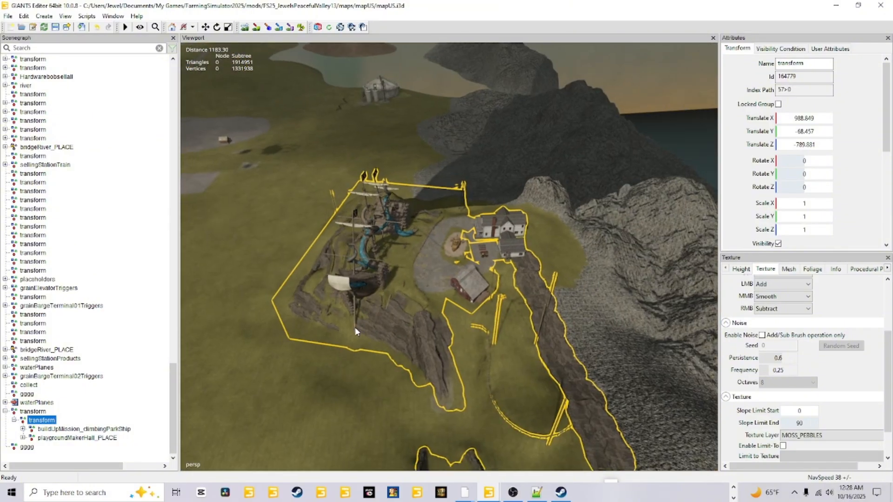
alt+drag(356, 328, 177, 304)
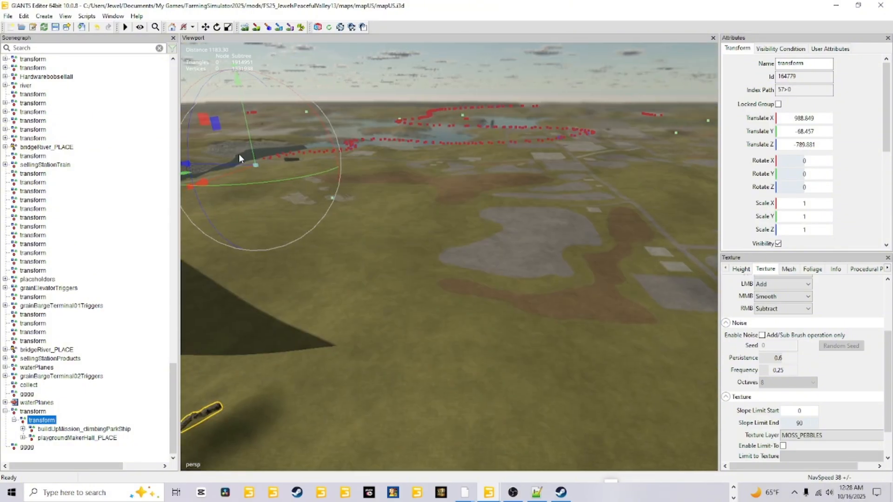
key(f)
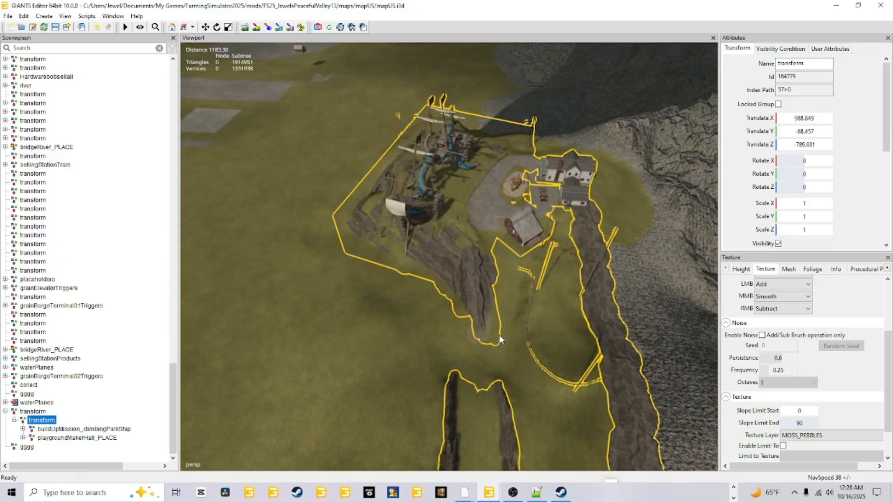
click(36, 412)
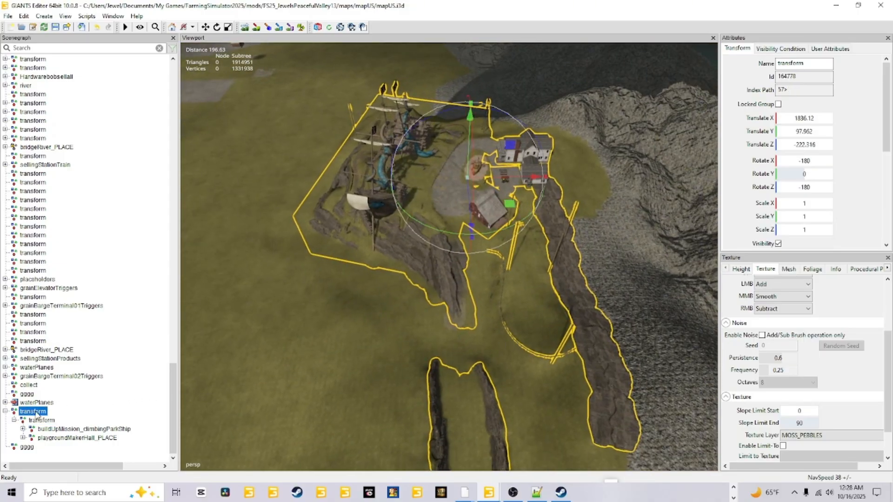
click(38, 421)
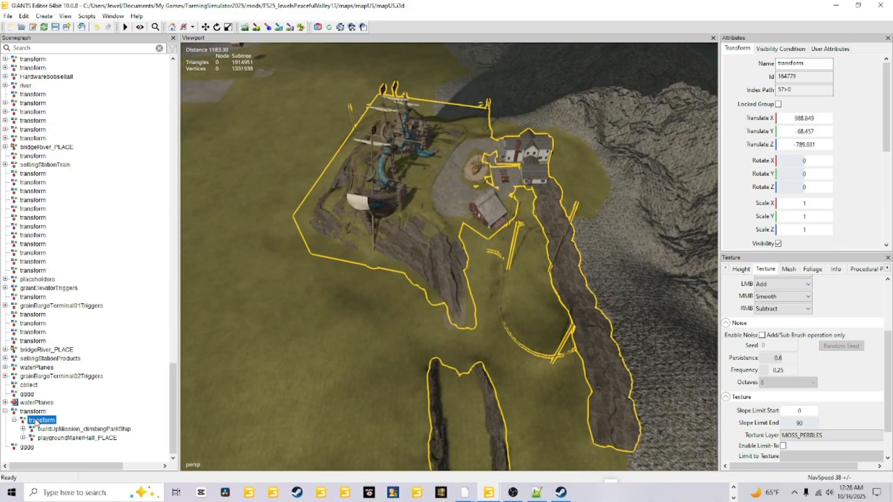
click(43, 412)
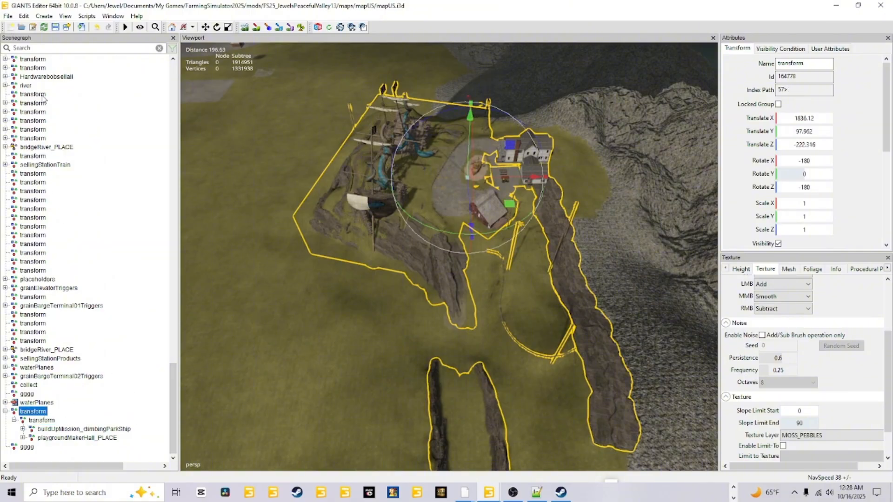
Step: Create a new transform group and name it Shipboat
click(44, 16)
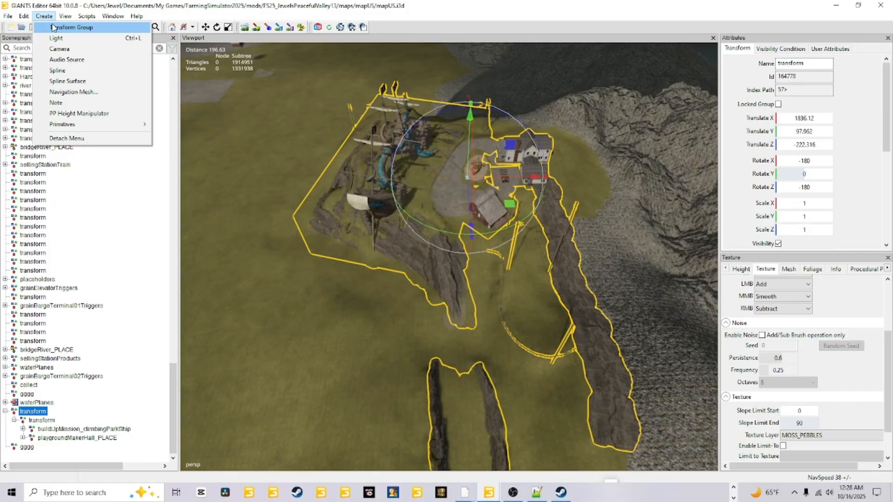
click(52, 28)
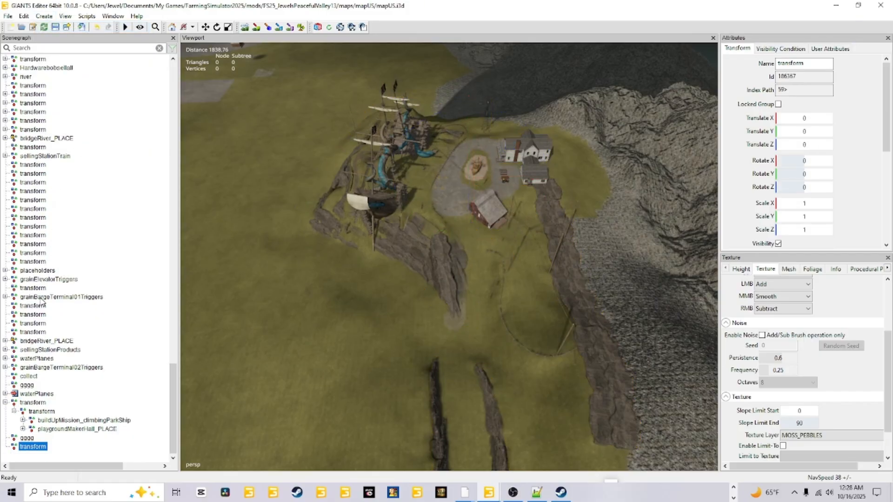
double_click(806, 65)
text(Shipboat)
click(43, 448)
Step: Switch to the File Explorer window showing the Farming Simulator 25 mapUS config folder
click(733, 488)
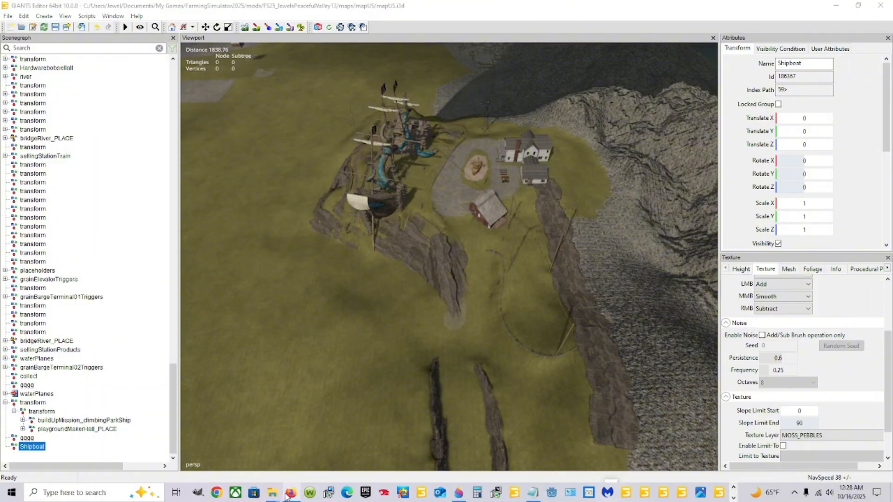
mouse_move(270, 493)
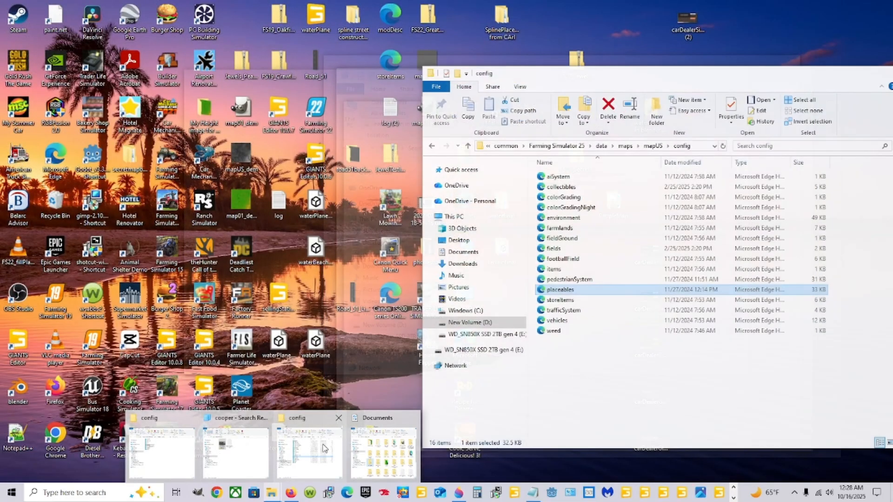
click(323, 442)
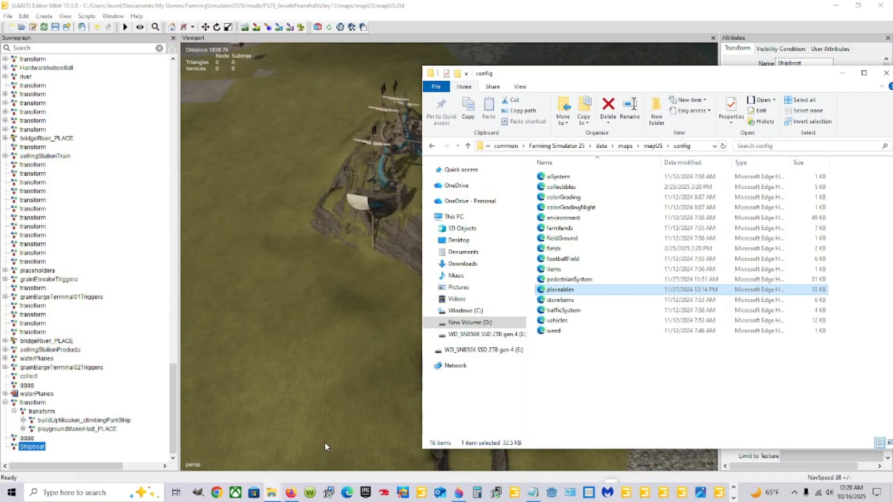
click(517, 312)
double_click(570, 226)
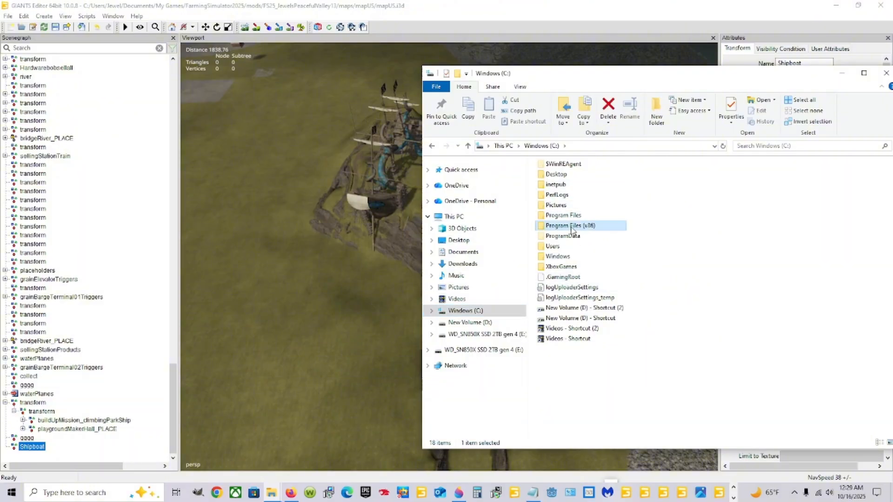
double_click(570, 382)
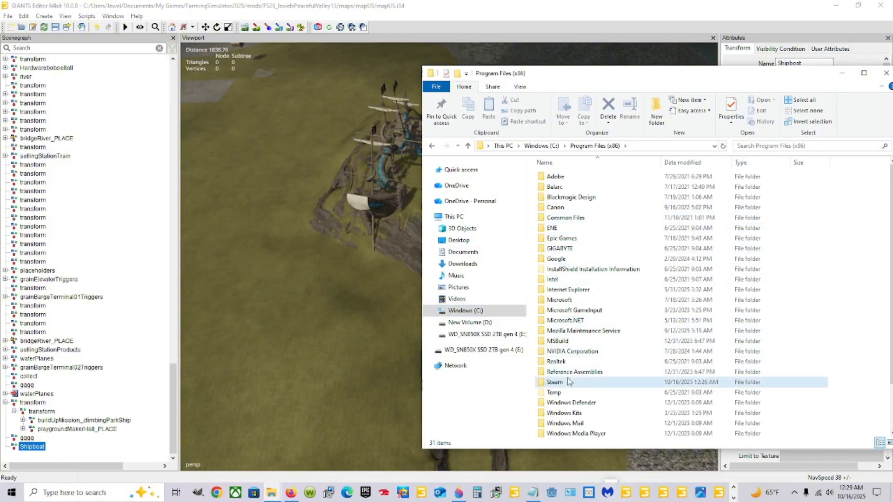
click(572, 331)
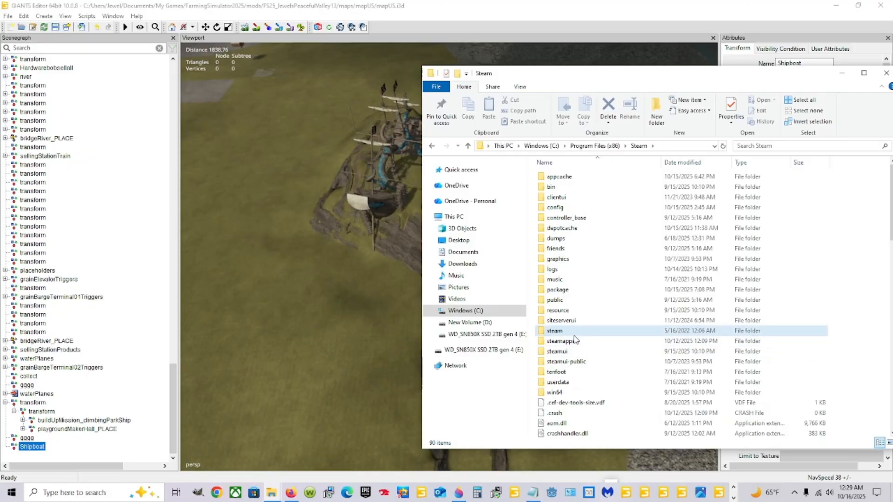
double_click(560, 340)
double_click(582, 177)
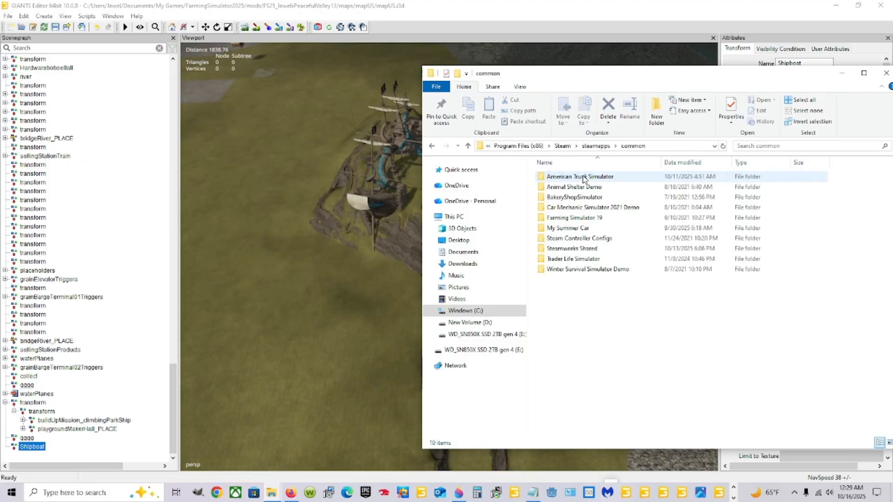
click(604, 218)
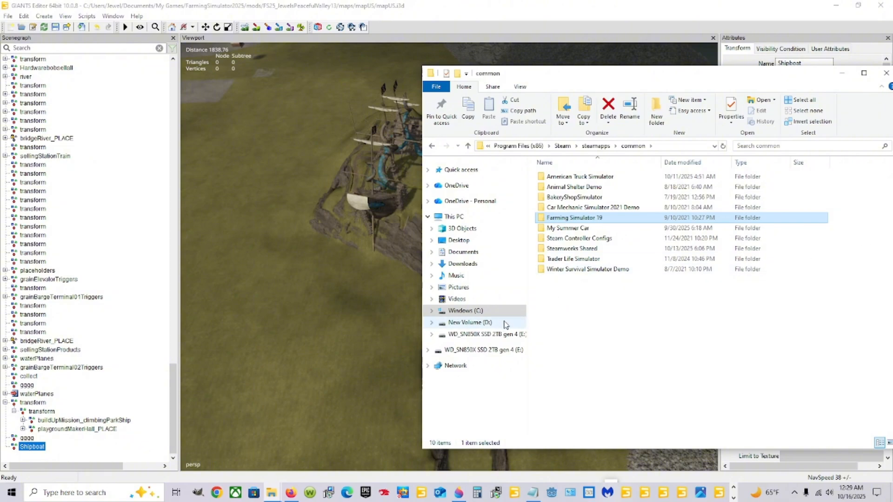
Step: Browse the New Volume (D:) drive to SteamLibrary\steamapps\common\Farming Simulator 25\data\maps\mapUS
click(506, 323)
scroll(716, 288, down, 10)
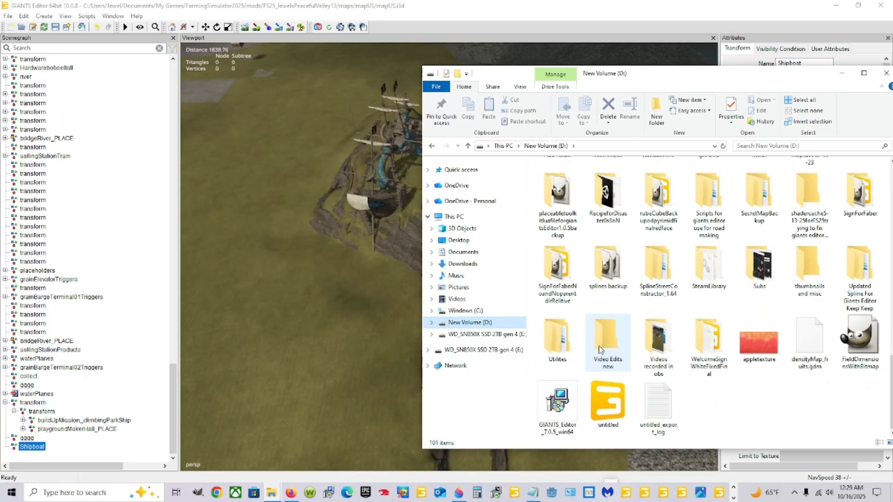
double_click(722, 279)
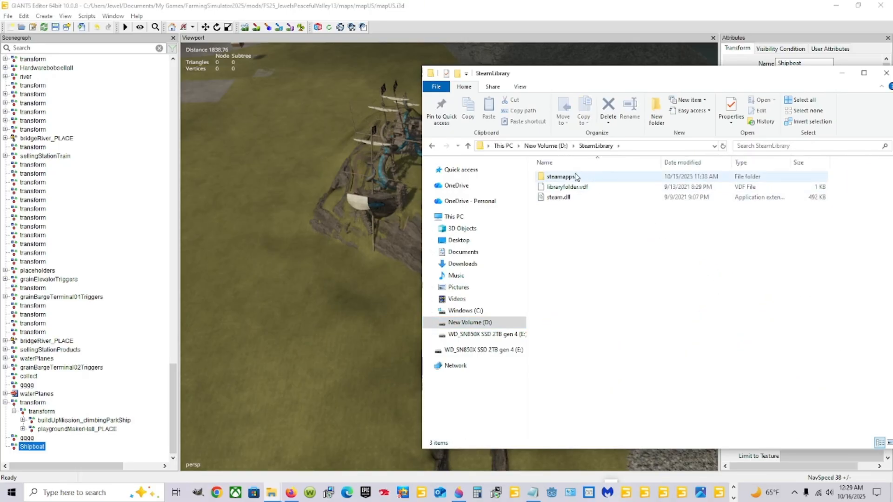
double_click(572, 177)
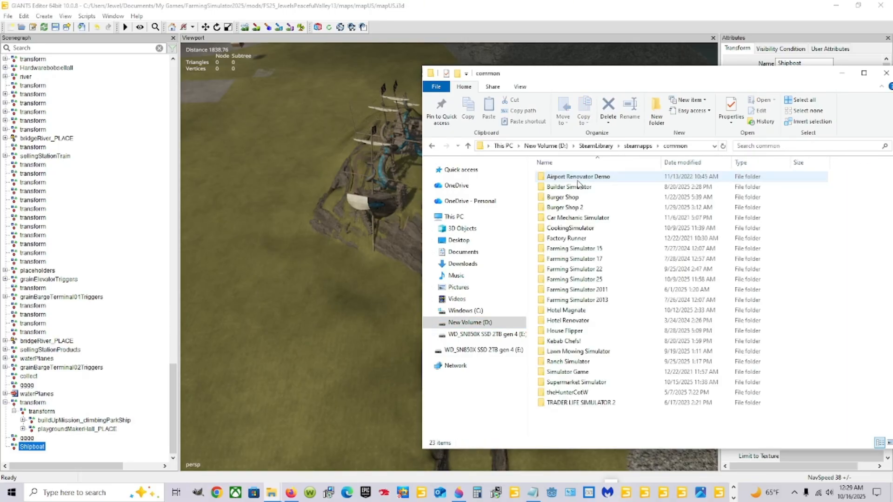
double_click(591, 280)
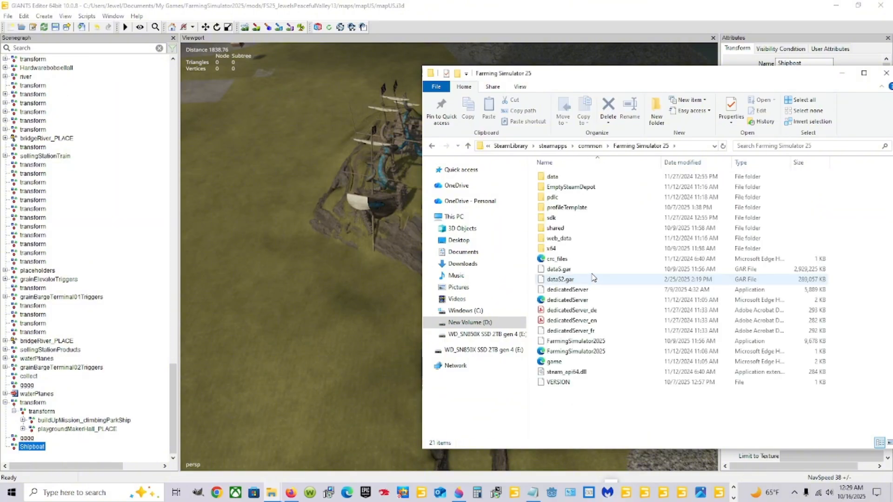
double_click(563, 180)
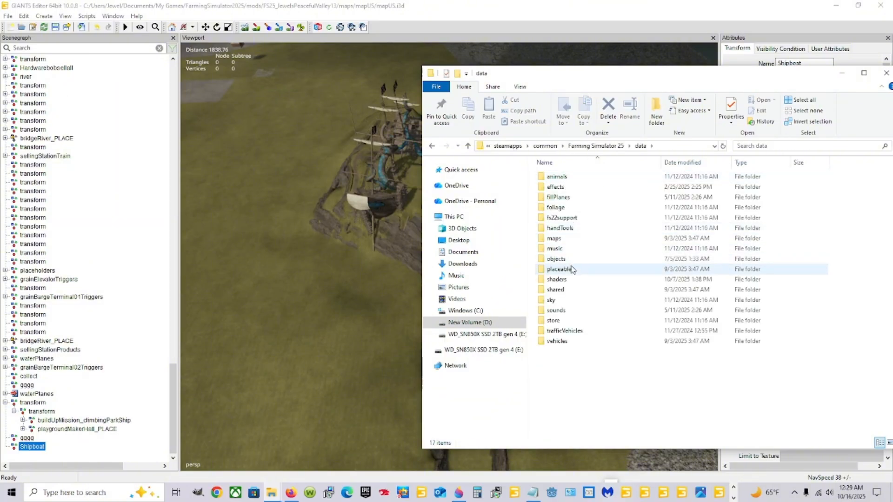
double_click(568, 239)
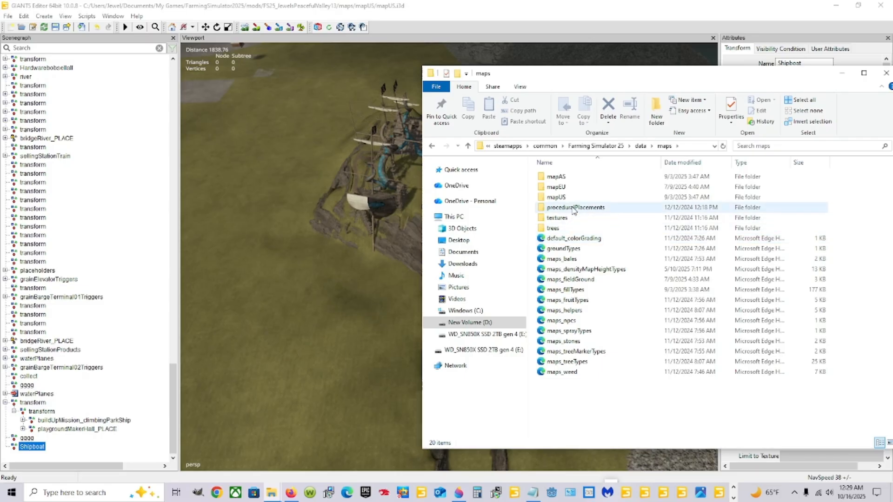
double_click(558, 197)
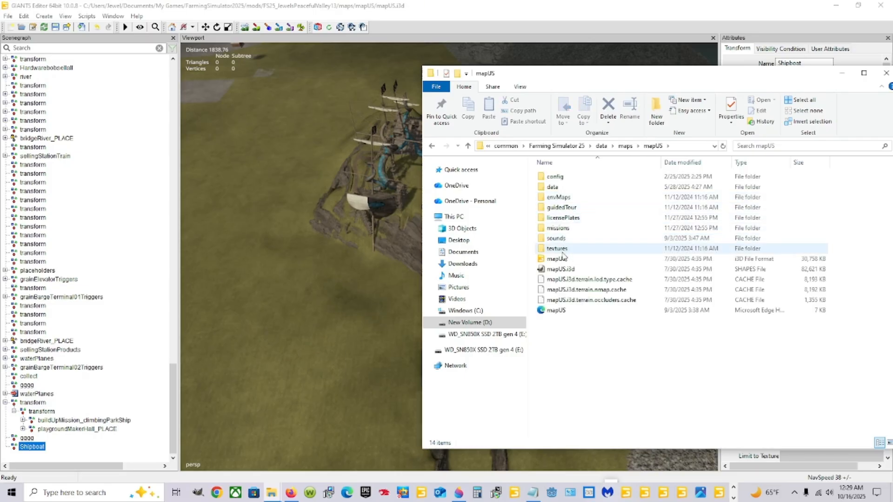
Step: Open the base game's mapUS i3D file in GIANTS Editor 10.0.8, minimize File Explorer and switch to the new editor window
double_click(564, 259)
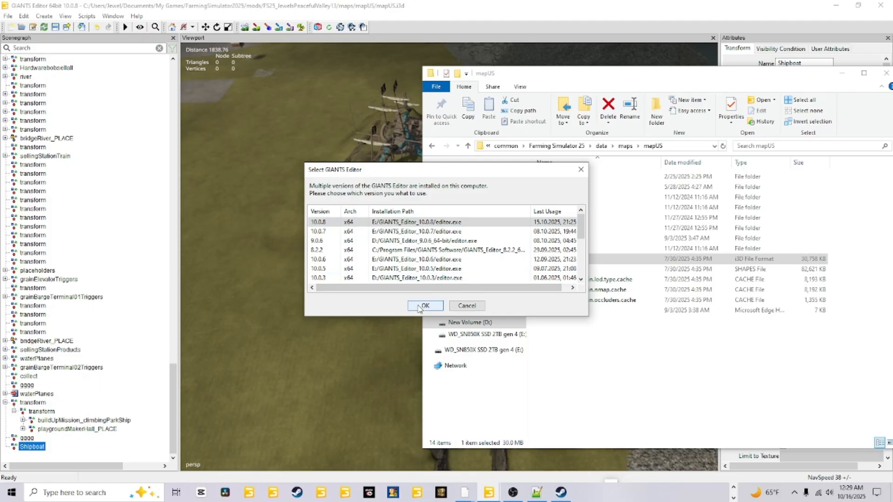
click(420, 307)
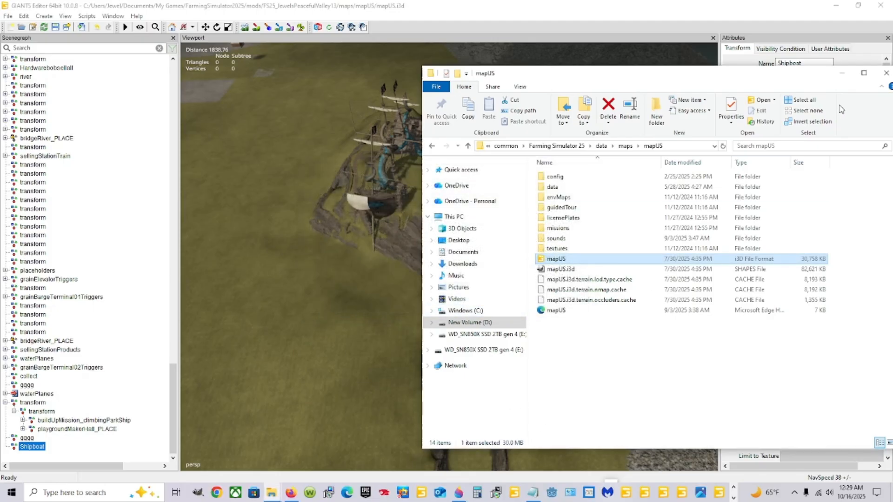
click(841, 73)
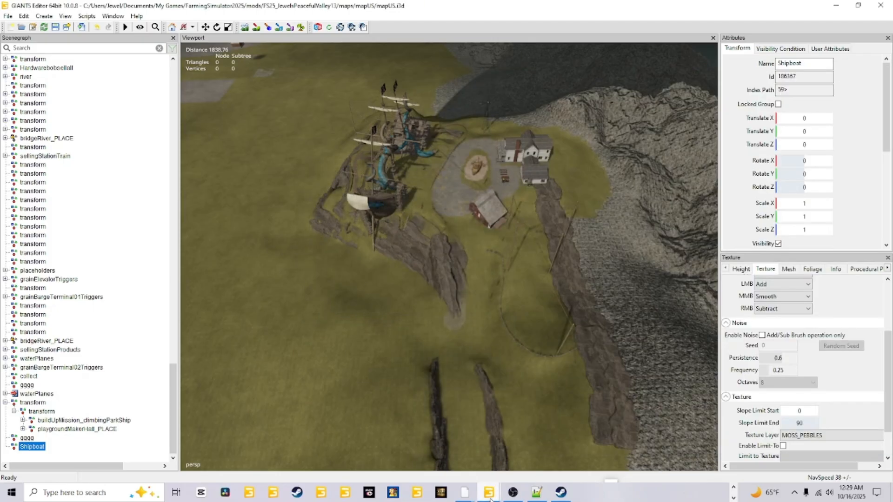
mouse_move(491, 498)
click(539, 431)
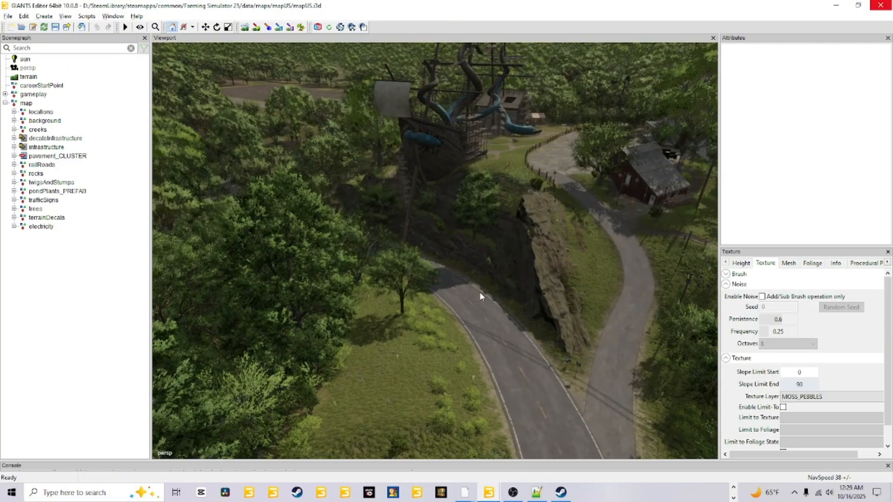
Step: Examine the pirate ship playground and its surroundings on the original mapUS from close up and from above
scroll(479, 293, down, 5)
alt+drag(448, 354, 442, 353)
scroll(465, 330, up, 10)
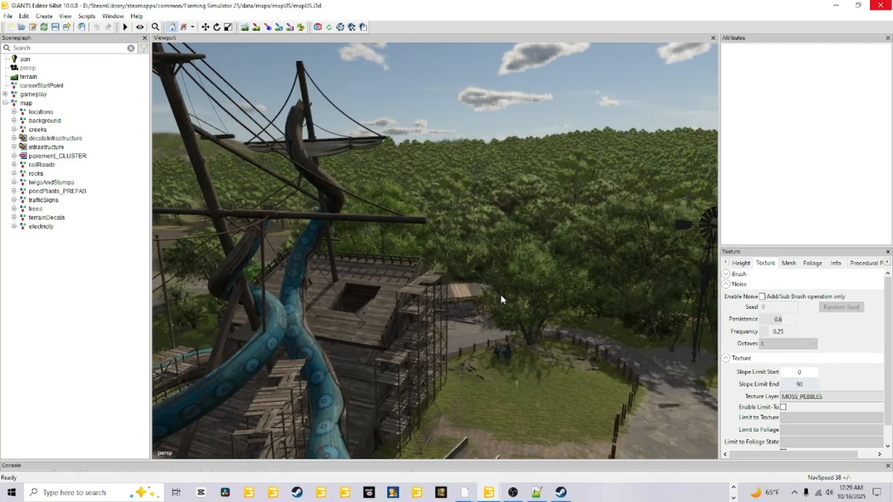
alt+drag(501, 295, 456, 269)
scroll(486, 330, down, 8)
alt+drag(510, 297, 499, 338)
scroll(500, 337, down, 4)
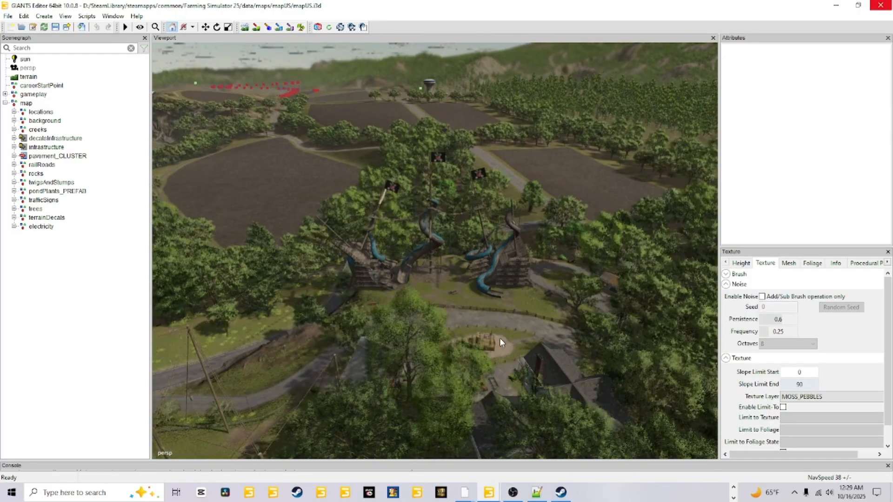
scroll(497, 337, up, 10)
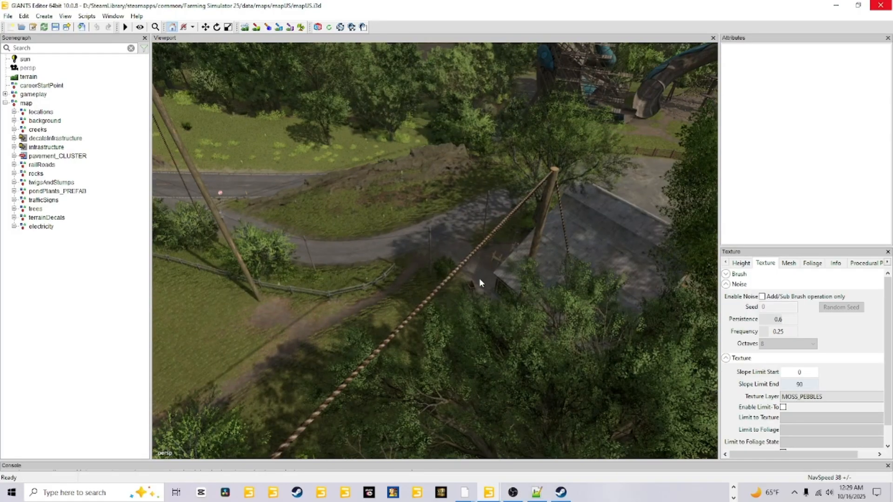
Step: Examine the farmyard beside the pirate ship, including the house, shed, small play boat, driveway and fences
alt+drag(479, 279, 644, 251)
scroll(456, 251, up, 5)
scroll(548, 290, down, 5)
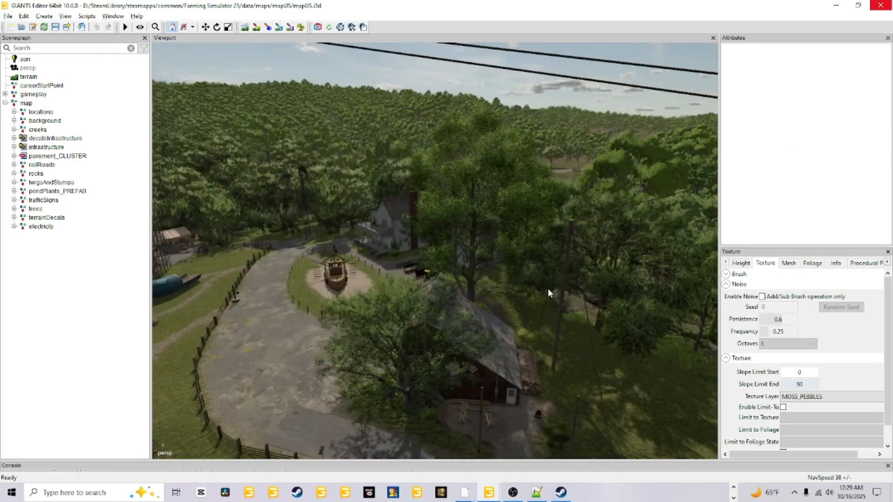
alt+drag(548, 289, 484, 254)
scroll(485, 254, up, 4)
scroll(387, 293, down, 3)
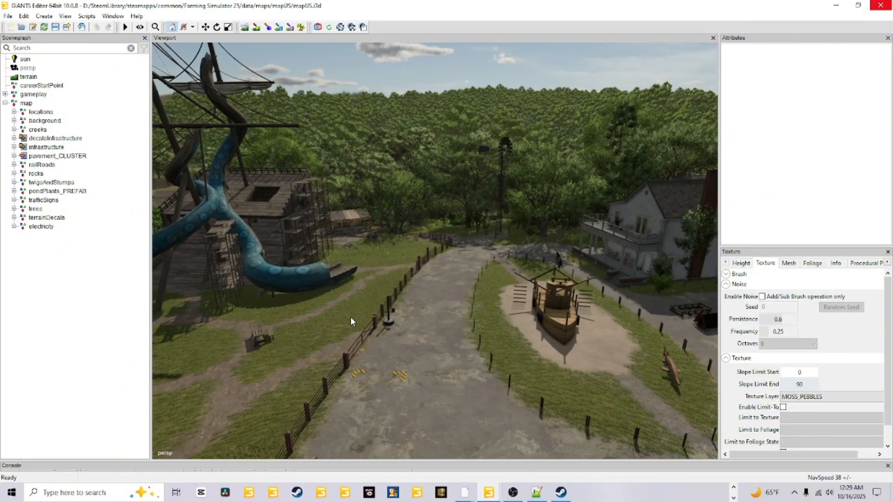
alt+drag(350, 317, 497, 350)
scroll(497, 349, up, 2)
scroll(612, 289, down, 5)
scroll(491, 297, down, 2)
alt+drag(532, 319, 521, 303)
scroll(459, 276, up, 5)
scroll(501, 303, down, 5)
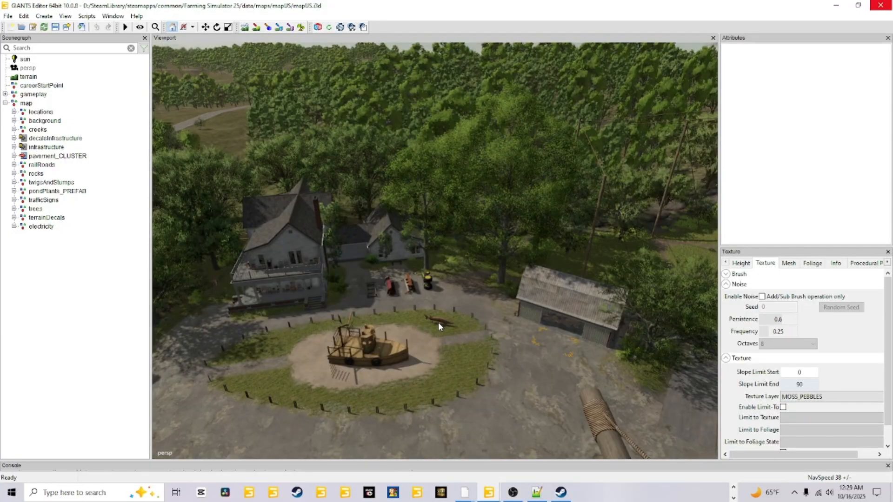
alt+drag(440, 324, 470, 357)
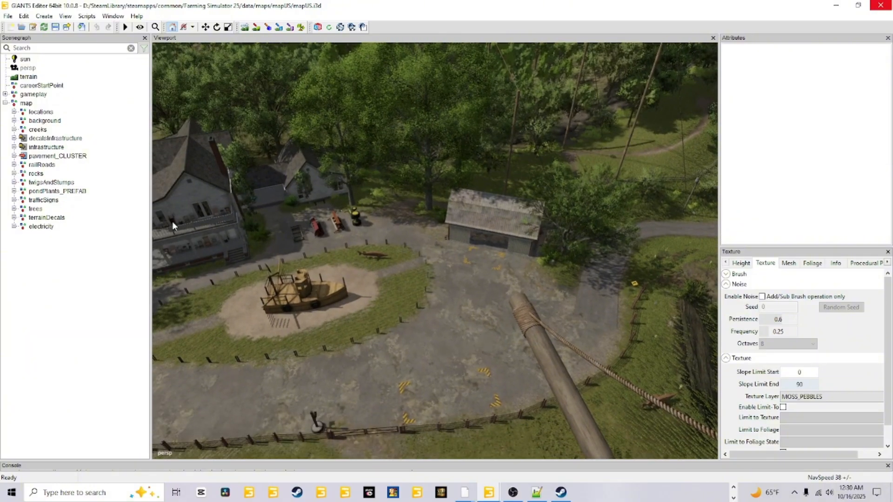
Step: Locate the farmhouse in the scenegraph and check the preplaced playground maker building within playgroundMakerHall_PLACE
click(213, 185)
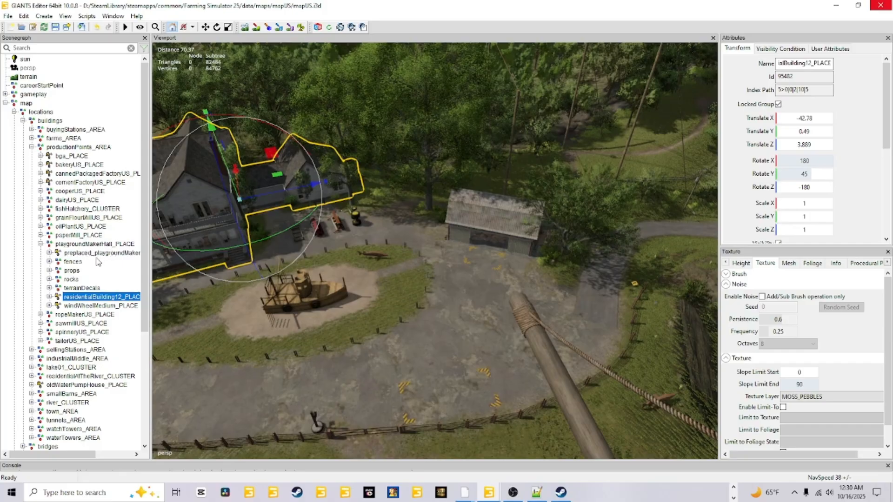
scroll(90, 286, down, 1)
click(86, 228)
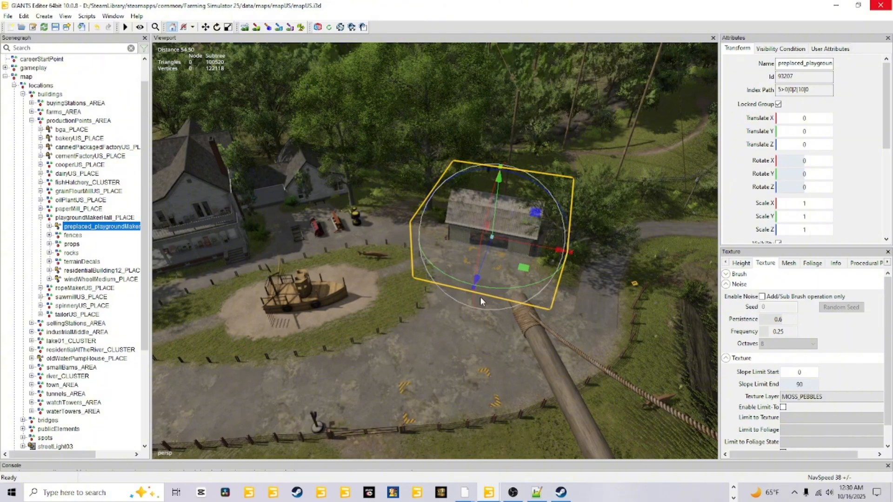
alt+drag(480, 296, 443, 365)
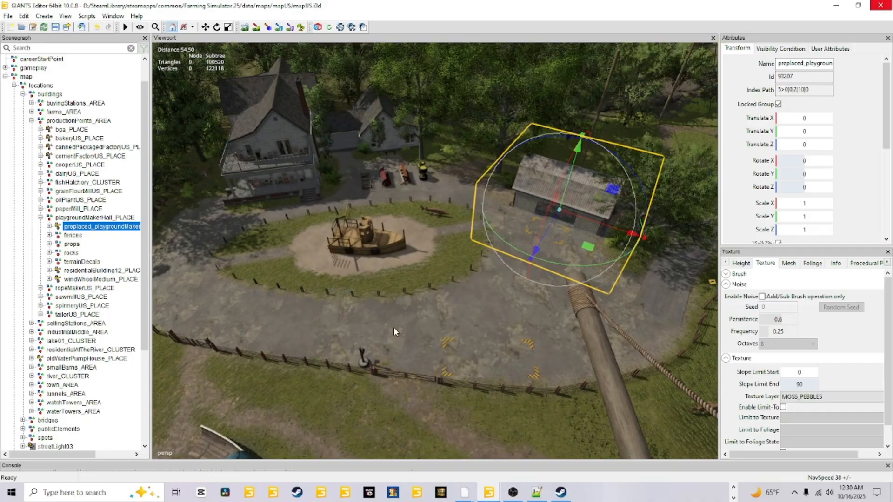
click(41, 217)
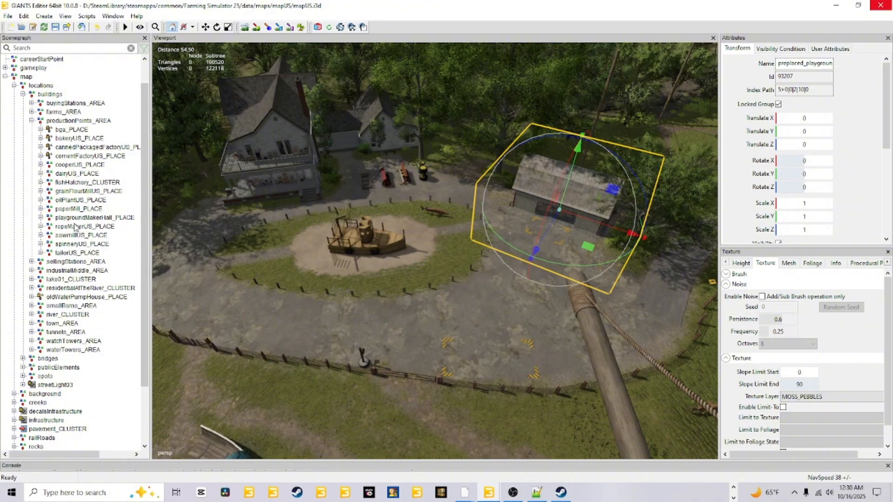
click(41, 217)
scroll(103, 243, down, 1)
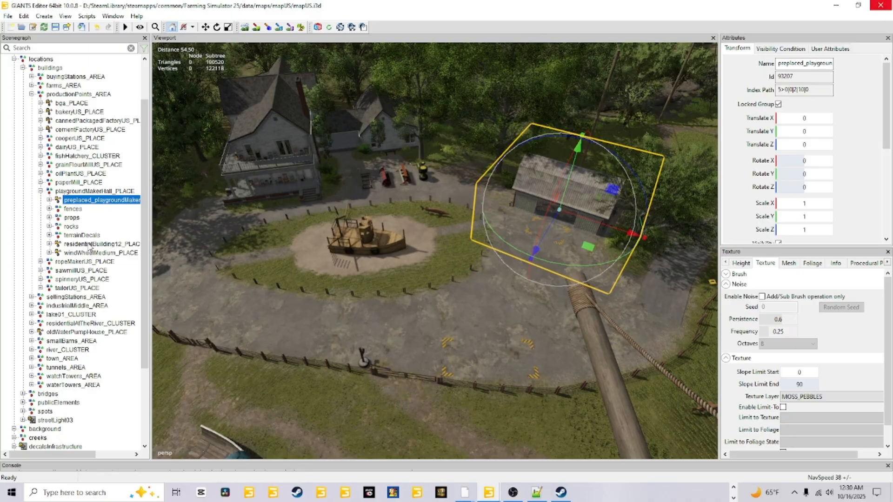
Step: Check which objects the residentialBuilding12, fences, rocks and windWheelMedium_PLACE entries of playgroundMakerHall_PLACE cover
click(91, 244)
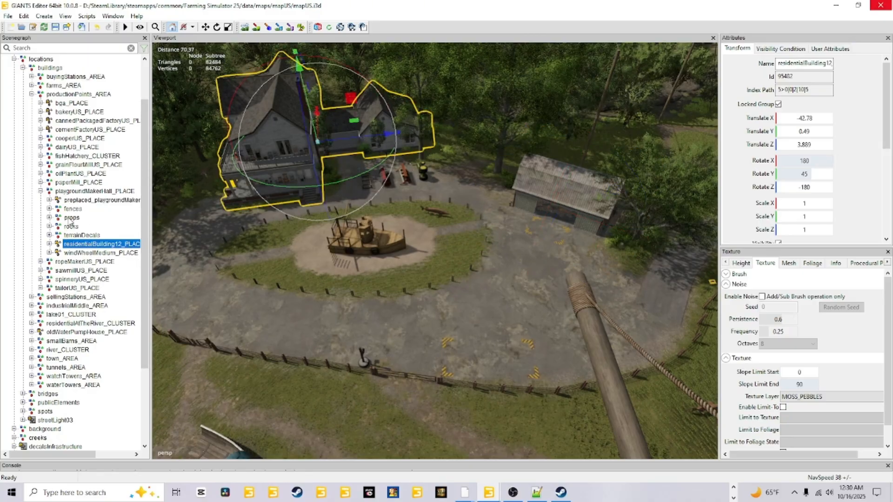
click(71, 210)
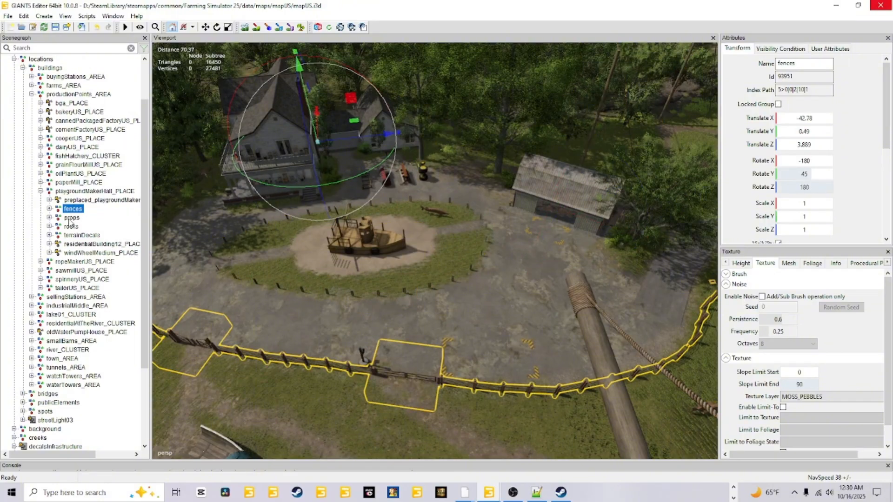
click(70, 227)
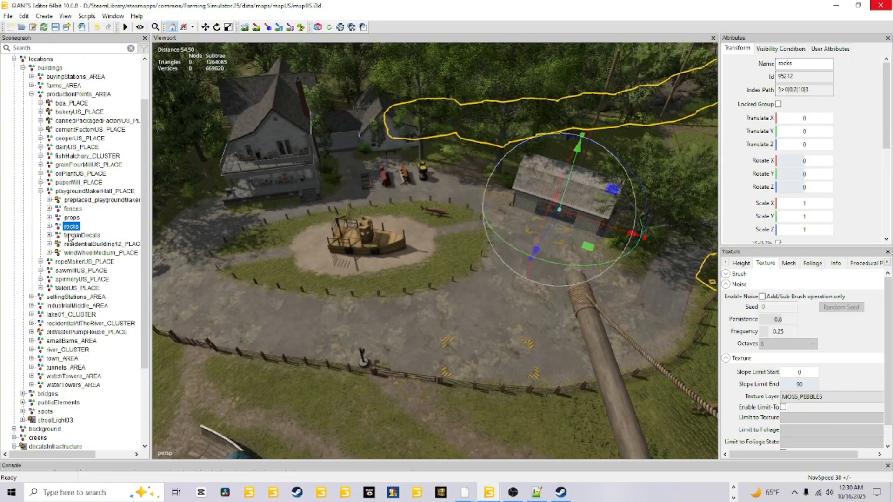
alt+drag(255, 285, 414, 289)
key(f)
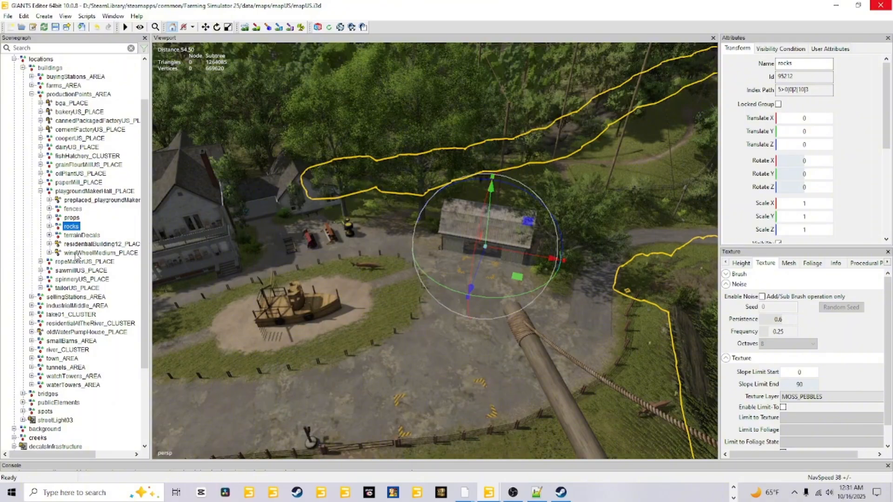
click(76, 254)
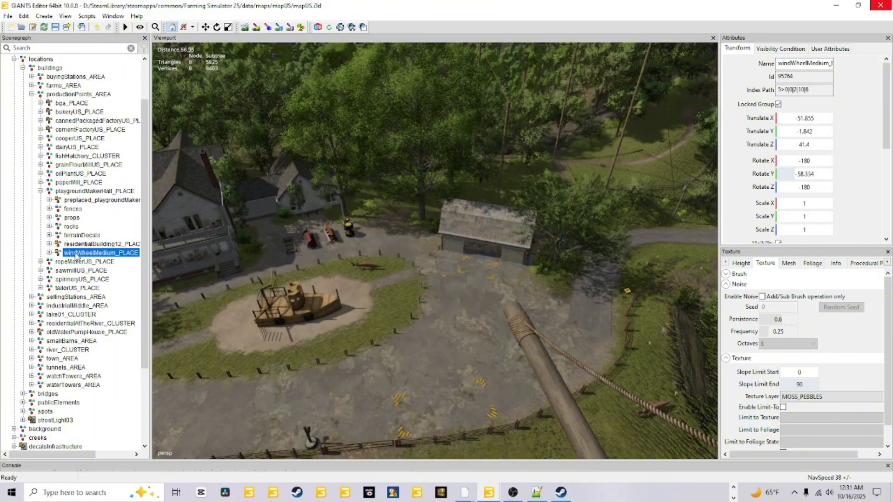
click(81, 245)
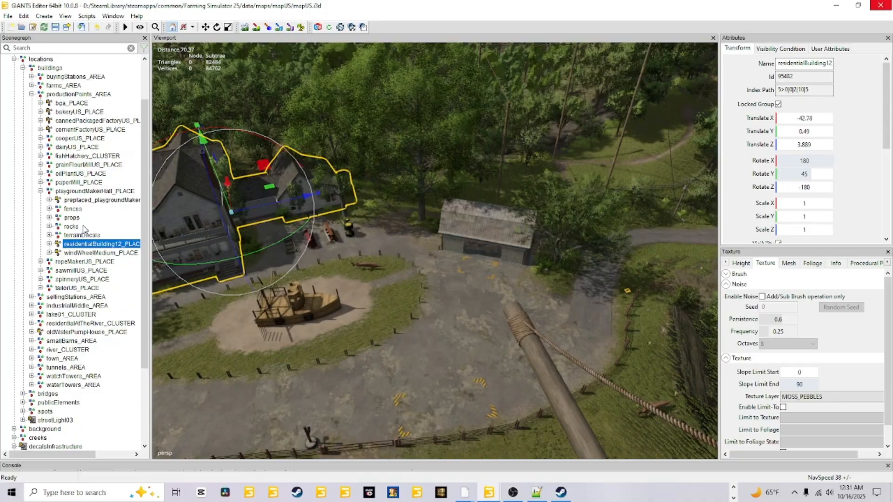
Step: Select the whole playgroundMakerHall_PLACE group, collapse it and examine the area it covers in the viewport
click(88, 193)
click(40, 191)
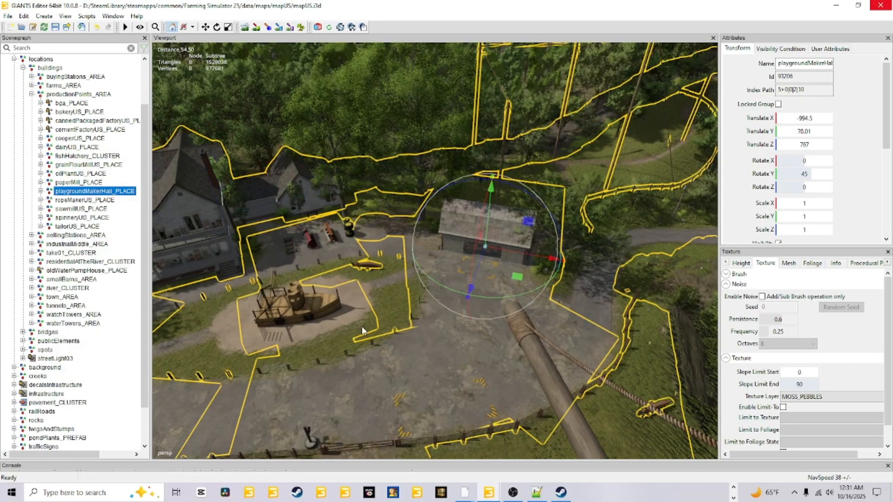
alt+drag(364, 331, 411, 333)
scroll(300, 311, up, 2)
scroll(409, 355, down, 4)
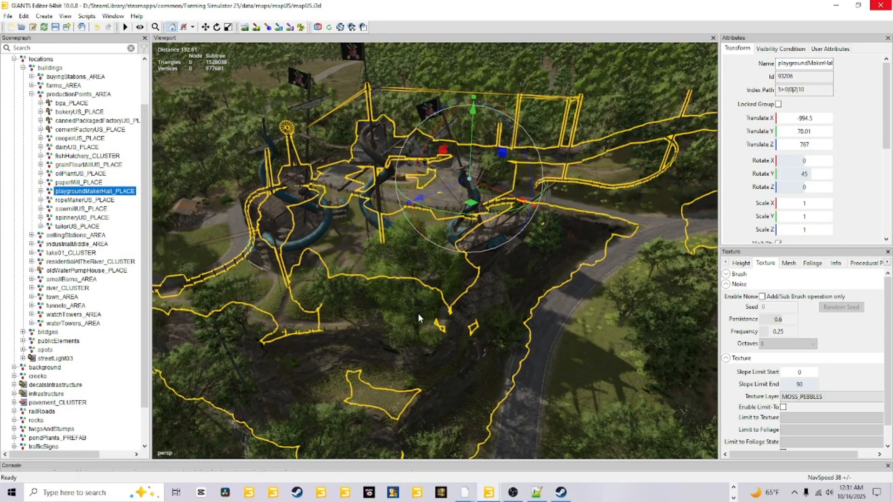
alt+drag(429, 395, 514, 357)
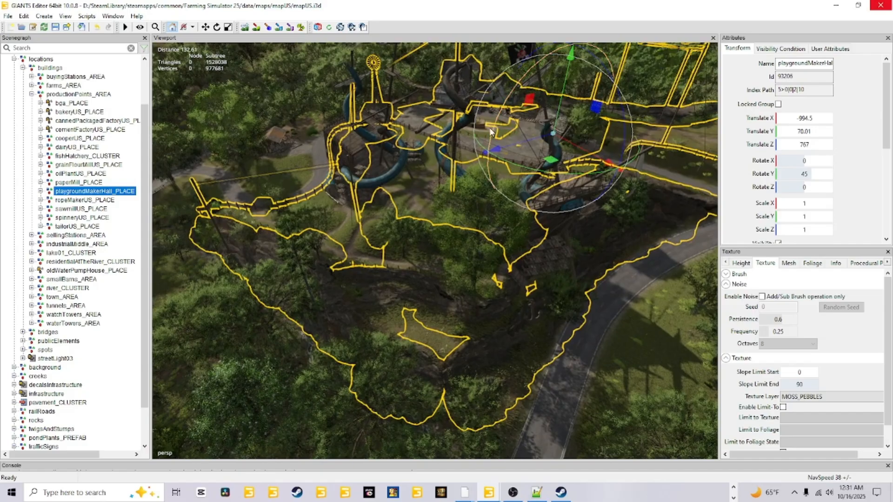
alt+drag(397, 111, 451, 214)
alt+drag(293, 239, 389, 298)
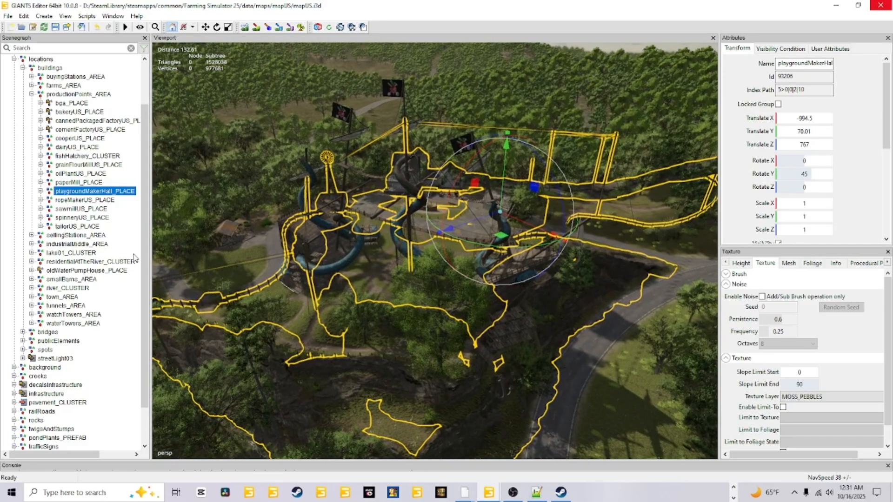
Step: Select the pirate ship in the viewport, then its top-level group buildUpMission_climbingParkShip under gameplay
scroll(88, 255, down, 1)
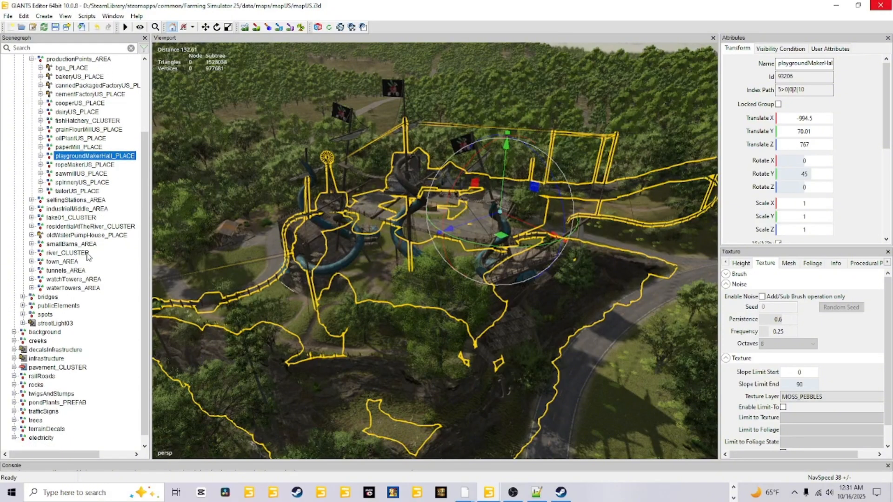
scroll(379, 346, up, 5)
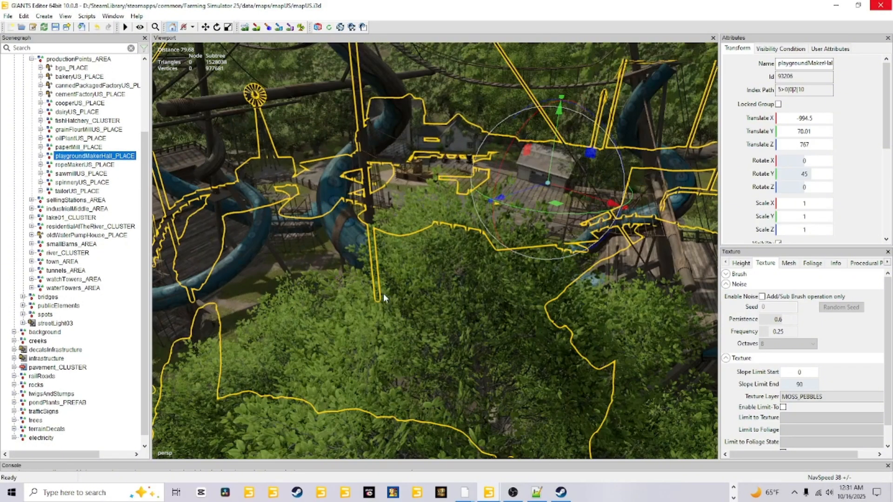
alt+drag(384, 294, 330, 285)
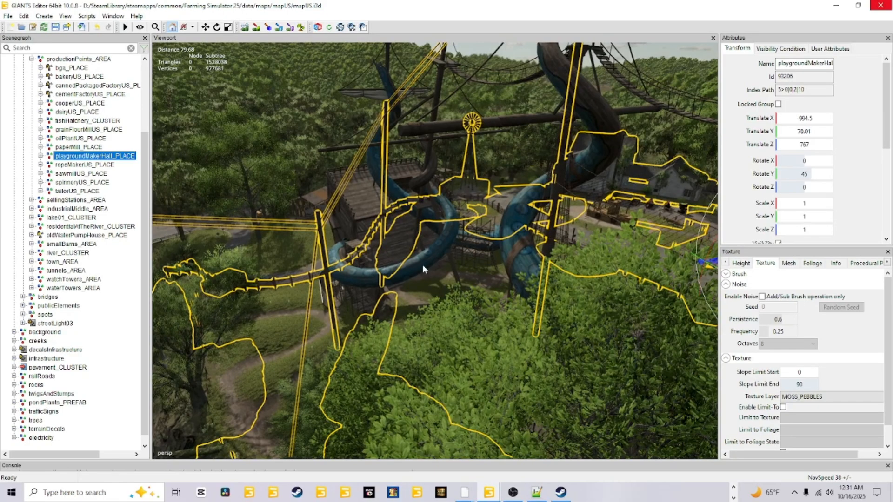
scroll(395, 328, up, 1)
scroll(400, 326, up, 1)
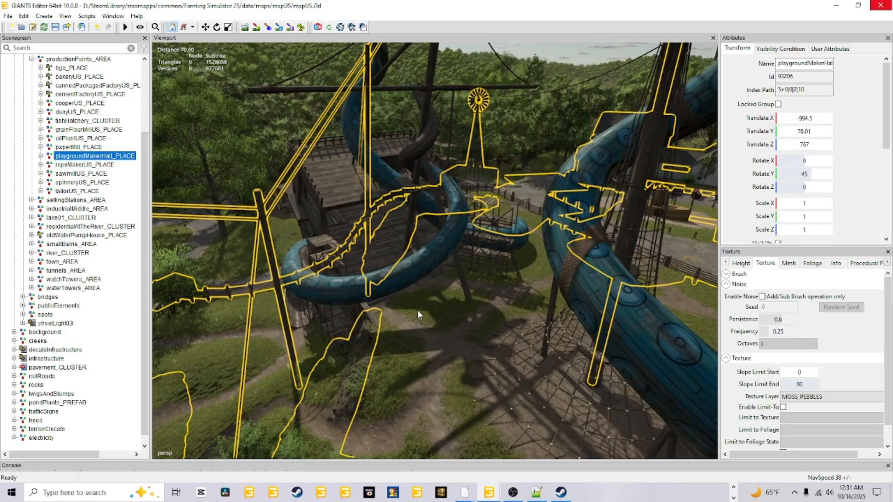
click(421, 268)
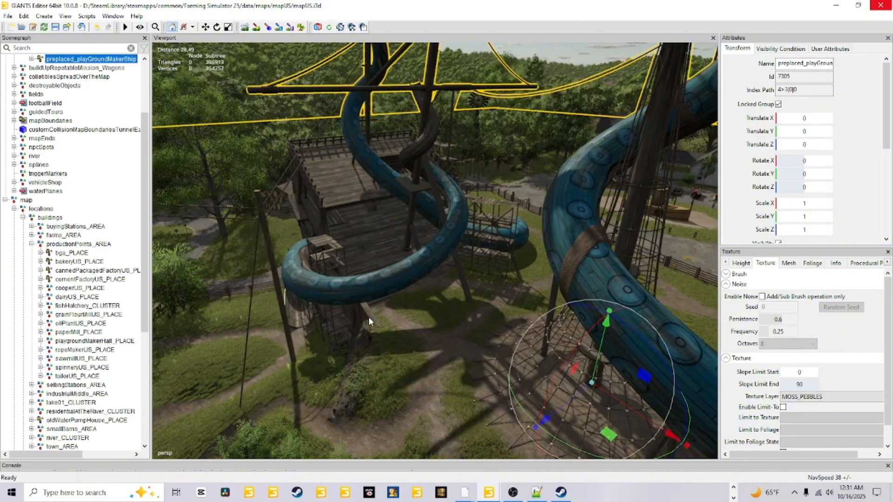
scroll(42, 135, up, 3)
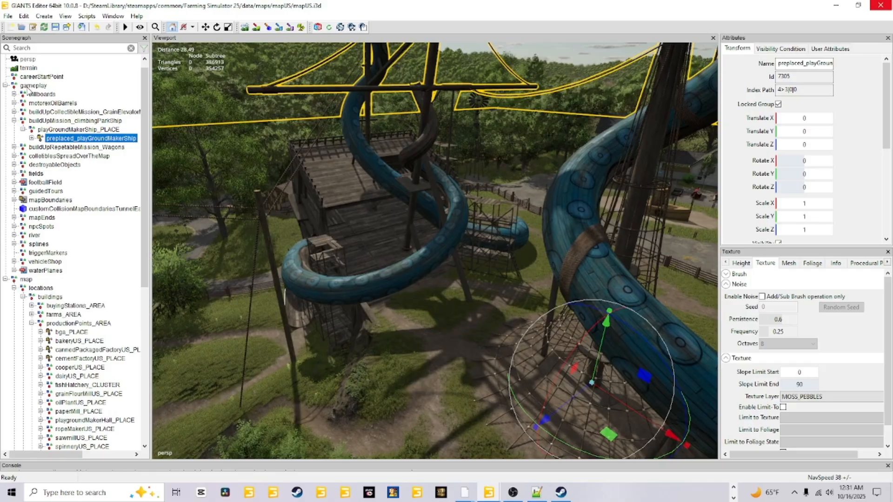
click(60, 122)
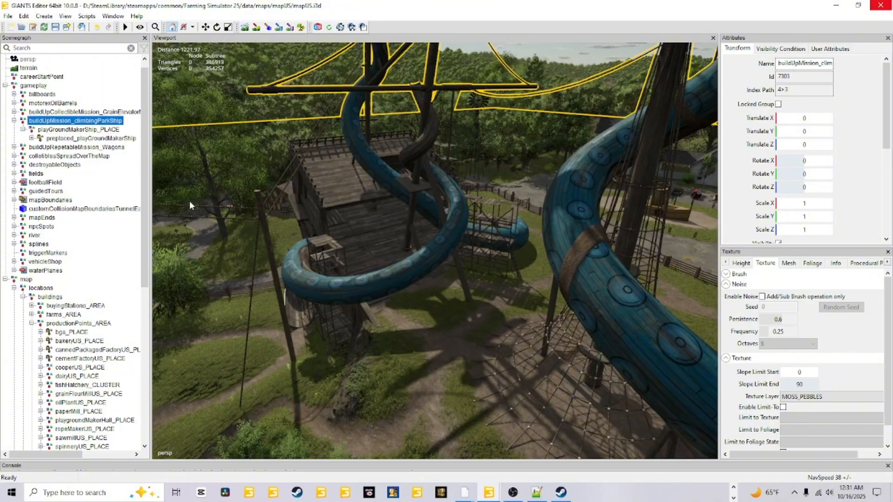
Step: Examine the area covered by buildUpMission_climbingParkShip relative to the farmyard, road and rocks, and look through the remaining scenegraph groups
alt+drag(189, 201, 403, 268)
scroll(323, 323, down, 10)
alt+drag(269, 322, 495, 247)
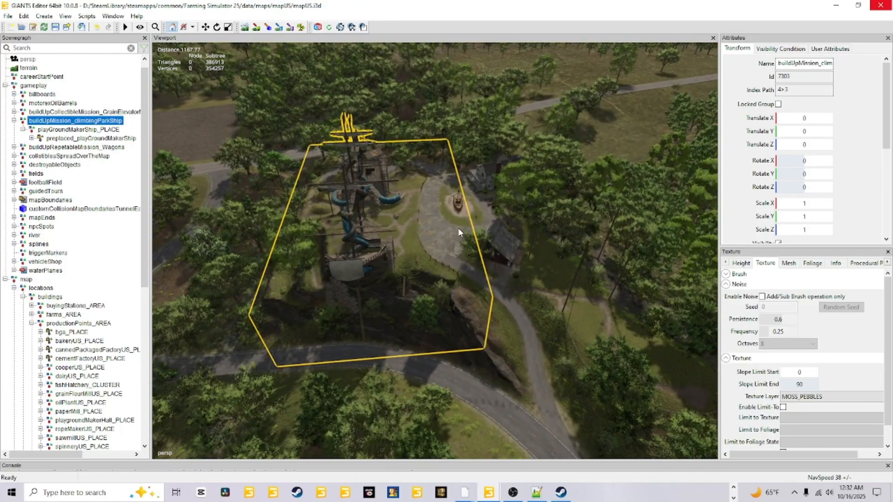
alt+drag(458, 228, 443, 291)
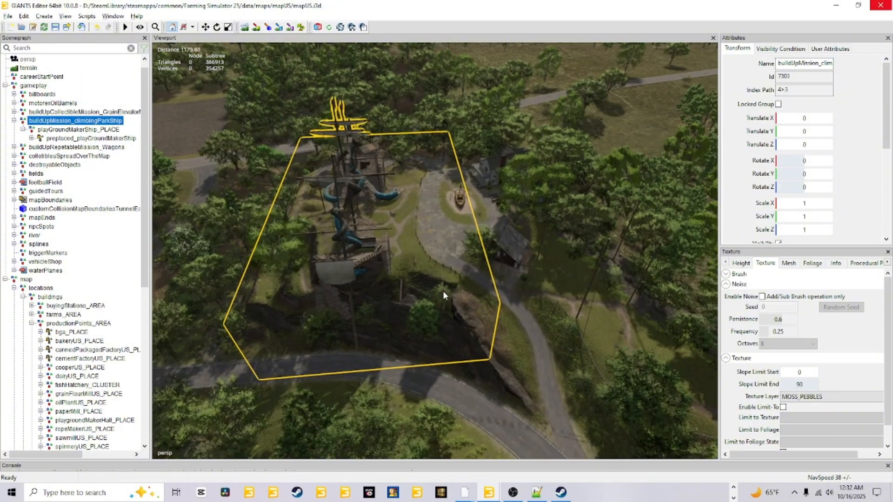
scroll(443, 291, up, 6)
alt+right_drag(535, 147, 470, 258)
alt+drag(470, 258, 482, 254)
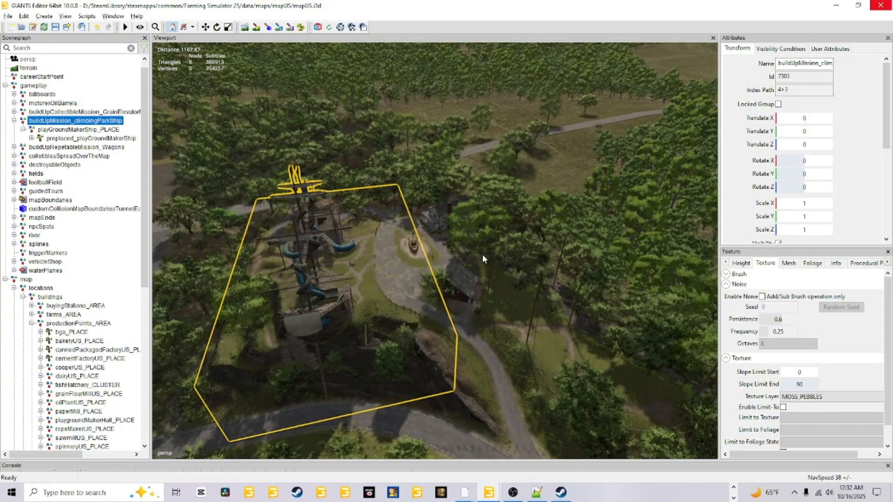
alt+right_drag(481, 254, 534, 166)
alt+drag(419, 316, 345, 264)
scroll(269, 253, up, 5)
scroll(345, 264, down, 6)
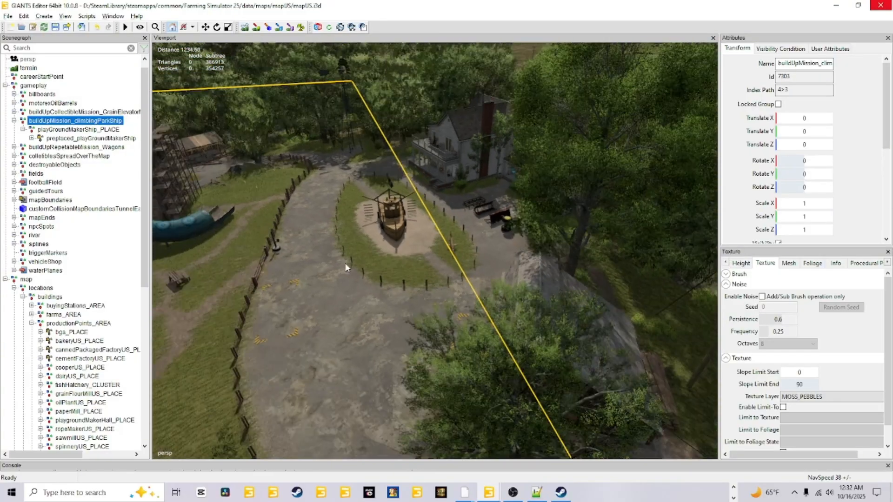
alt+drag(476, 251, 448, 226)
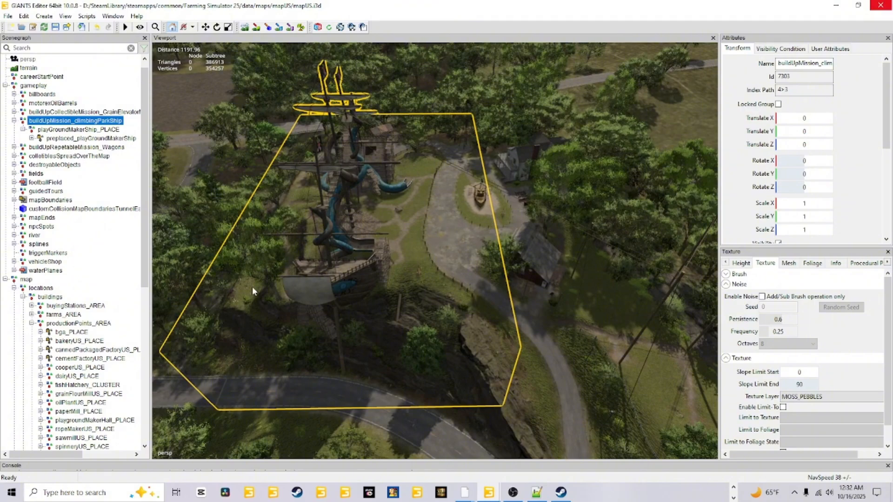
drag(145, 205, 158, 371)
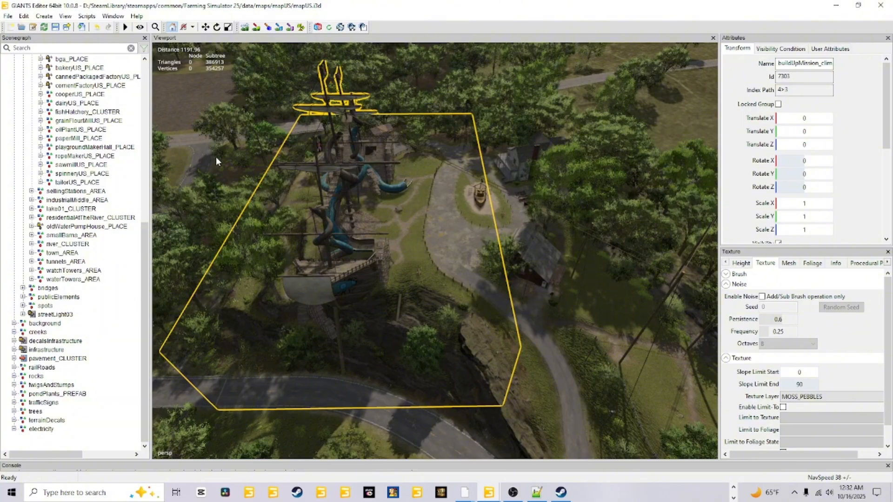
Step: Create a new transform group and place it on the ground beside the small wooden boat inside the driveway loop
click(41, 17)
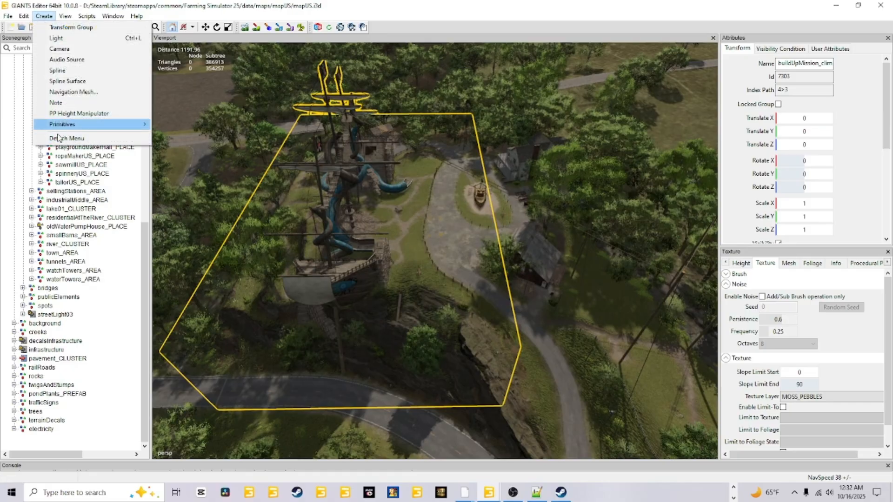
click(70, 27)
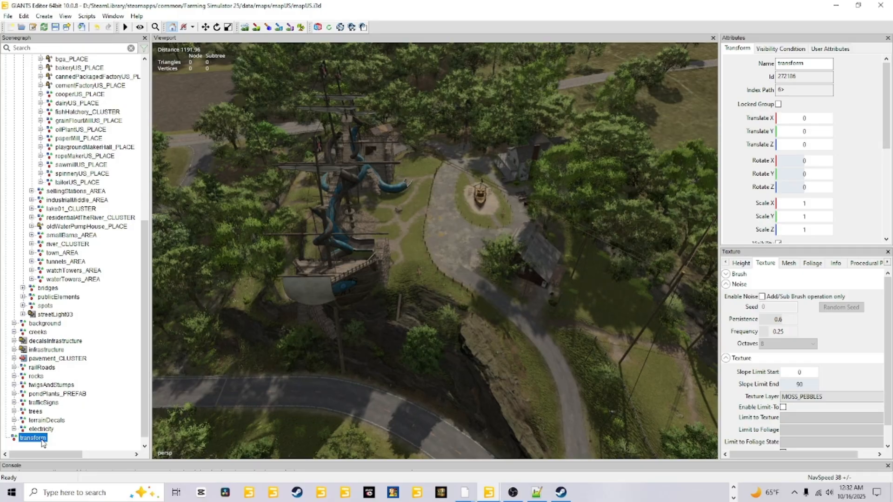
alt+drag(216, 436, 248, 415)
scroll(249, 414, up, 3)
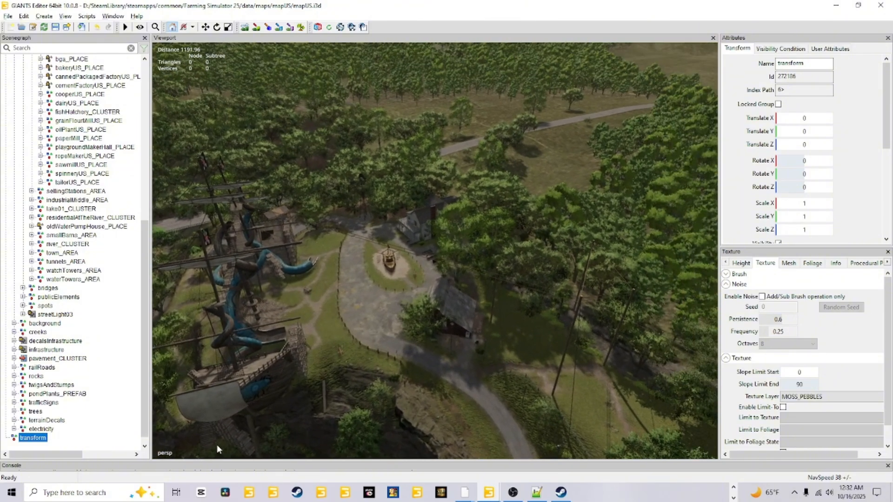
scroll(275, 369, up, 4)
alt+drag(274, 369, 269, 385)
scroll(280, 377, up, 6)
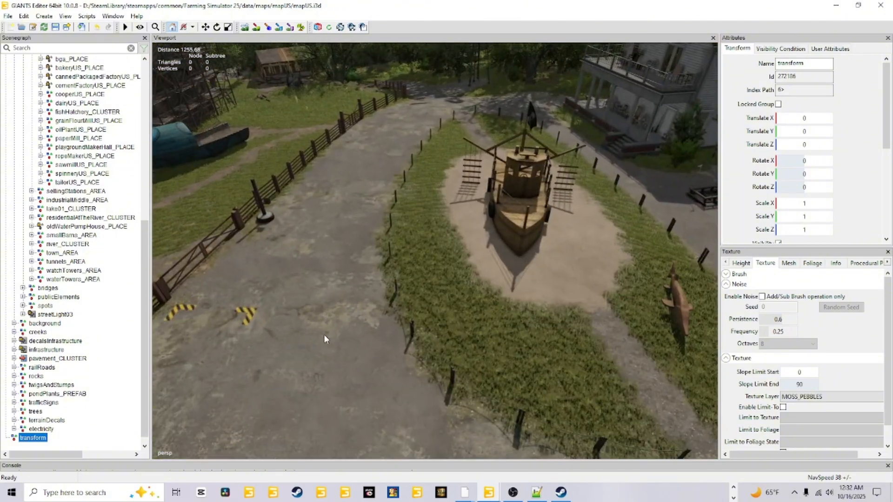
alt+drag(397, 307, 419, 286)
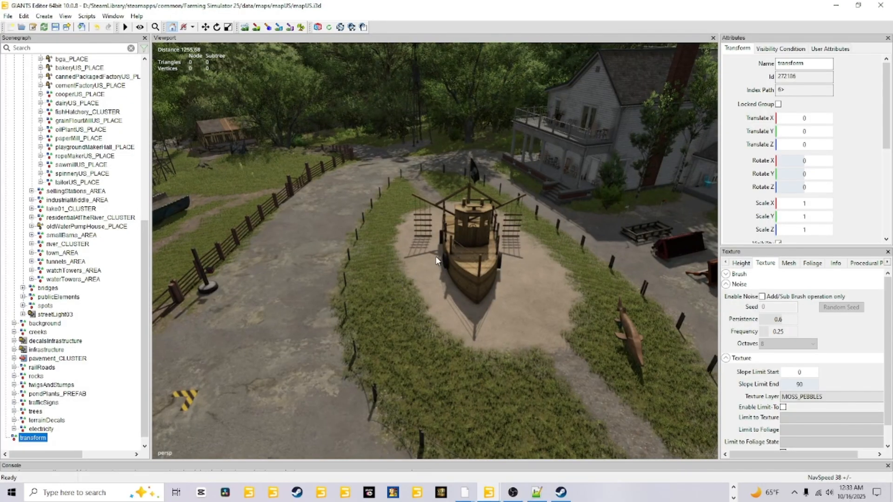
key(ctrl+b)
scroll(420, 298, down, 8)
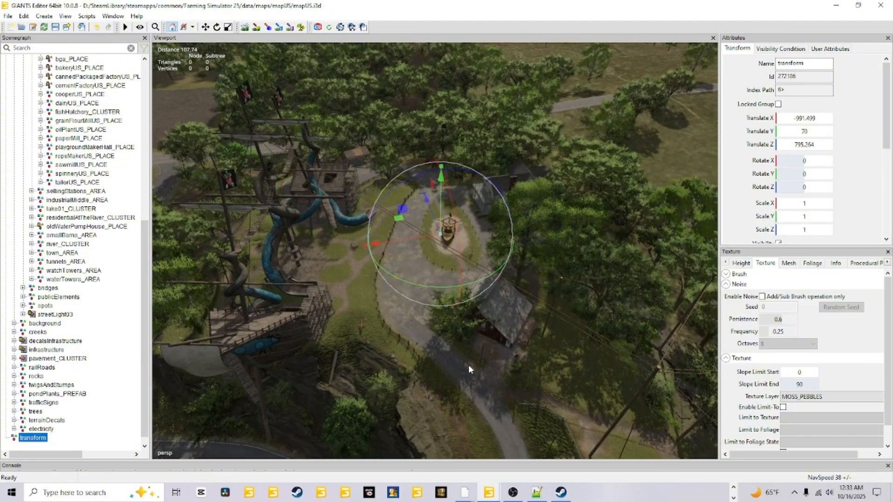
Step: Select playgroundMakerHall_PLACE under productionPoints_AREA and duplicate the whole group
scroll(468, 365, down, 4)
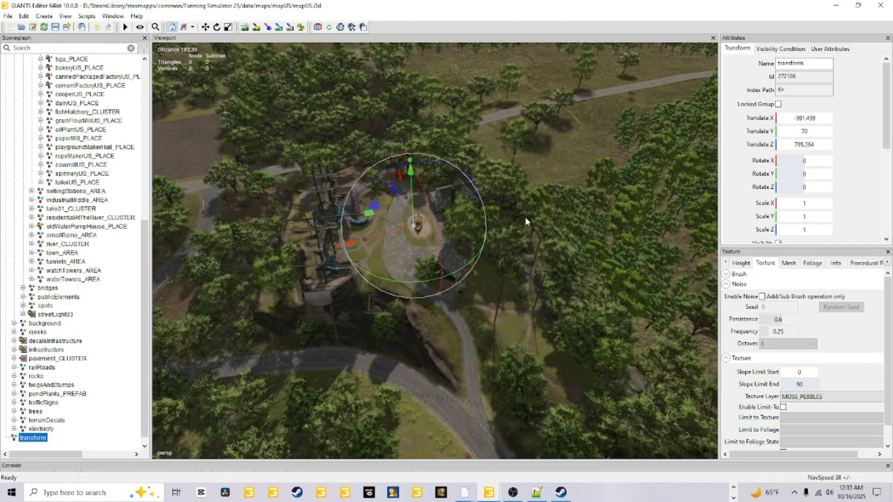
scroll(420, 281, up, 7)
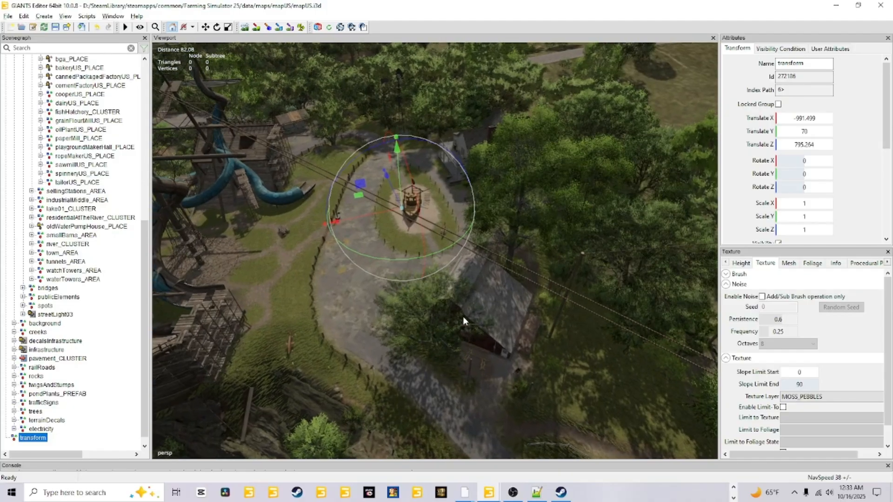
scroll(497, 341, down, 4)
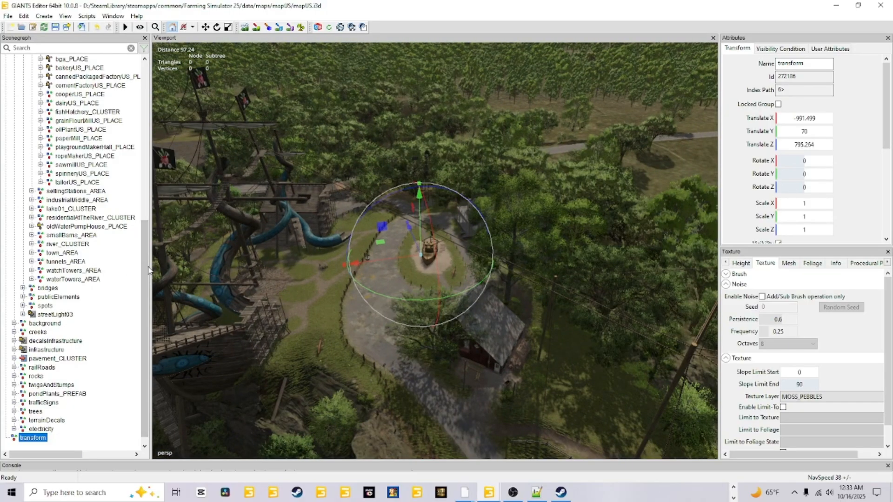
drag(146, 270, 146, 252)
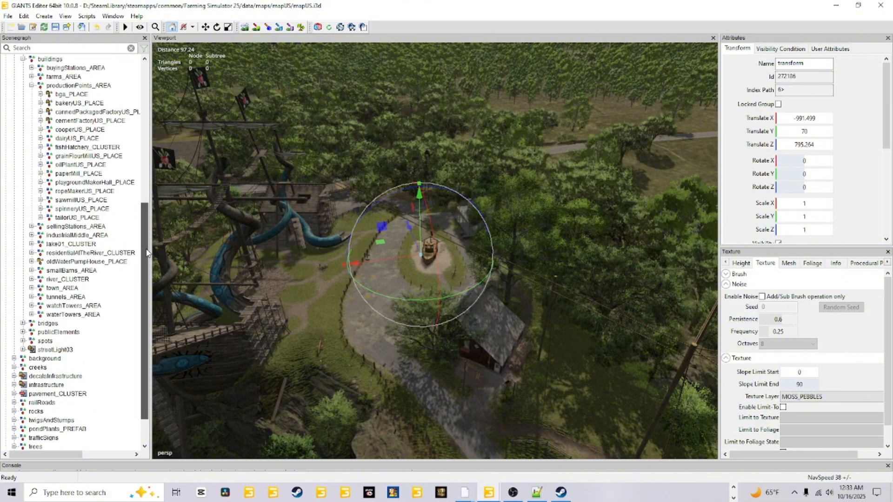
click(103, 183)
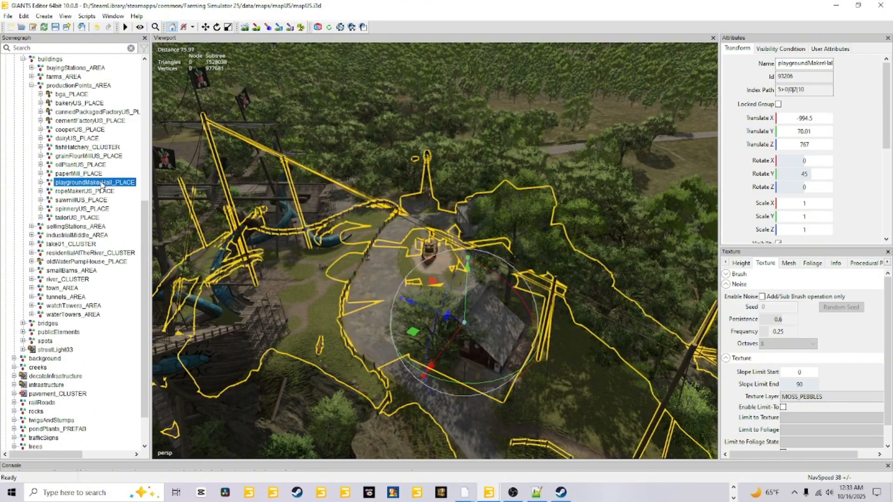
scroll(102, 183, down, 2)
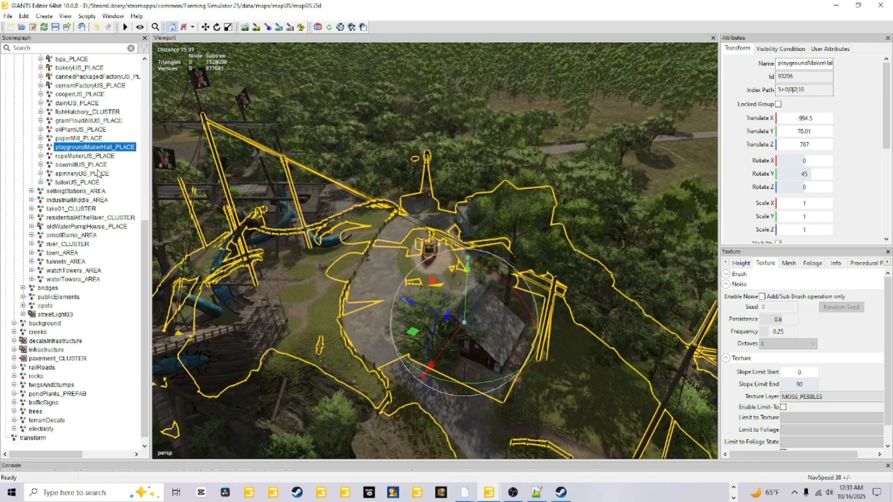
scroll(98, 173, down, 1)
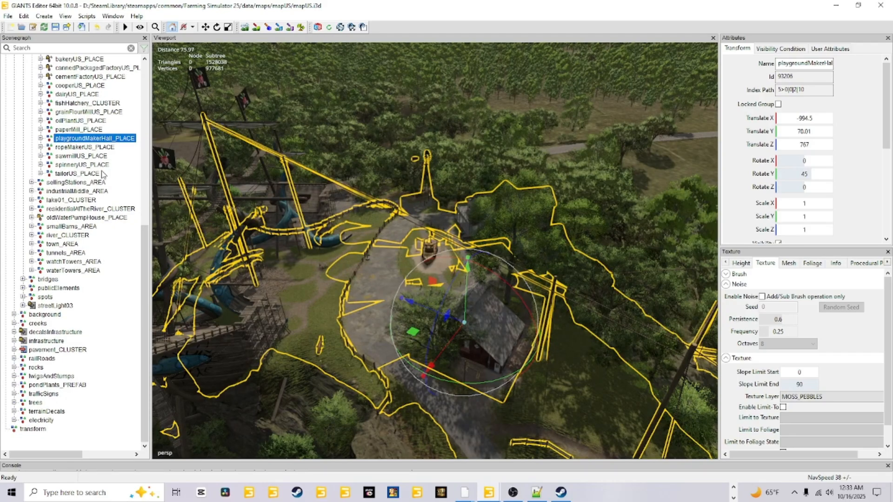
key(ctrl+d)
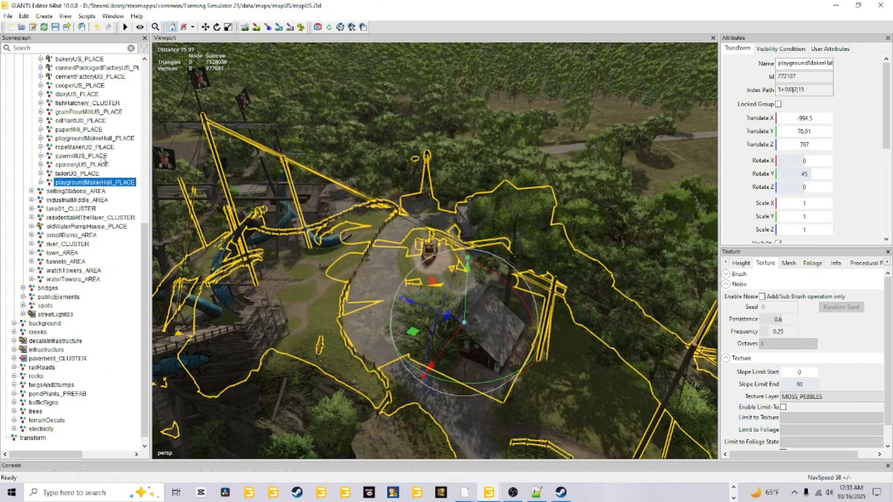
Step: Move the duplicated playgroundMakerHall_PLACE out of productionPoints_AREA and make it a child of the new transform group
ctrl+click(92, 182)
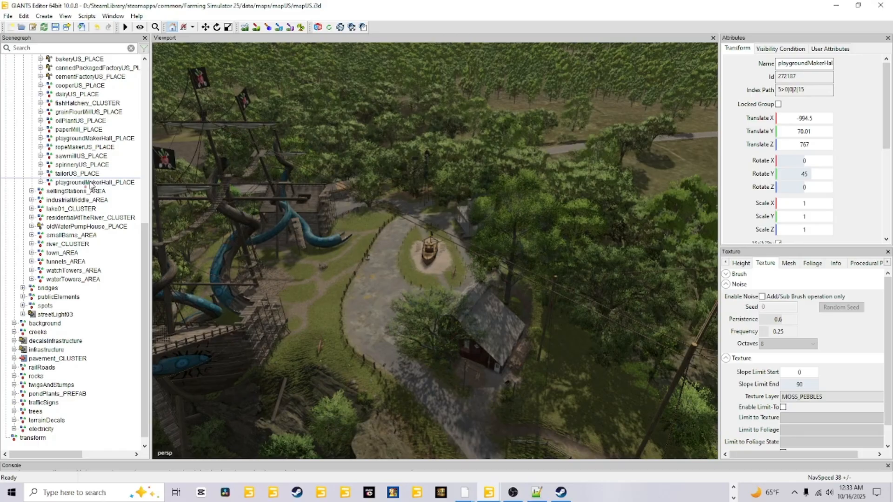
scroll(70, 326, down, 1)
click(25, 421)
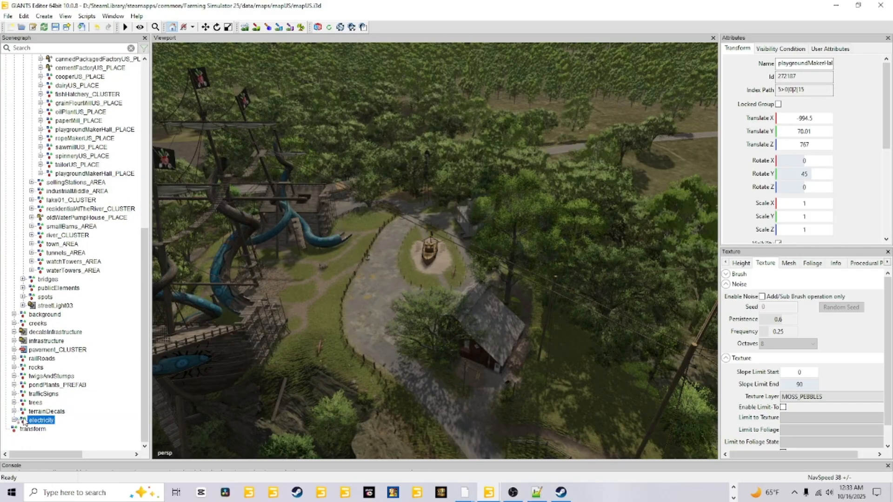
click(30, 429)
ctrl+click(30, 429)
click(39, 430)
scroll(86, 397, up, 1)
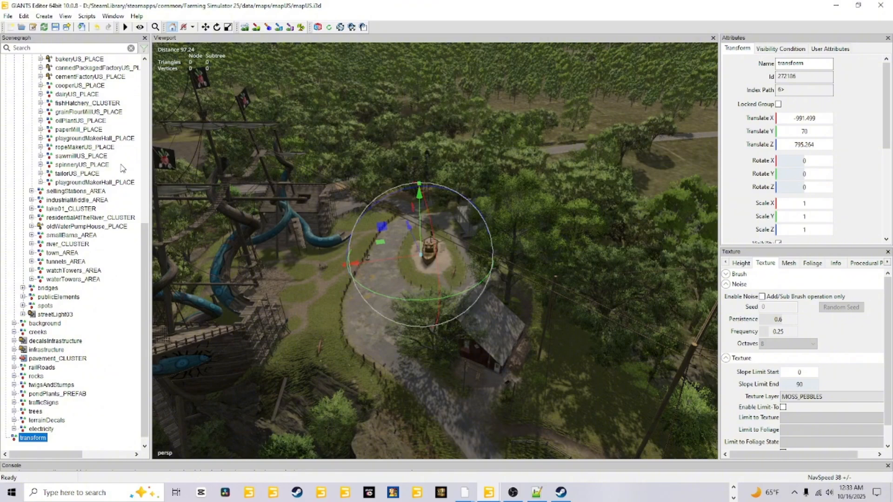
click(71, 182)
scroll(76, 191, up, 1)
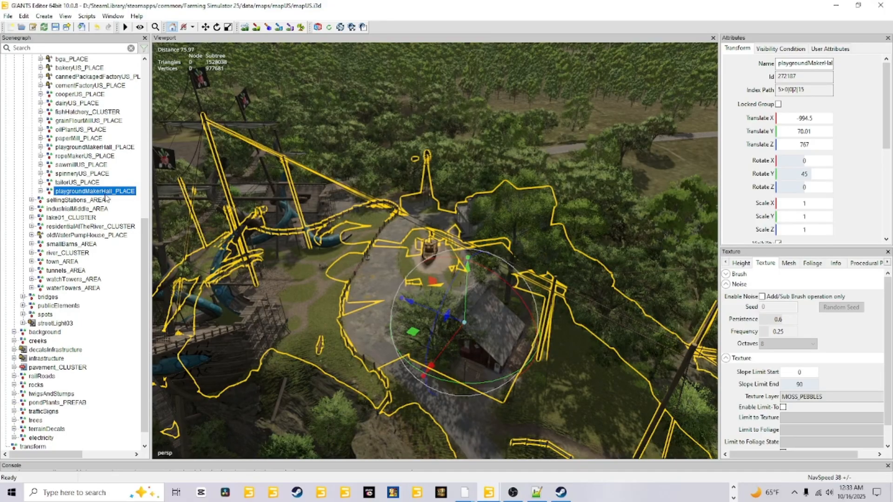
drag(103, 190, 37, 433)
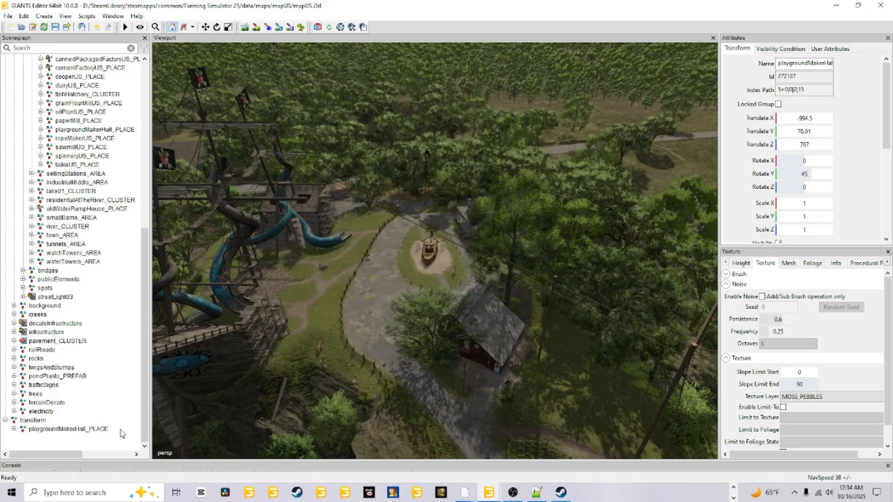
Step: Collapse and duplicate buildUpMission_climbingParkShip under gameplay, and move the copy into the transform group with playgroundMakerHall_PLACE
scroll(82, 228, up, 4)
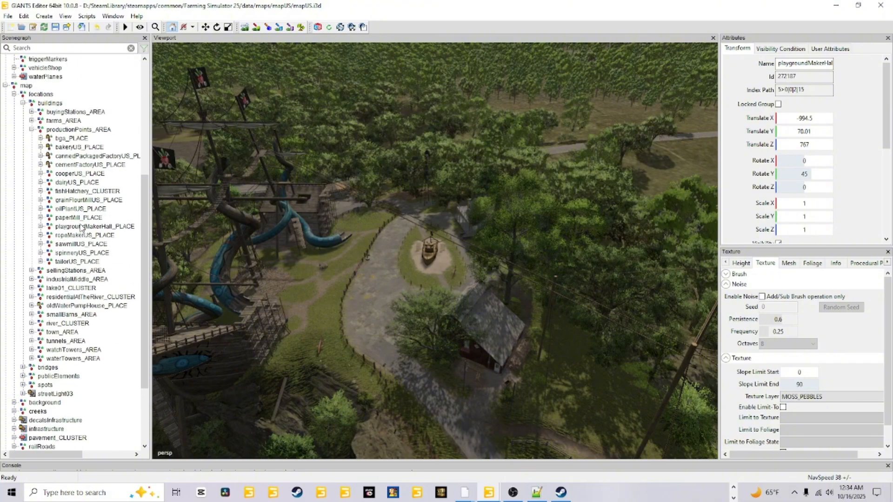
scroll(43, 138, up, 2)
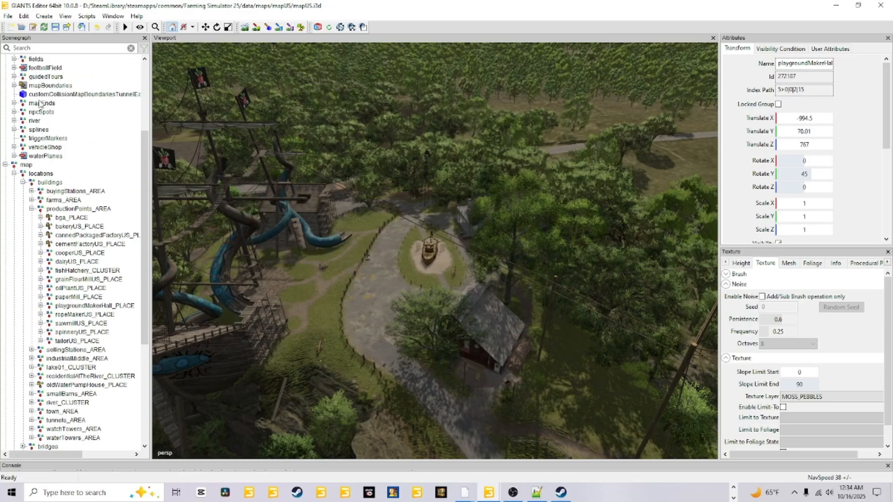
scroll(41, 130, up, 1)
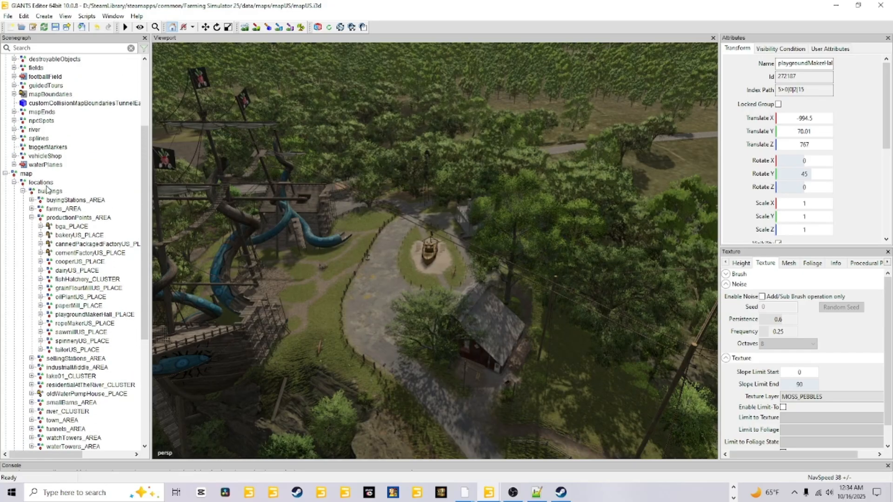
scroll(28, 163, up, 2)
scroll(37, 181, up, 1)
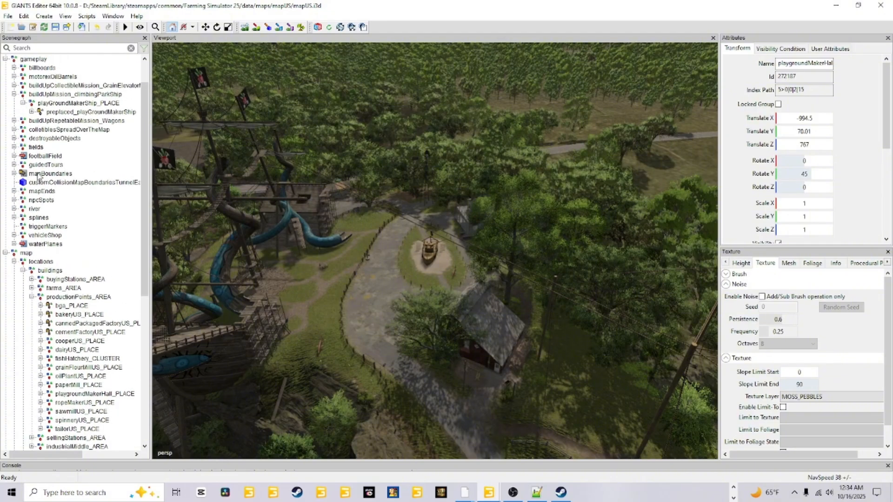
click(14, 94)
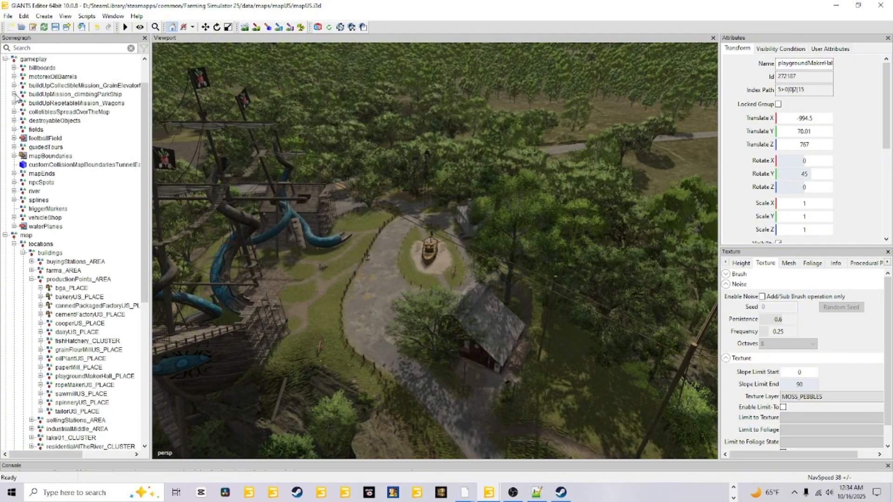
click(68, 95)
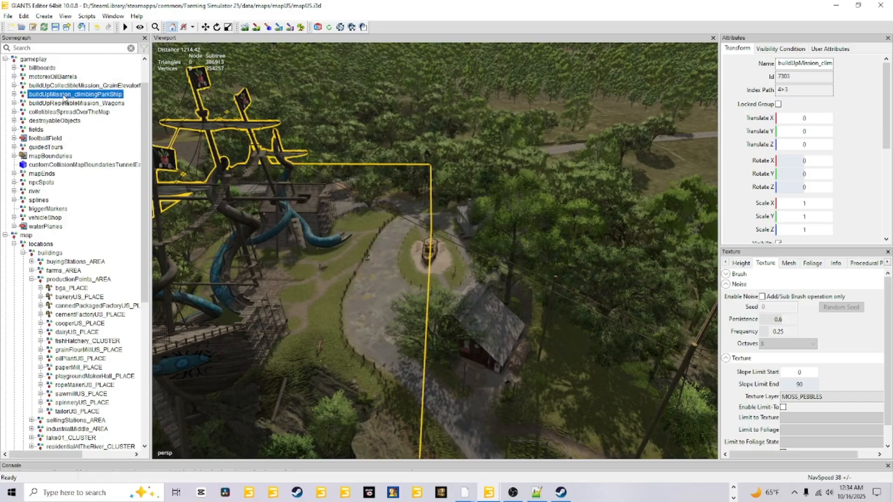
right_click(696, 371)
alt+drag(609, 361, 367, 345)
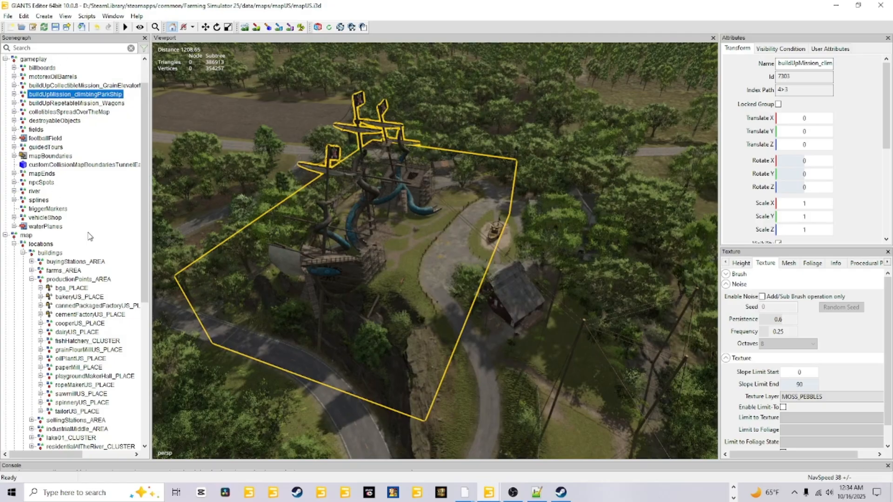
key(ctrl+d)
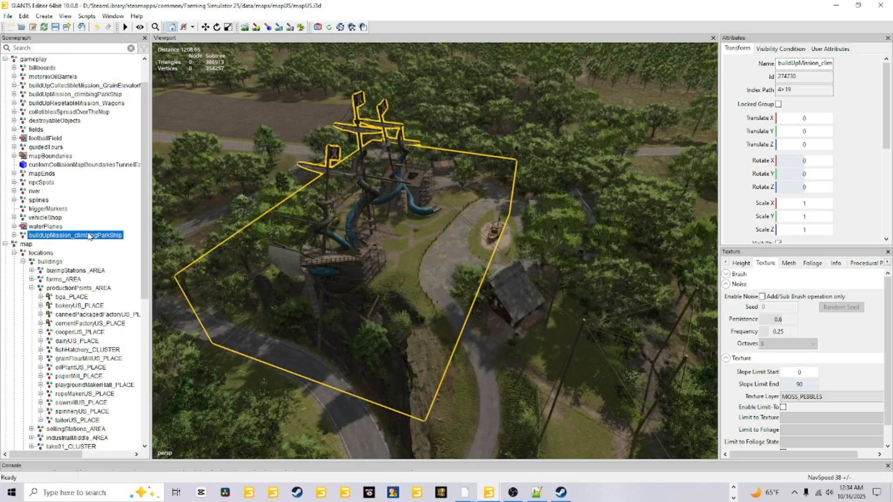
drag(87, 239, 33, 423)
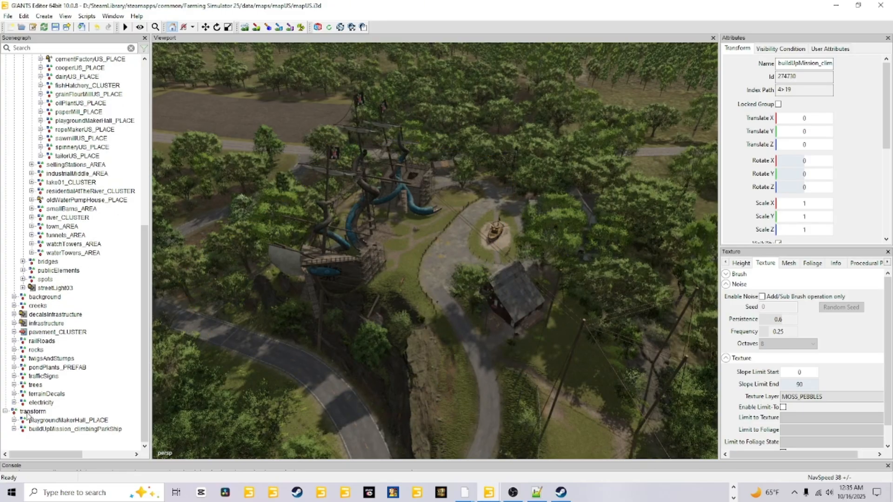
Step: Select the transform group and frame it in the viewport to check the extent of the copied groups
click(32, 411)
key(f)
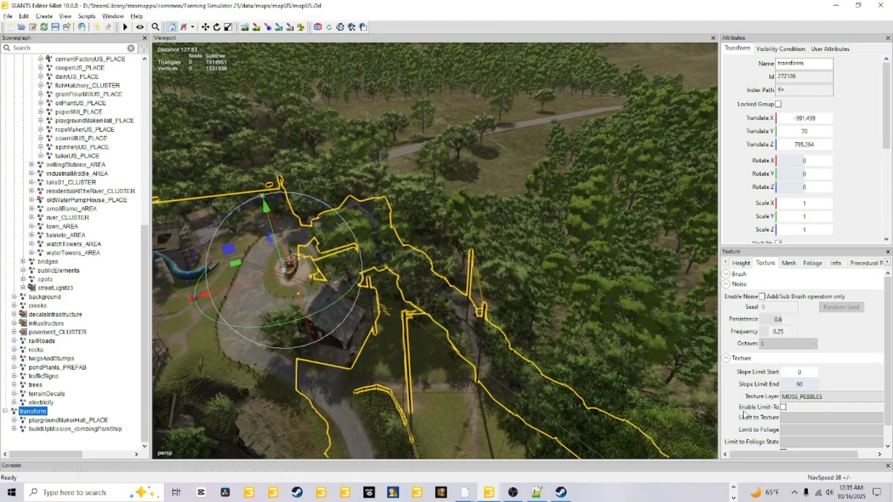
scroll(485, 331, down, 10)
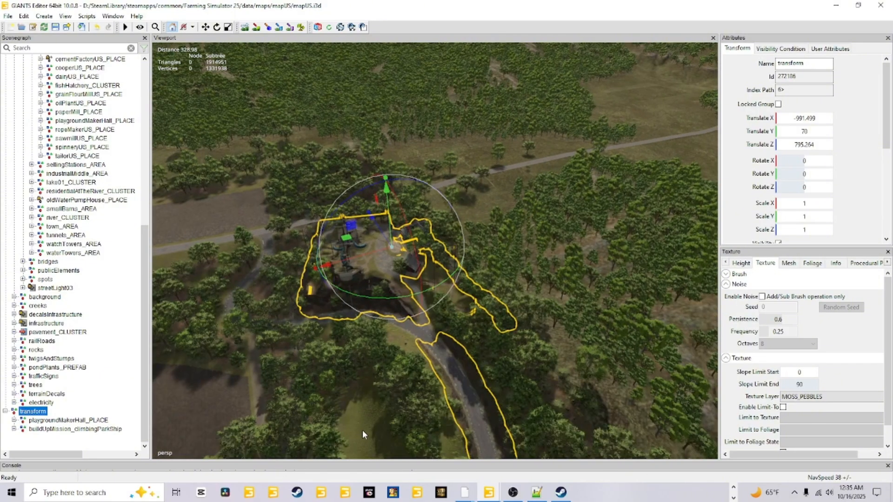
alt+drag(361, 430, 401, 398)
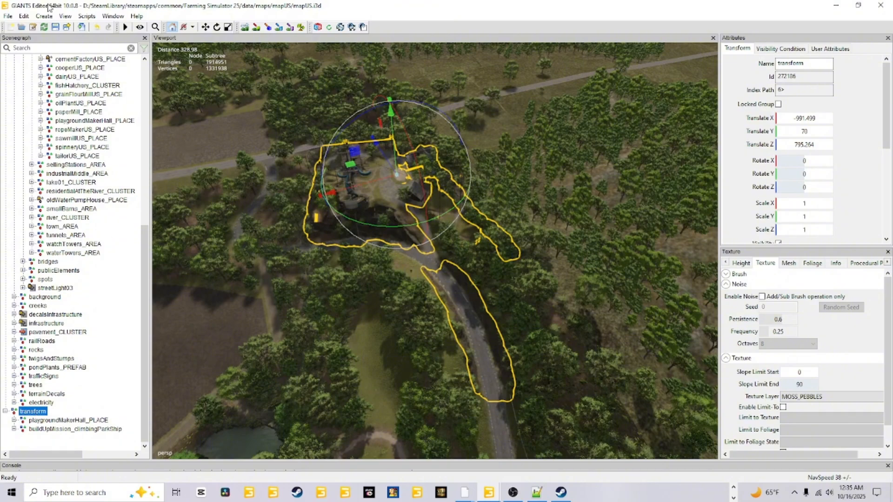
Step: Start an export of the selection with files and browse to maps/mapUS inside the FS25_JewelsPeacefulValley13 mod folder
click(6, 17)
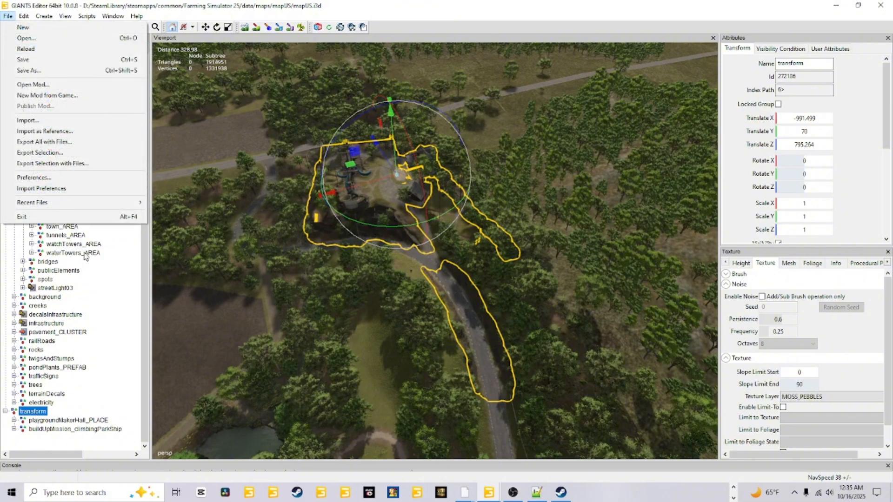
click(68, 165)
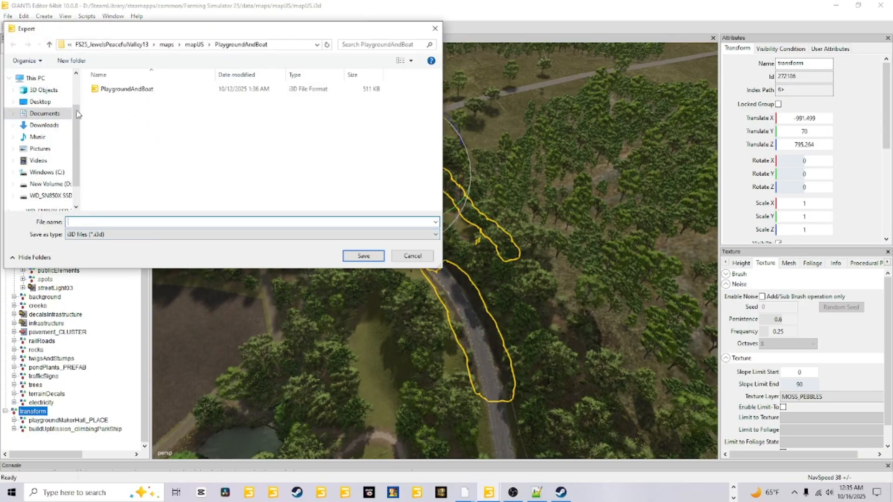
click(45, 114)
scroll(125, 207, down, 1)
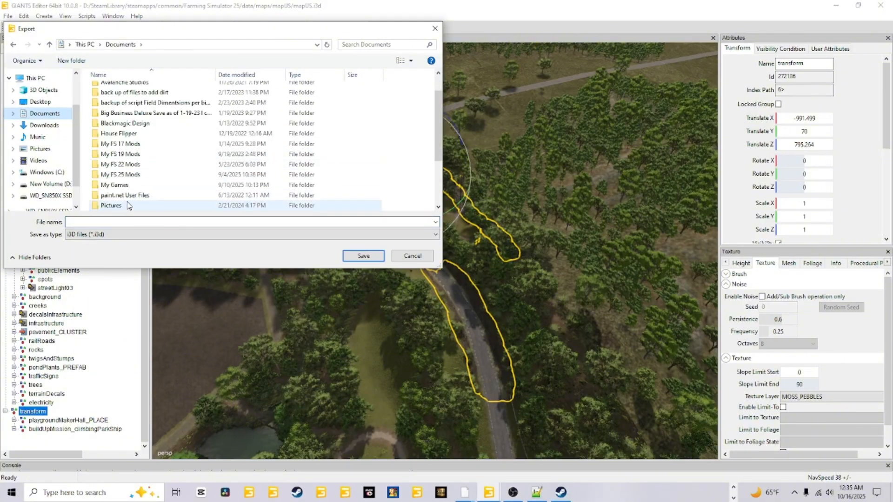
double_click(128, 207)
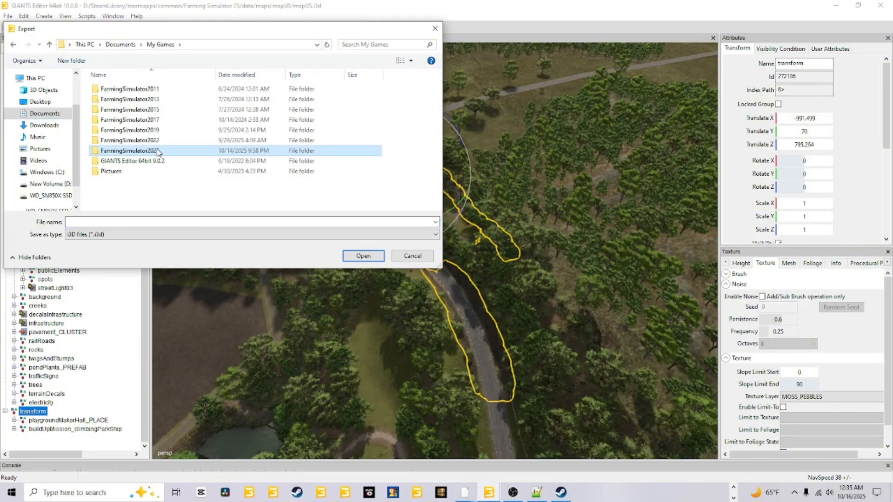
double_click(157, 151)
double_click(125, 188)
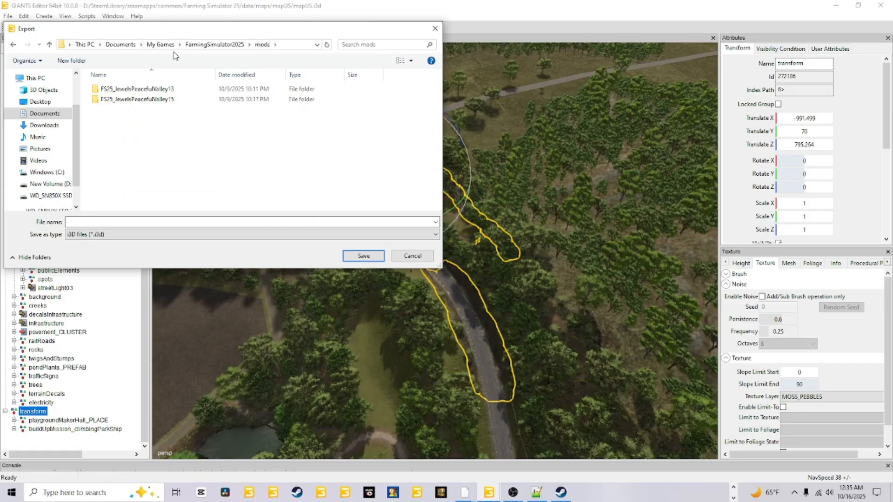
double_click(167, 90)
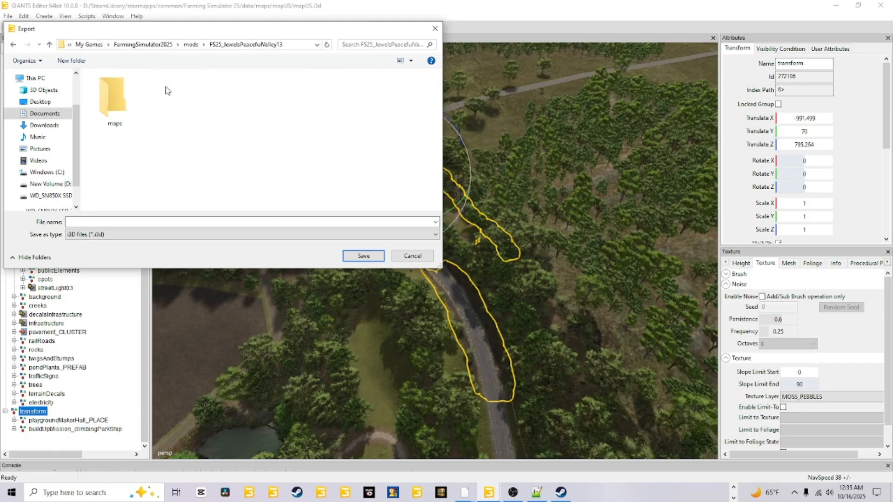
double_click(124, 113)
double_click(143, 90)
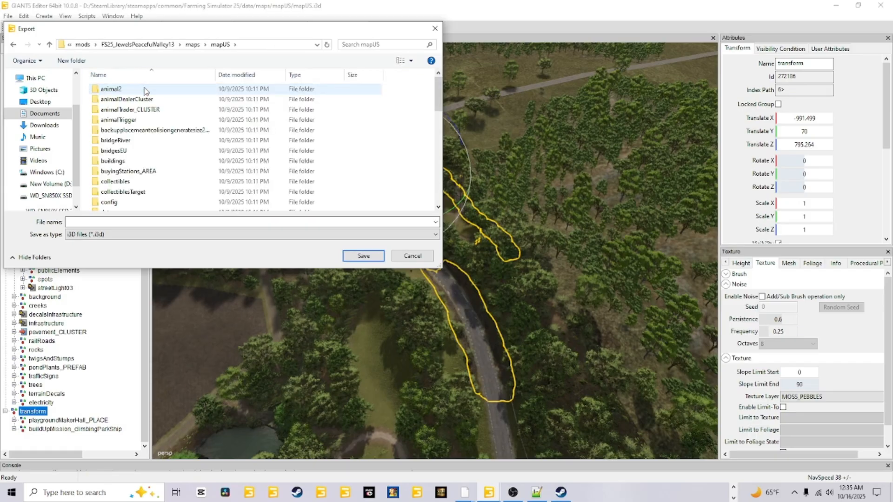
Step: Locate the PlaygroundAndBoat folder in mapUS as the export destination, and cancel the export without saving
scroll(169, 183, down, 2)
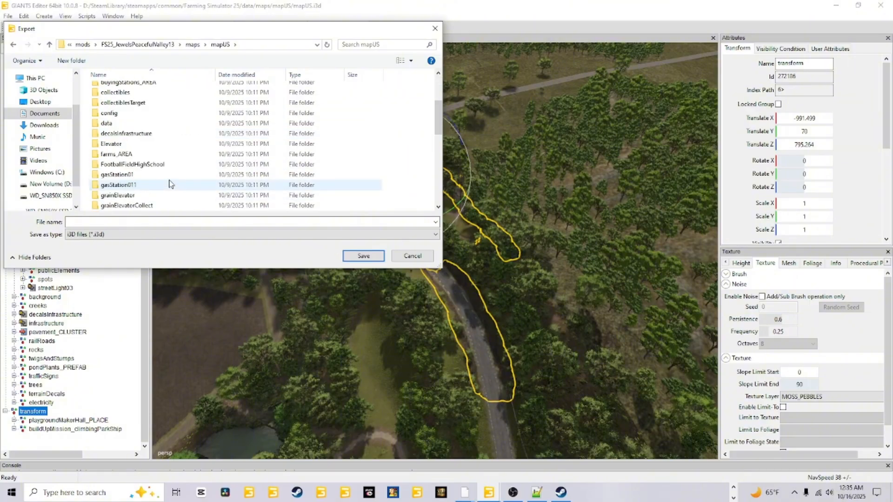
scroll(170, 183, up, 2)
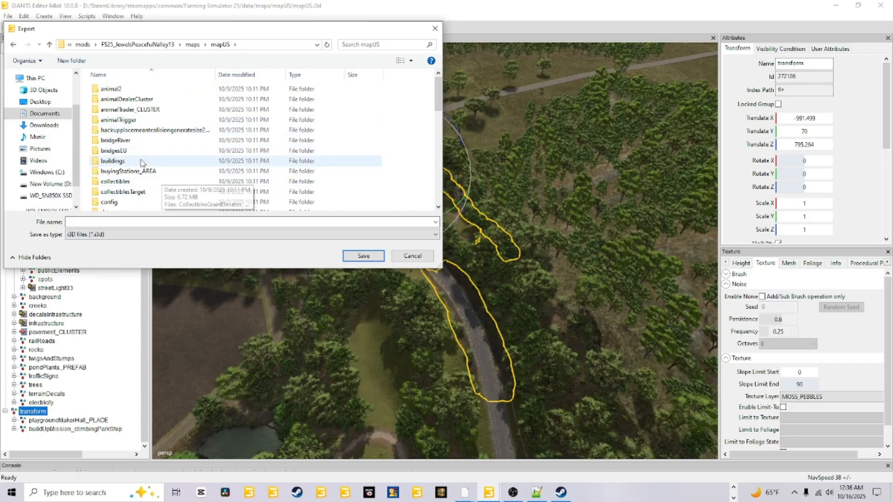
scroll(142, 163, down, 5)
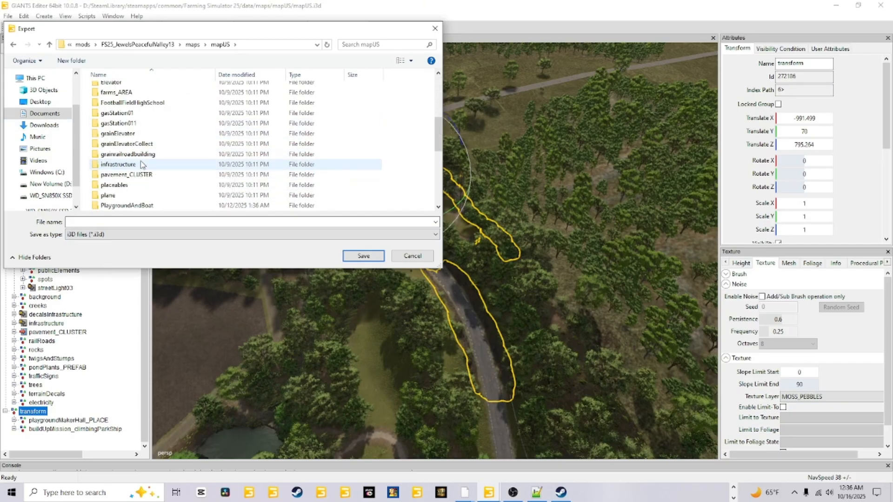
scroll(142, 164, down, 3)
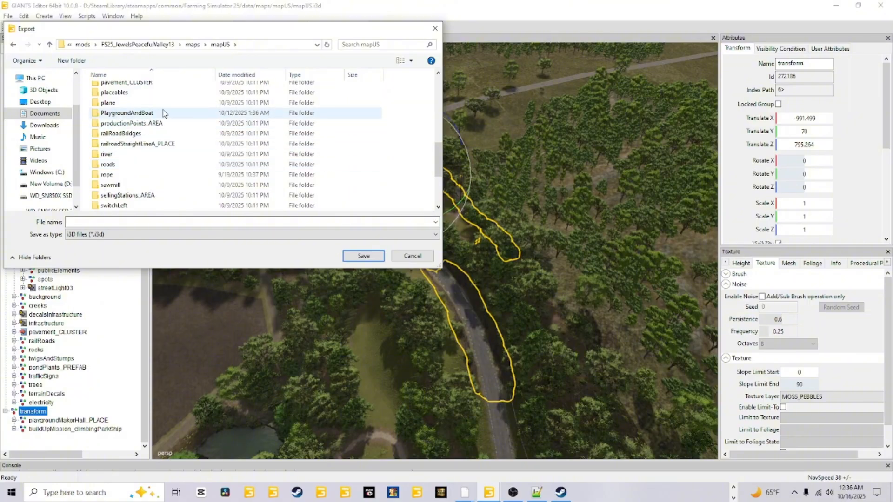
double_click(140, 113)
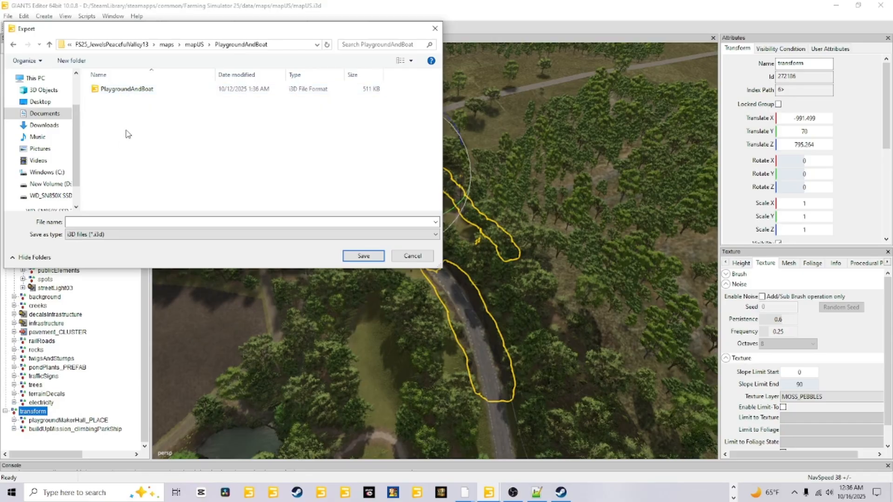
click(76, 222)
click(412, 256)
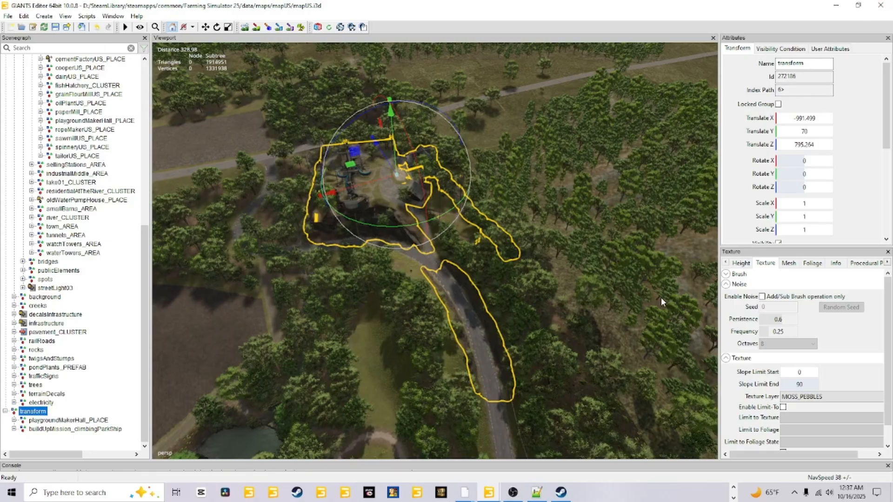
Step: Examine from above the outlined area of the transform group around the pirate ships, driveway loop and road
alt+drag(534, 330, 236, 398)
scroll(297, 362, up, 4)
alt+drag(276, 356, 314, 347)
scroll(314, 347, up, 2)
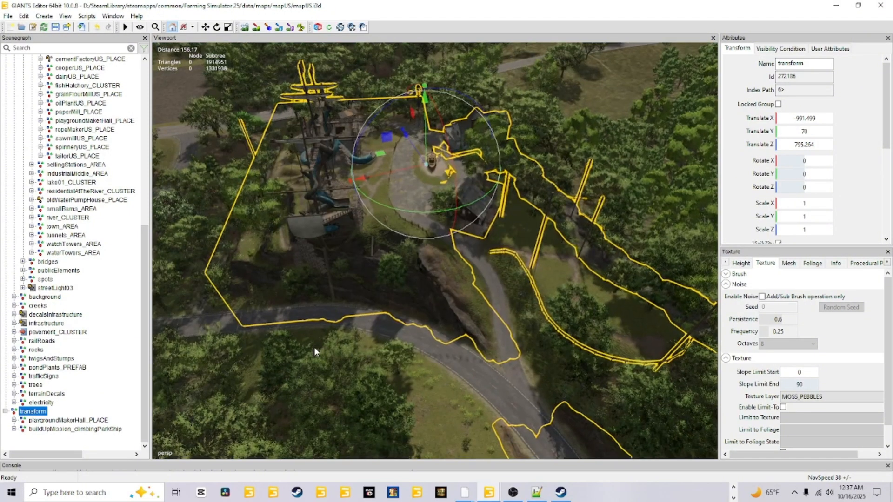
scroll(528, 193, down, 5)
alt+drag(501, 241, 376, 331)
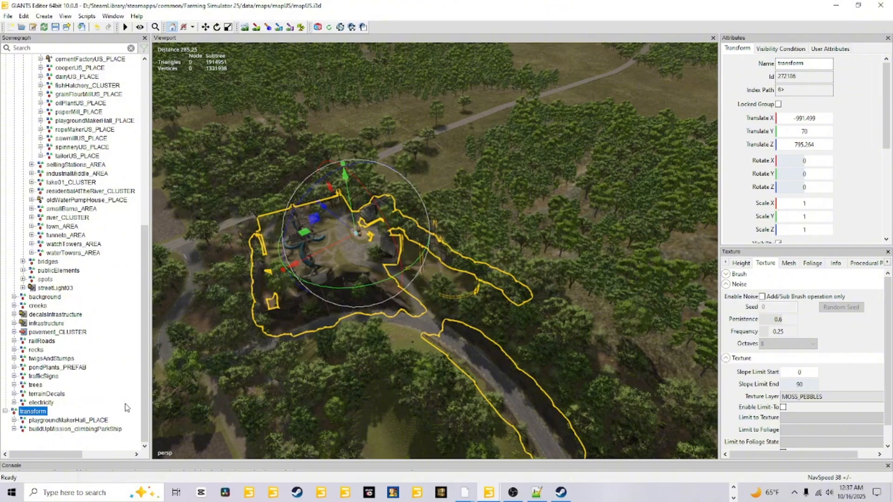
alt+drag(467, 395, 369, 345)
alt+right_drag(368, 344, 329, 475)
right_click(334, 414)
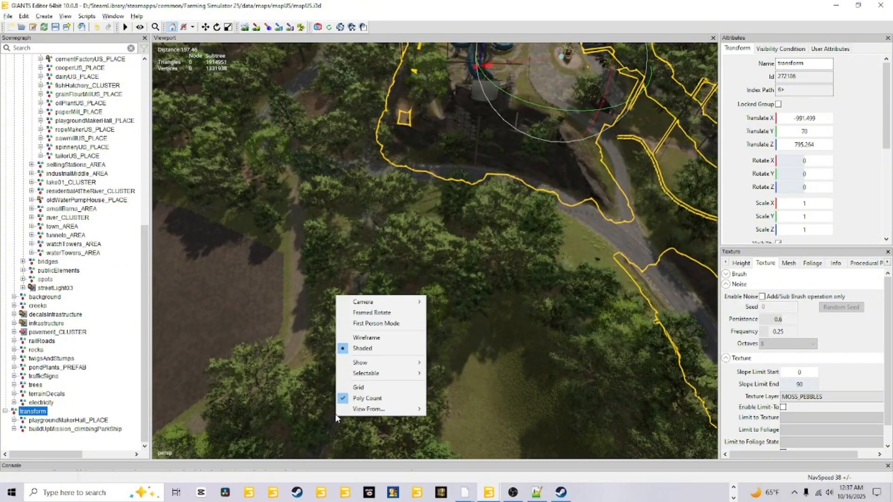
click(278, 430)
alt+drag(277, 431, 328, 311)
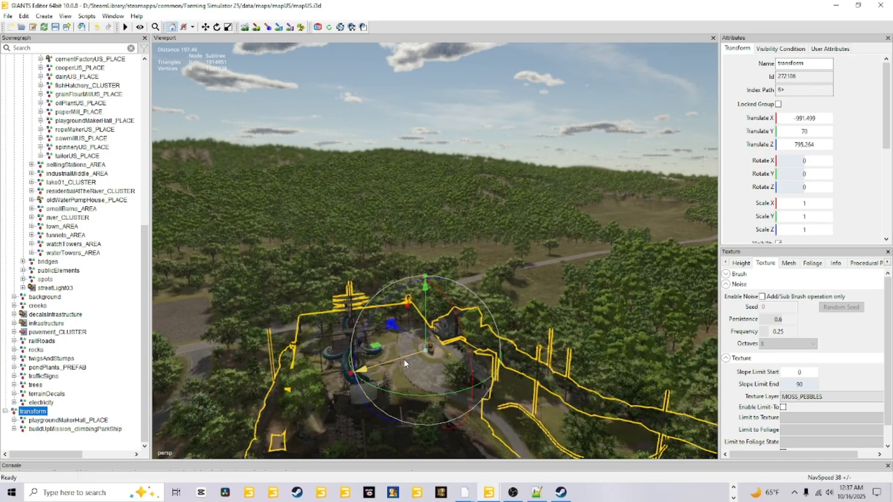
Step: Examine up close the small boat, pirate ship slides, ground pieces and fences around the selected transform group
alt+drag(404, 359, 487, 331)
alt+right_drag(488, 331, 671, 193)
alt+drag(671, 193, 398, 414)
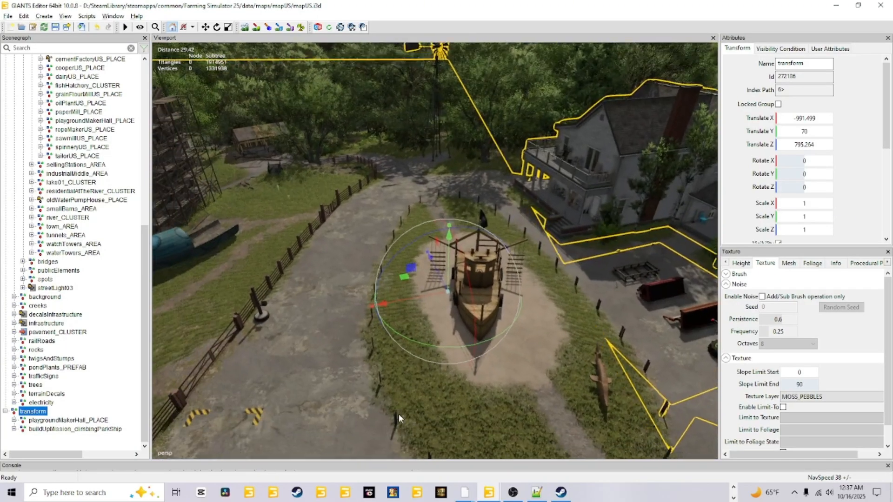
alt+right_drag(398, 414, 562, 351)
alt+drag(562, 351, 432, 260)
alt+right_drag(432, 260, 507, 297)
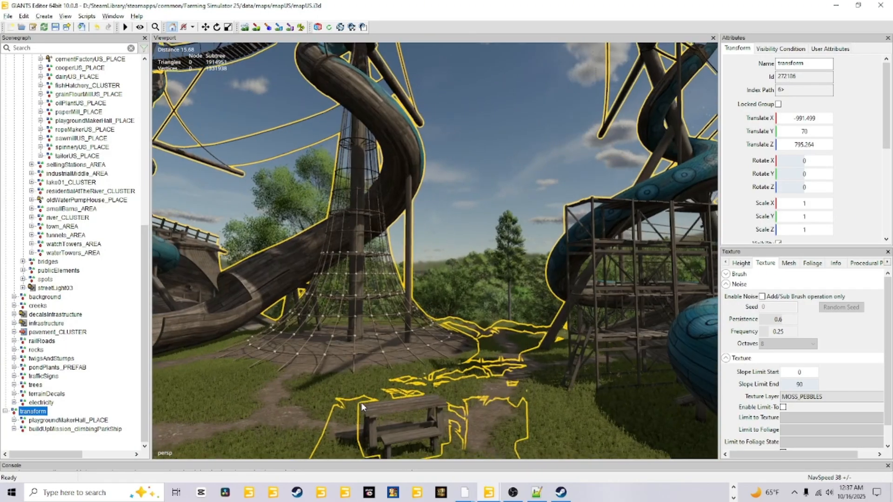
alt+drag(270, 409, 422, 354)
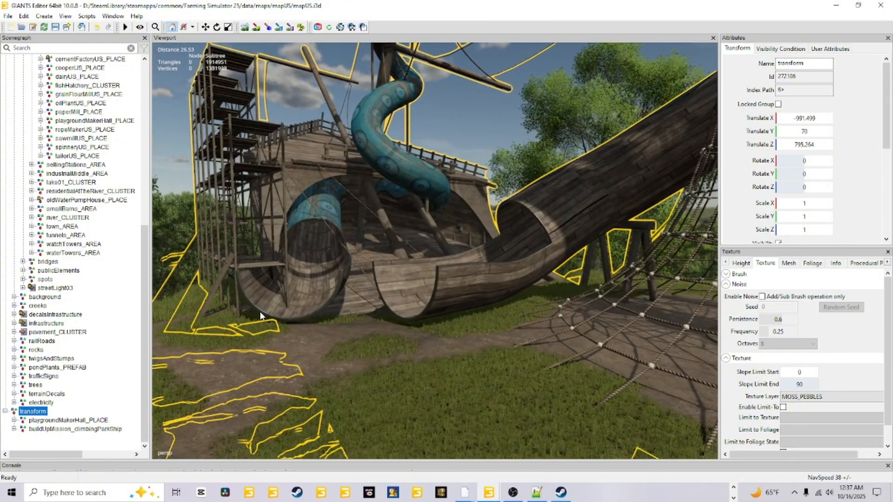
alt+drag(260, 316, 429, 475)
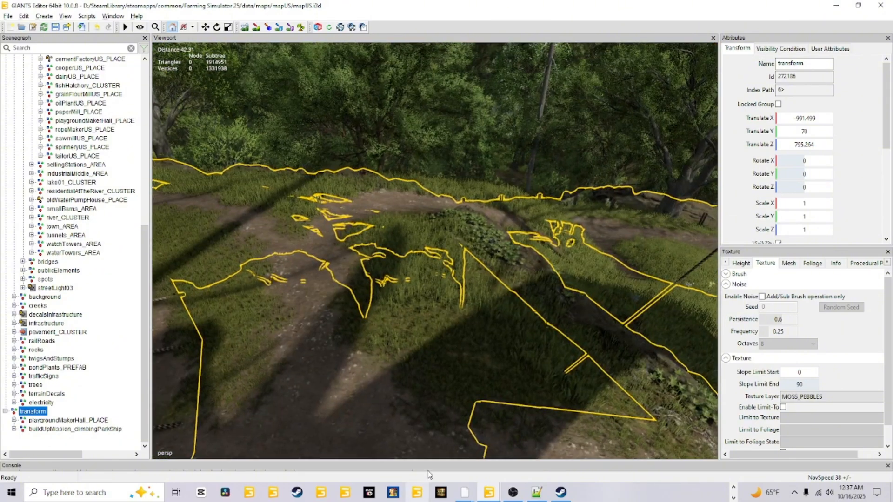
right_click(433, 442)
alt+drag(339, 369, 158, 351)
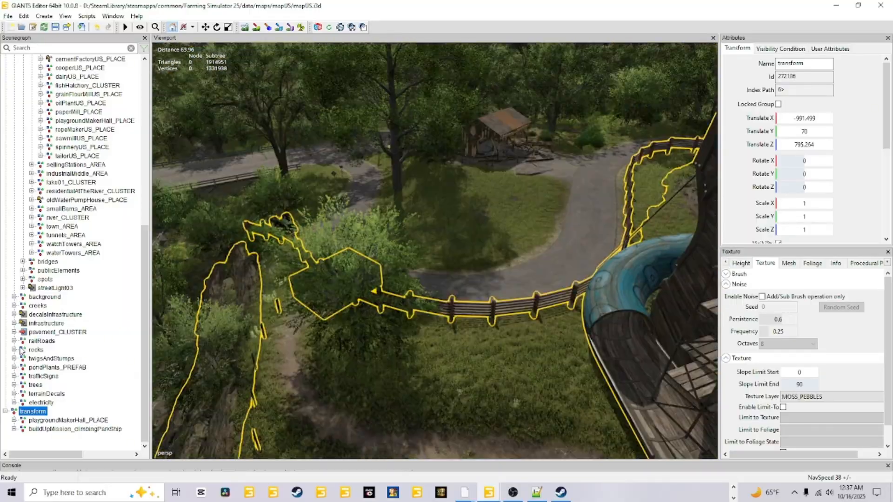
alt+drag(20, 348, 9, 348)
alt+drag(377, 374, 459, 341)
Step: Select the road decals beside the pirate ship to check which pieces belong to decalsInfrastructure, and clear the selection
click(458, 342)
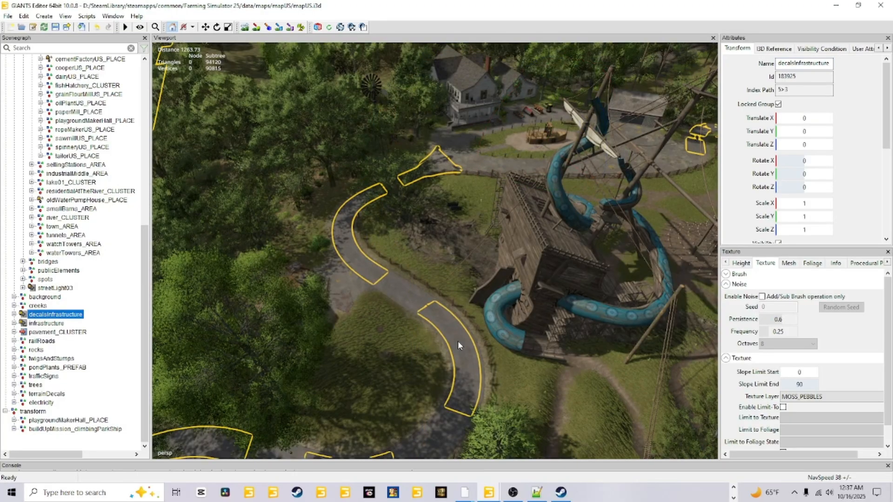
alt+drag(307, 433, 383, 373)
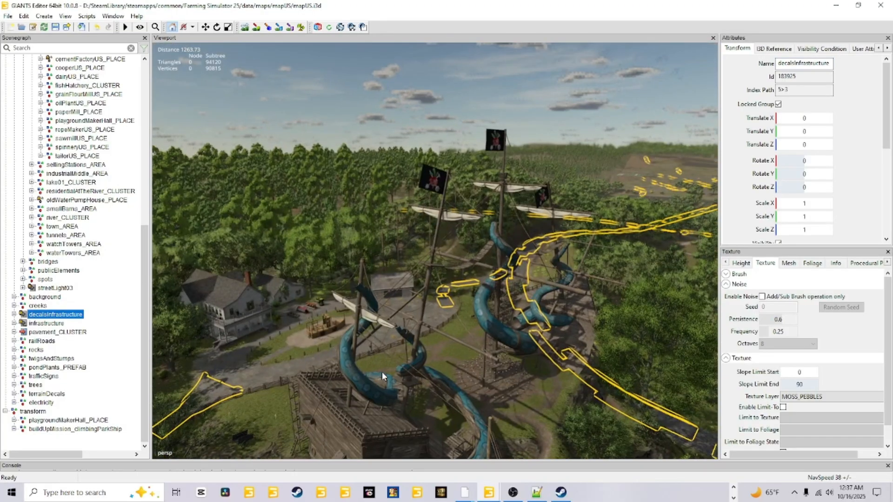
click(366, 118)
alt+drag(367, 118, 459, 265)
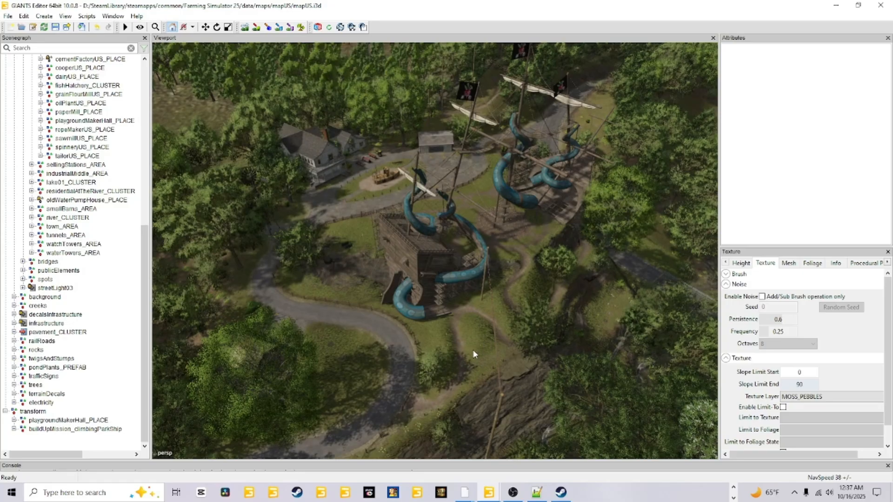
Step: Examine the playground and farmyard from above, and the red workshop barn's exterior, floor and woodworking props up close
right_drag(473, 350, 486, 343)
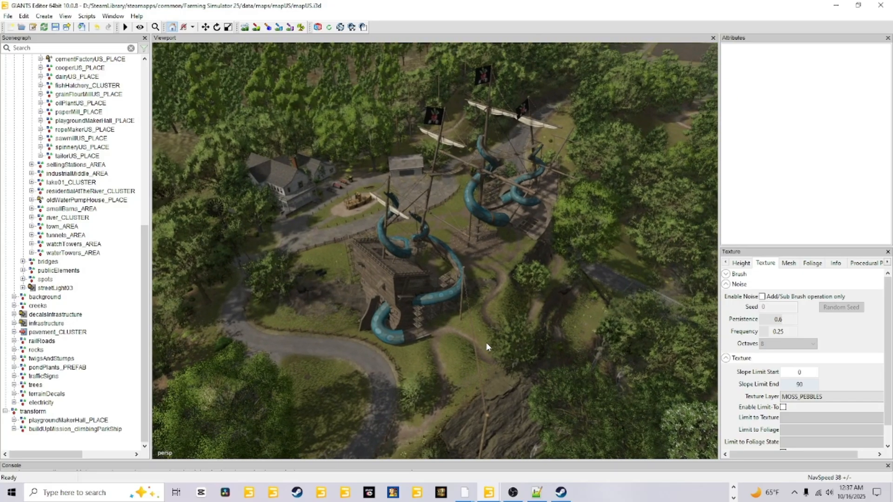
right_drag(463, 357, 403, 374)
key(w)
right_drag(481, 444, 326, 380)
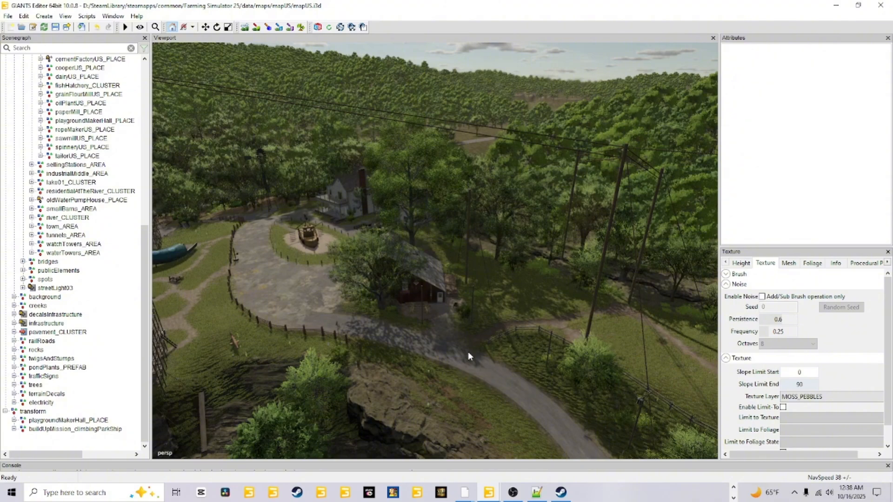
right_drag(407, 414, 646, 344)
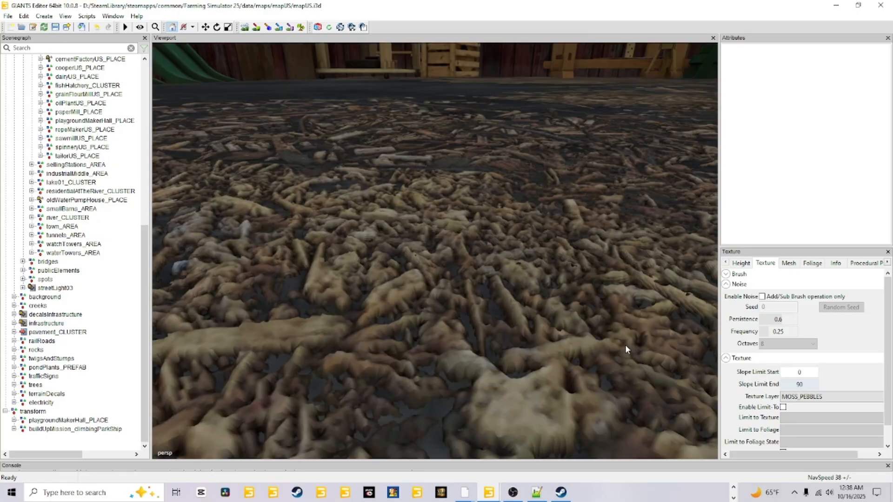
scroll(625, 344, up, 2)
mouse_move(430, 400)
right_down()
mouse_move(495, 421)
mouse_move(441, 404)
right_up()
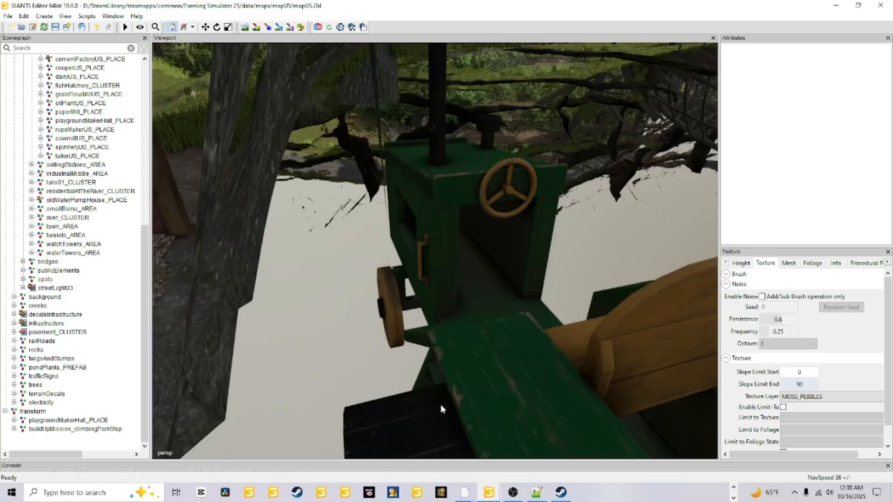
alt+drag(441, 405, 479, 382)
scroll(453, 376, down, 4)
scroll(471, 343, down, 3)
scroll(412, 384, up, 4)
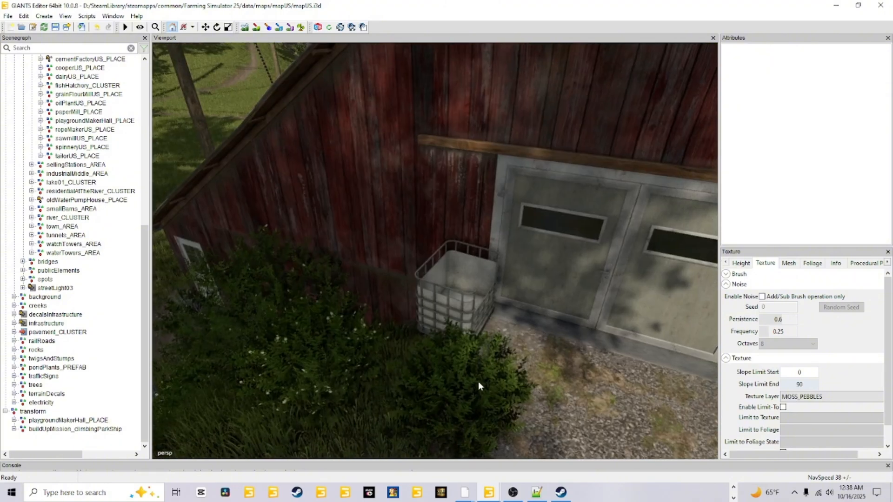
scroll(506, 316, down, 2)
alt+drag(506, 316, 255, 378)
scroll(573, 289, up, 3)
scroll(446, 404, down, 4)
scroll(205, 395, down, 3)
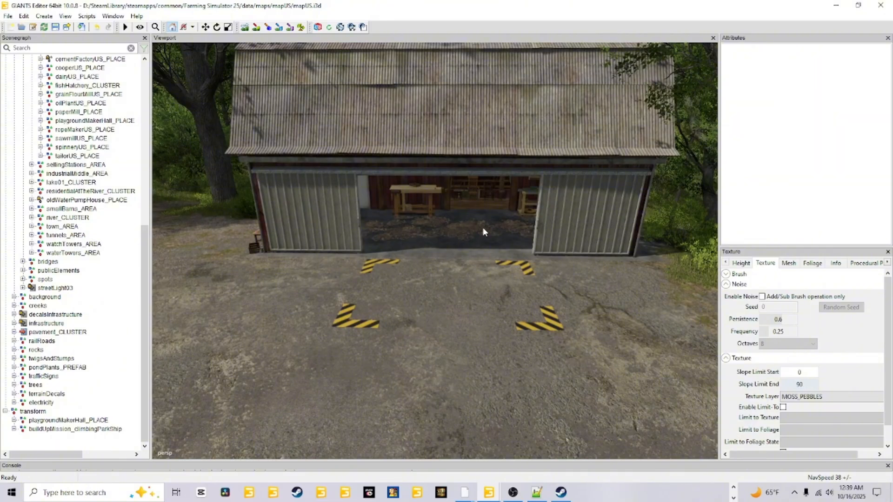
scroll(409, 328, up, 5)
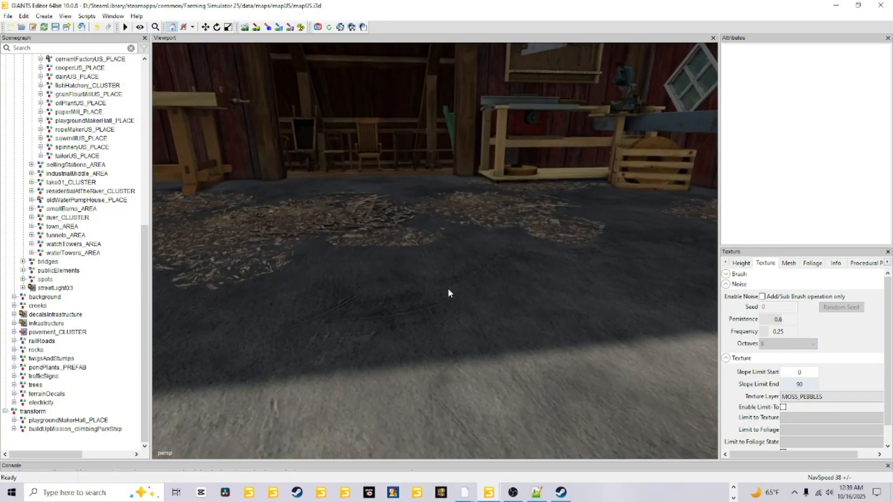
Step: Close the original mapUS.i3d scene without saving its changes and return to the custom map
alt+drag(448, 291, 454, 271)
scroll(436, 299, down, 6)
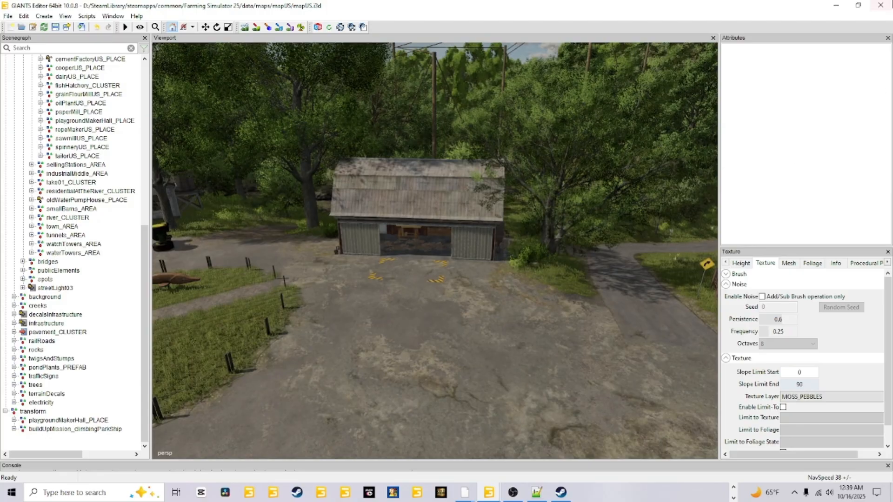
click(881, 5)
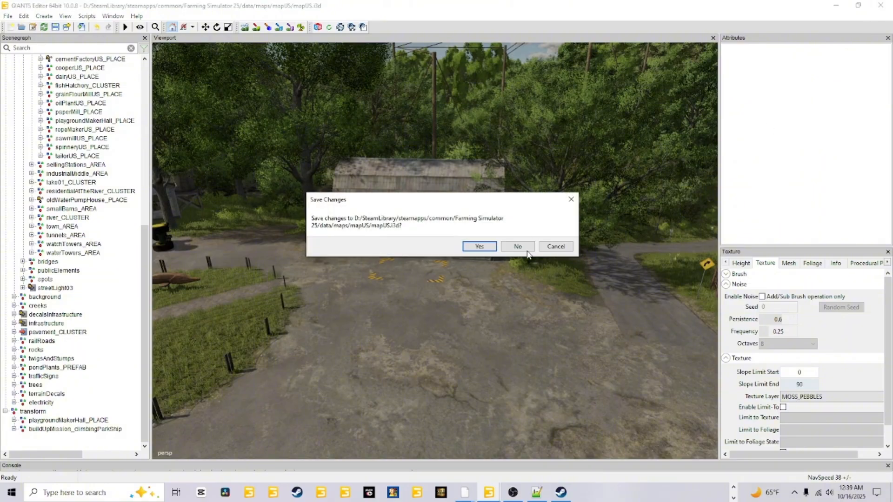
click(519, 247)
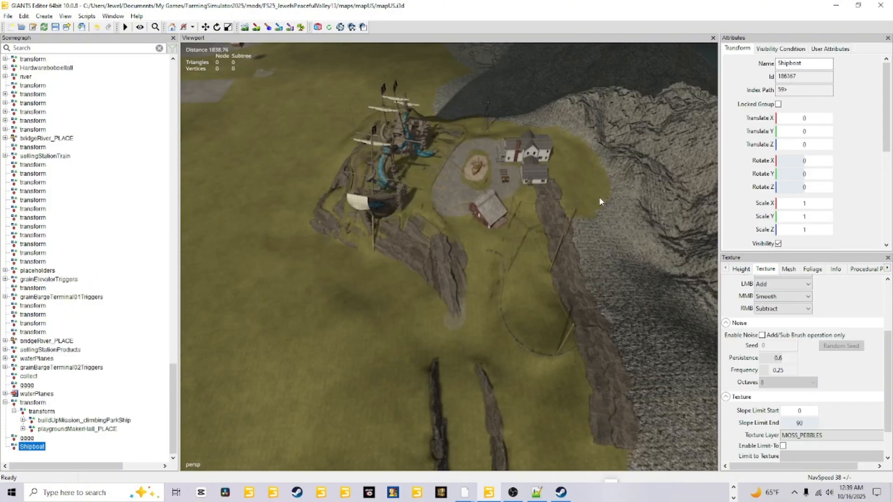
Step: Examine the pirate ships, farmyard and long rock ridges on the custom map's hillside from several angles
alt+drag(565, 279, 462, 314)
alt+right_drag(353, 383, 440, 216)
alt+drag(439, 216, 590, 181)
alt+right_drag(590, 181, 361, 301)
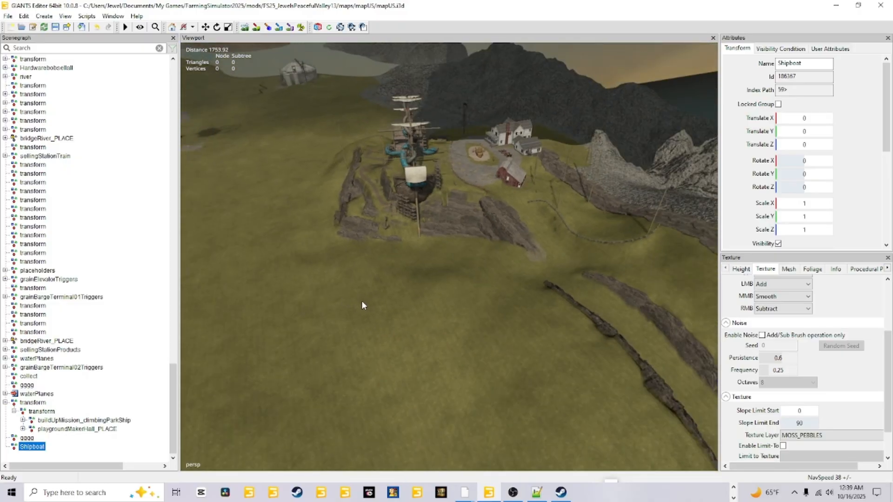
alt+drag(361, 301, 501, 270)
alt+right_drag(501, 270, 476, 291)
alt+drag(442, 342, 554, 325)
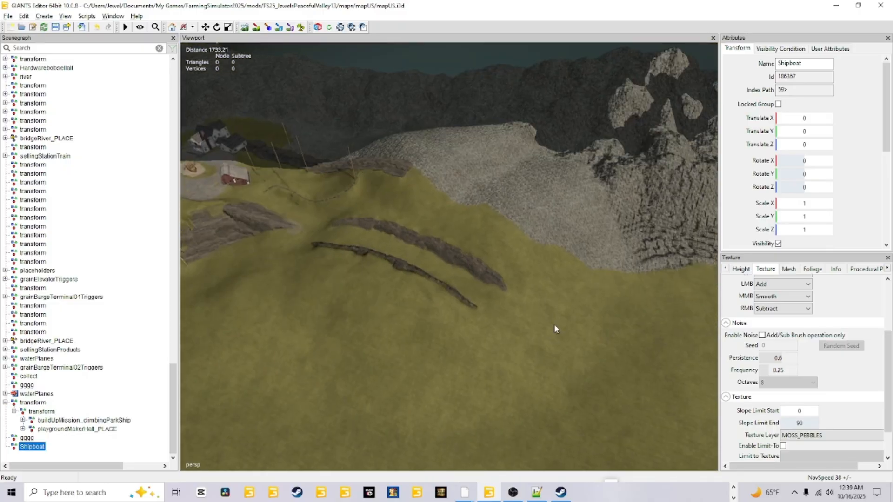
alt+right_drag(554, 324, 634, 178)
alt+drag(634, 177, 499, 132)
alt+right_drag(500, 132, 471, 244)
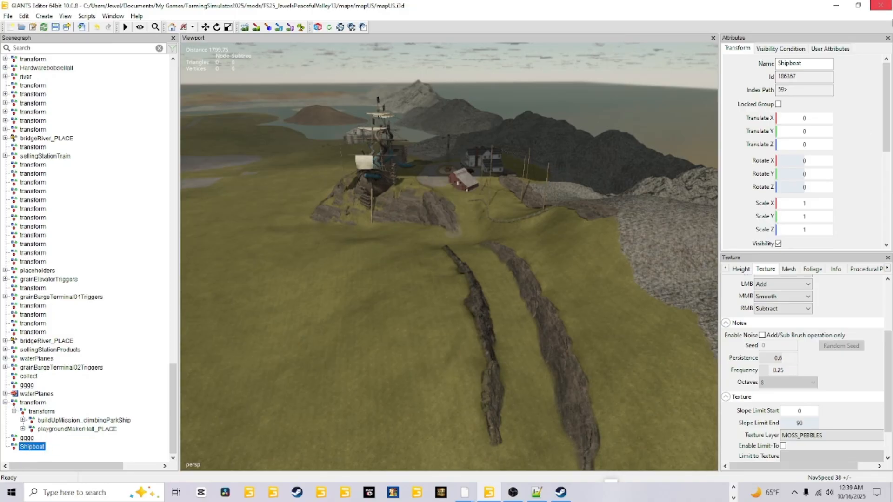
Step: Rename the Shipboat transform group to PlaygroudShipHall
drag(813, 62, 792, 68)
text(a)
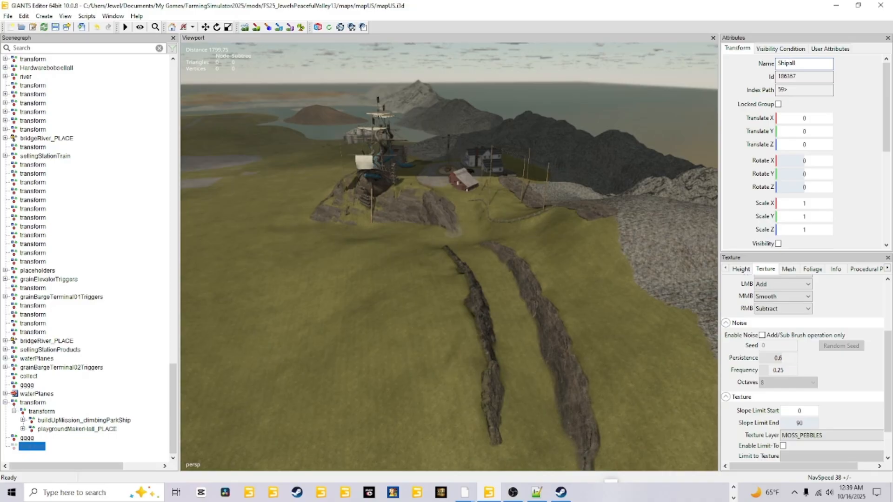
click(790, 64)
text(H)
text(Pla)
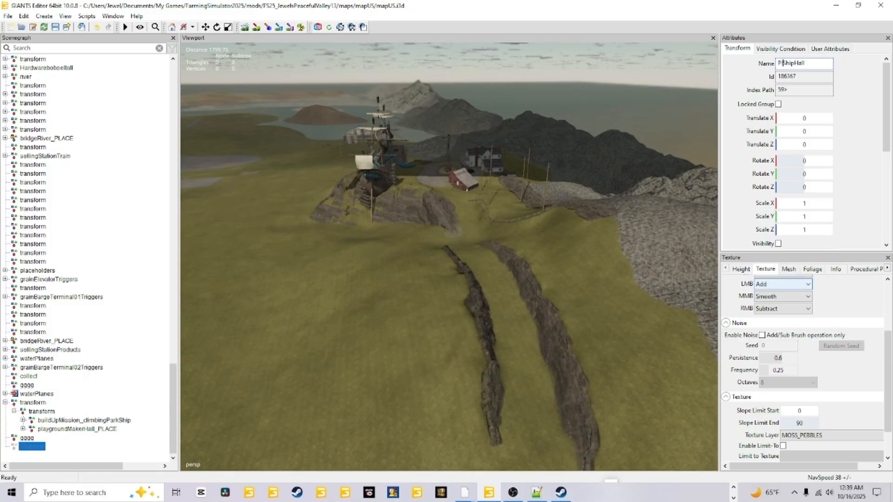
text(ygroud)
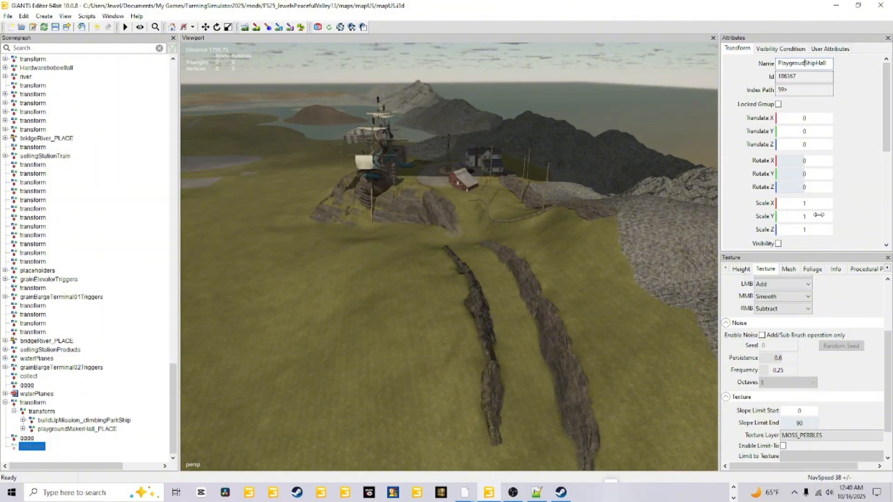
Step: Extend the transform group's name to PlaygroudMakerShip&Hall
click(805, 63)
text(Maker)
key(End)
click(822, 64)
text(&)
alt+drag(449, 340, 591, 311)
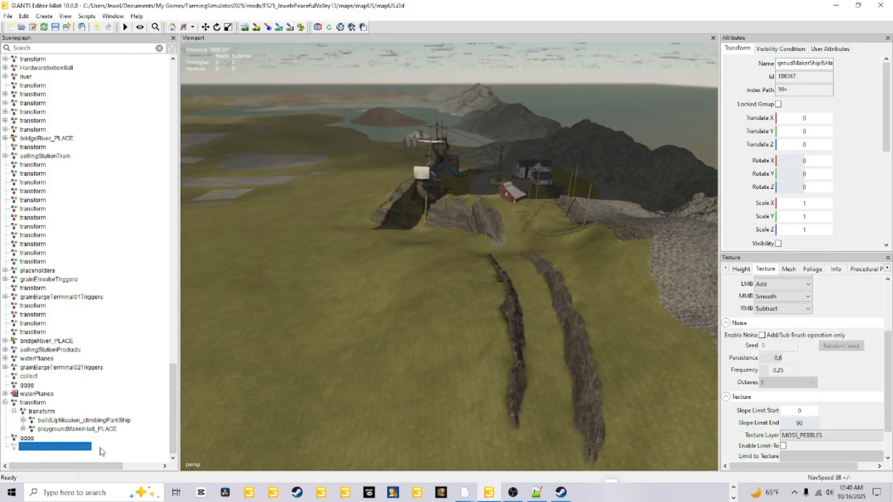
Step: Remove the ampersand from the transform group's name
click(85, 452)
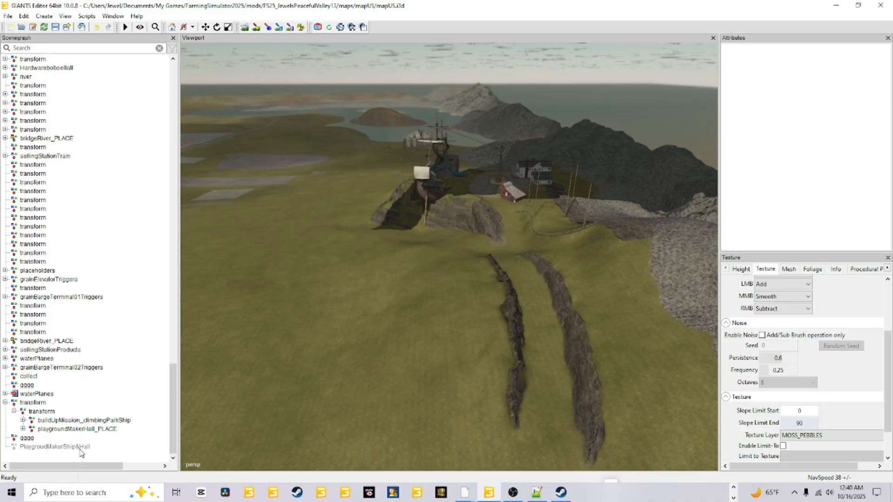
click(81, 450)
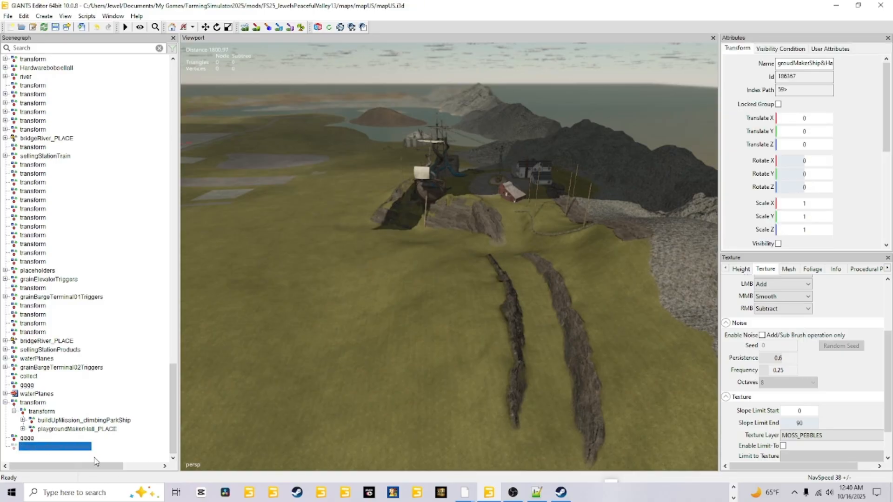
click(823, 64)
key(BackSpace)
key(Return)
click(125, 436)
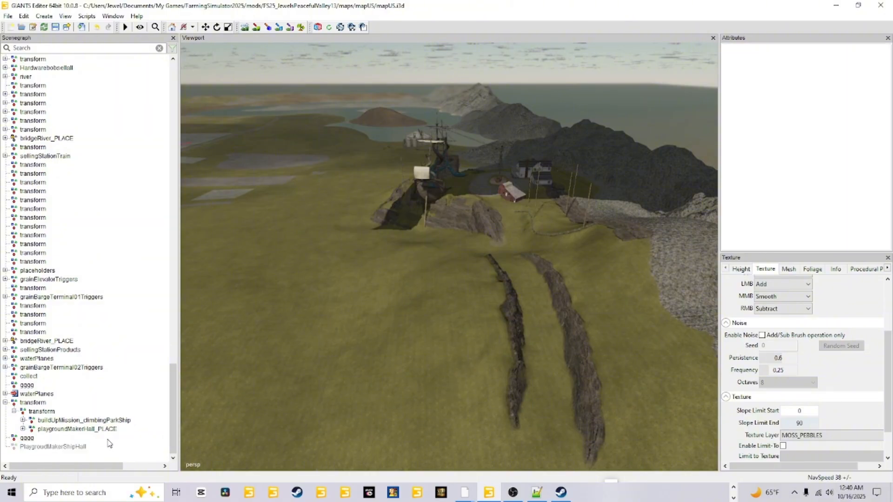
Step: Delete the word Maker from the transform group's name and reselect the group
click(64, 446)
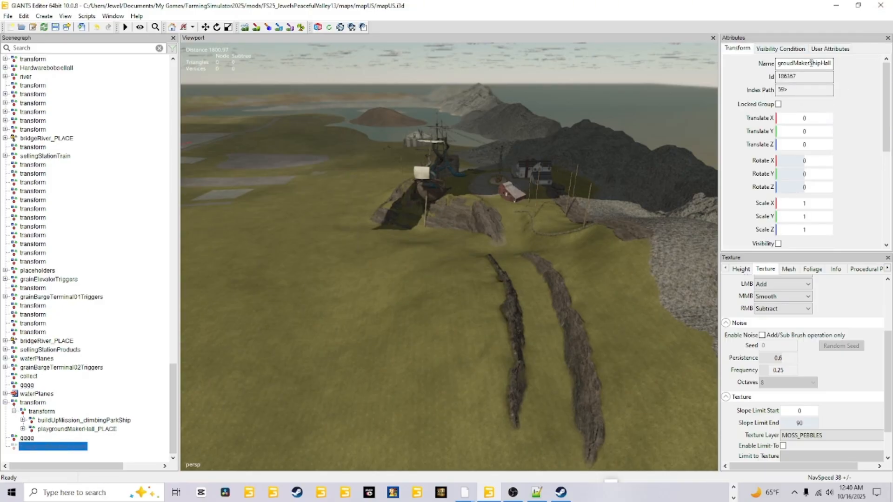
drag(809, 63, 798, 63)
key(BackSpace)
key(Return)
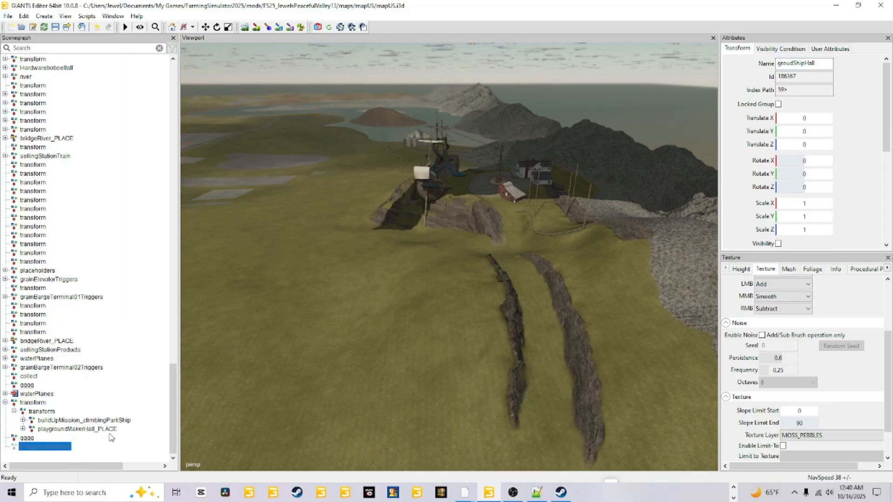
click(110, 437)
click(65, 447)
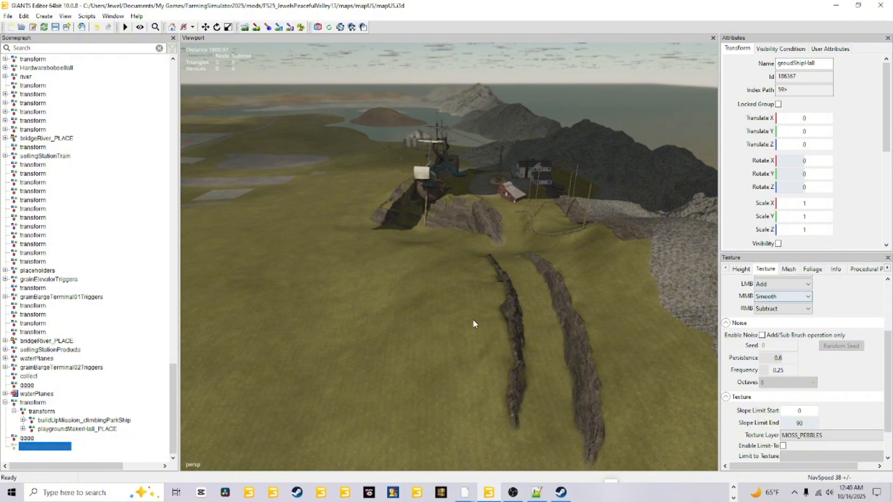
Step: Import the PlaygroundAndBoat i3d file from the custom map's maps/mapUS/PlaygroundAndBoat folder
alt+drag(473, 320, 560, 355)
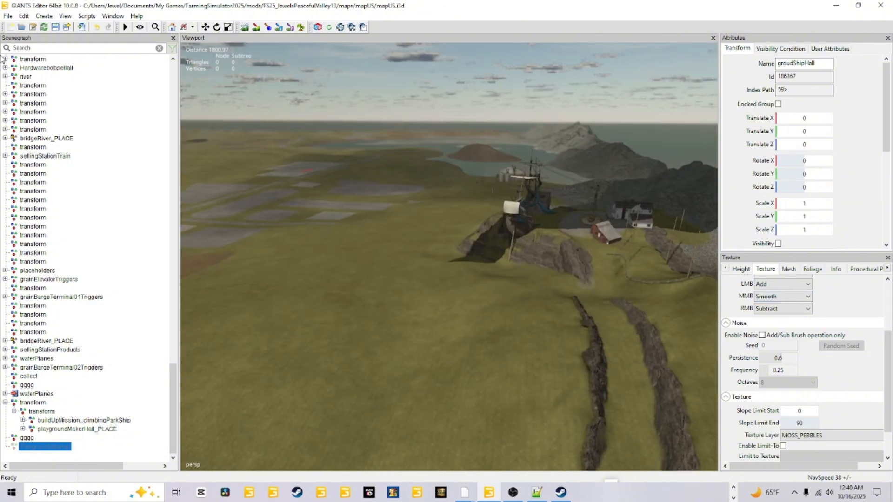
click(8, 17)
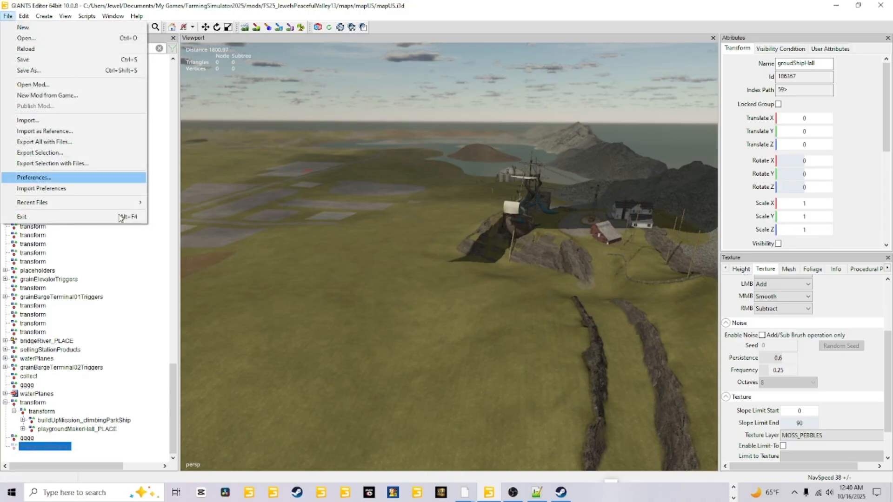
click(73, 121)
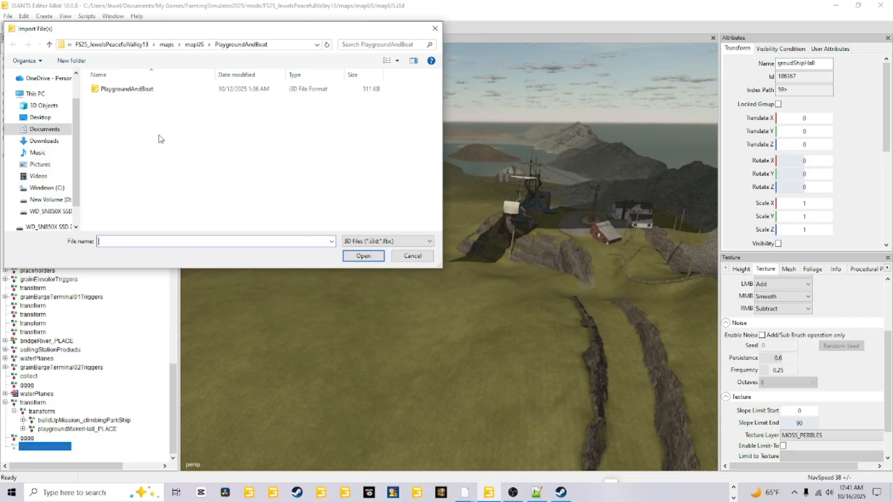
click(151, 45)
double_click(127, 120)
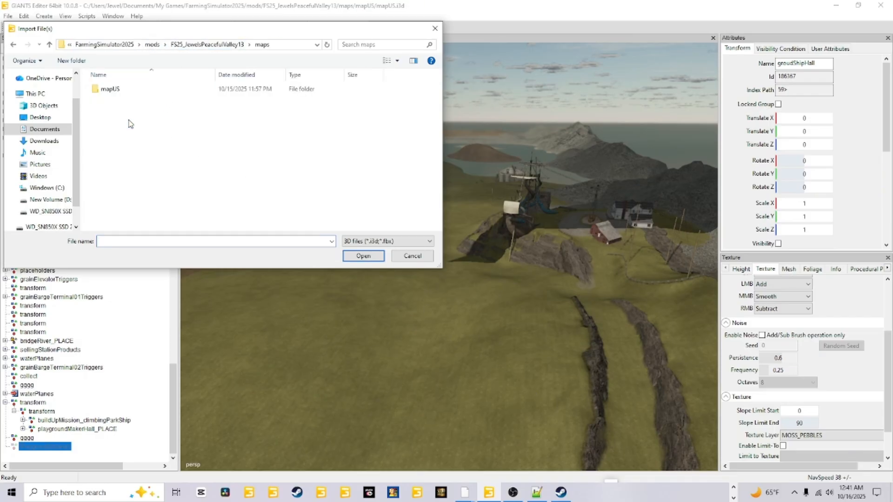
double_click(138, 92)
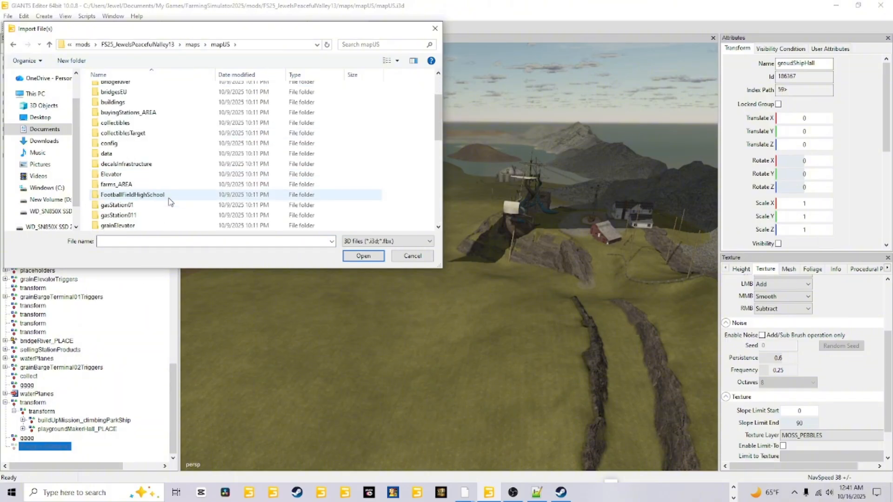
scroll(167, 201, down, 4)
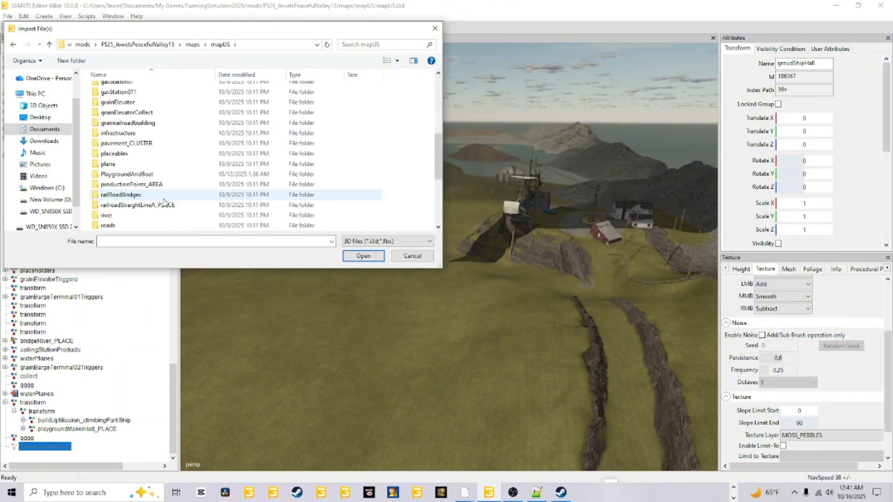
double_click(152, 175)
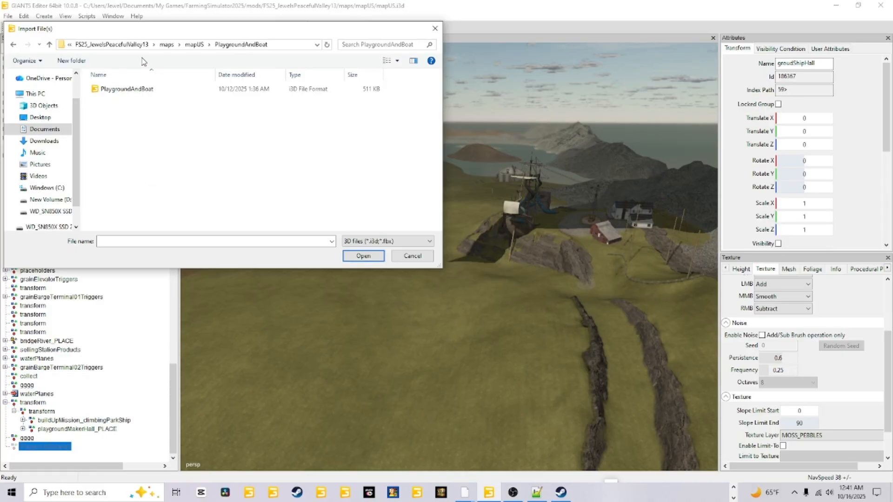
click(127, 89)
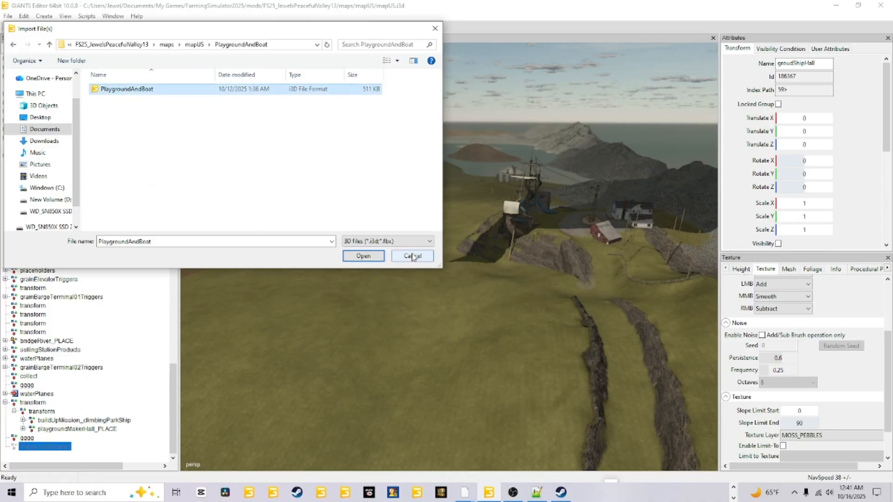
click(363, 256)
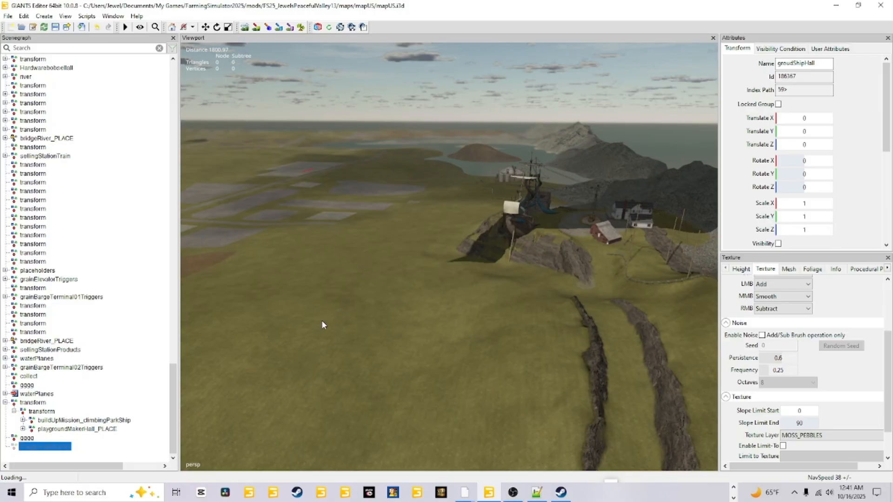
Step: Expand the newly imported transform group and nest it under the PlaygroudShipHall group
scroll(63, 353, down, 1)
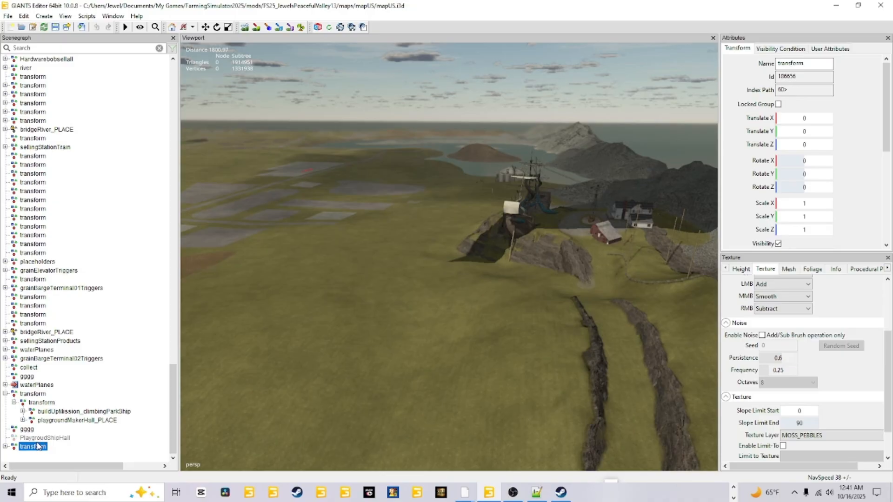
click(5, 447)
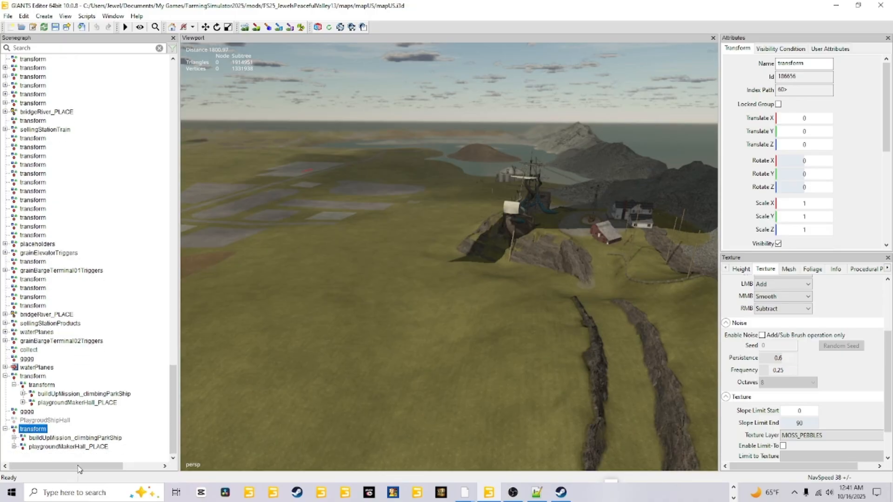
click(26, 433)
drag(26, 433, 45, 420)
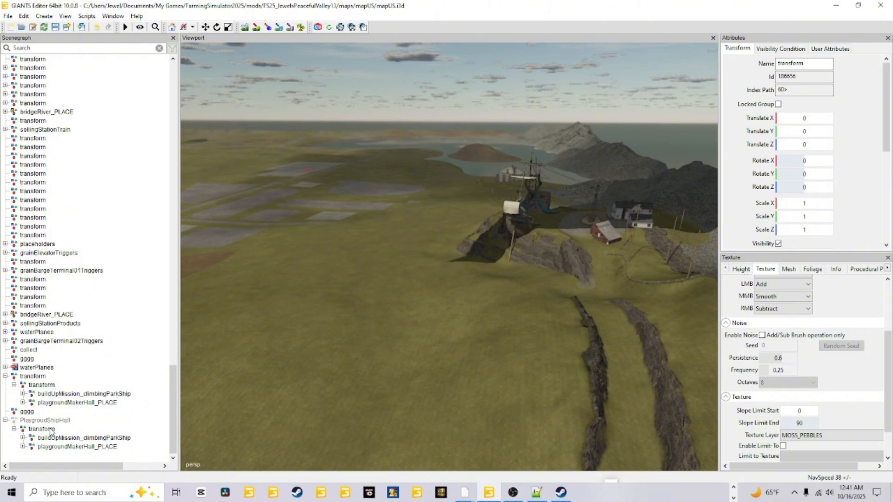
Step: Inspect the nested transform group and its parent, and move the nested group back out to the scene's root level
click(48, 430)
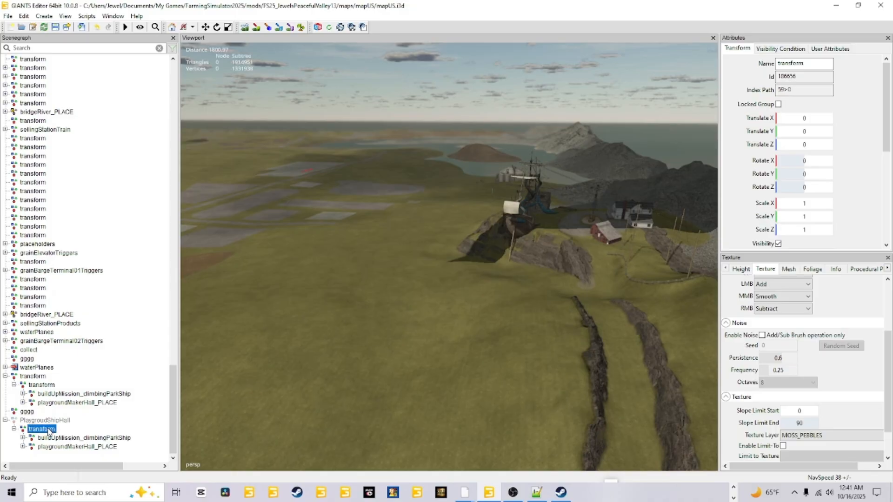
alt+drag(465, 369, 343, 379)
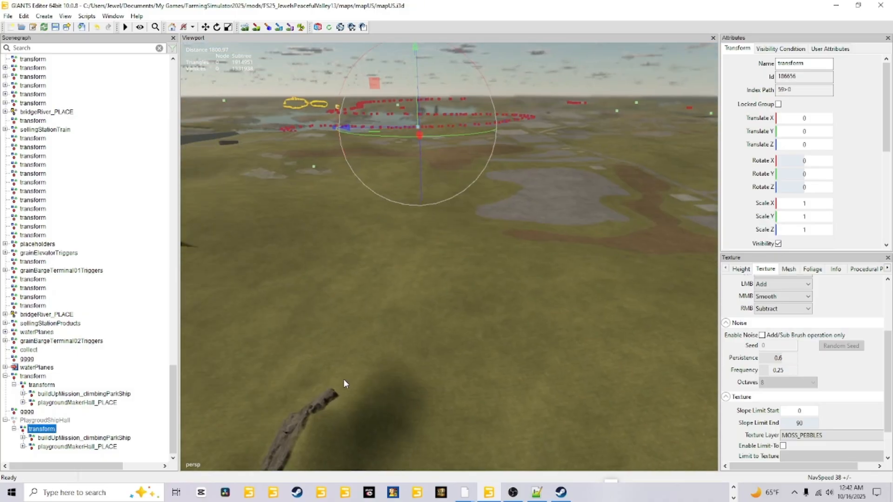
click(47, 421)
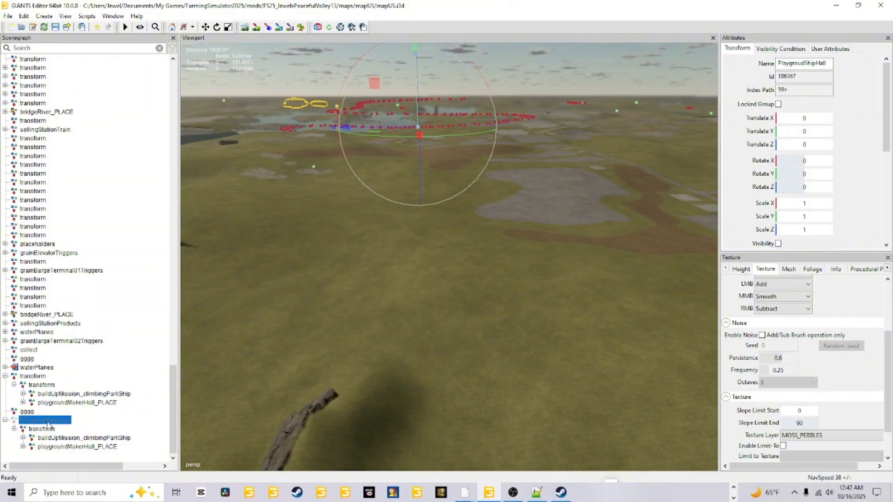
click(43, 429)
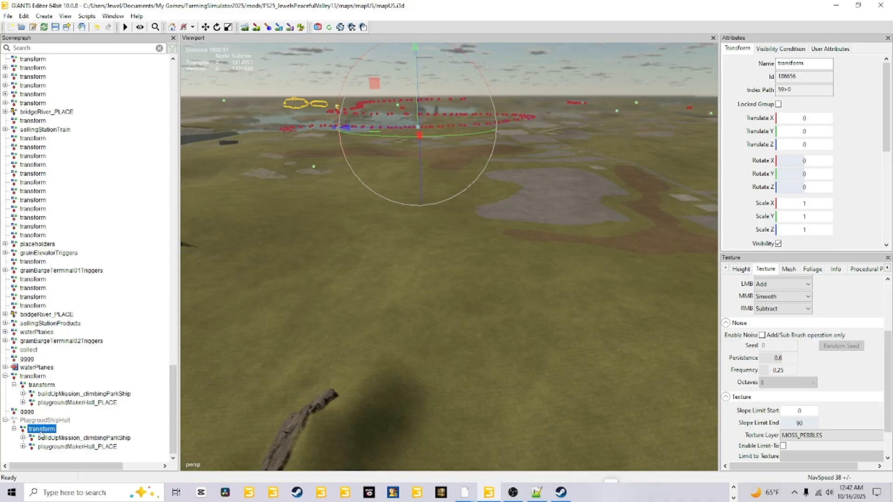
drag(41, 431, 130, 460)
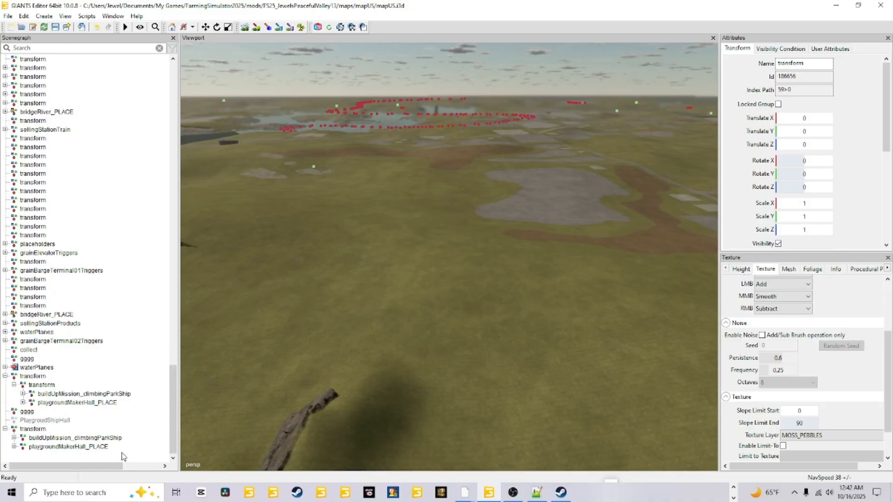
Step: Frame the imported buildUpMission_climbingParkShip group and inspect the pirate ship, sandbox and farmhouse from several angles
click(51, 422)
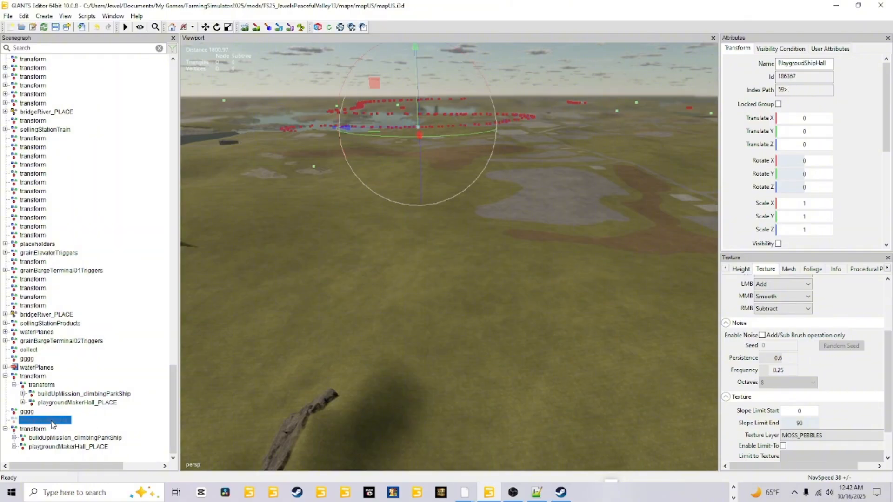
right_drag(355, 380, 373, 350)
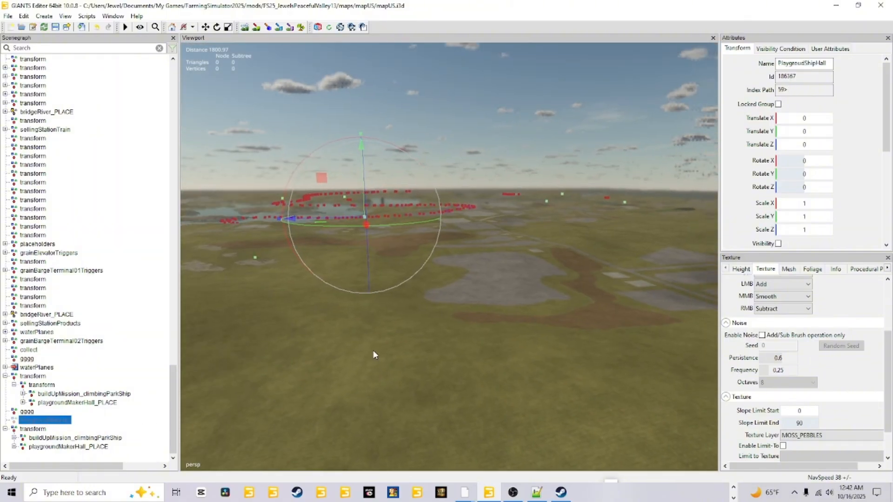
click(43, 439)
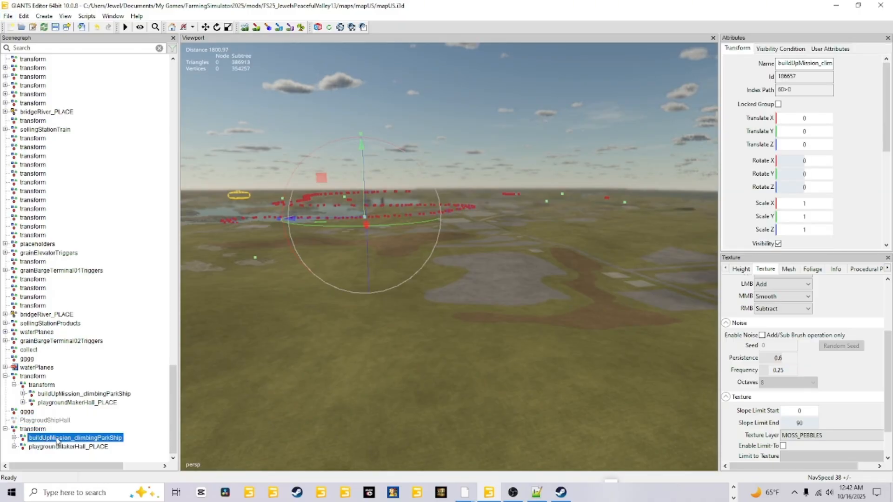
key(f)
alt+right_drag(312, 452, 436, 276)
alt+drag(437, 276, 490, 344)
alt+right_drag(491, 342, 512, 311)
alt+drag(412, 337, 386, 329)
alt+right_drag(386, 329, 360, 413)
alt+drag(360, 412, 386, 404)
alt+right_drag(386, 407, 465, 367)
alt+drag(435, 295, 499, 336)
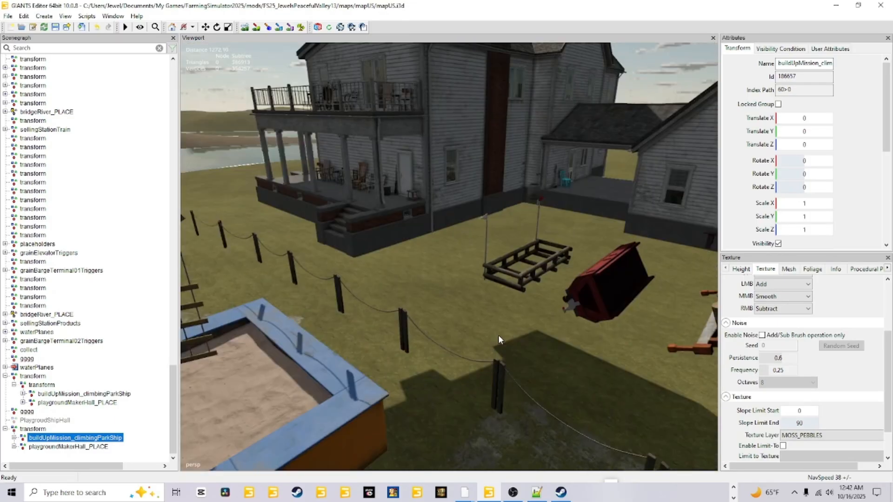
alt+right_drag(498, 336, 384, 359)
alt+drag(383, 359, 405, 362)
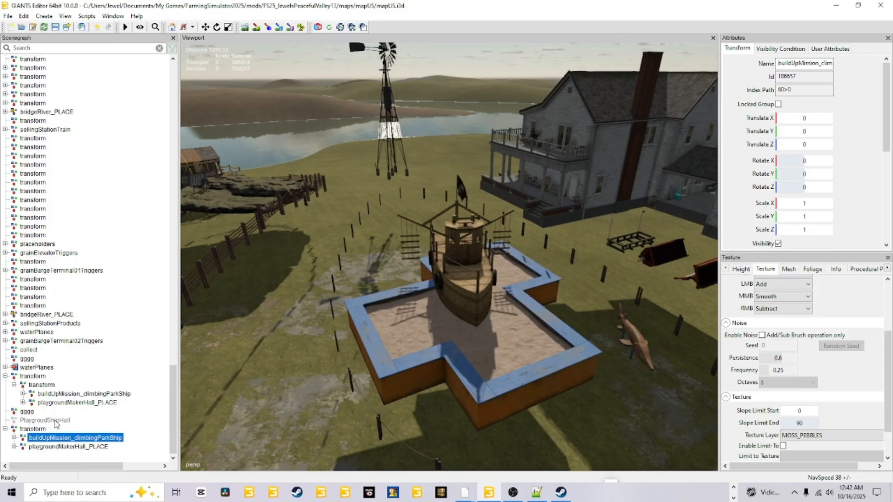
Step: Place the PlaygroudShipHall group at the edge of the pirate ship's sandbox using interactive placement
click(52, 420)
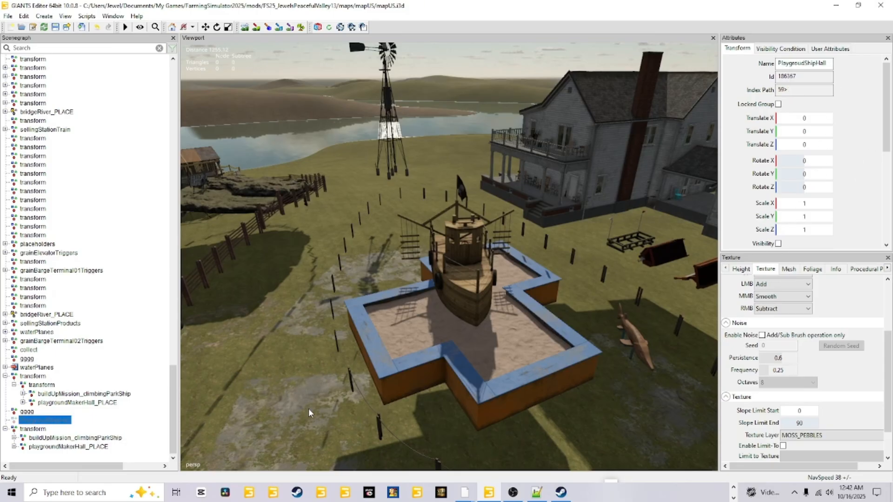
key(ctrl+b)
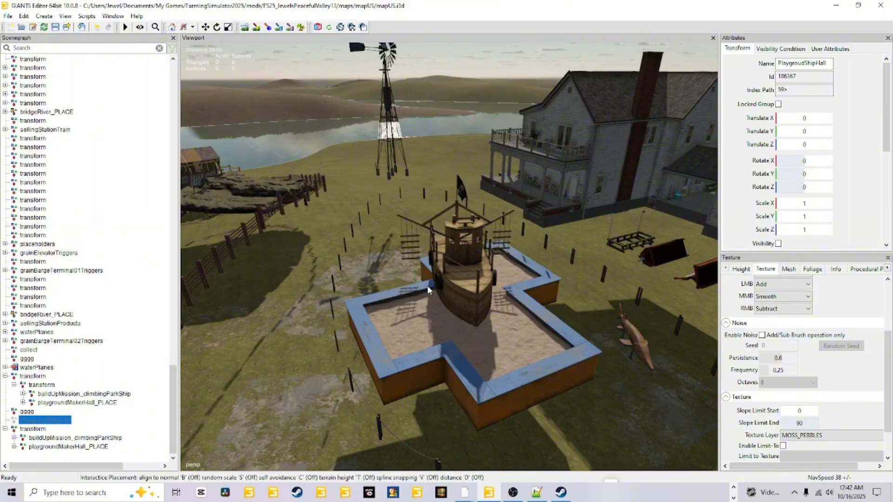
click(428, 286)
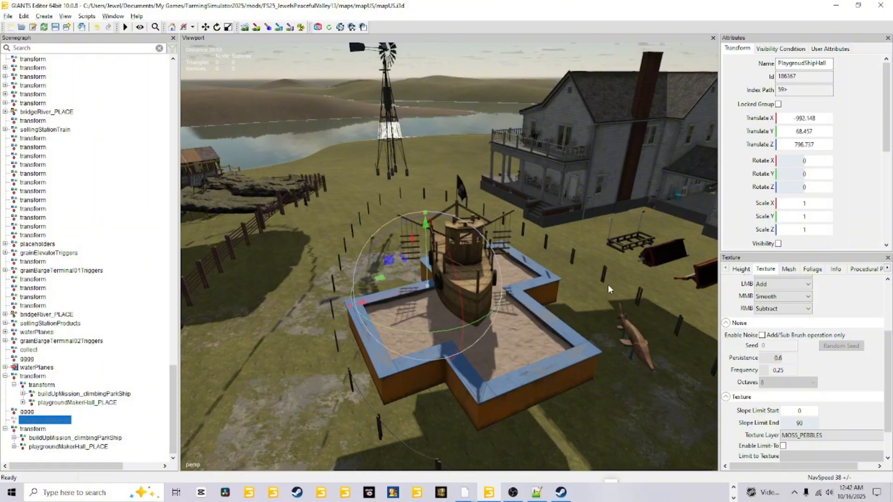
scroll(608, 285, down, 5)
scroll(519, 368, down, 5)
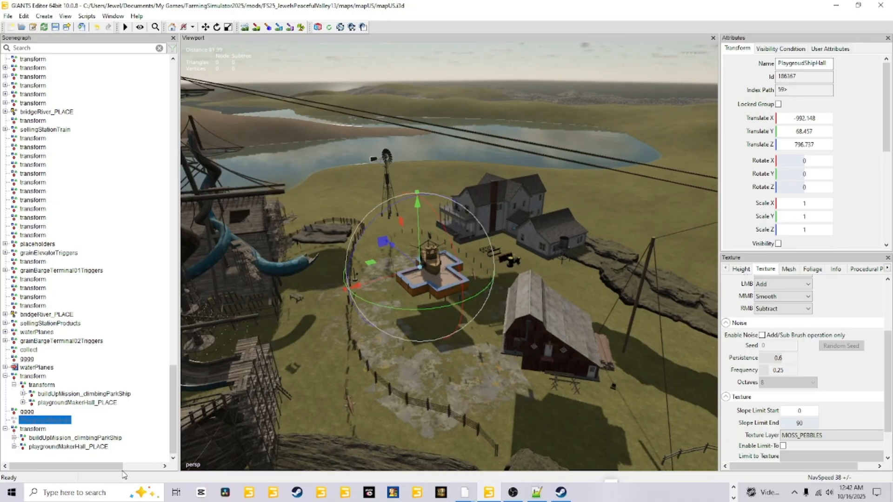
Step: Nest the imported root-level transform group under the PlaygroudShipHall group
click(30, 428)
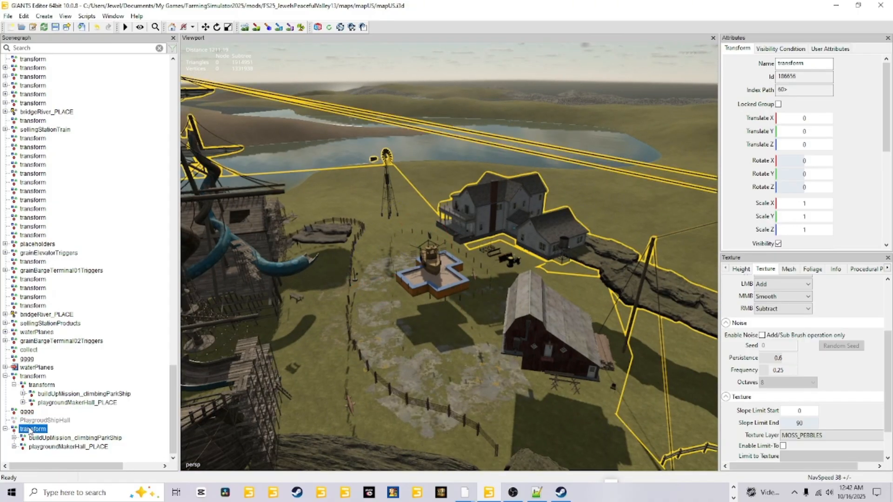
double_click(36, 420)
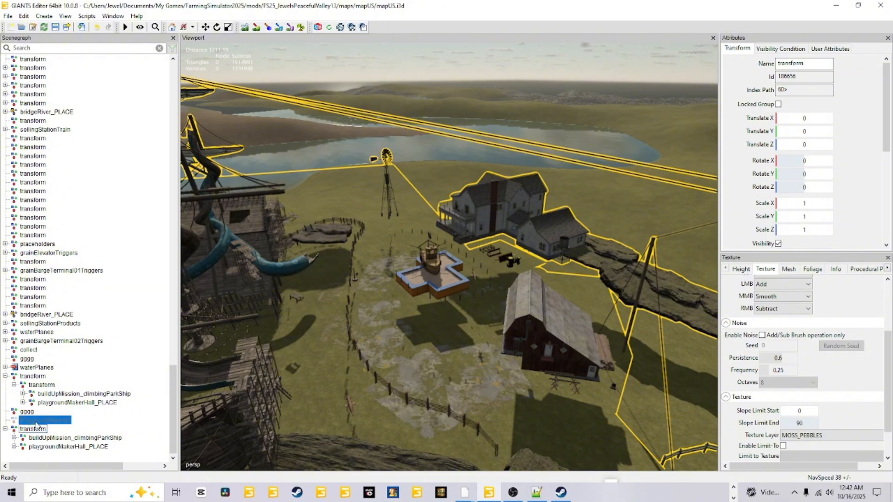
drag(35, 428, 36, 423)
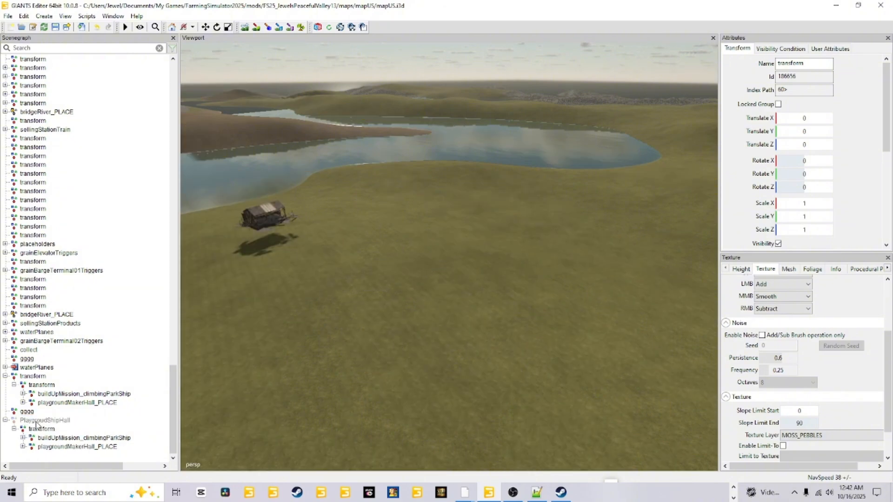
Step: Raise the PlaygroudShipHall group along the Y axis to about 185.343 and check its contents from several sides
click(38, 421)
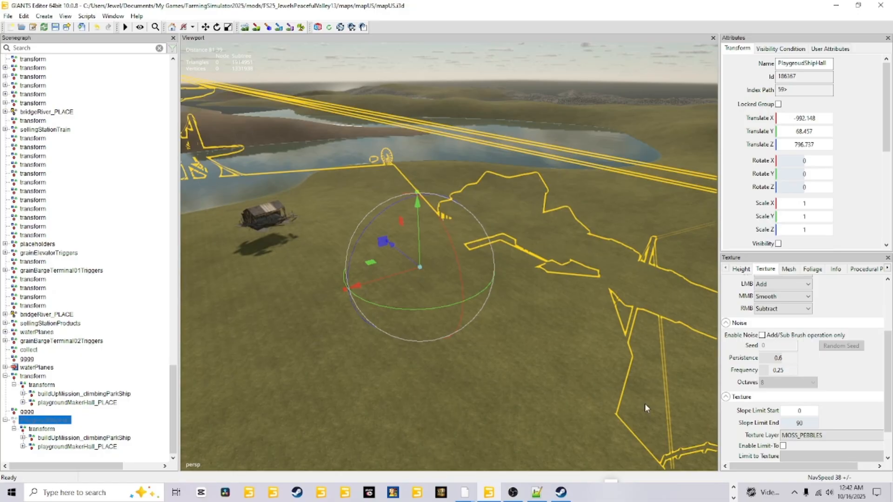
alt+drag(620, 365, 583, 403)
alt+right_drag(583, 403, 482, 195)
drag(434, 213, 453, 13)
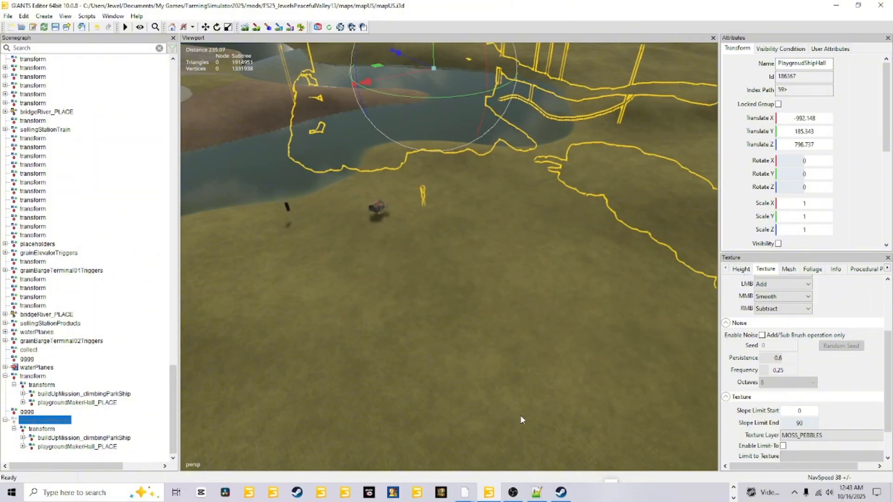
alt+drag(520, 415, 483, 390)
alt+right_drag(483, 389, 554, 189)
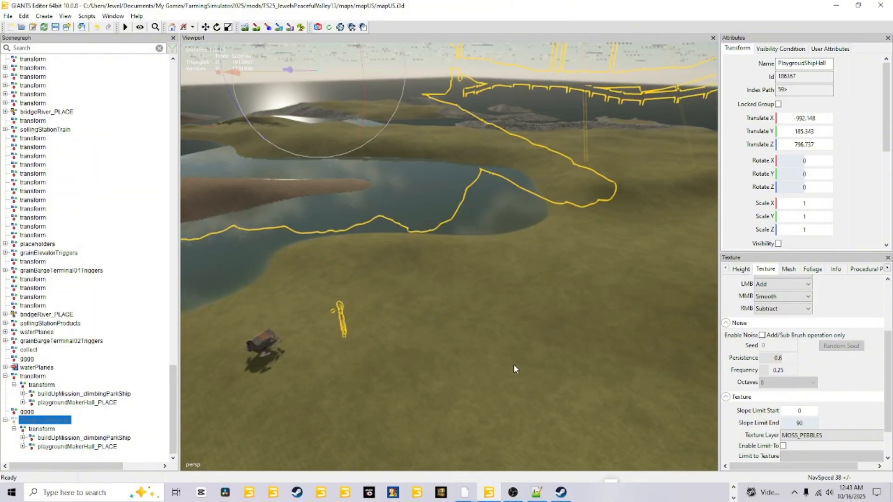
alt+drag(513, 365, 468, 350)
alt+right_drag(468, 350, 440, 384)
alt+drag(440, 383, 572, 335)
alt+right_drag(572, 335, 430, 471)
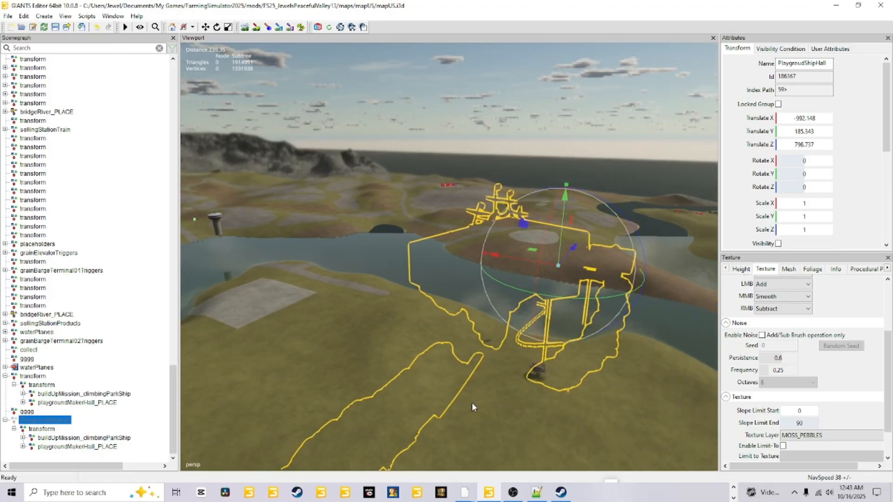
alt+drag(412, 386, 418, 409)
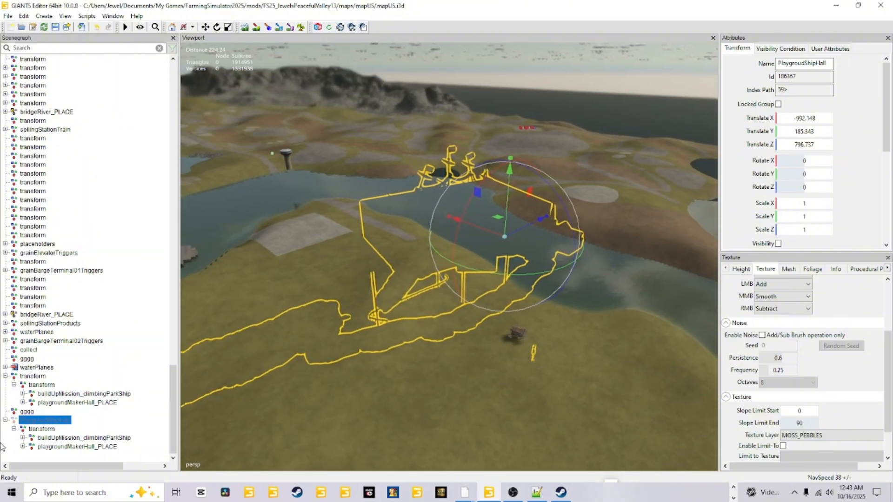
Step: Move the nested transform group out to the scene's root level and delete the PlaygroudShipHall group
click(46, 428)
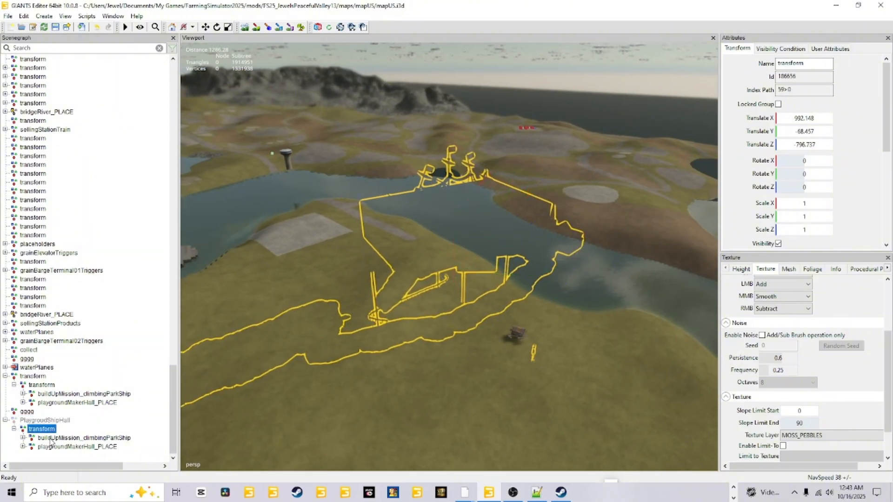
click(52, 438)
double_click(57, 419)
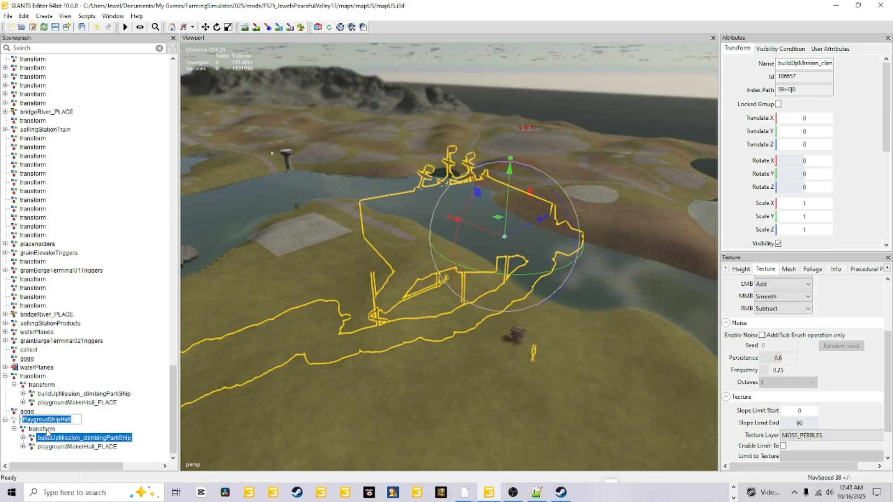
click(47, 429)
drag(46, 433, 52, 459)
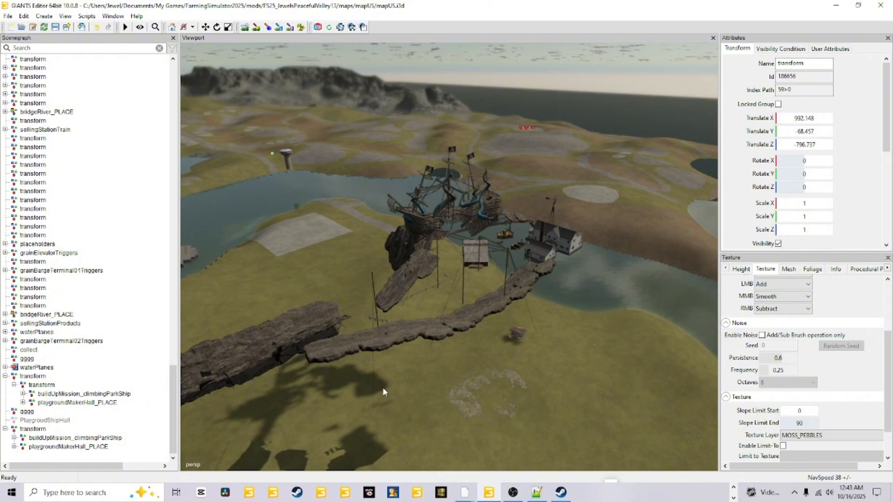
click(50, 421)
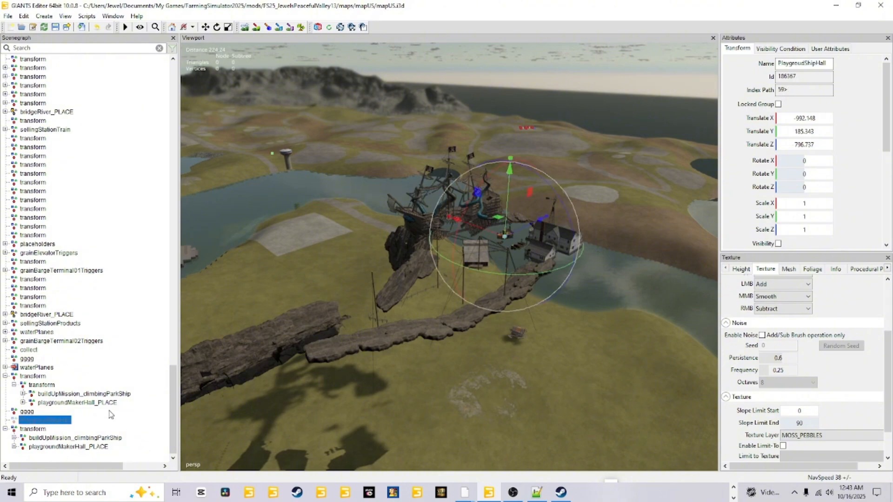
key(Delete)
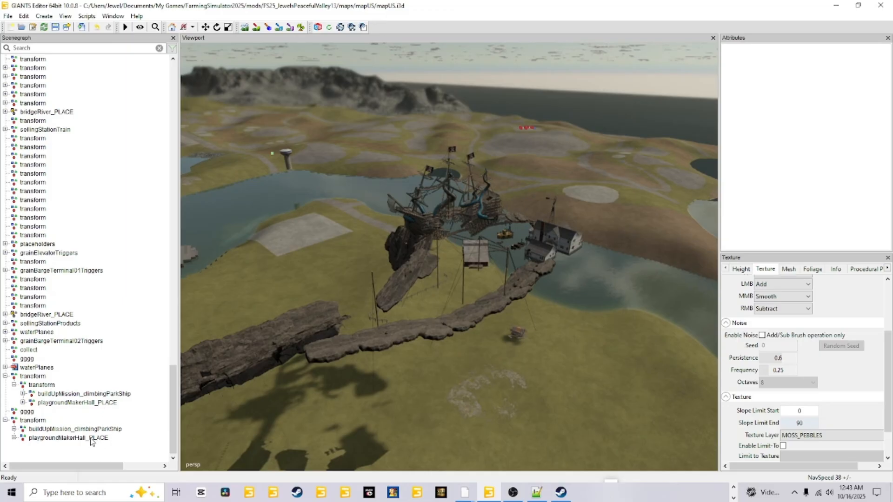
Step: Create a new transform group at the scene's root level and reselect the imported playground group
click(38, 422)
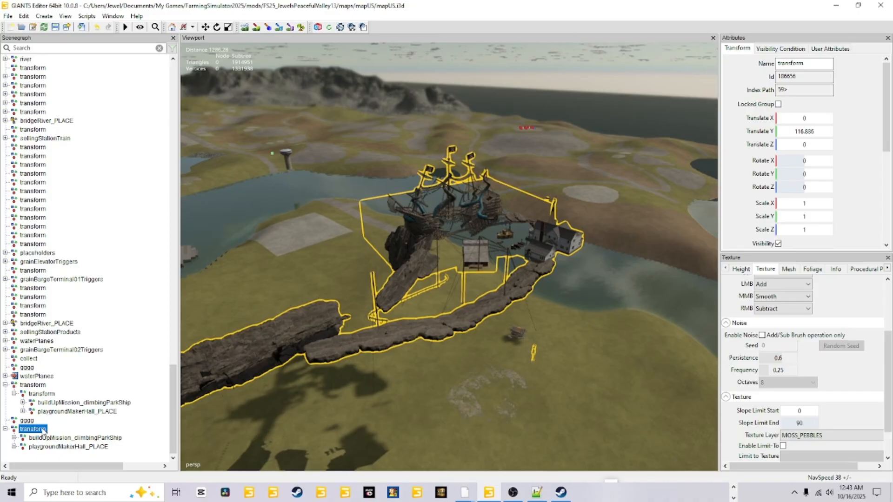
click(46, 18)
click(52, 24)
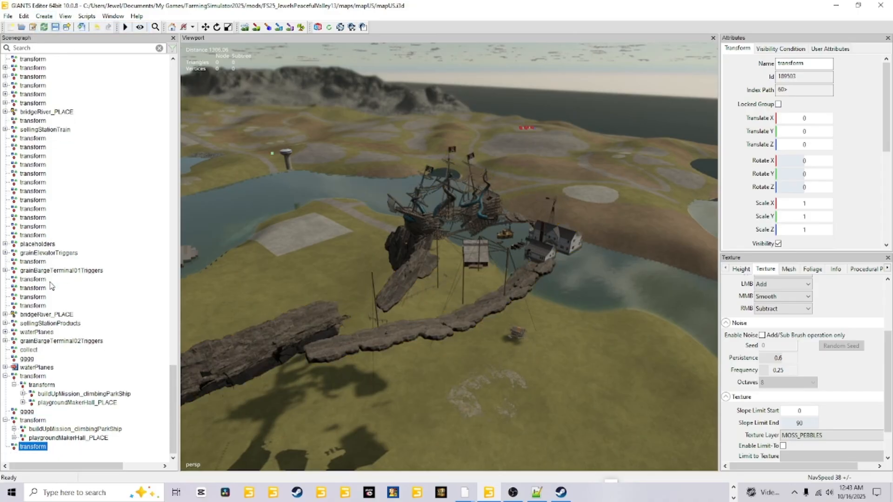
click(42, 421)
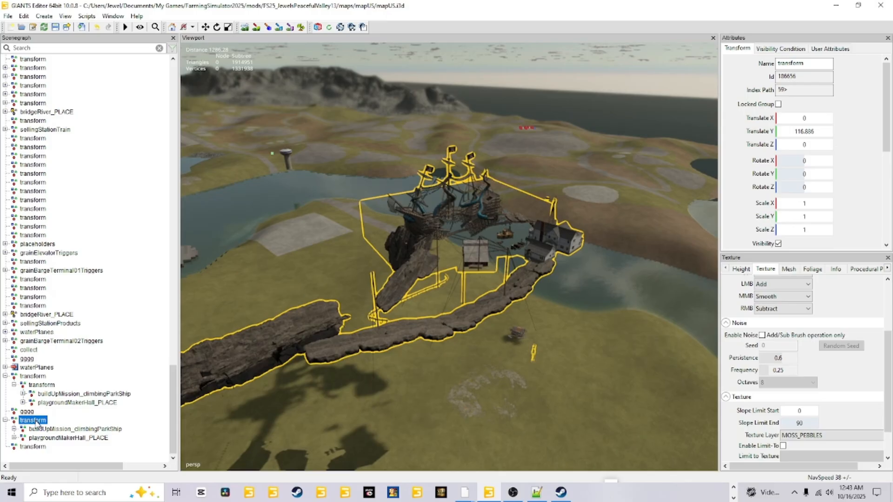
Step: Place the new empty transform group on the corner of the playground's sandbox, at about X -997.206, Y 185.343, Z 793.92
click(31, 447)
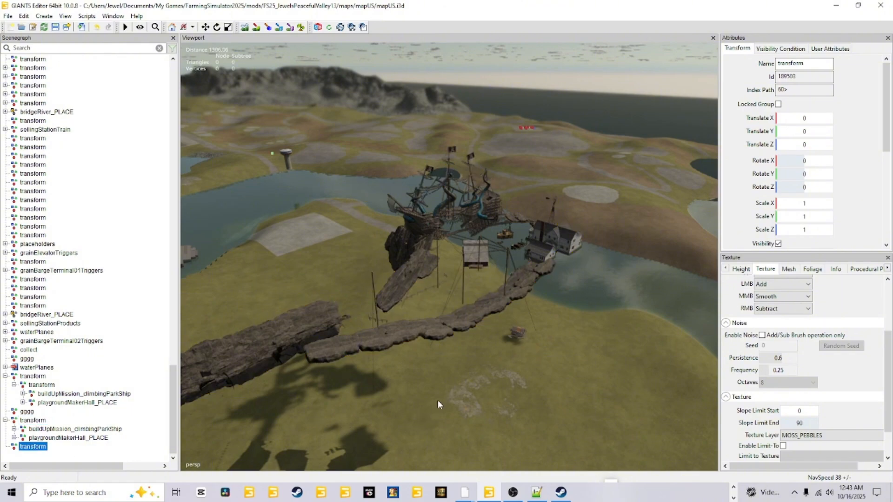
alt+drag(431, 405, 448, 391)
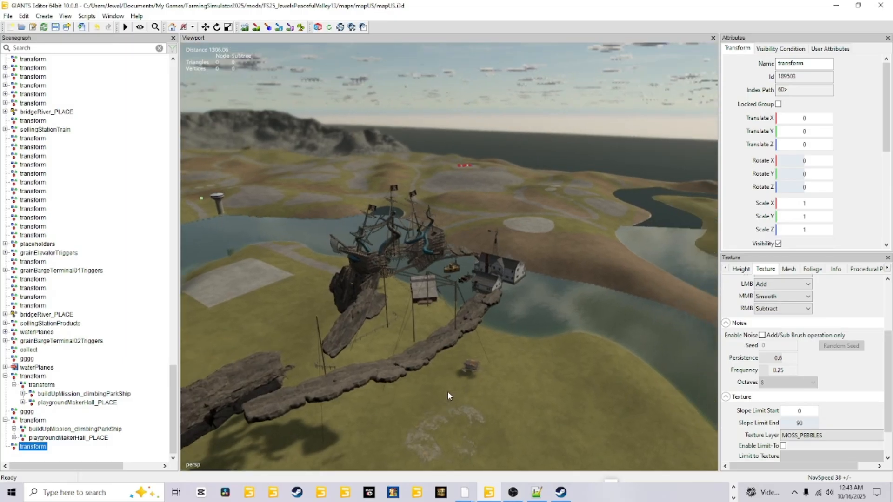
alt+right_drag(389, 429, 612, 266)
alt+drag(411, 325, 405, 366)
alt+right_drag(406, 367, 463, 313)
alt+drag(463, 313, 347, 298)
alt+right_drag(347, 297, 417, 339)
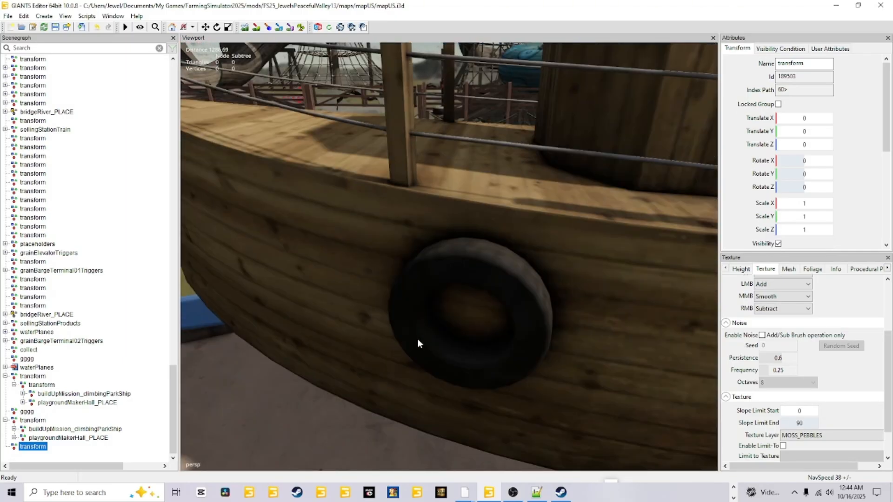
alt+drag(417, 338, 332, 359)
alt+right_drag(331, 359, 335, 356)
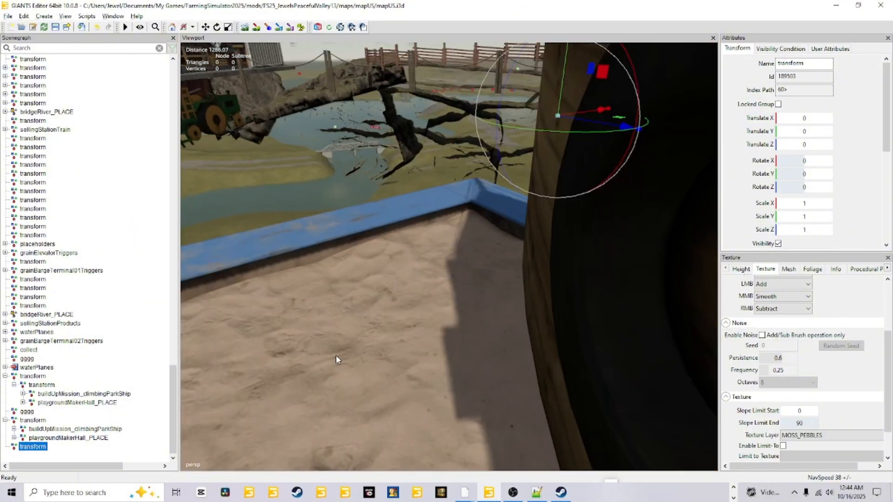
alt+drag(335, 356, 490, 340)
alt+right_drag(489, 340, 476, 345)
alt+drag(476, 345, 506, 286)
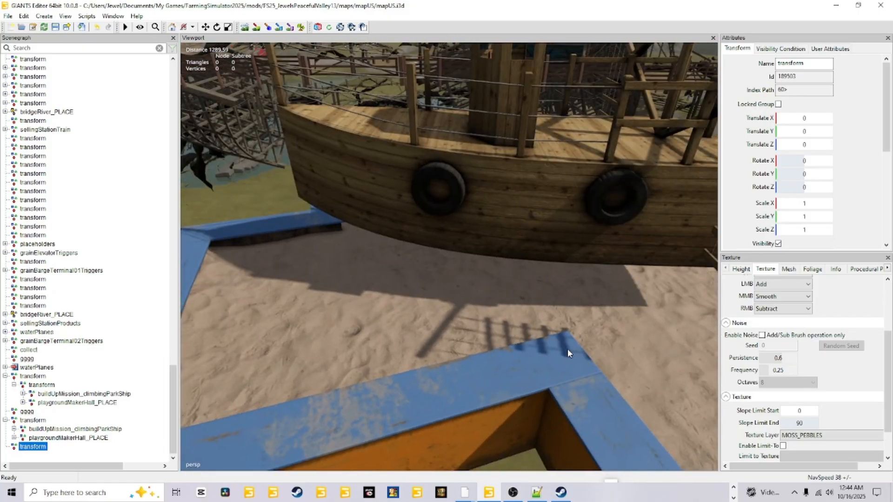
key(ctrl+b)
scroll(309, 228, down, 5)
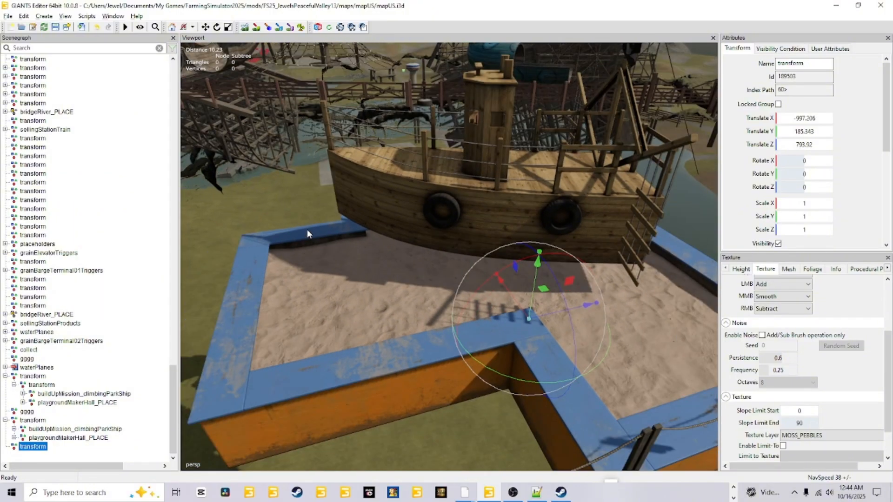
Step: Nest the root-level playground group under the new empty transform group and select that parent group
click(39, 421)
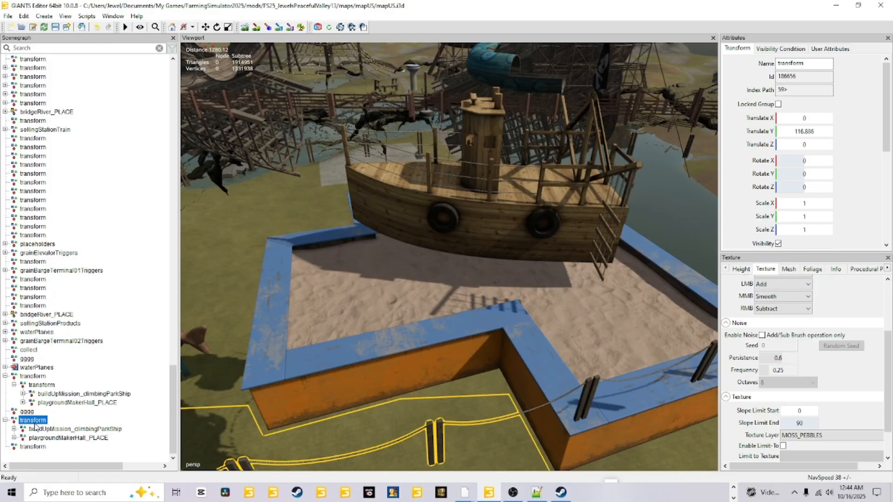
click(36, 437)
click(33, 447)
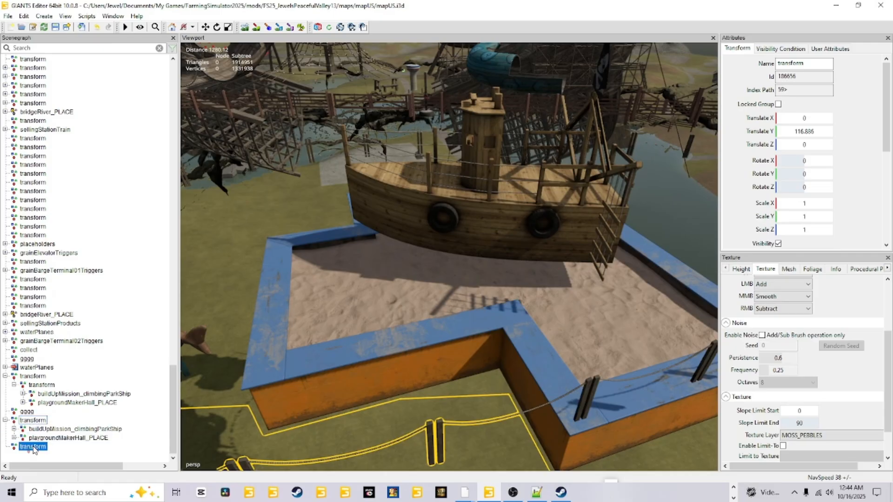
drag(34, 447, 33, 448)
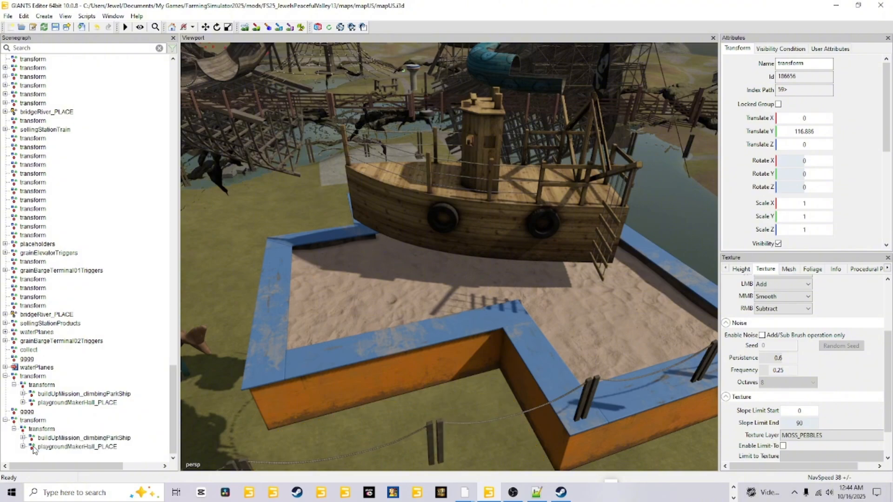
click(22, 421)
Step: Move the parent transform group horizontally to about X -964.169, Z 768.993
alt+drag(502, 403, 427, 281)
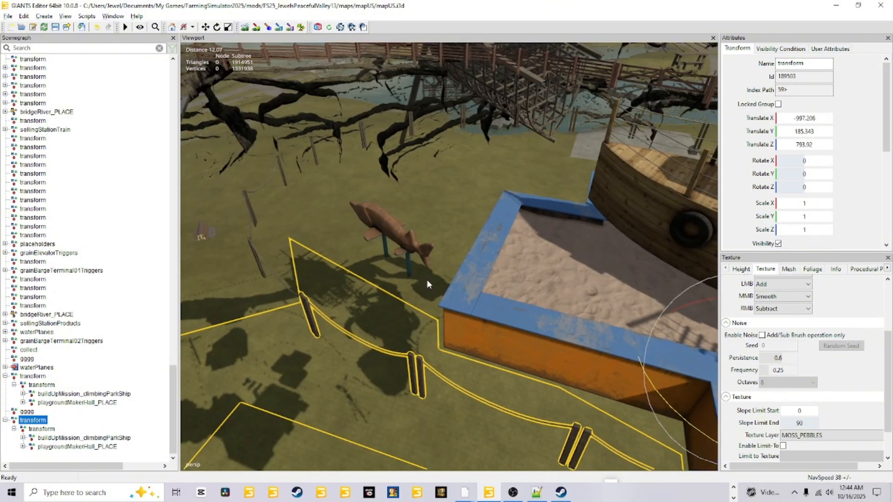
scroll(373, 351, down, 10)
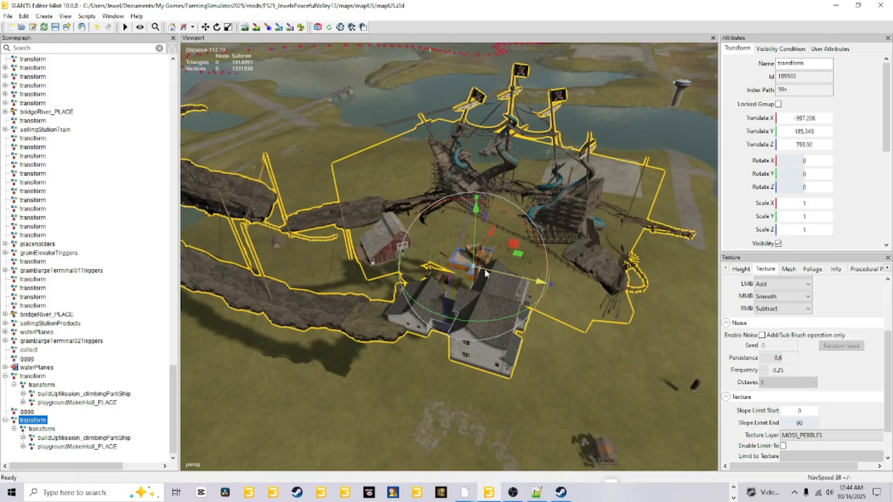
drag(485, 269, 533, 404)
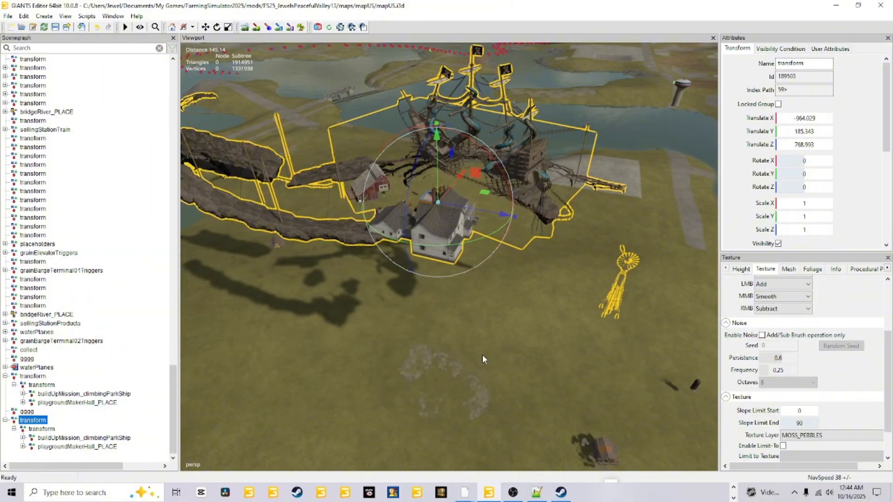
alt+drag(424, 368, 448, 348)
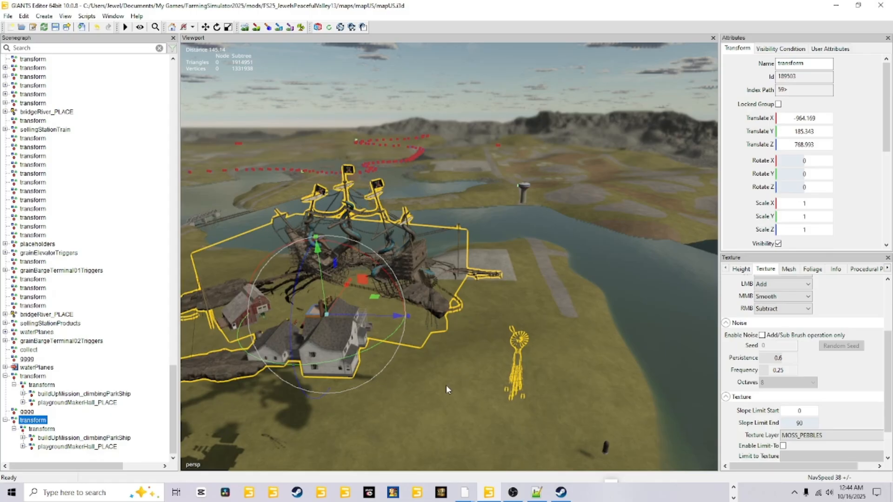
Step: Place the parent group on the grassland near the already built playground, at about X 1662.089, Y 73.861, Z -208.968
alt+drag(446, 385, 431, 373)
scroll(455, 383, up, 2)
scroll(430, 372, up, 4)
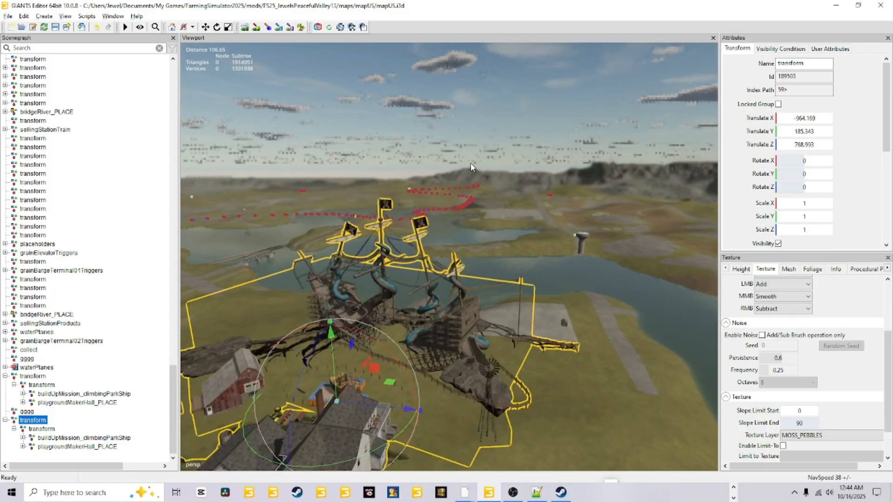
alt+right_drag(472, 167, 493, 111)
alt+drag(400, 367, 391, 279)
alt+right_drag(421, 405, 605, 11)
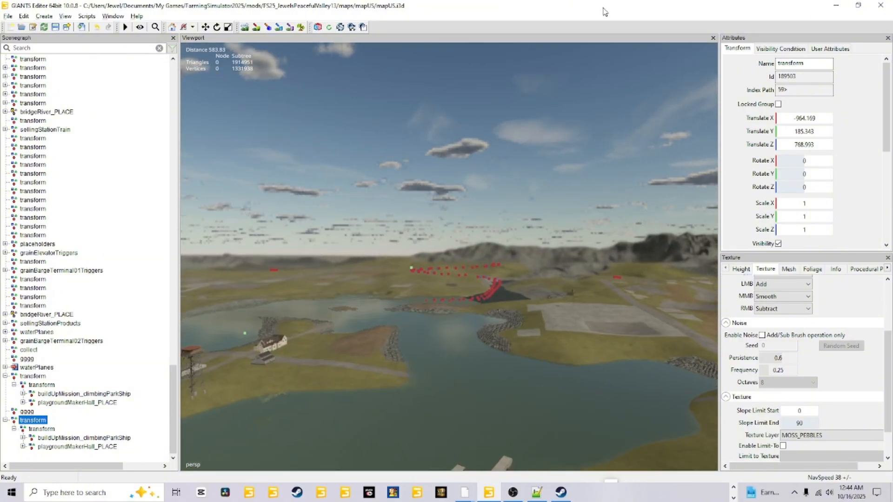
alt+right_drag(344, 414, 516, 87)
alt+right_drag(356, 395, 620, 19)
alt+drag(372, 340, 526, 398)
alt+right_drag(525, 398, 526, 197)
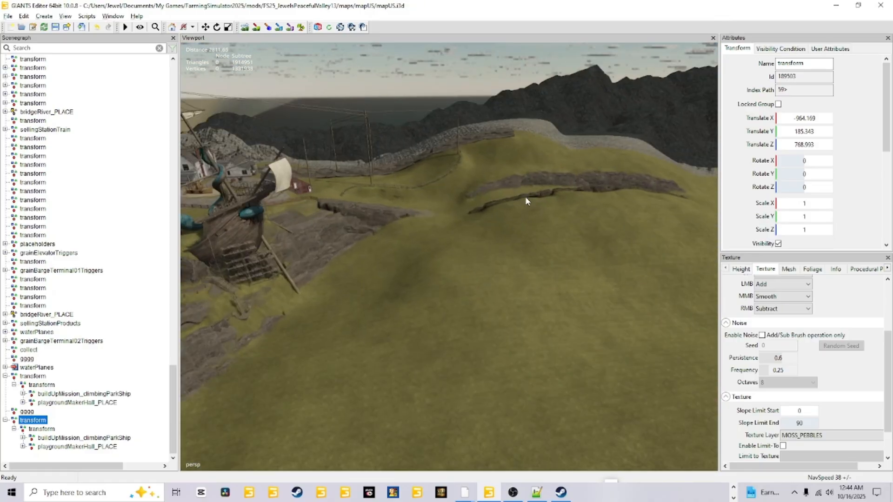
alt+drag(525, 196, 365, 172)
alt+right_drag(364, 172, 343, 364)
alt+drag(507, 288, 418, 371)
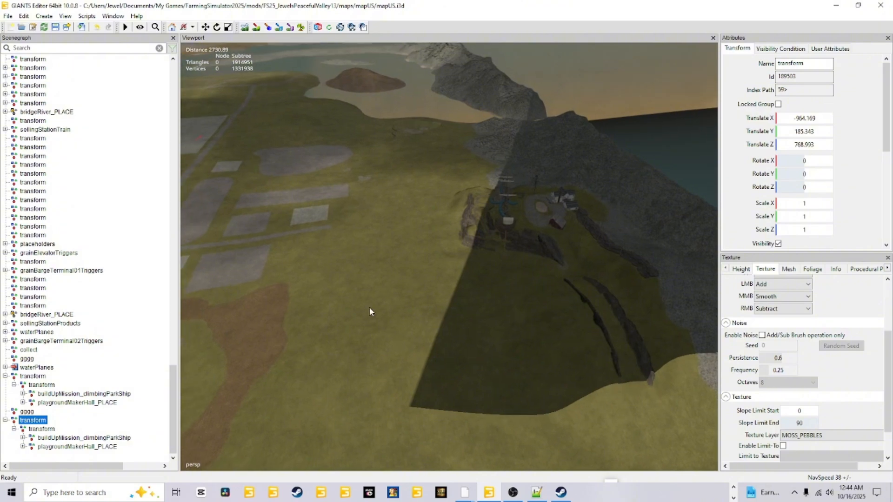
key(ctrl+b)
click(371, 261)
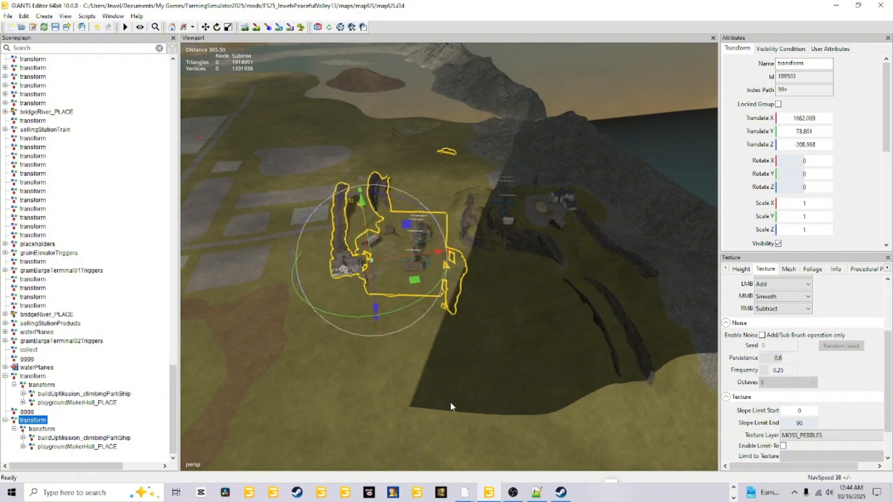
Step: Shift the parent group along X to about 1730.81 and turn it to rotation X -180, Y 11.59, Z -180
scroll(487, 180, up, 2)
alt+drag(487, 180, 355, 248)
scroll(407, 322, up, 3)
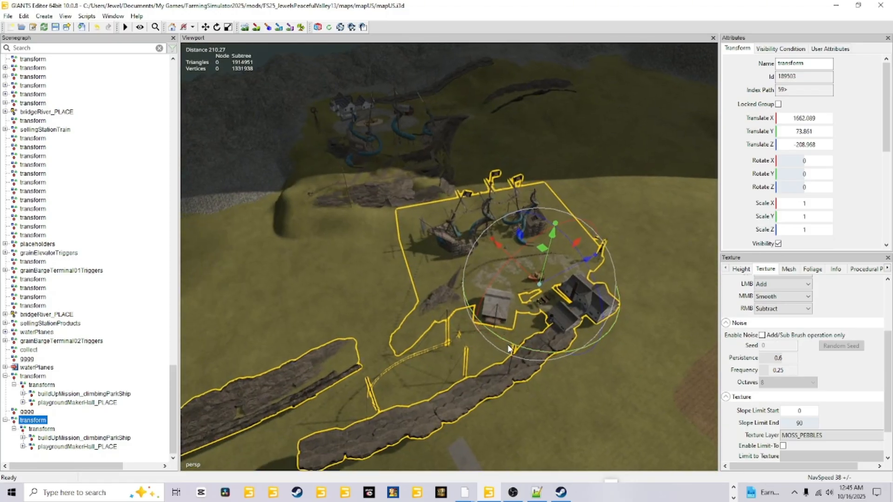
drag(512, 340, 448, 197)
right_drag(462, 255, 461, 256)
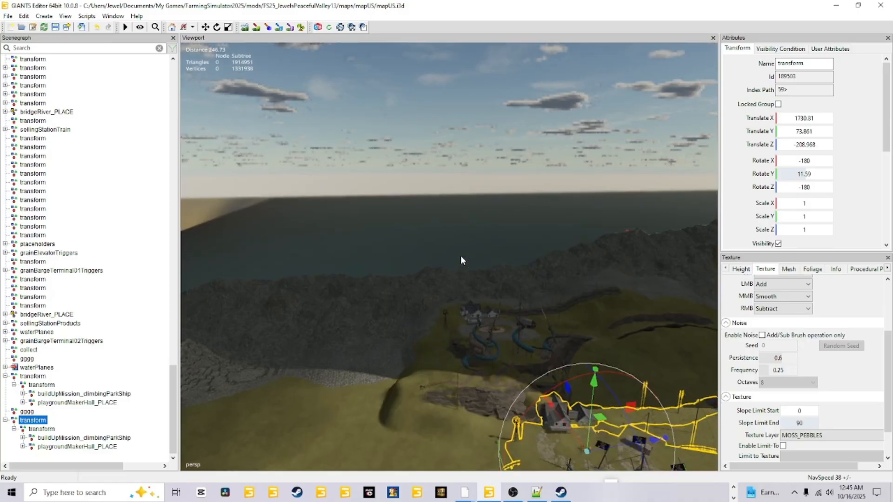
Step: Move the parent group beside the built playground to about X 1788.402, Z -80.926 and raise it to about Y 99.665
right_drag(443, 141, 431, 408)
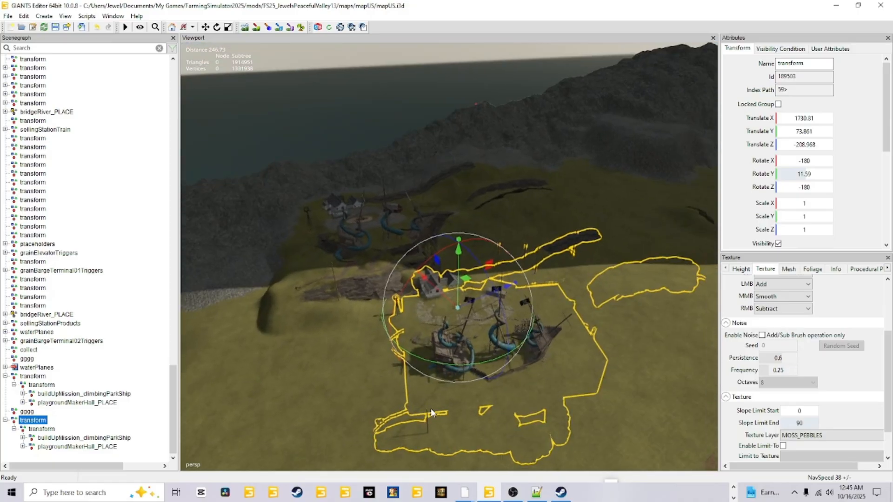
drag(488, 296, 513, 210)
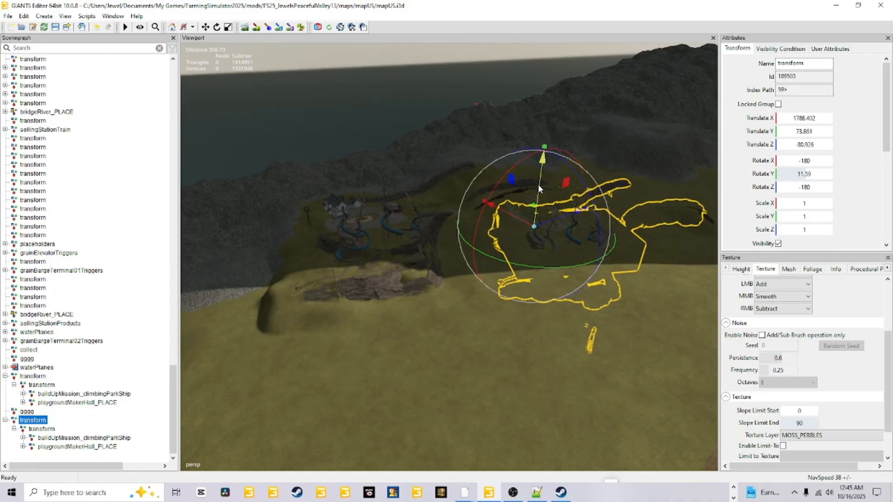
drag(538, 184, 554, 158)
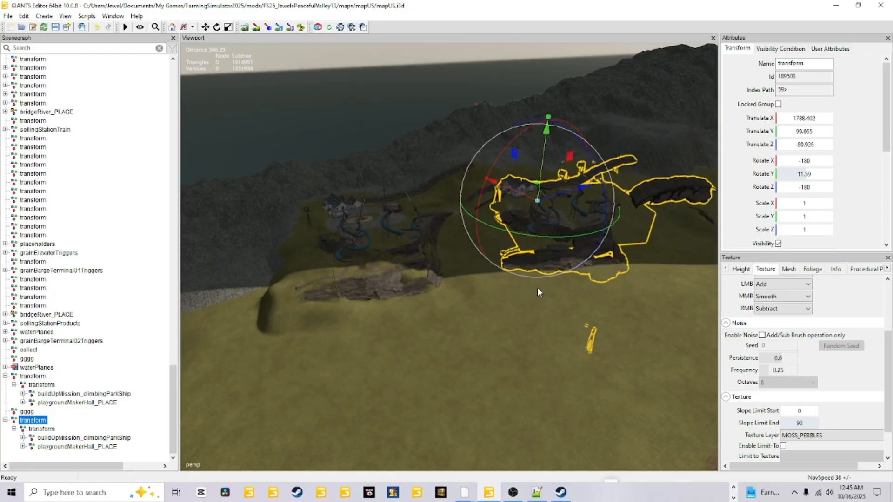
Step: Check the gap between the group's rock cliffs and the terrain, and lower the group to about Y 97.343
alt+drag(538, 288, 654, 309)
alt+right_drag(654, 309, 618, 128)
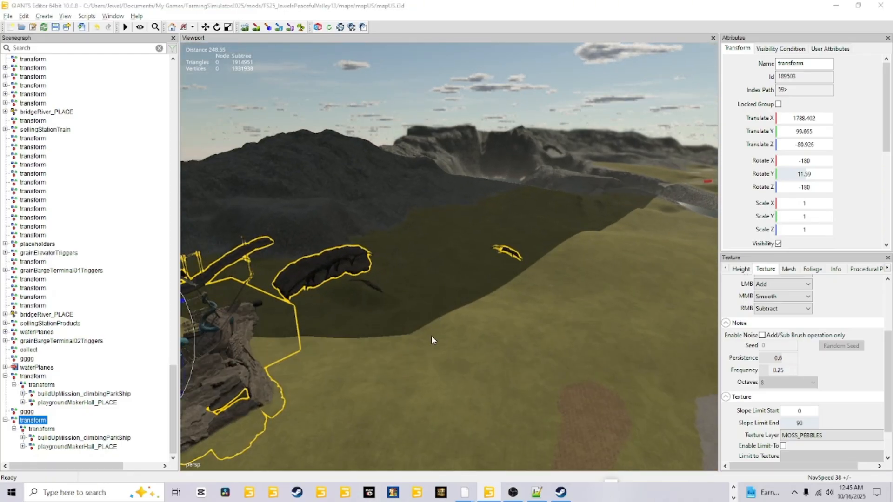
alt+right_drag(431, 336, 549, 136)
alt+drag(539, 321, 471, 280)
alt+right_drag(471, 280, 595, 266)
alt+drag(595, 266, 390, 372)
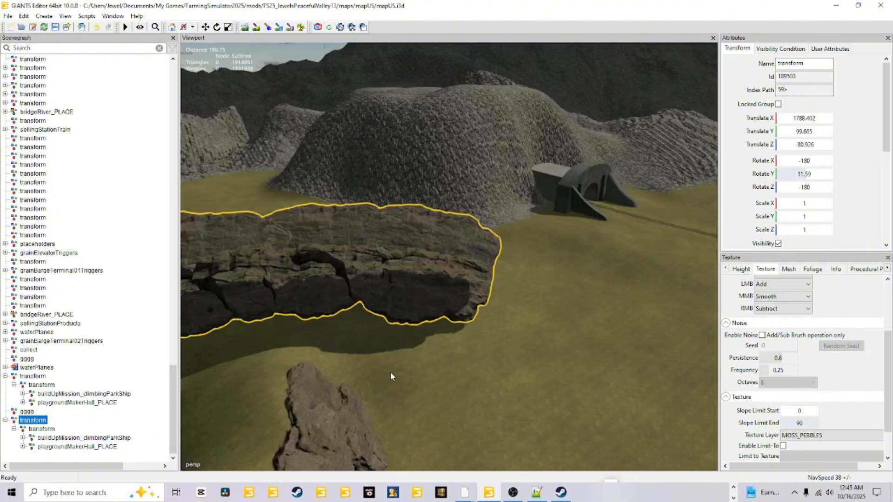
alt+right_drag(389, 372, 631, 252)
alt+drag(632, 252, 425, 252)
alt+right_drag(425, 251, 446, 317)
alt+drag(446, 317, 437, 380)
alt+right_drag(437, 380, 455, 324)
alt+drag(455, 324, 530, 320)
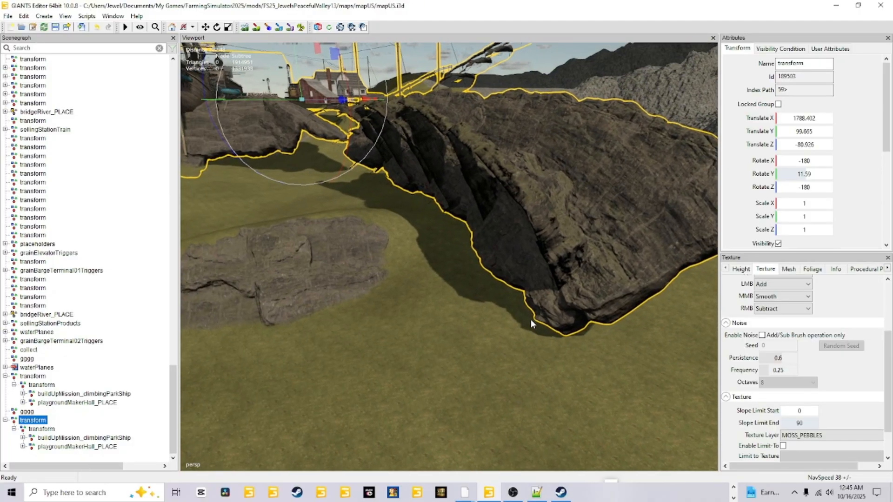
drag(298, 60, 300, 64)
Step: Move the parent group toward the mountainside, to about X 1852.248, Y 97.319, Z -70.857
alt+drag(421, 296, 340, 325)
scroll(479, 231, up, 3)
scroll(478, 231, up, 3)
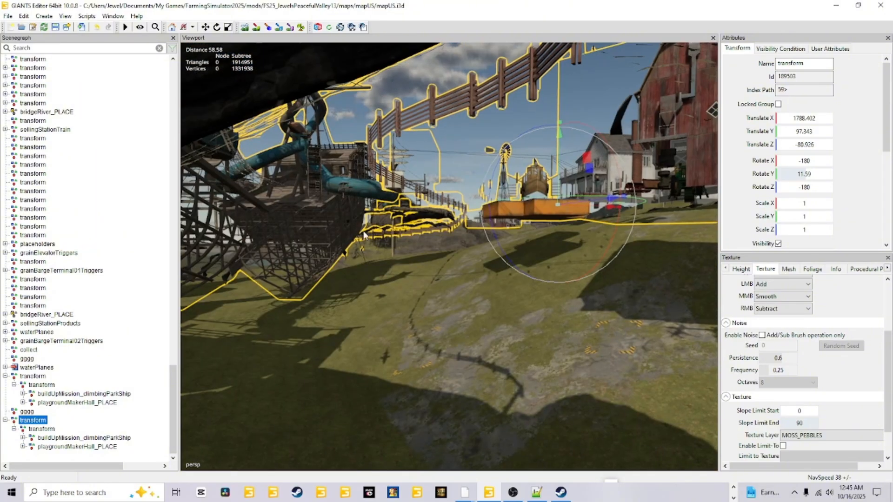
alt+drag(478, 230, 381, 417)
alt+drag(409, 354, 258, 316)
scroll(498, 314, down, 5)
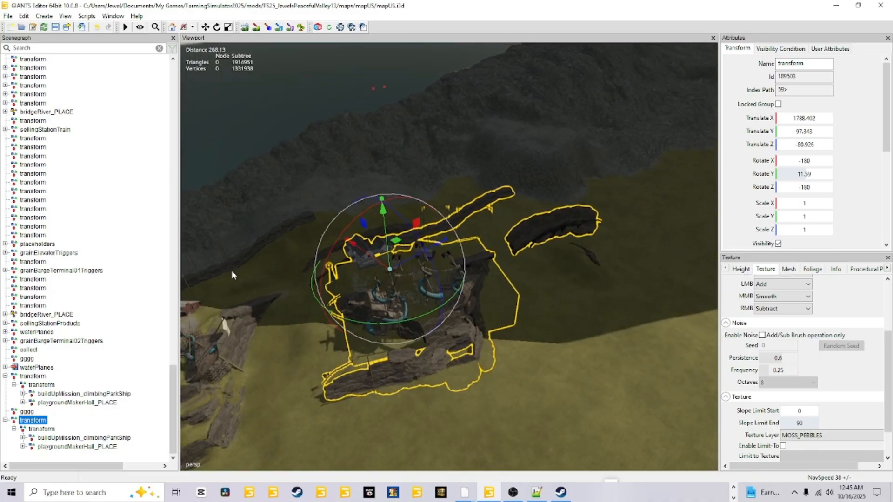
alt+drag(231, 275, 381, 318)
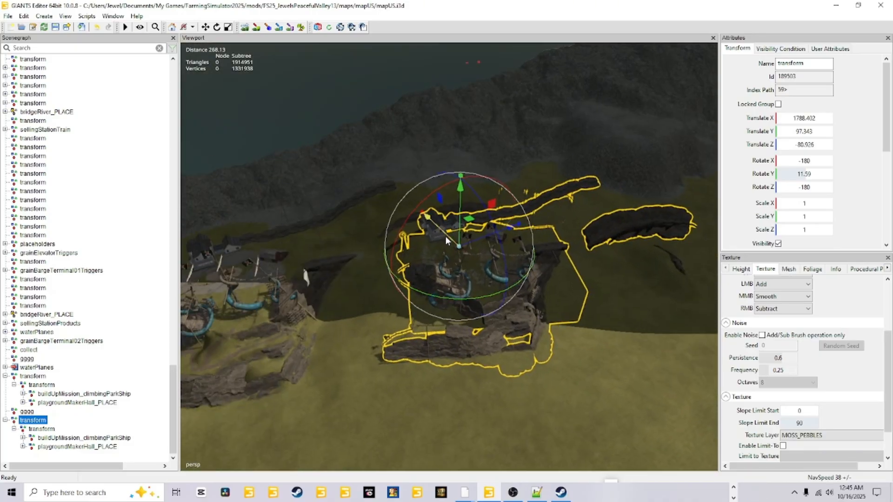
drag(445, 236, 473, 270)
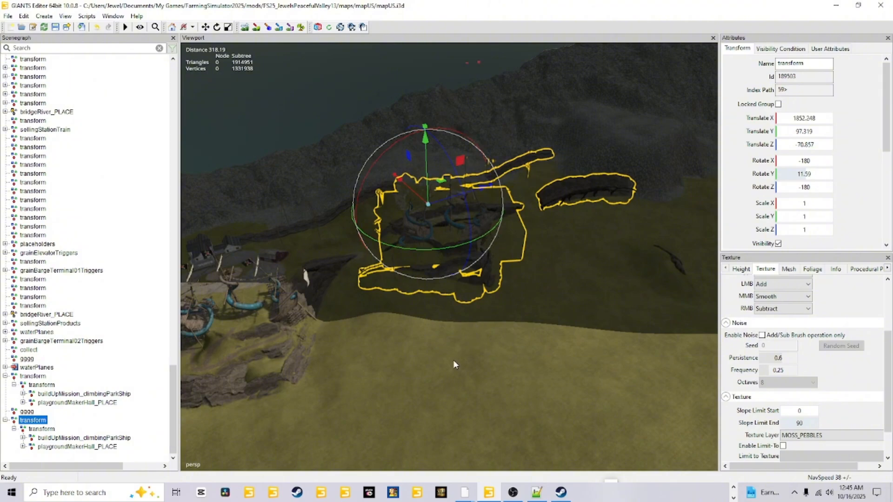
Step: Delete the root-level transform group holding the new playground copy and view the playground already built into the terrain
alt+middle_drag(461, 350, 442, 389)
alt+right_drag(443, 389, 513, 235)
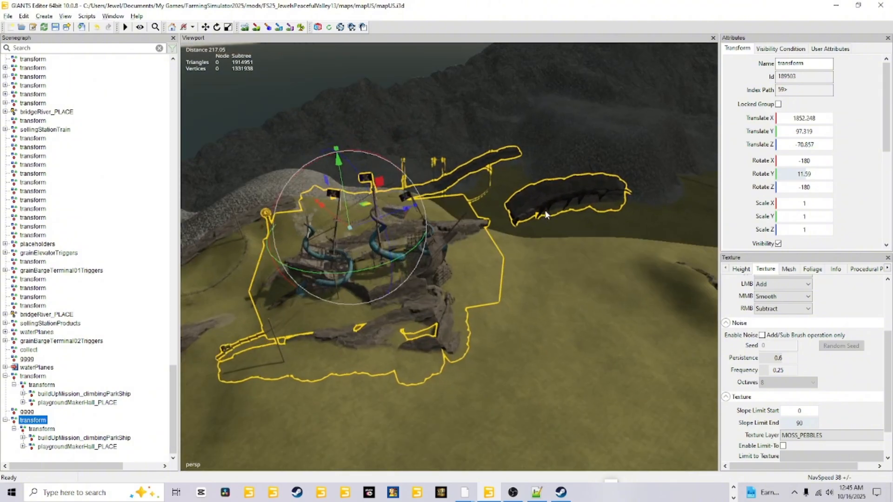
alt+middle_drag(513, 239, 528, 213)
alt+right_drag(527, 213, 507, 241)
alt+drag(507, 241, 255, 275)
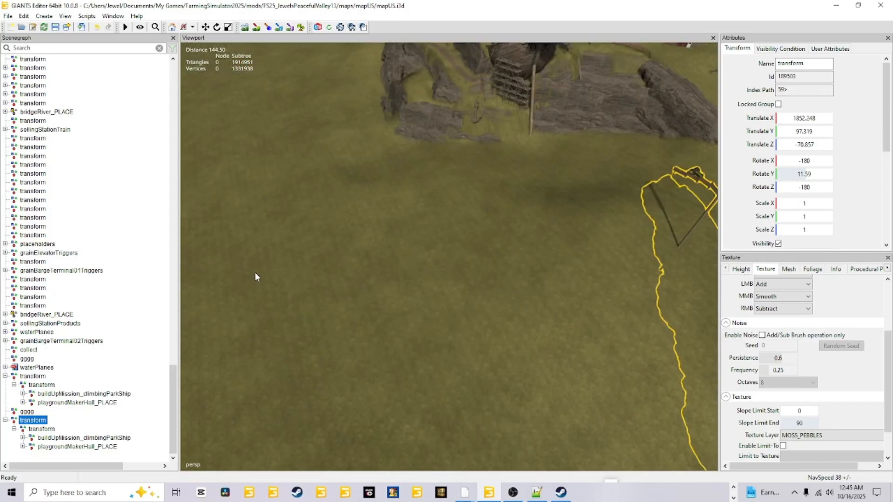
alt+right_drag(255, 275, 420, 458)
alt+drag(421, 455, 549, 373)
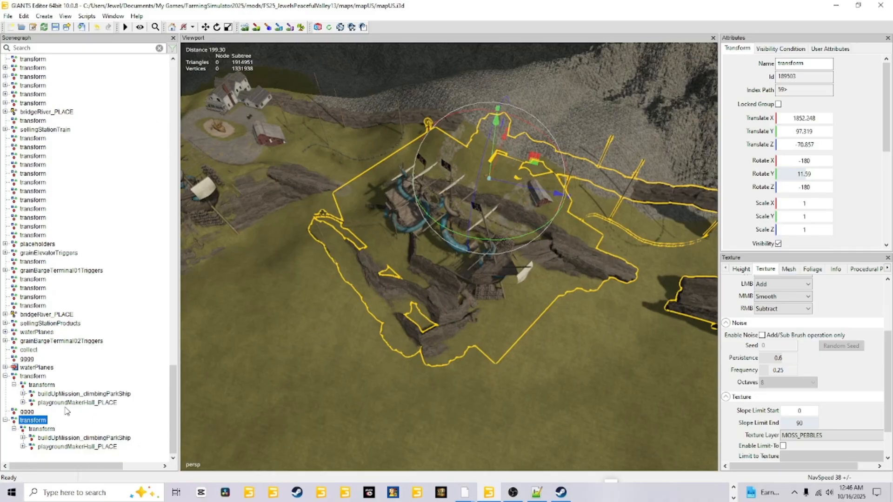
mouse_move(489, 492)
key(Delete)
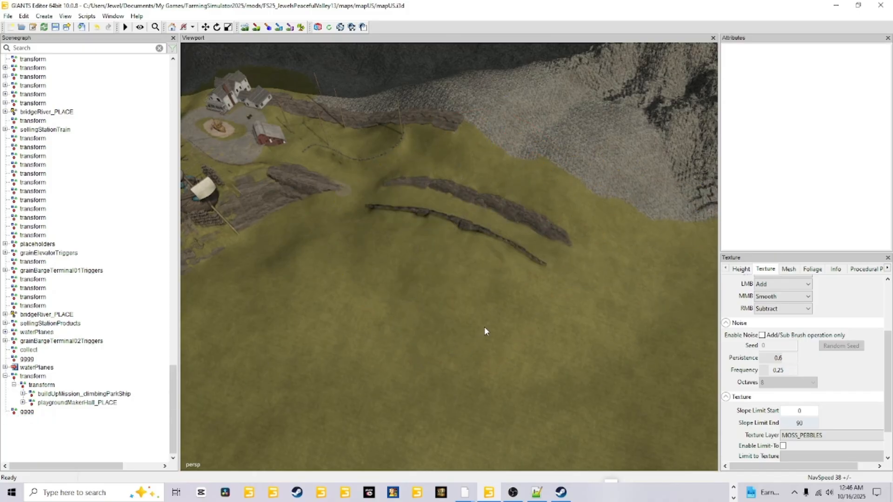
alt+drag(486, 326, 344, 392)
scroll(413, 252, up, 2)
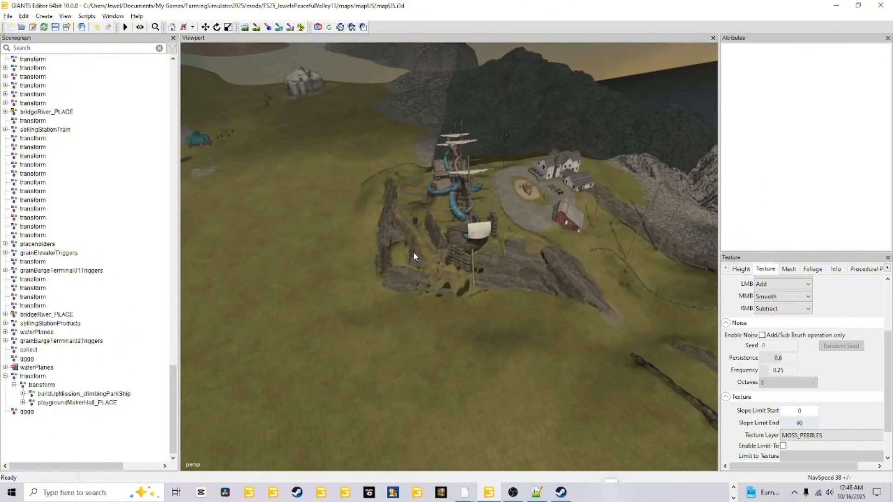
scroll(413, 252, up, 2)
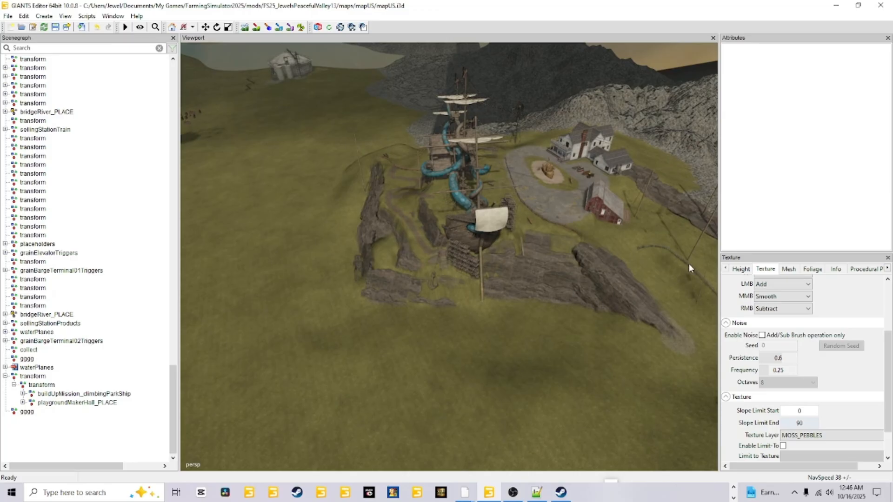
Step: Examine the built pirate ship playground and how its rock cliffs meet the surrounding terrain
alt+drag(461, 374, 438, 328)
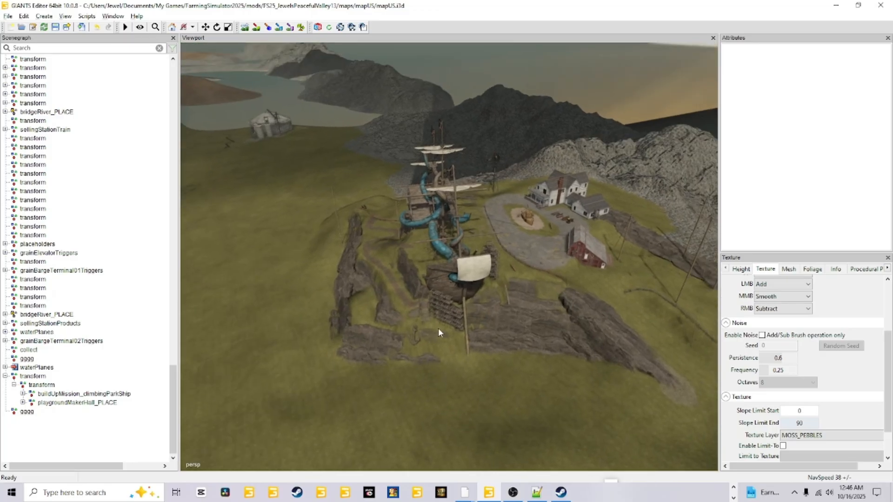
scroll(451, 225, up, 5)
alt+drag(451, 224, 588, 235)
scroll(587, 234, down, 5)
alt+drag(486, 305, 595, 350)
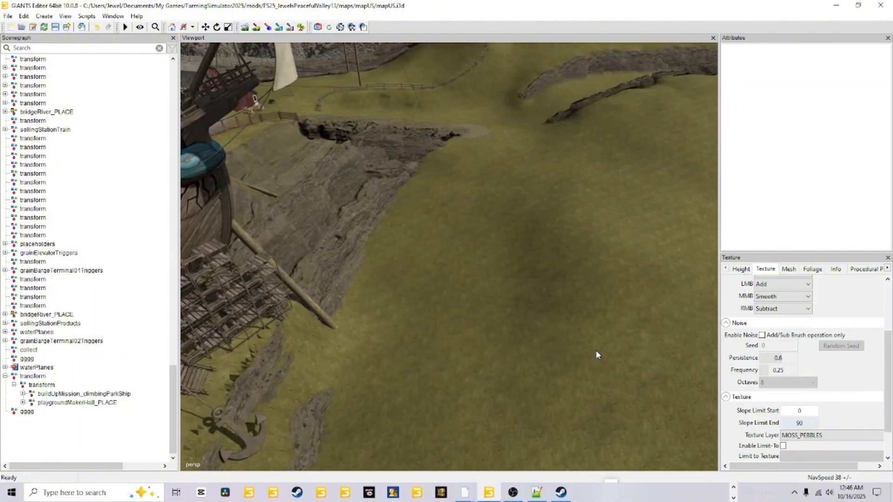
scroll(596, 350, up, 4)
alt+drag(631, 300, 527, 323)
scroll(527, 323, down, 4)
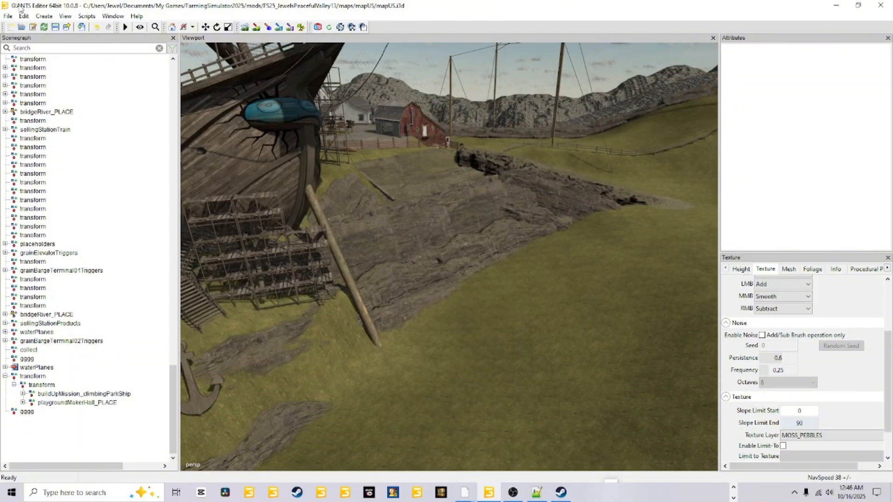
Step: Select the last gggg transform group and inspect the rock walls beyond the playground for gaps above the ground
click(44, 16)
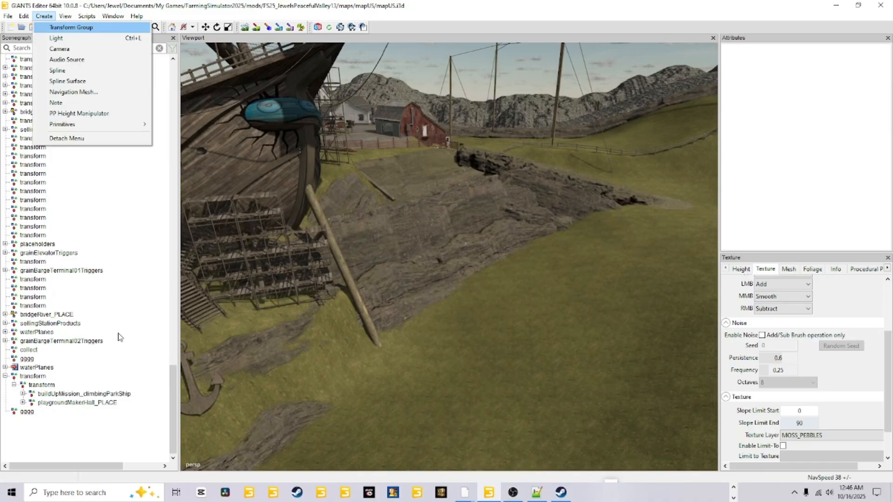
click(27, 414)
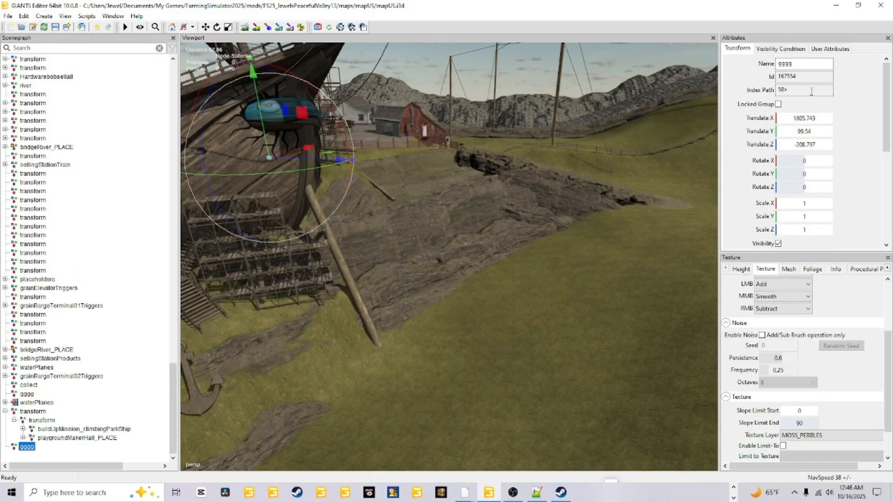
scroll(473, 194, down, 5)
alt+drag(392, 309, 565, 313)
scroll(565, 313, up, 4)
alt+drag(485, 340, 578, 256)
scroll(505, 312, up, 4)
scroll(579, 255, up, 3)
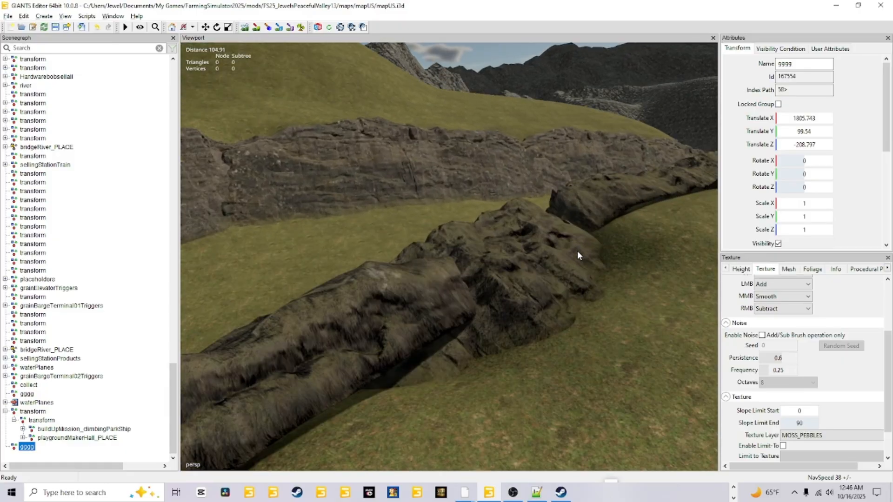
alt+drag(481, 355, 340, 350)
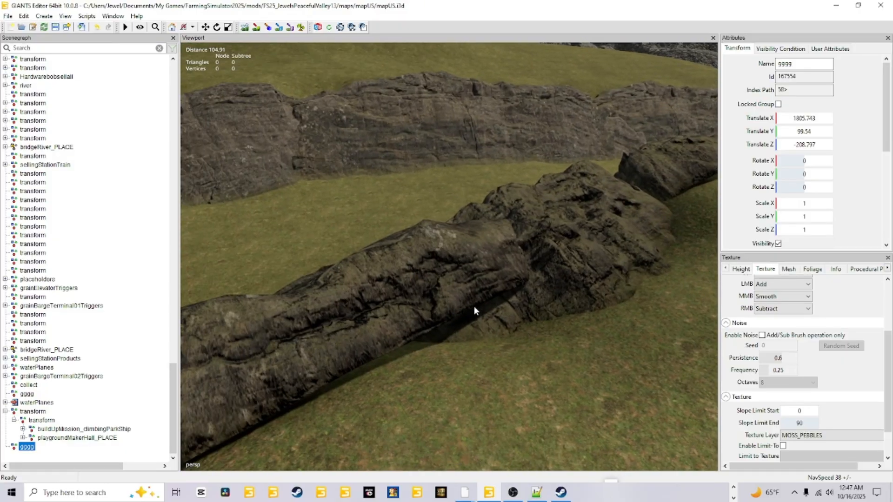
alt+drag(527, 352, 485, 332)
scroll(493, 322, up, 5)
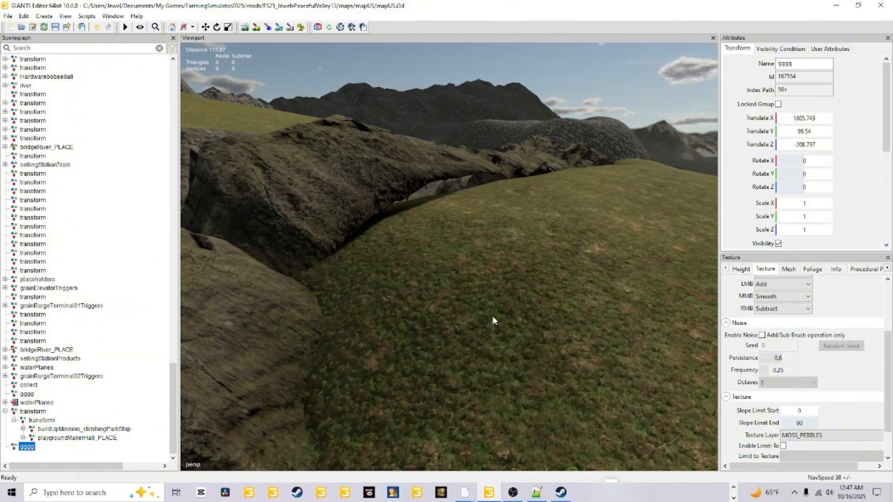
Step: Place the gggg group on the terrain at the gap under the rock wall, at X 1818.864, Y 97.855, Z -81.152
alt+drag(527, 237, 426, 312)
scroll(534, 222, up, 3)
scroll(426, 312, down, 5)
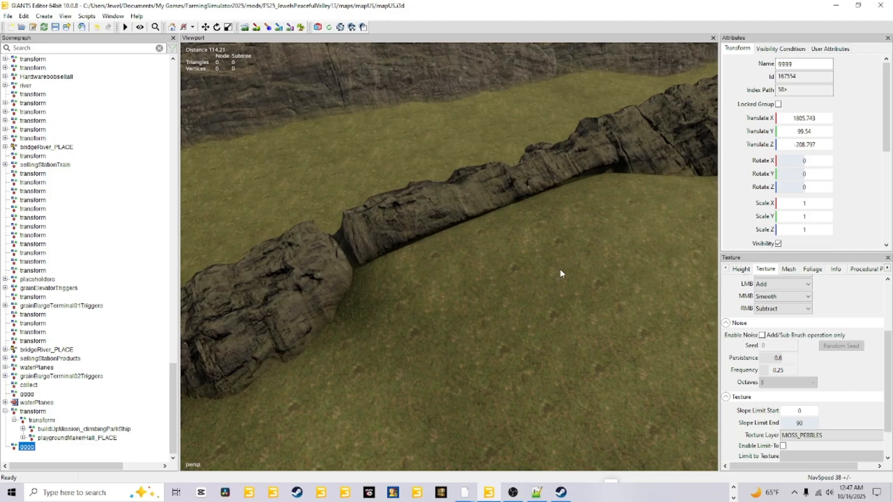
alt+drag(560, 269, 515, 263)
scroll(579, 249, up, 4)
scroll(503, 253, down, 4)
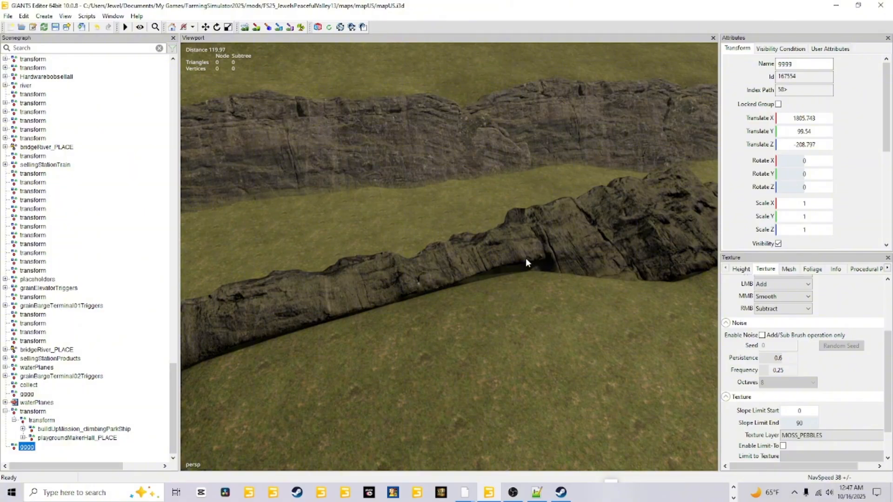
key(ctrl+b)
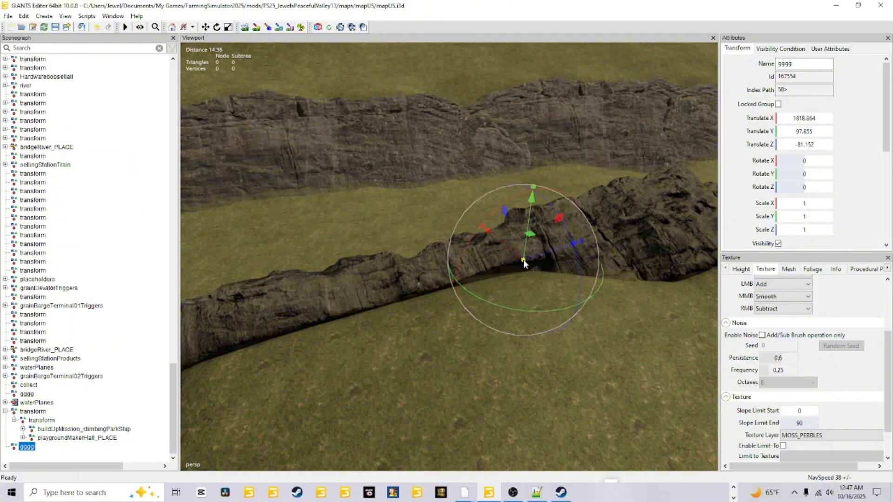
Step: Copy the gggg group's Translate Y value, 97.855, into the terrain sculpting replace height
click(798, 133)
right_click(799, 131)
click(796, 164)
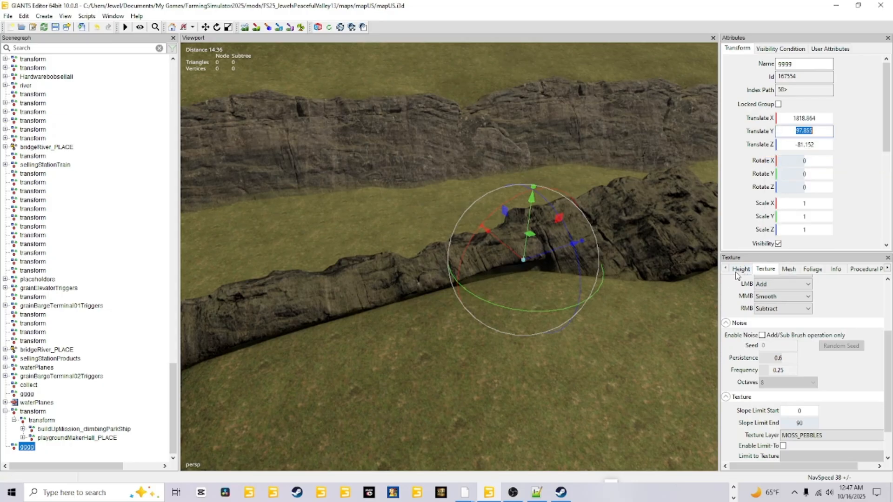
click(740, 274)
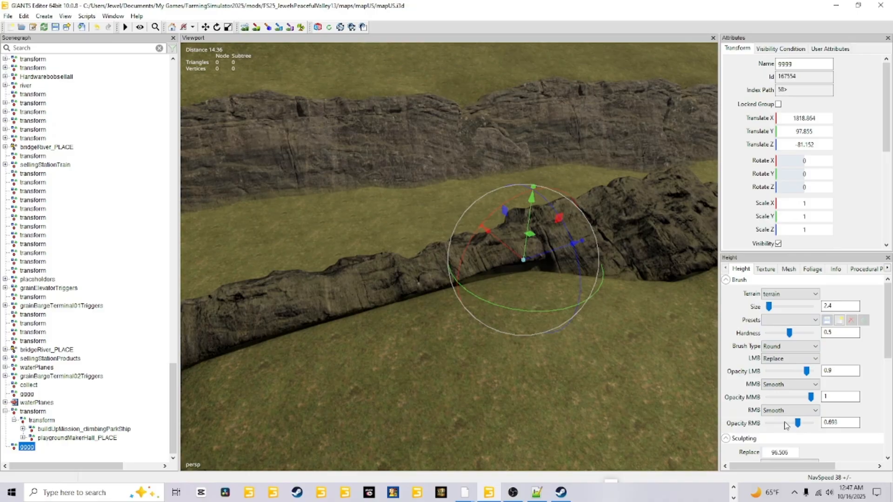
click(779, 452)
click(791, 359)
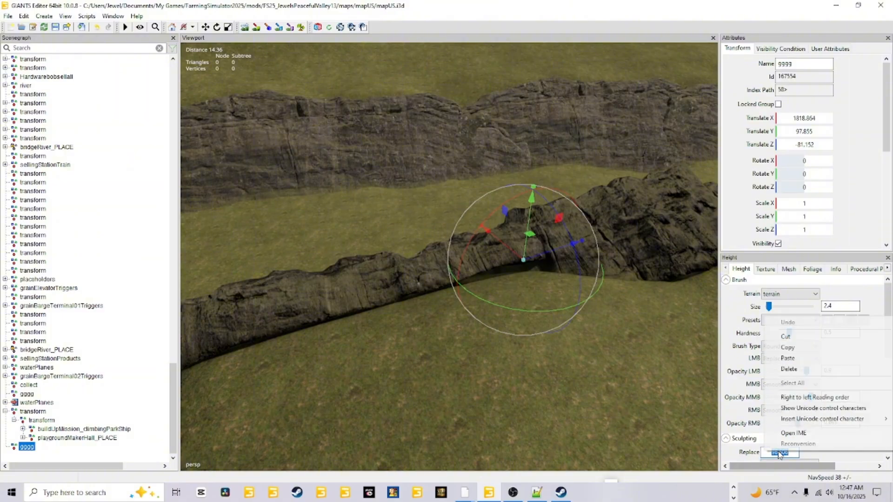
click(787, 358)
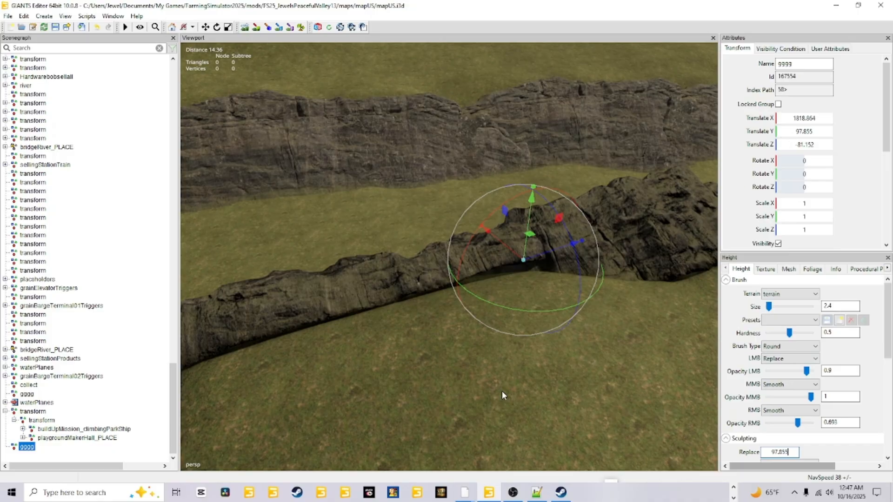
Step: Sculpt the terrain against the rock wall at the gggg group with a size 6.9 brush to close the gap
scroll(501, 391, down, 5)
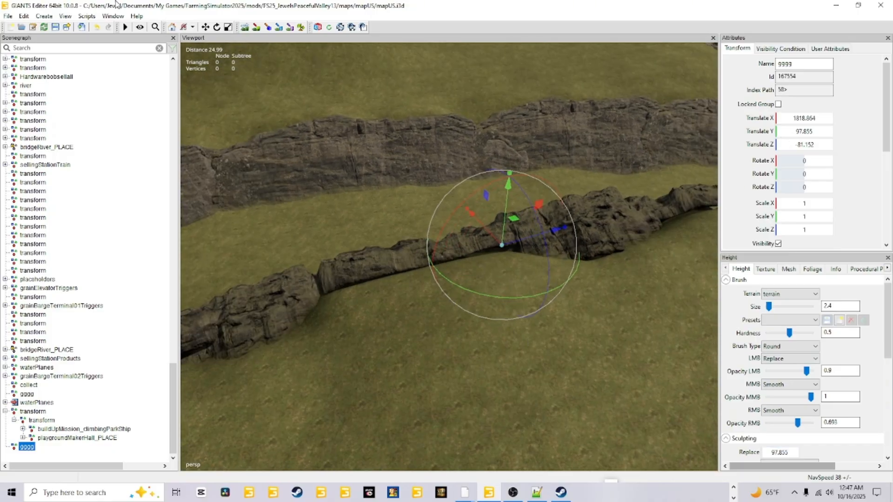
click(244, 27)
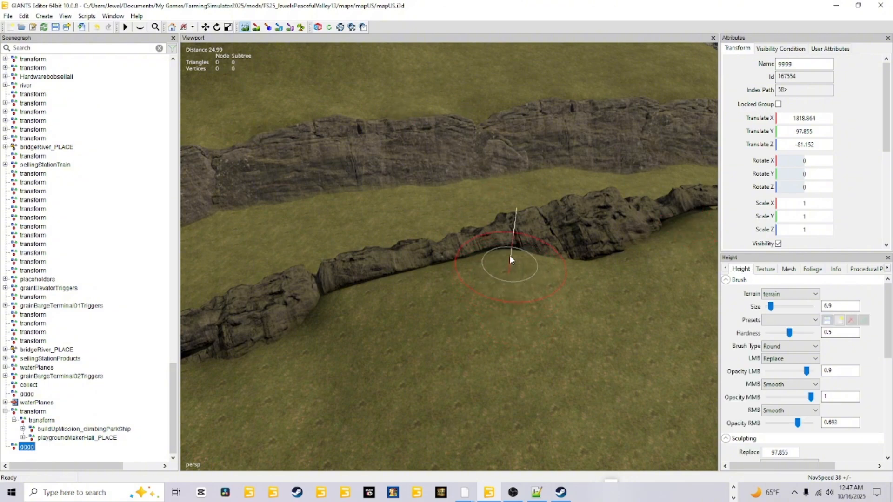
mouse_move(455, 263)
mouse_down()
mouse_move(367, 283)
mouse_move(496, 267)
mouse_move(499, 254)
mouse_move(584, 265)
mouse_move(643, 245)
mouse_move(477, 261)
mouse_up()
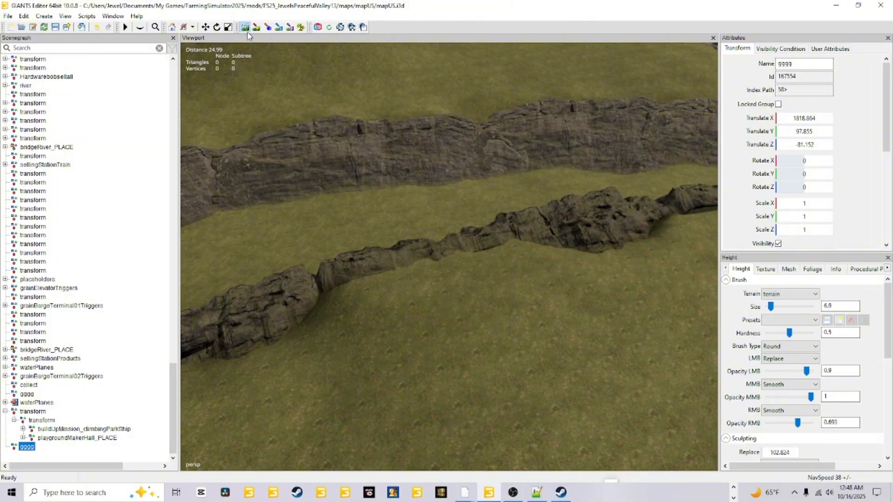
click(255, 28)
Step: Raise and smooth the terrain under the next section of the rock wall to fill its gap
mouse_move(584, 427)
alt+mouse_down()
mouse_move(646, 400)
mouse_move(678, 403)
alt+mouse_up()
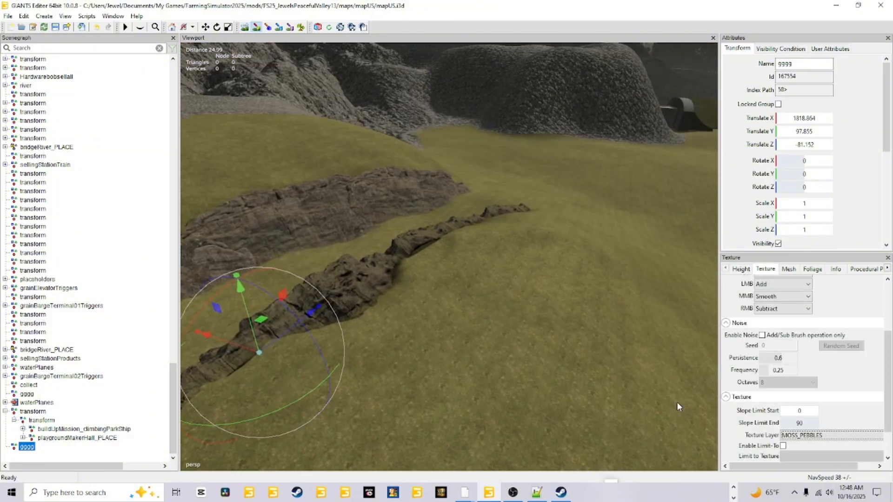
scroll(586, 381, up, 5)
alt+drag(589, 405, 561, 394)
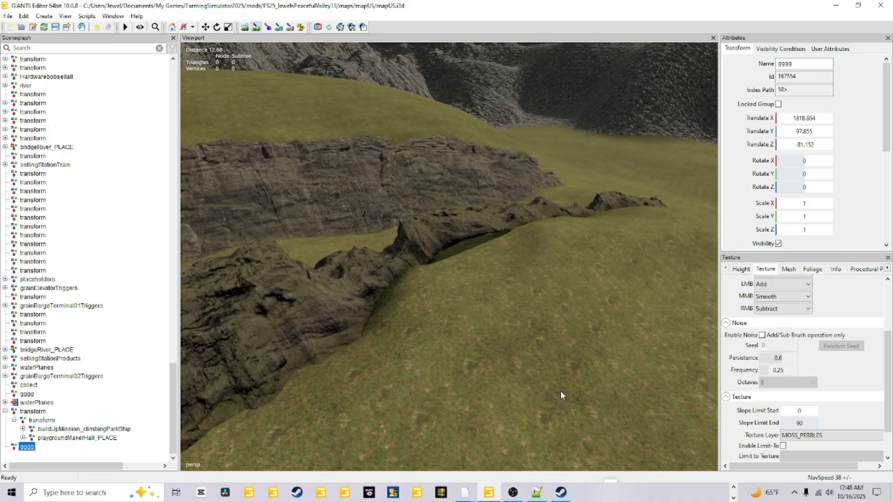
scroll(556, 404, down, 2)
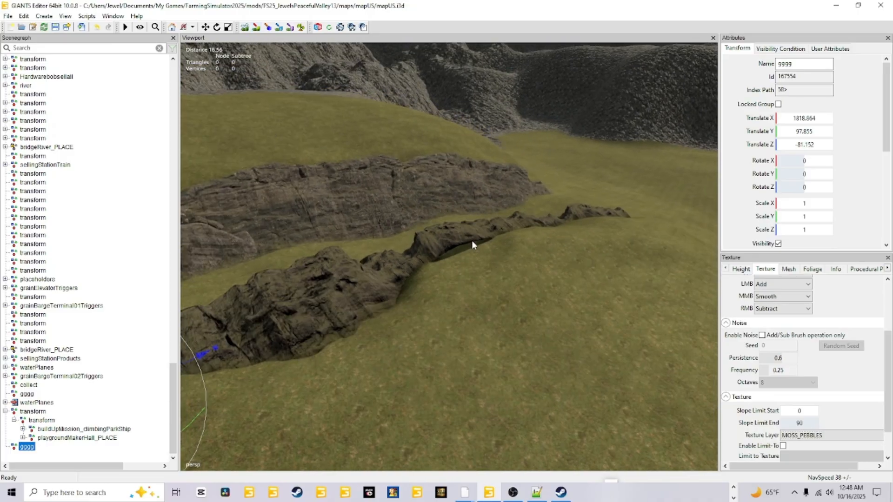
click(245, 27)
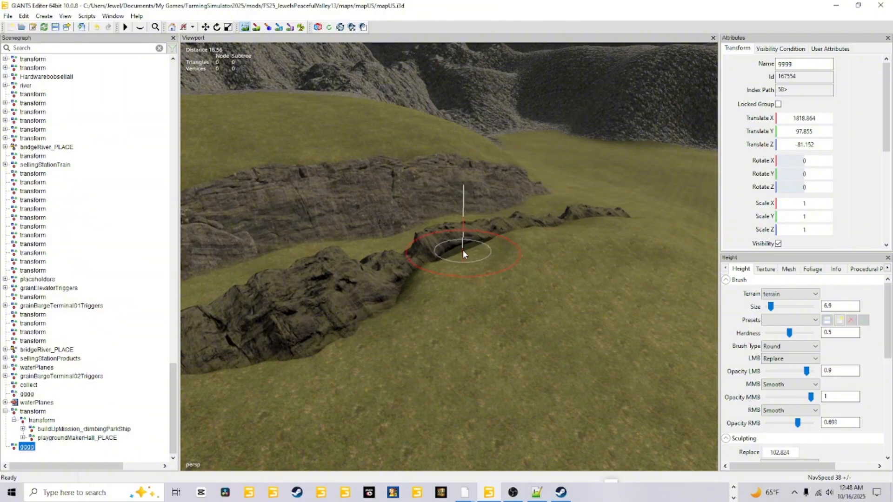
click(462, 250)
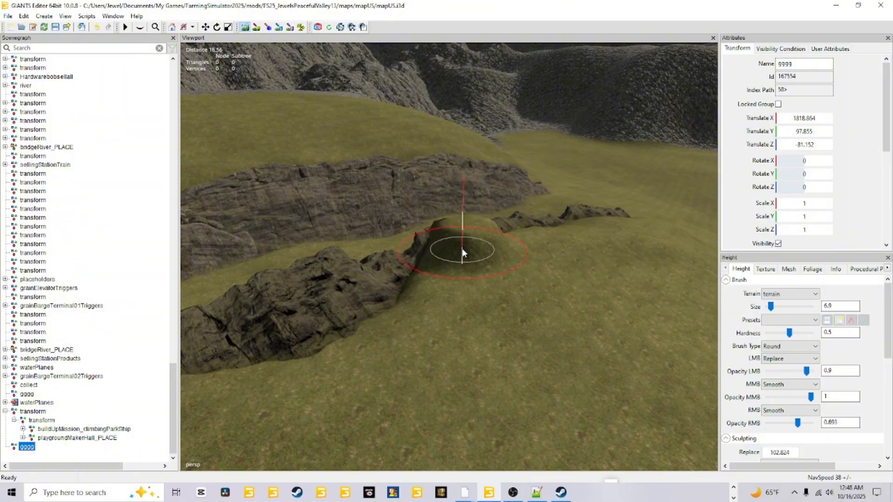
mouse_move(489, 242)
right_down()
mouse_move(471, 225)
mouse_move(486, 236)
right_up()
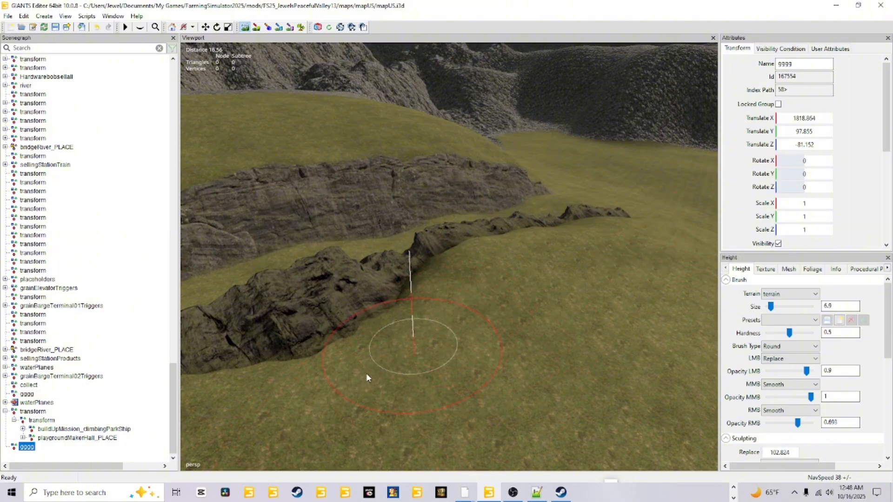
click(255, 29)
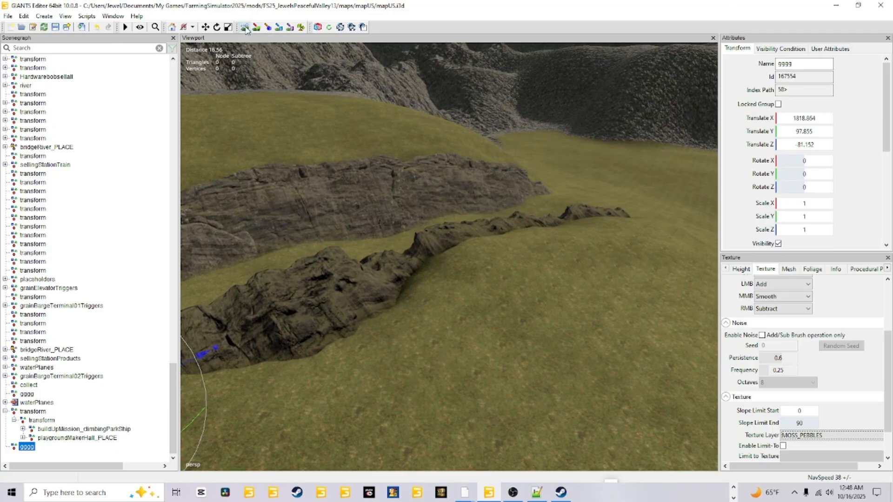
Step: Inspect the grassy passage between the rock walls and the gravel patch around the tractor mailbox
alt+drag(492, 290, 440, 373)
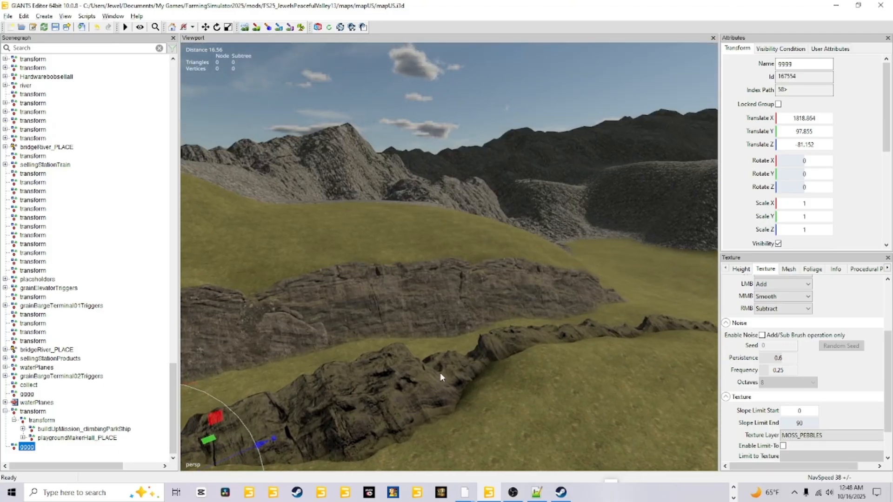
scroll(440, 373, up, 4)
alt+drag(466, 325, 546, 382)
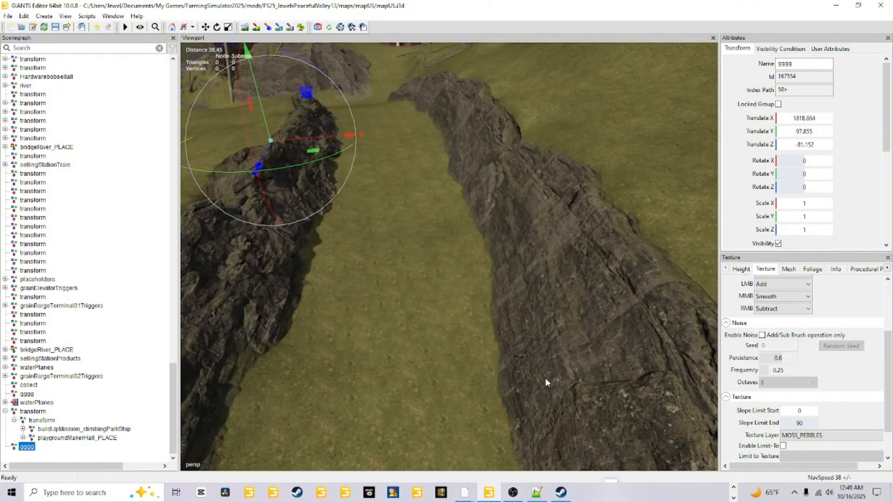
alt+drag(440, 359, 633, 446)
scroll(374, 184, up, 4)
alt+drag(500, 366, 510, 349)
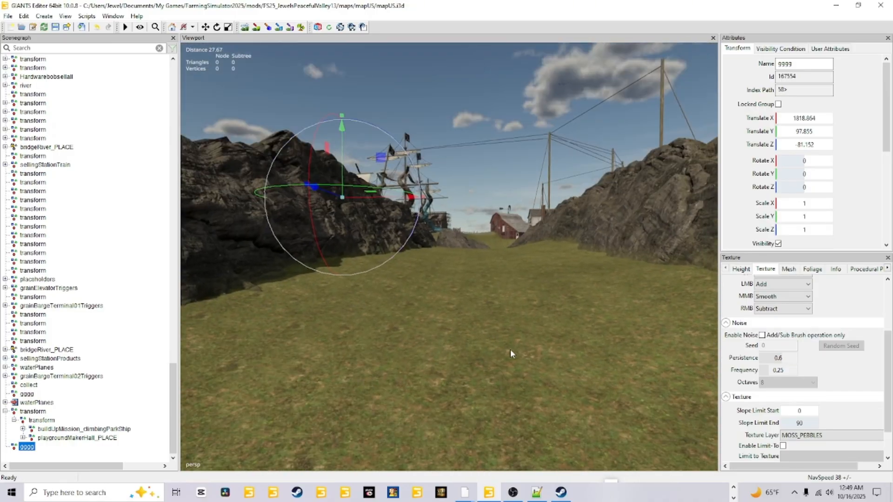
scroll(493, 429, up, 3)
alt+drag(493, 430, 569, 406)
scroll(519, 395, up, 3)
scroll(519, 395, up, 8)
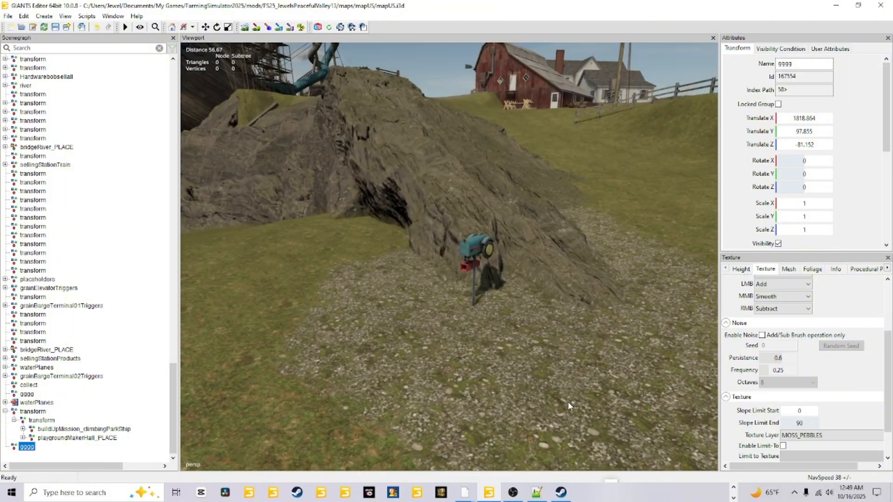
Step: Place the gggg group at the base of the tractor mailbox post, at X 1826.136, Y 89.529, Z -143.99
alt+drag(488, 332, 476, 297)
scroll(479, 307, up, 1)
scroll(476, 307, down, 1)
scroll(476, 297, up, 1)
scroll(476, 297, down, 1)
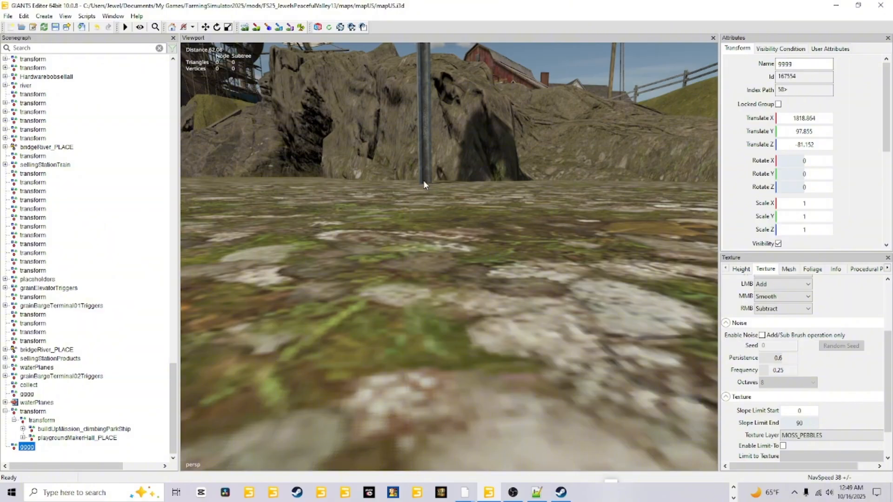
key(ctrl+b)
alt+drag(518, 311, 531, 305)
scroll(530, 305, down, 1)
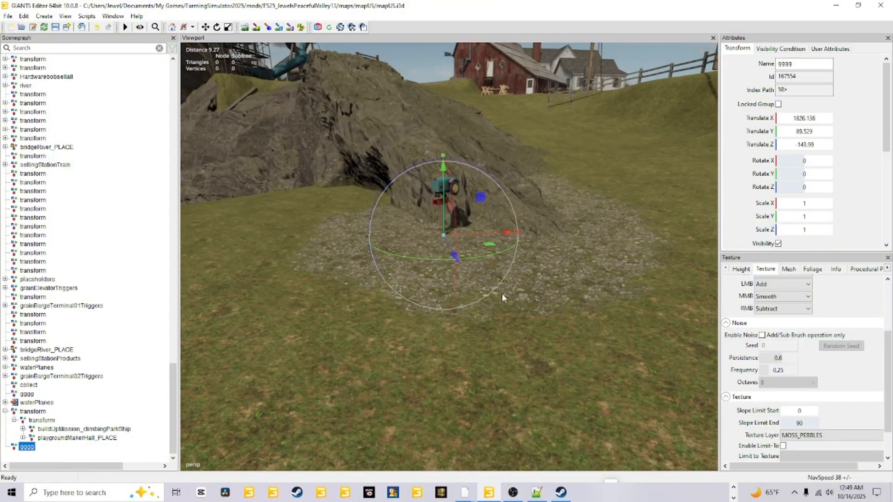
Step: Copy the gggg group's Translate Y value at the mailbox, 89.529, into the terrain sculpting replace height
click(792, 134)
right_click(792, 135)
click(785, 168)
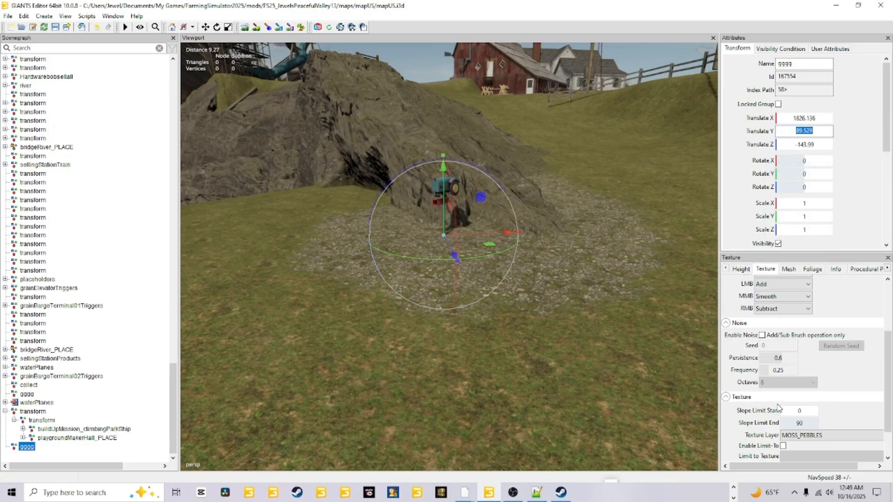
click(741, 269)
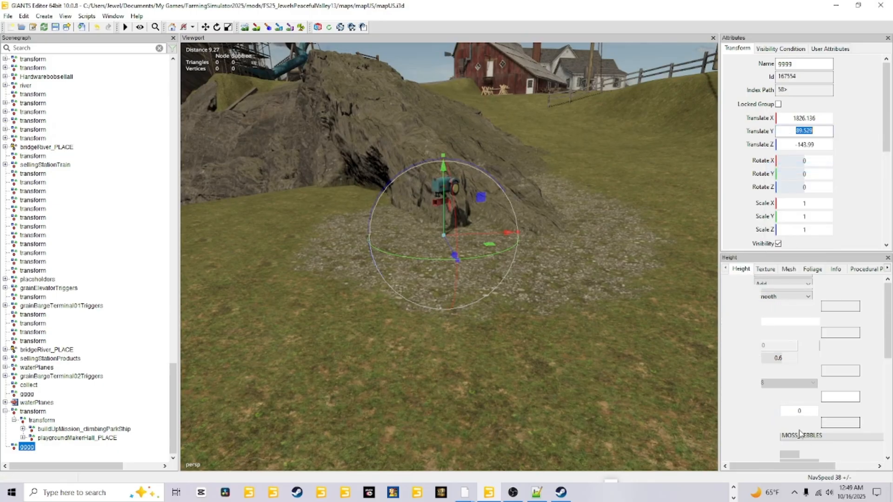
click(781, 452)
right_click(781, 453)
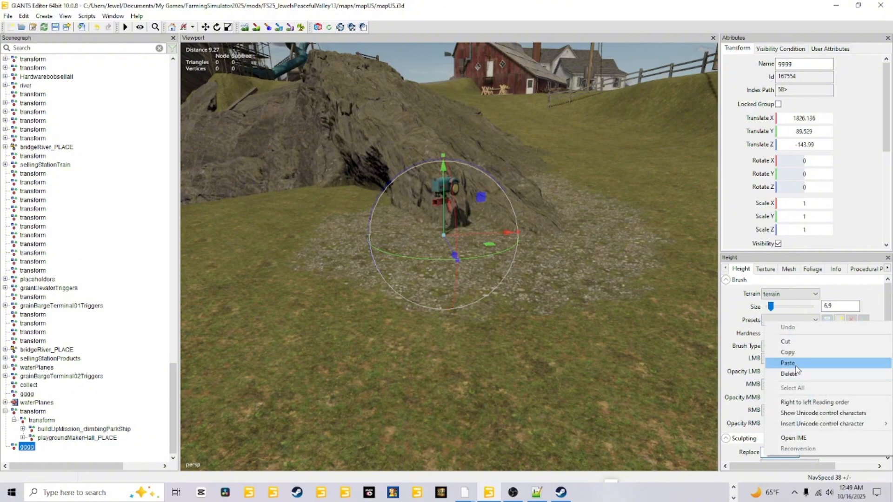
click(791, 368)
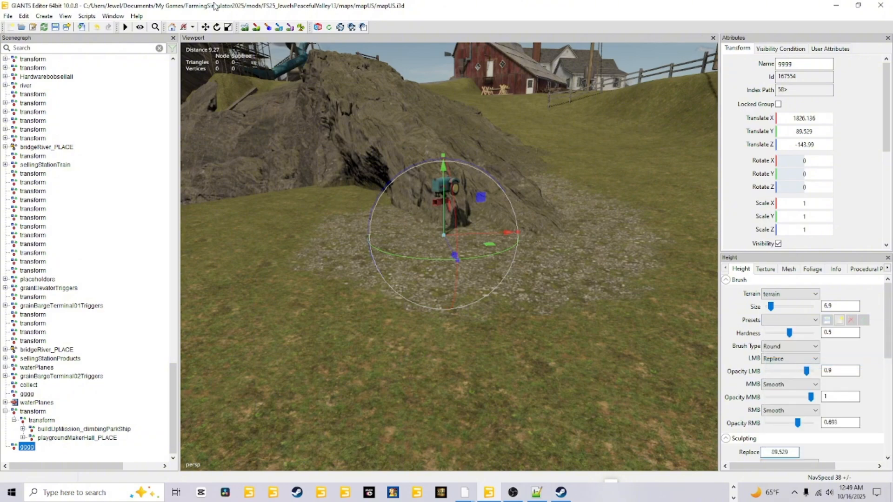
Step: Inspect the terrain along the rock walls below the pirate ship, from the mailbox past the anchor to the fenced cliff path
click(245, 27)
right_drag(568, 374, 753, 345)
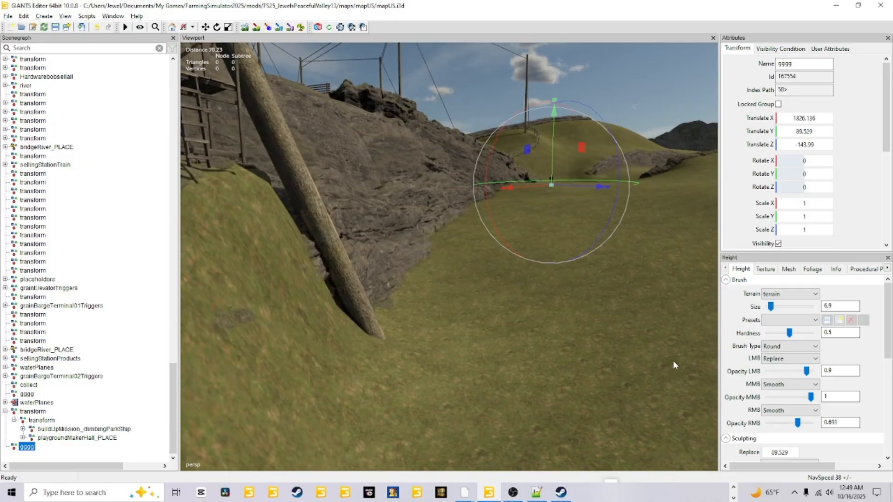
right_drag(596, 273, 506, 393)
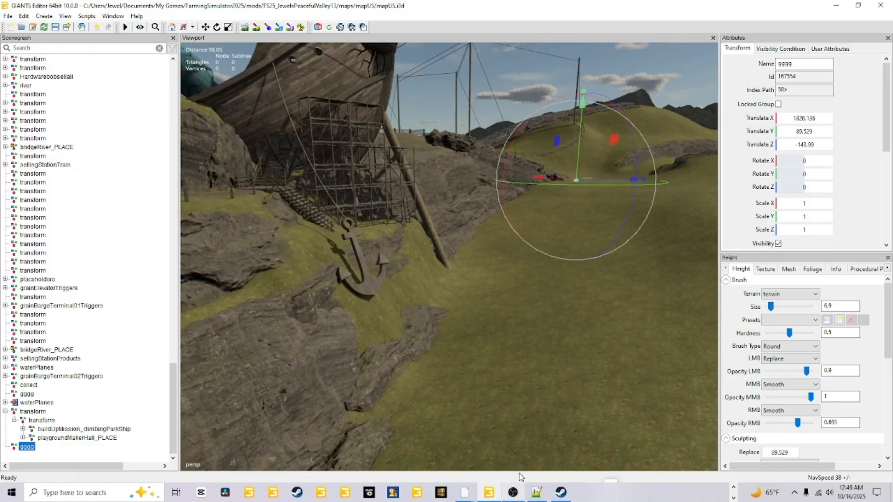
right_drag(550, 272, 521, 245)
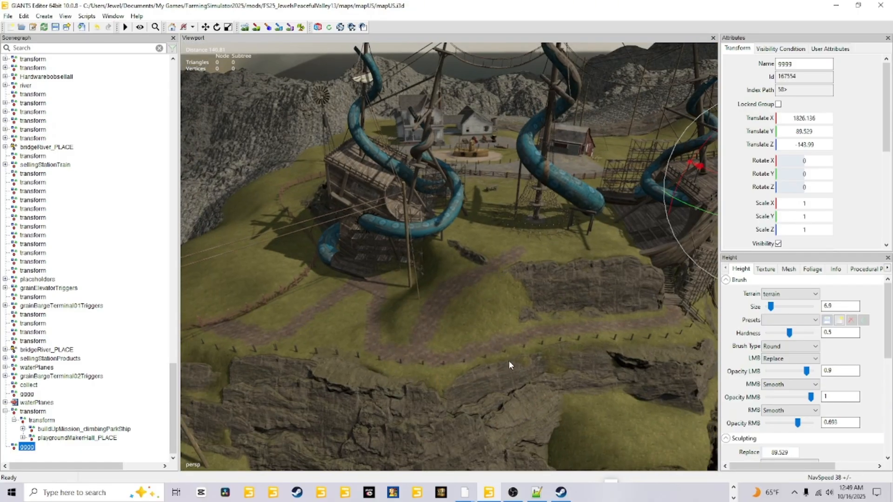
right_drag(501, 360, 756, 388)
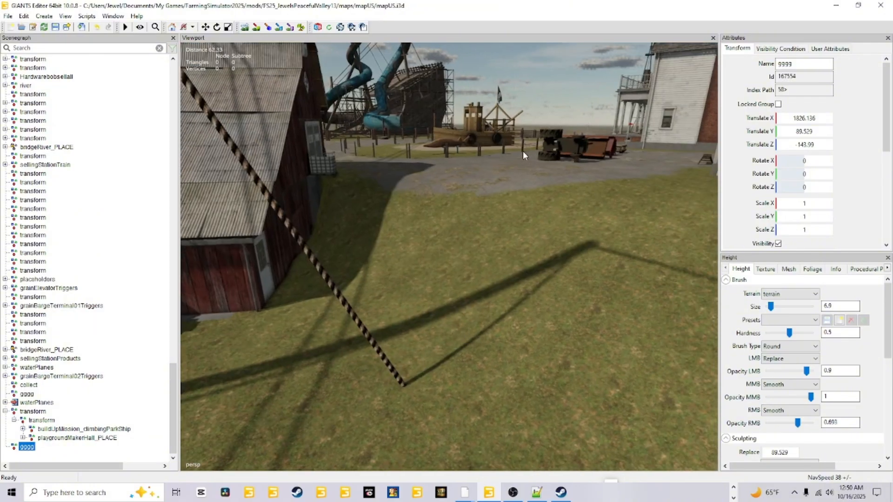
Step: Inspect how the ground meets the red barn, including its interior floor, side slopes and the sawhorses outside
right_drag(508, 305, 430, 299)
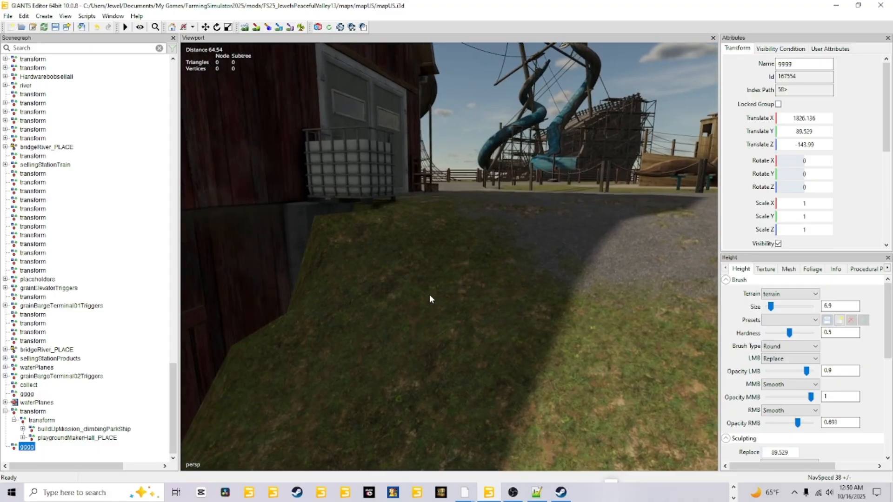
right_drag(588, 251, 466, 333)
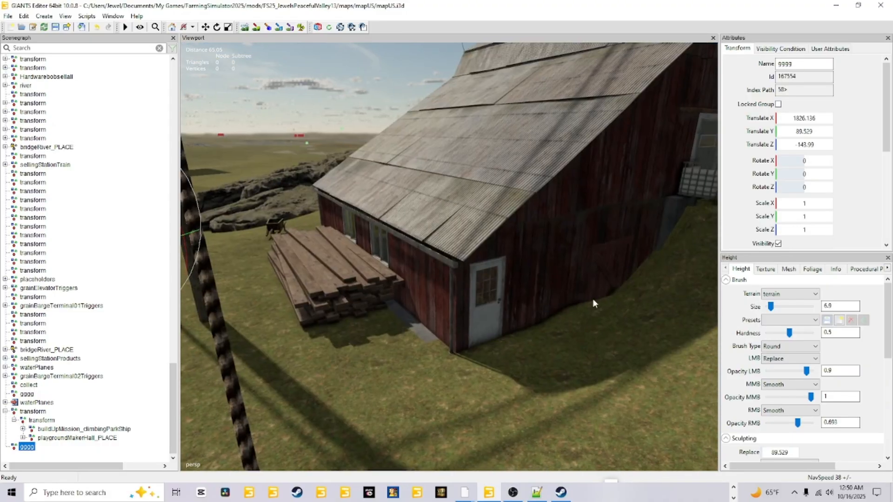
scroll(530, 380, down, 2)
alt+drag(528, 381, 653, 355)
scroll(542, 368, up, 6)
scroll(526, 367, up, 2)
scroll(535, 353, up, 2)
alt+drag(542, 297, 592, 319)
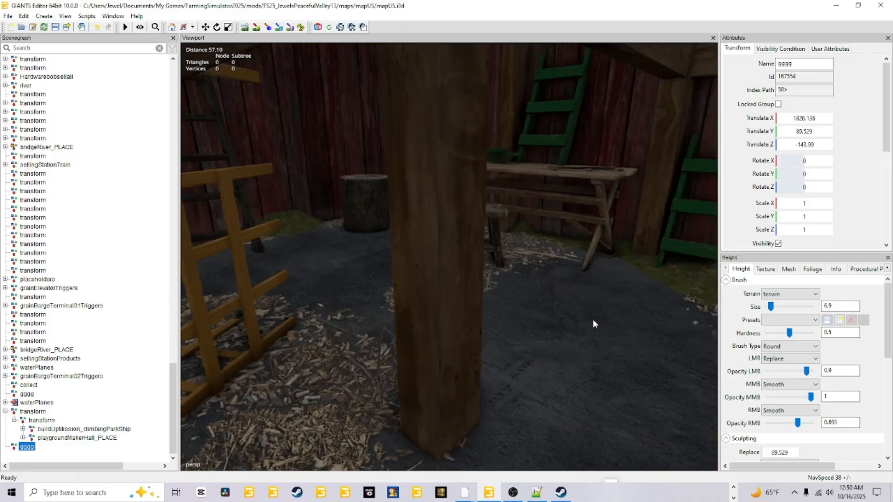
scroll(577, 324, down, 8)
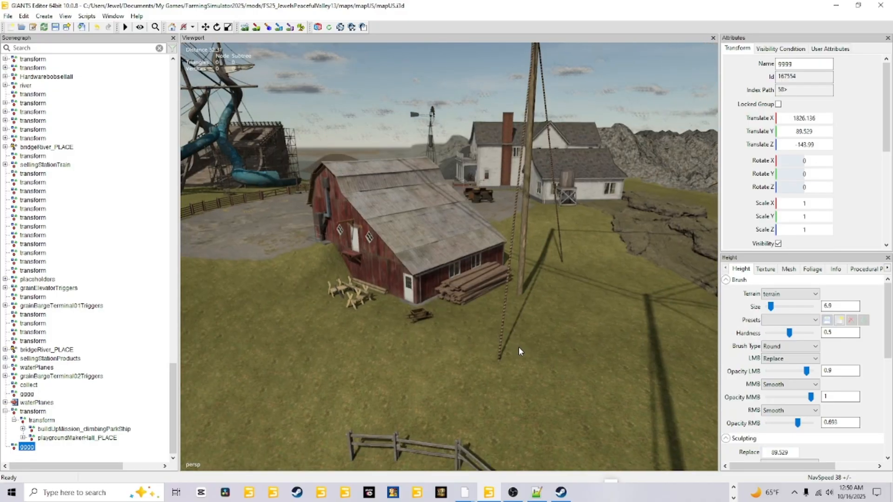
alt+drag(518, 347, 493, 334)
scroll(493, 334, up, 5)
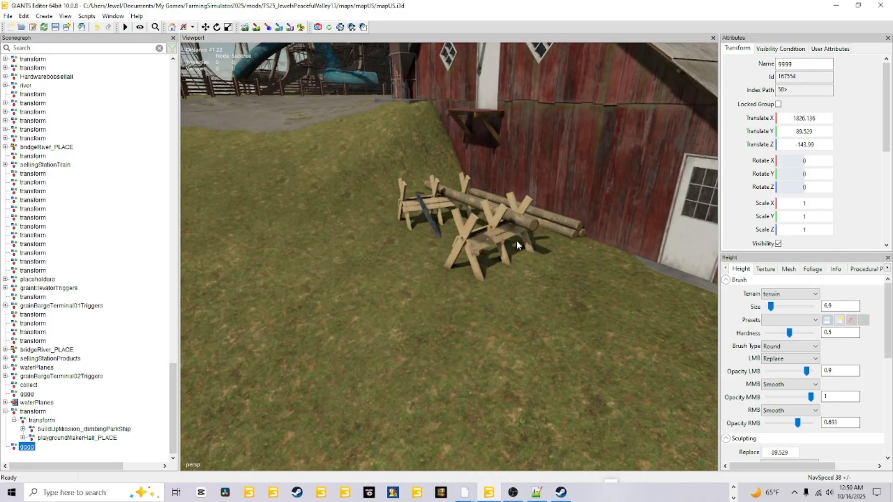
alt+drag(516, 241, 452, 247)
scroll(475, 281, up, 4)
alt+drag(475, 281, 627, 331)
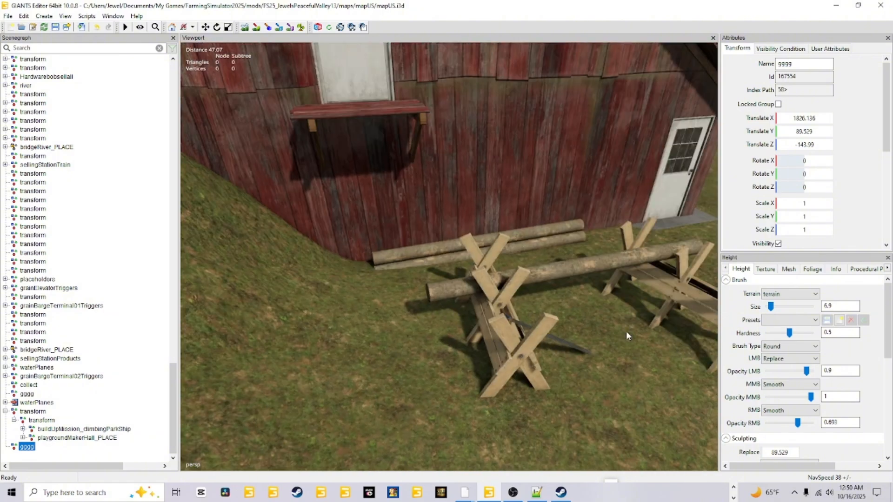
scroll(581, 306, down, 5)
alt+drag(532, 323, 467, 297)
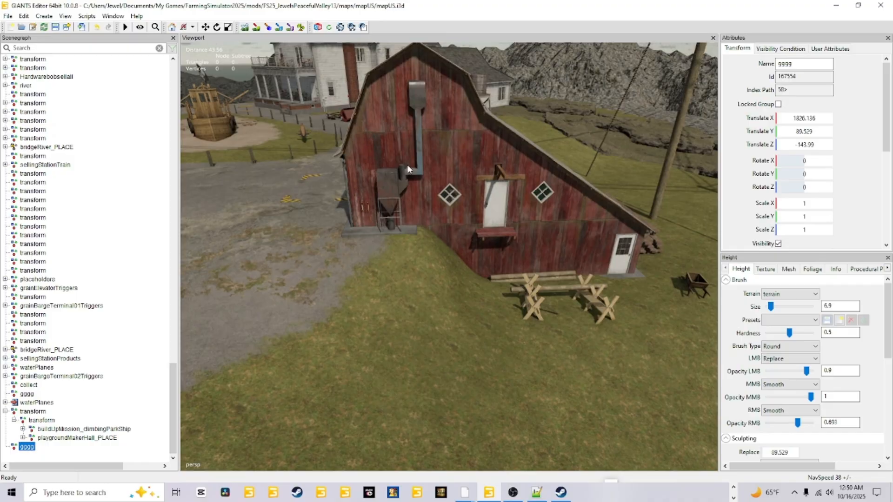
Step: Inspect the wooden play boat, its sand area and the paved yard in front of the white farmhouse
scroll(470, 331, down, 5)
alt+drag(470, 331, 431, 345)
alt+drag(638, 336, 517, 300)
scroll(505, 339, up, 3)
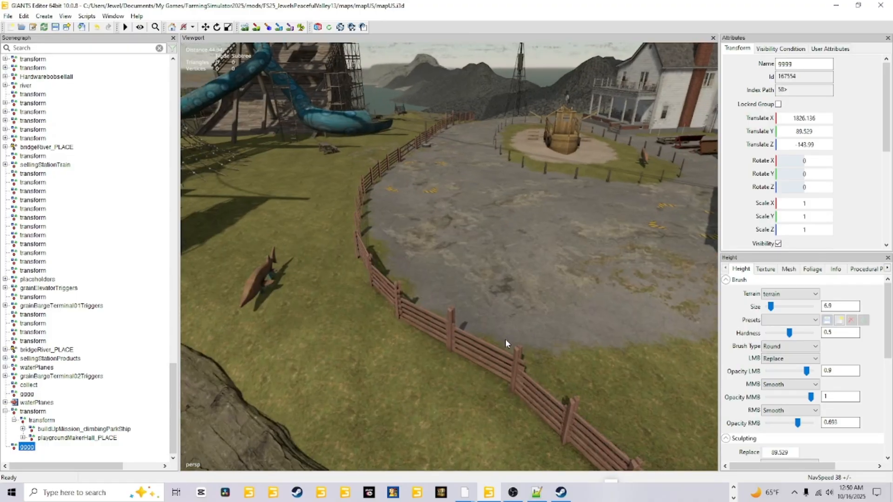
scroll(518, 300, up, 5)
alt+drag(590, 320, 603, 373)
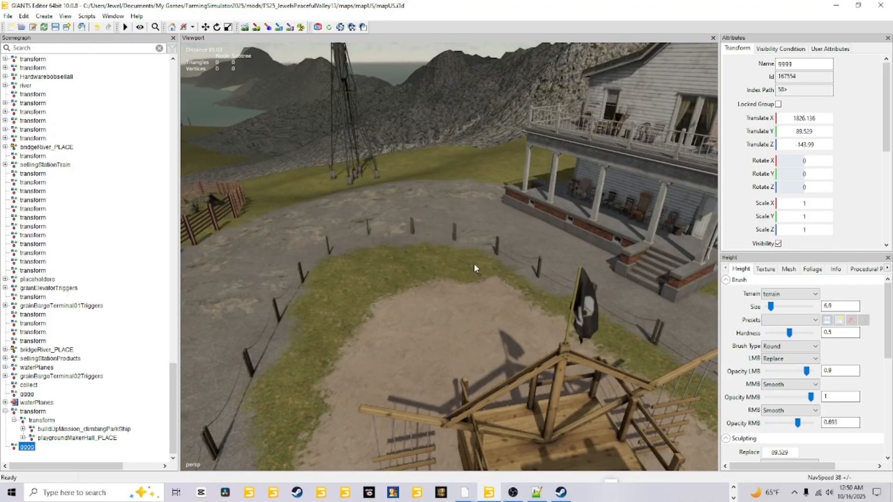
scroll(473, 264, down, 4)
alt+drag(609, 436, 607, 458)
scroll(478, 418, up, 5)
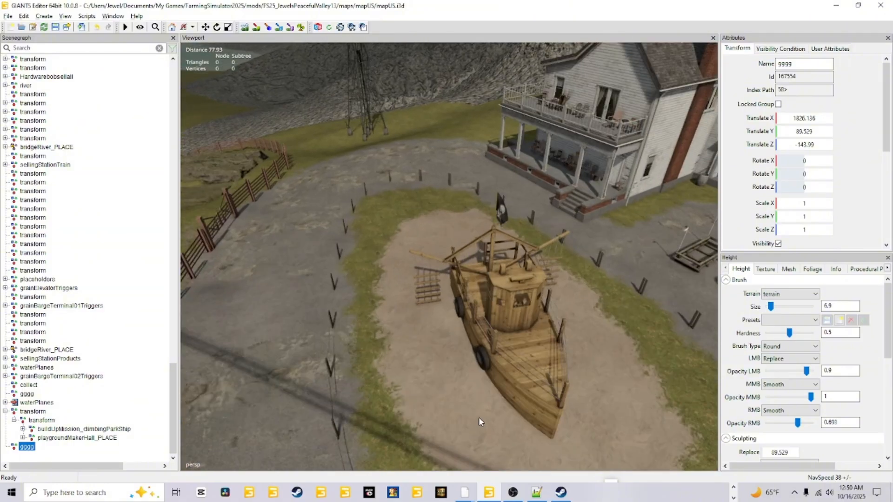
Step: Inspect the pirate ship playground up close, including its interior timber framework
alt+drag(481, 343, 836, 275)
scroll(486, 371, up, 5)
alt+drag(446, 260, 720, 290)
scroll(549, 292, down, 3)
scroll(504, 268, down, 5)
alt+drag(460, 301, 508, 345)
scroll(524, 311, up, 5)
alt+drag(523, 311, 364, 275)
scroll(424, 381, up, 5)
alt+drag(424, 381, 284, 349)
scroll(510, 372, up, 4)
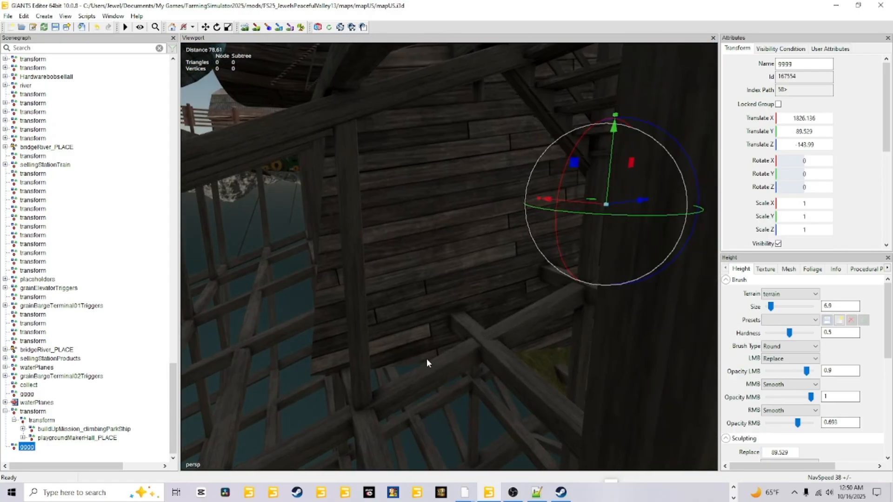
Step: Examine the ship's wooden stairs and landing, and the whole playground on its terrain
mouse_move(427, 363)
alt+mouse_down()
mouse_move(556, 382)
mouse_move(480, 353)
mouse_move(482, 335)
mouse_move(500, 366)
mouse_move(494, 429)
mouse_move(501, 405)
mouse_move(624, 404)
mouse_move(506, 398)
mouse_move(509, 386)
mouse_move(570, 375)
mouse_move(572, 341)
mouse_move(861, 345)
alt+mouse_up()
scroll(557, 382, up, 1)
scroll(487, 405, up, 2)
scroll(493, 429, up, 2)
scroll(506, 398, up, 4)
scroll(476, 307, down, 4)
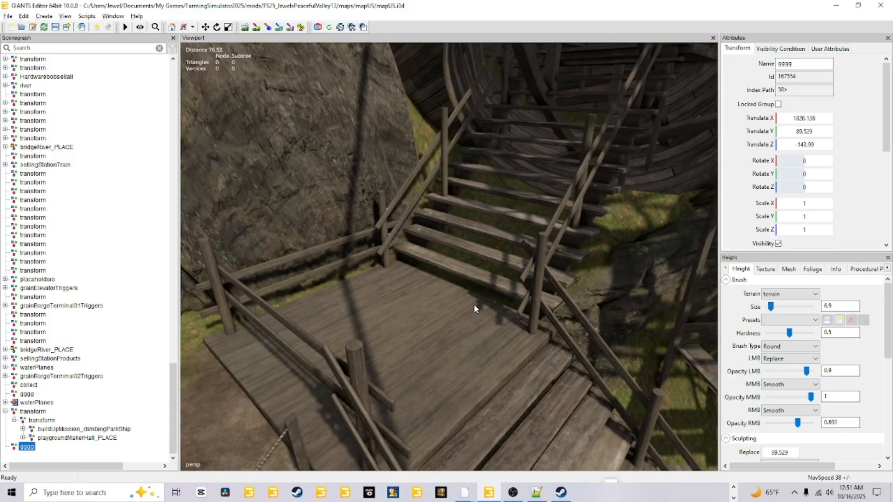
alt+drag(474, 304, 470, 376)
scroll(549, 320, down, 5)
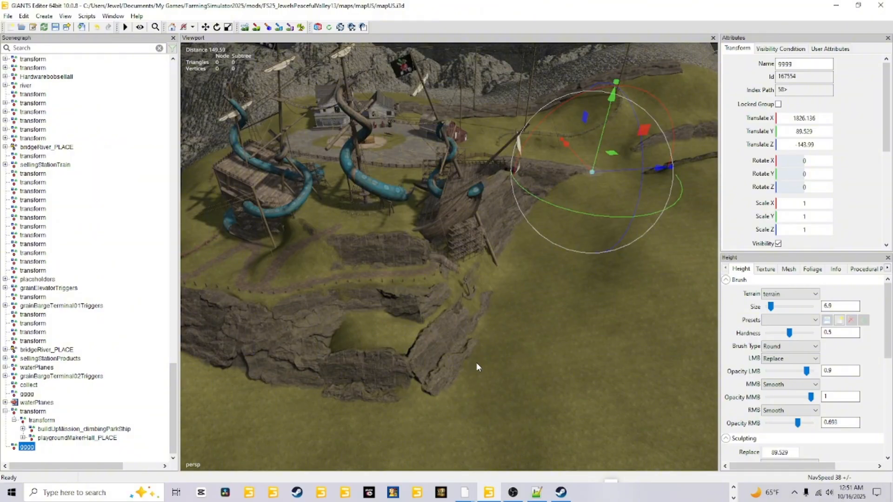
alt+drag(513, 385, 525, 327)
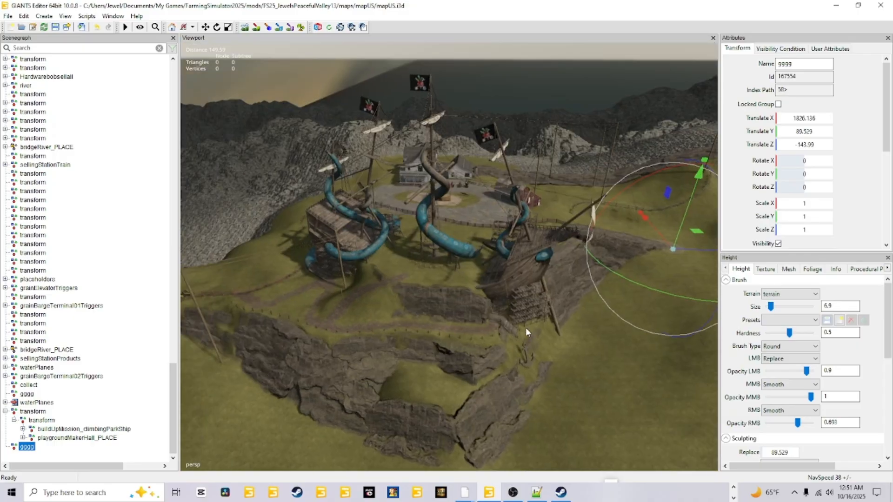
scroll(504, 322, down, 3)
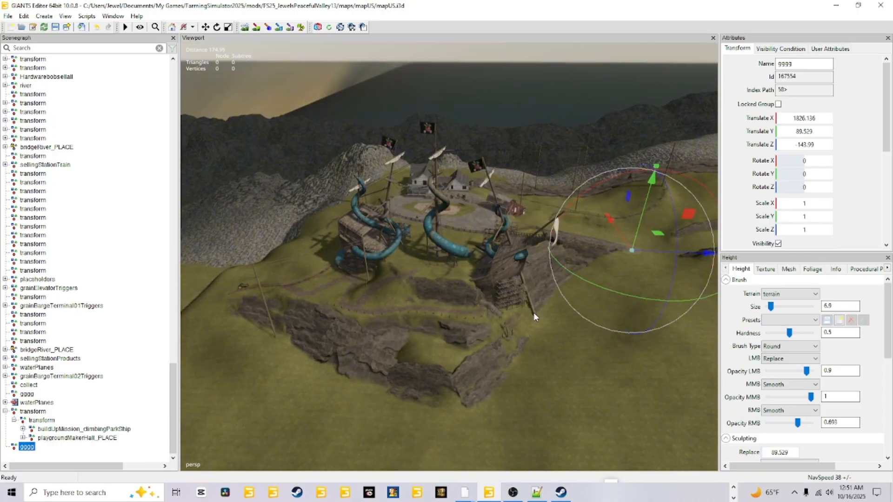
Step: Move buildUpMission_climbingParkShip out of the imported transform group into the gameplay group near the start of the scenegraph
click(136, 421)
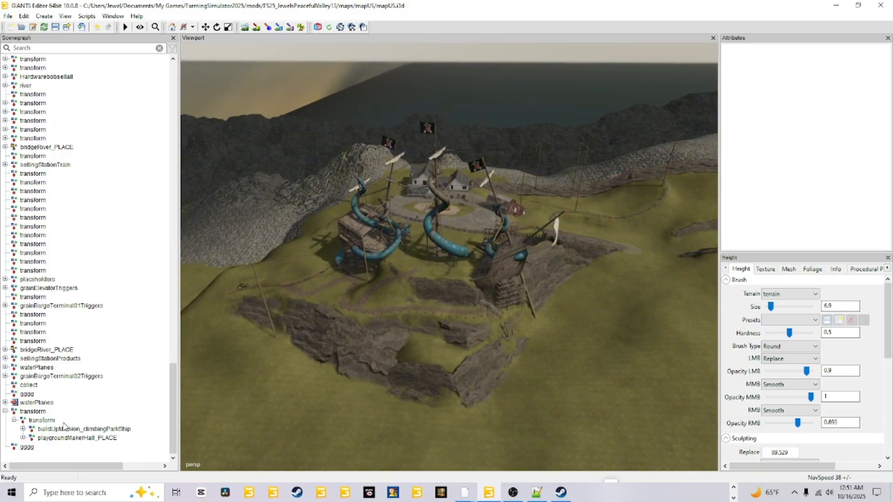
click(37, 413)
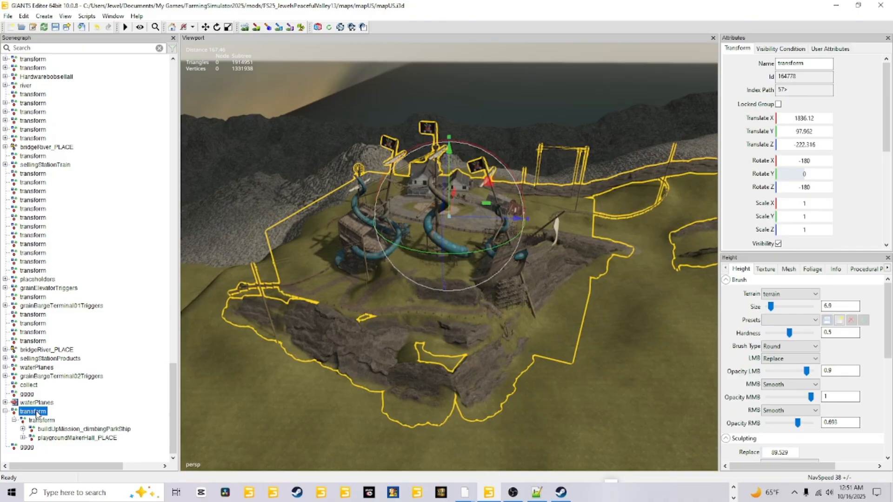
click(63, 430)
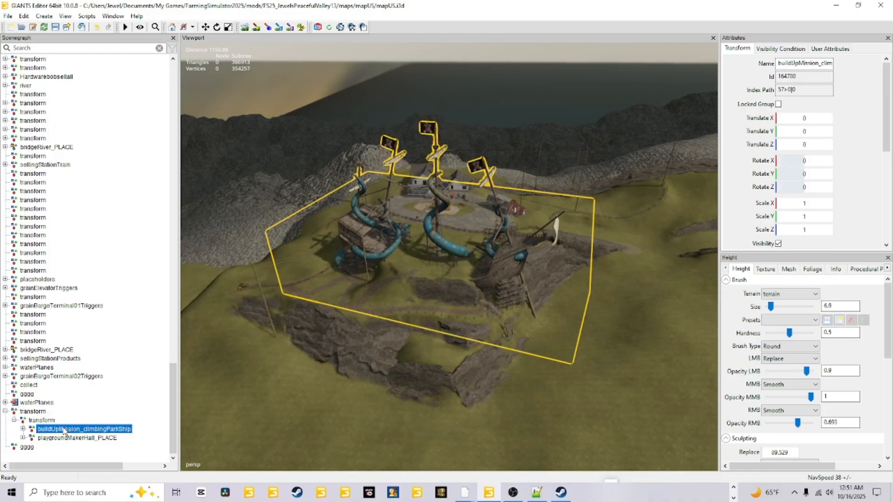
click(63, 429)
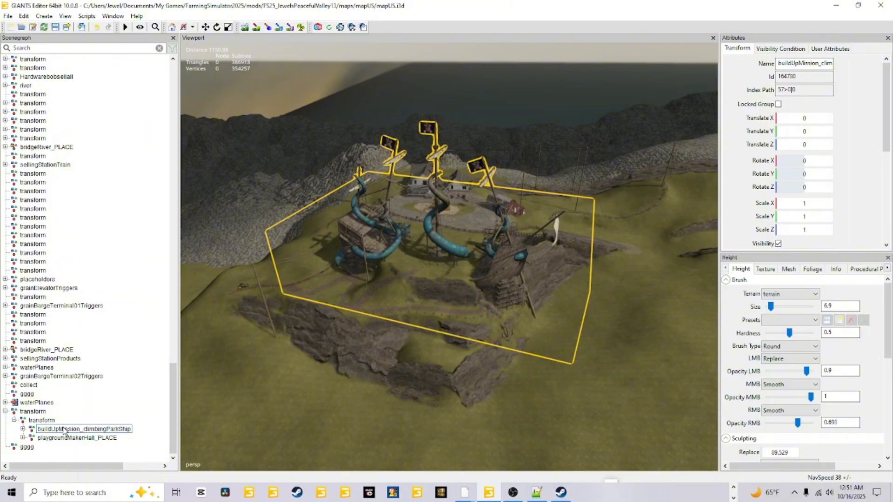
scroll(144, 60, up, 4)
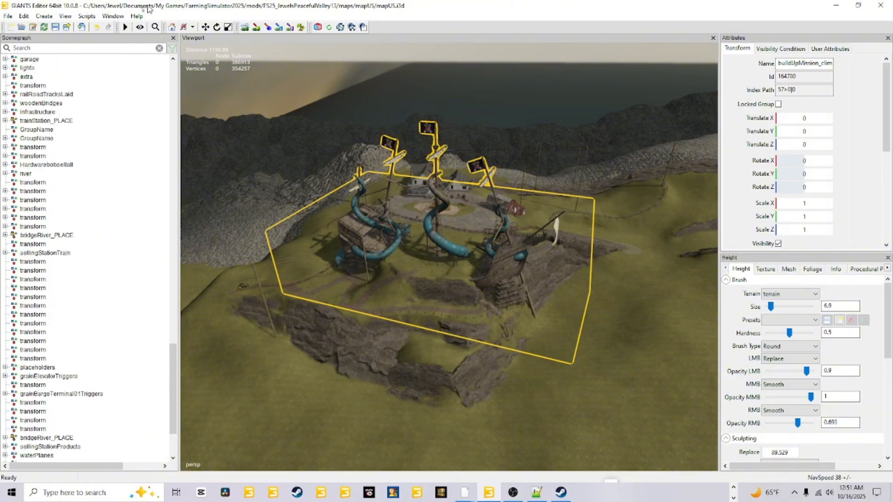
drag(148, 6, 40, 95)
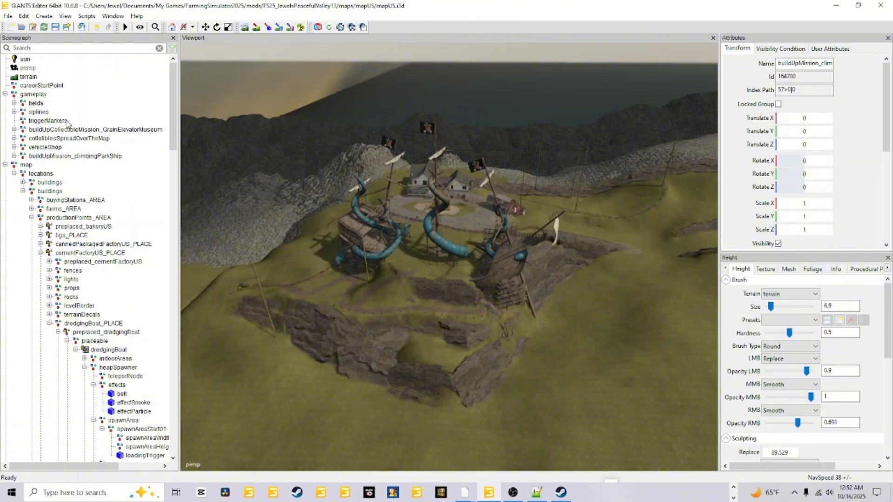
click(54, 157)
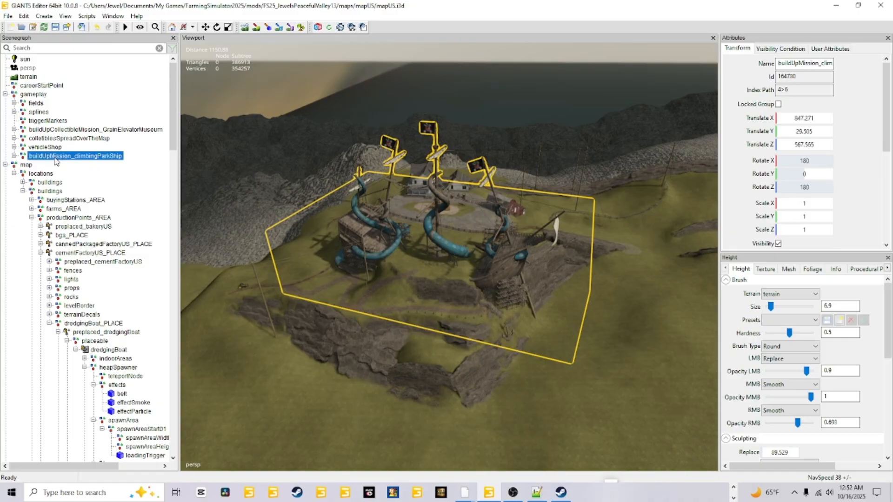
click(45, 95)
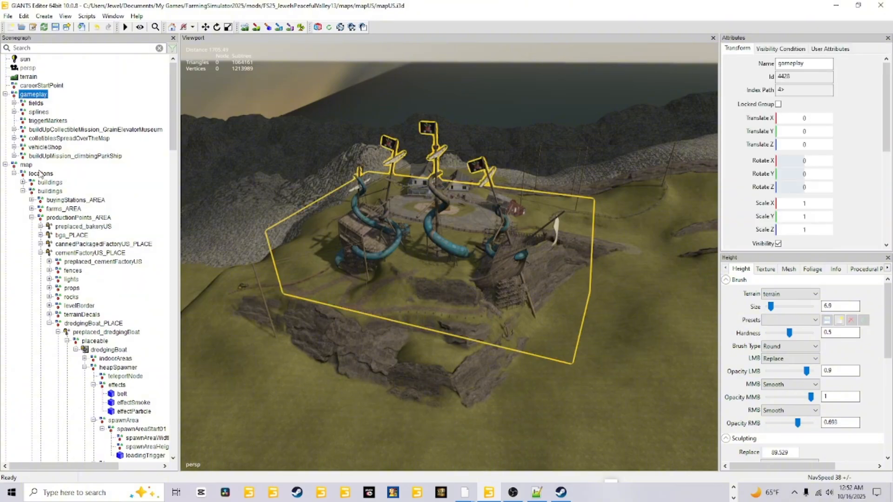
Step: Collapse the cementFactoryUS_PLACE, cooperUS_PLACE and sellingStations_AREA groups in the scenegraph
click(41, 253)
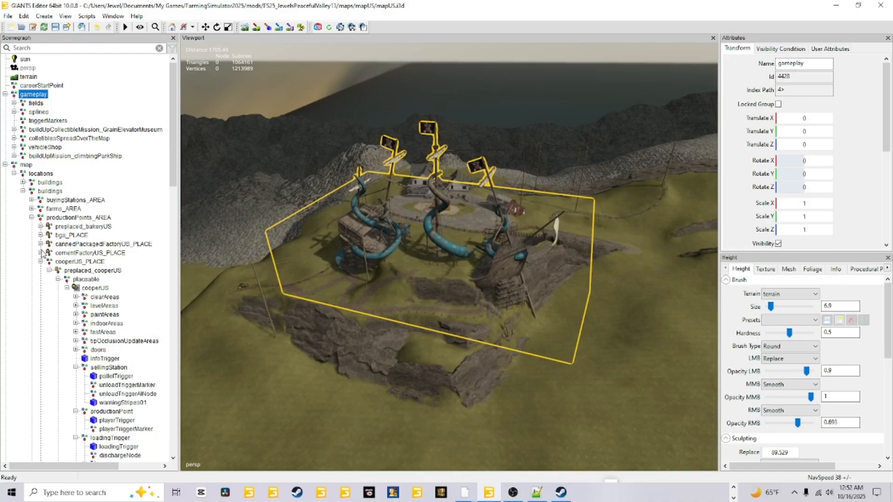
click(41, 261)
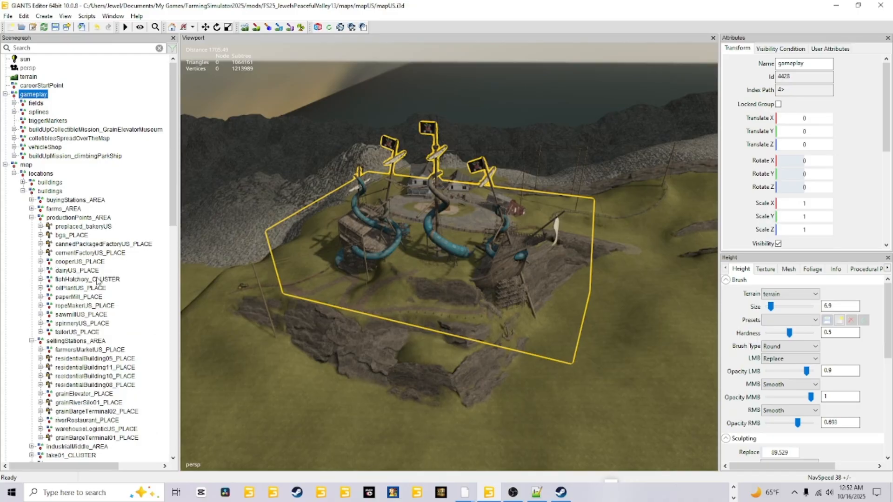
scroll(112, 281, down, 1)
scroll(112, 281, down, 4)
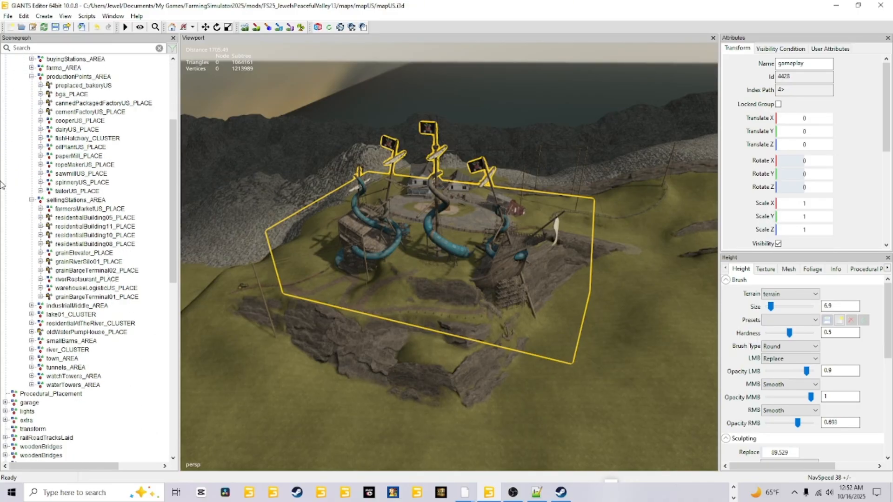
click(31, 200)
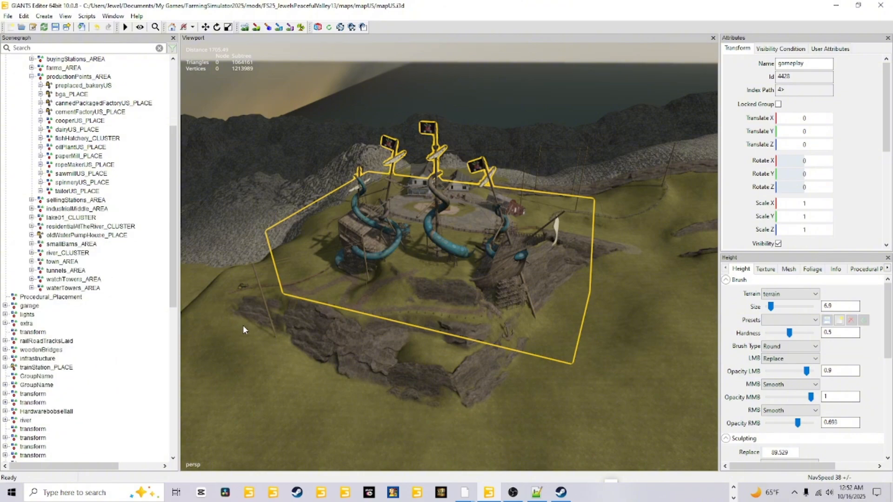
scroll(163, 322, down, 1)
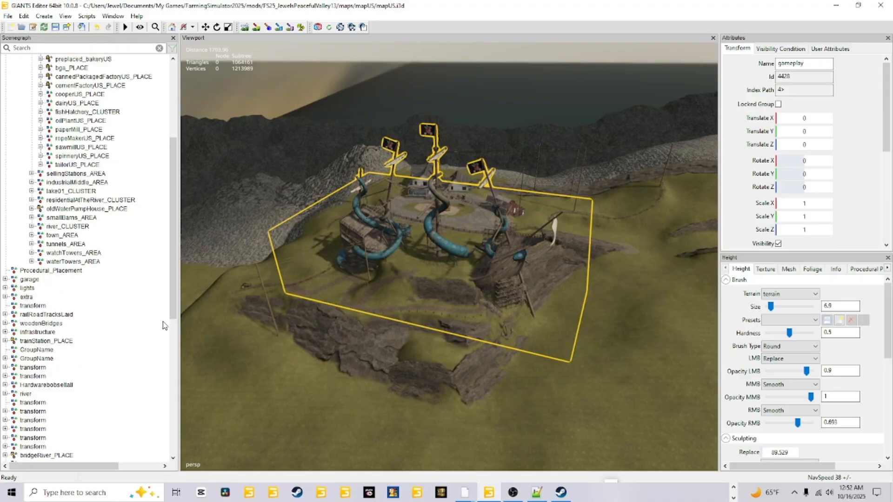
Step: Move playgroundMakerHall_PLACE from the imported transform group into productionPoints_AREA under the map's buildings
drag(173, 313, 172, 445)
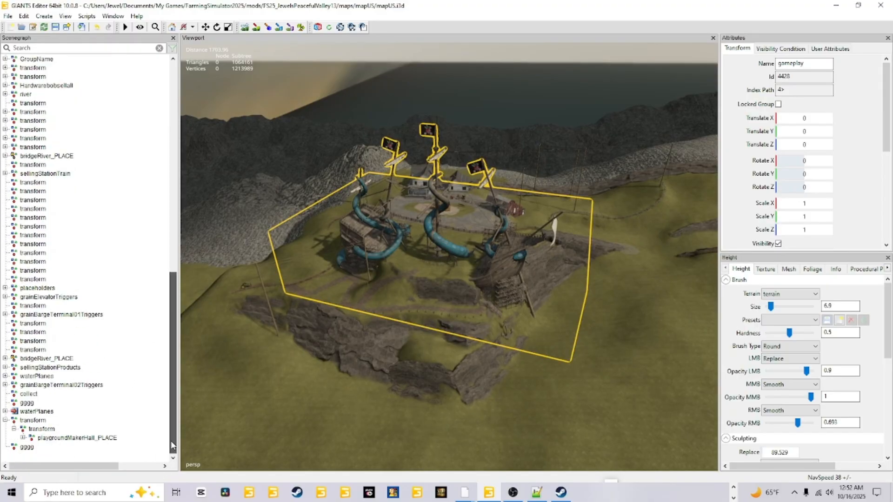
click(77, 439)
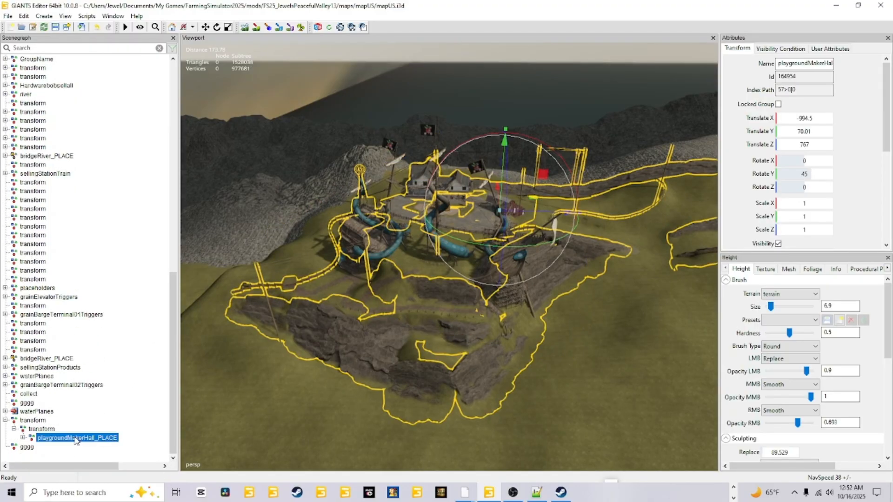
click(77, 439)
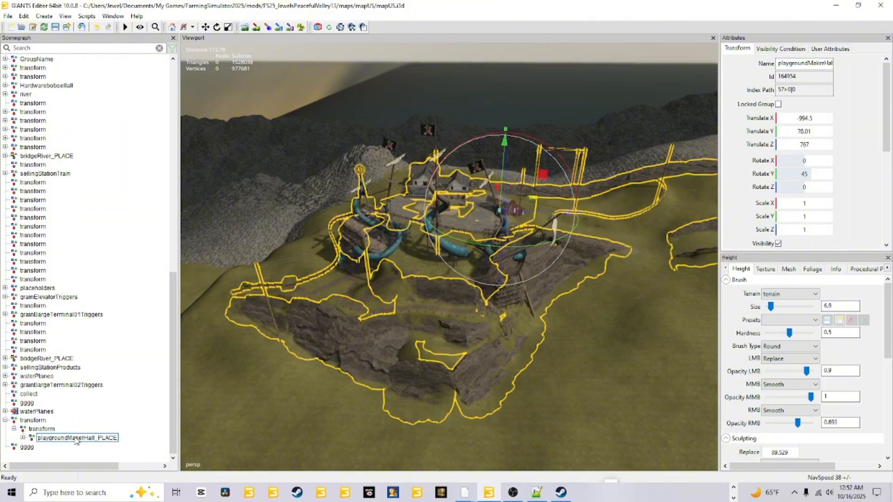
drag(77, 440, 93, 183)
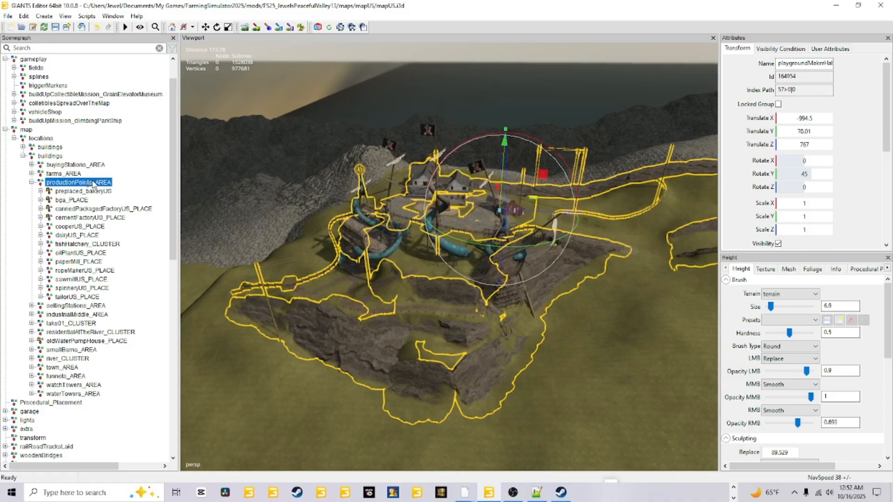
Step: Finish placing playgroundMakerHall_PLACE in productionPoints_AREA and move it up the list to sit between paperMill_PLACE and ropeMakerUS_PLACE
drag(94, 183, 93, 184)
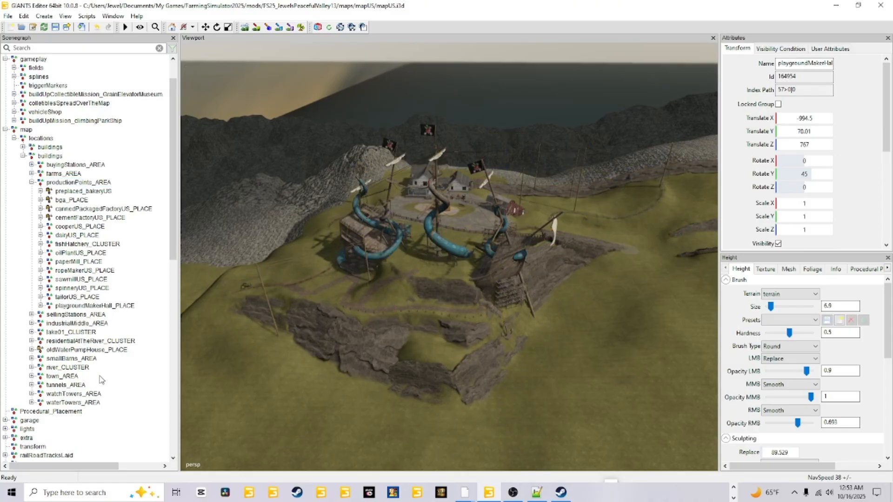
click(95, 306)
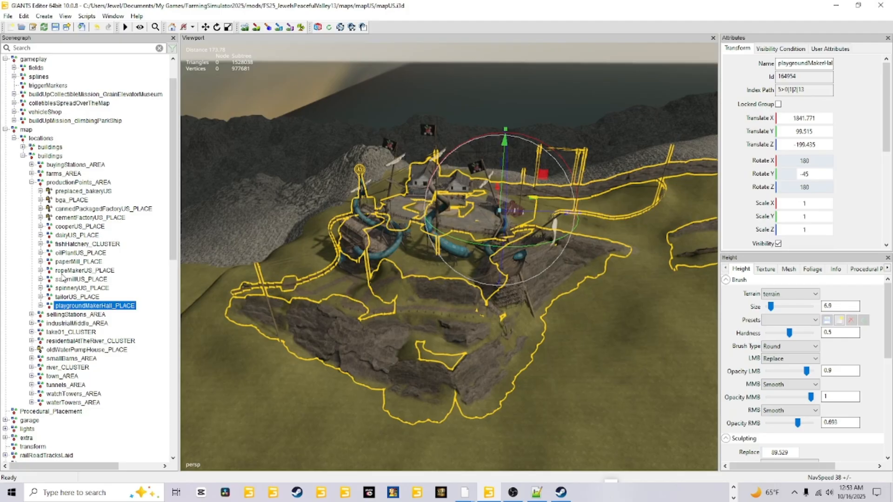
right_click(84, 307)
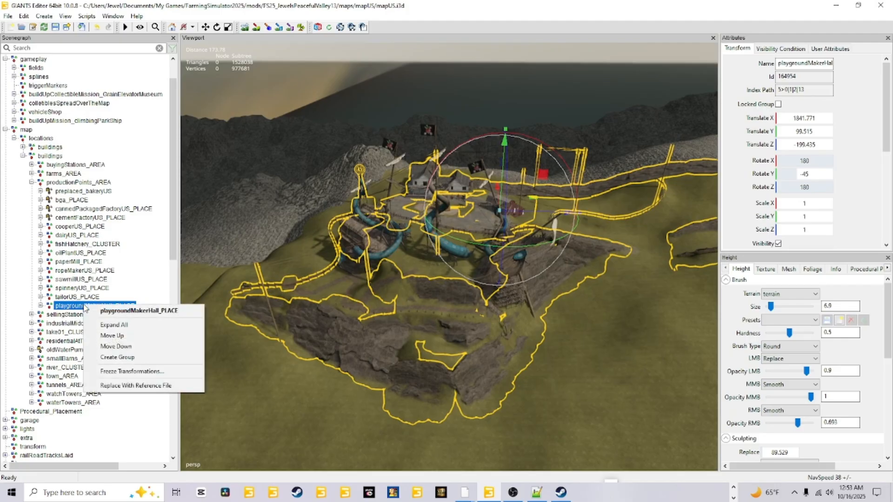
click(111, 336)
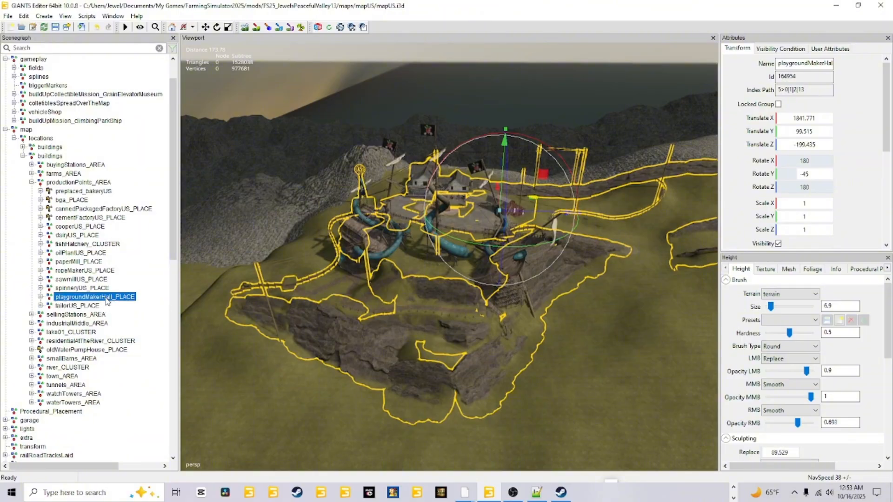
right_click(107, 301)
click(130, 329)
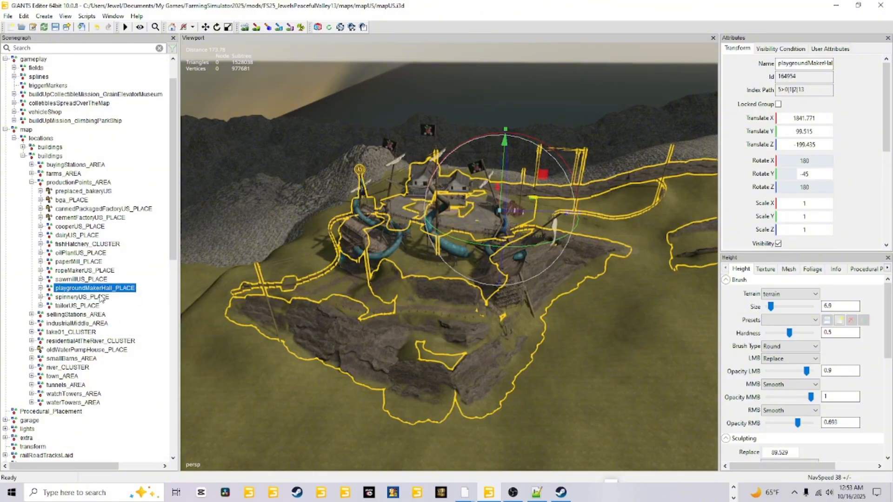
right_click(104, 288)
click(126, 318)
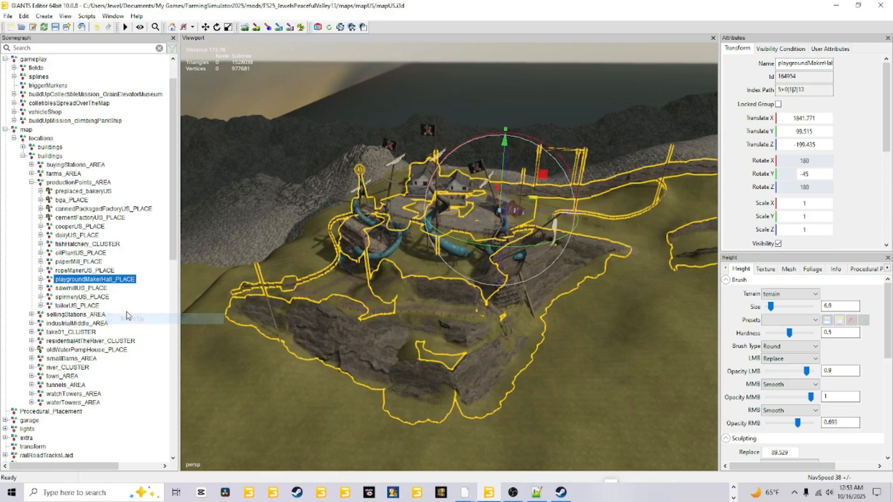
right_click(105, 279)
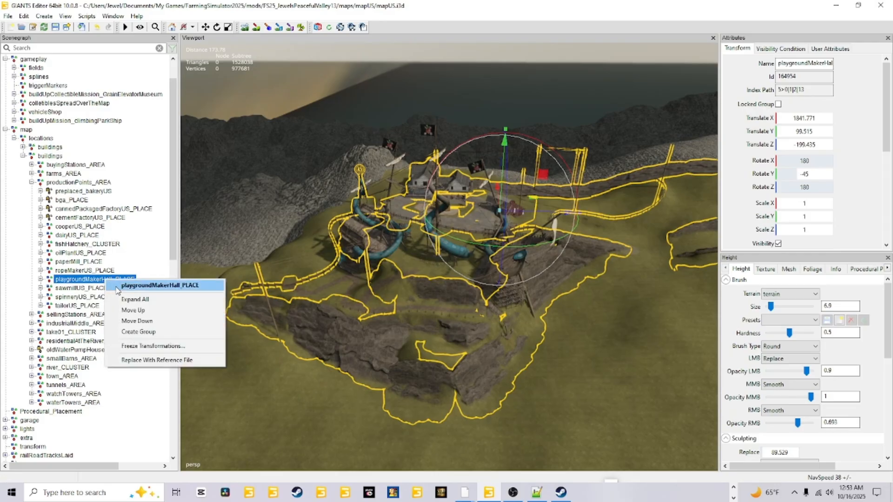
click(132, 312)
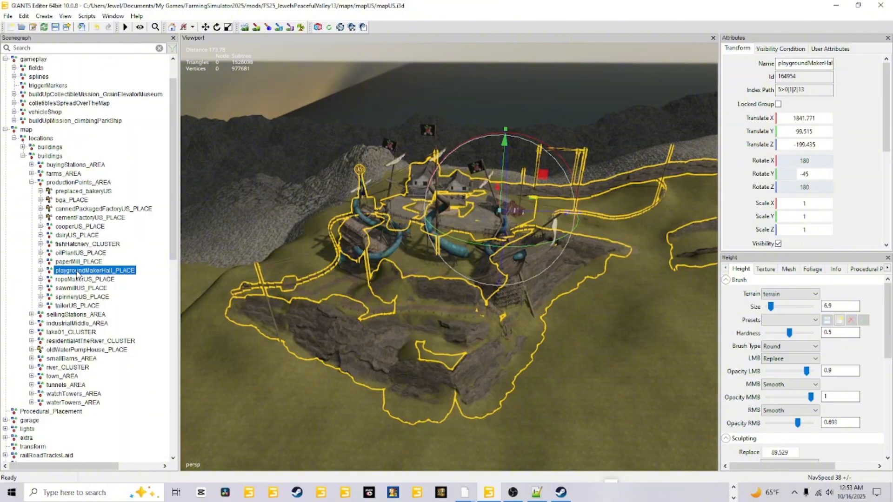
Step: Expand playgroundMakerHall_PLACE and examine the user attributes of preplaced_playgroundMakerHall, including its uniqueId and xmlFilename
scroll(54, 112, up, 2)
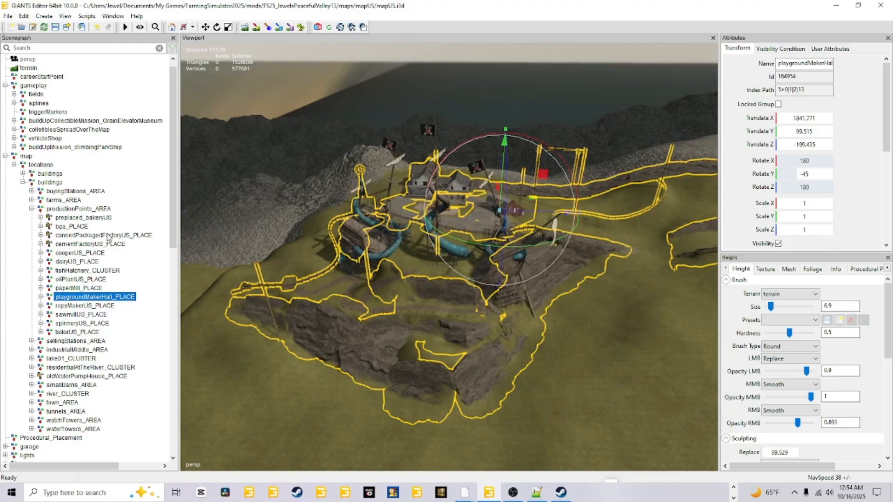
click(67, 209)
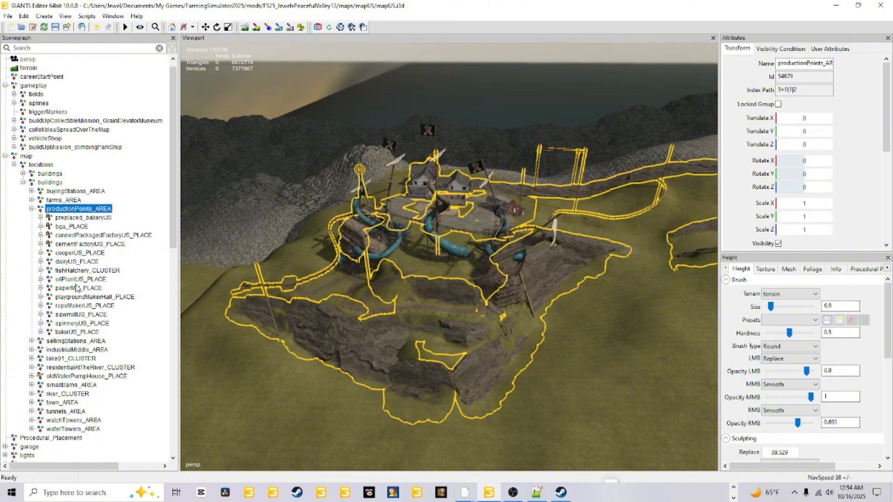
click(95, 300)
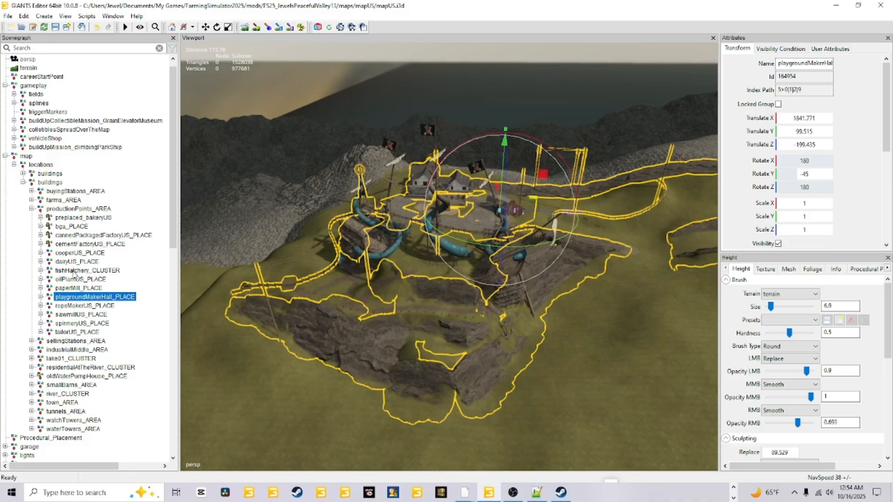
click(41, 297)
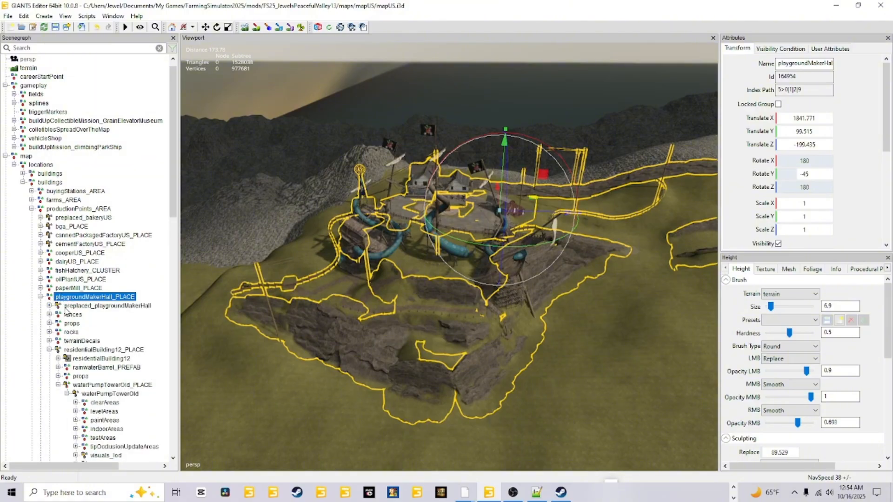
click(78, 306)
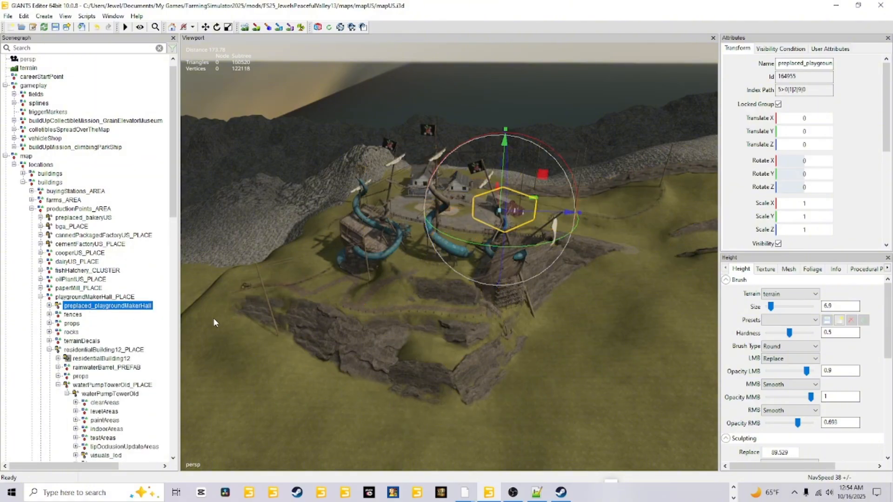
click(826, 49)
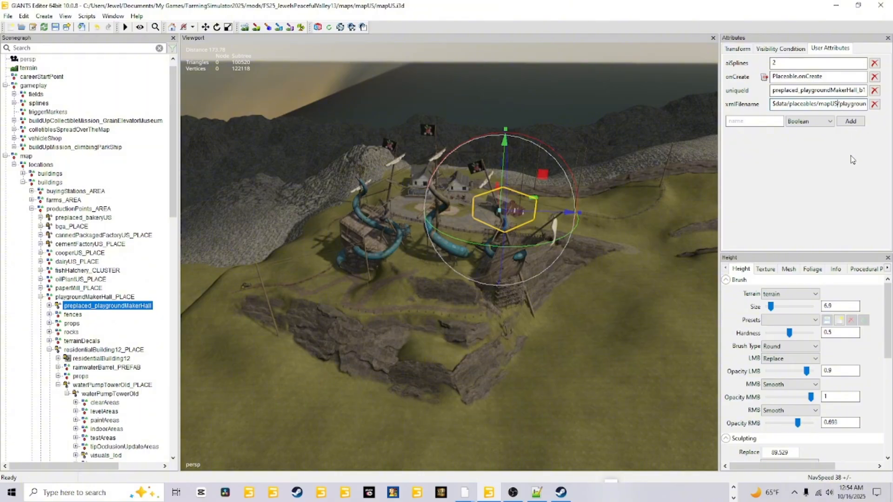
key(Right)
key(Right)
key(Right)
key(Right)
key(Right)
key(Right)
key(Right)
key(Right)
key(Right)
key(Right)
key(Right)
key(Right)
key(Right)
key(Right)
key(Right)
key(Right)
key(Right)
key(Right)
key(Right)
key(Right)
key(Left)
key(Left)
key(Left)
key(Left)
key(Left)
key(Left)
key(Left)
key(Left)
key(Left)
key(Left)
key(Left)
key(Left)
key(Left)
key(Left)
key(Left)
key(Left)
key(Left)
key(Left)
key(Left)
key(Left)
Step: Expand buildUpMission_climbingParkShip and read the full uniqueId and xmlFilename attributes of preplaced_playGroundMakerShip
scroll(66, 181, up, 1)
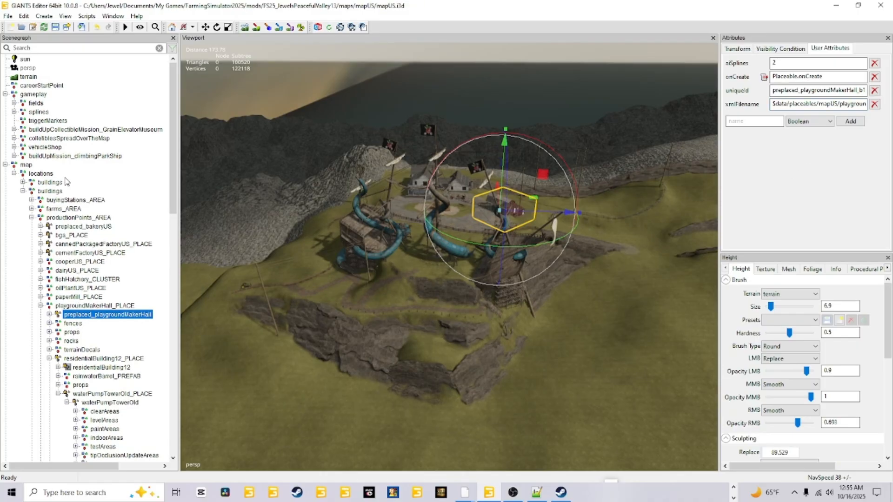
click(15, 157)
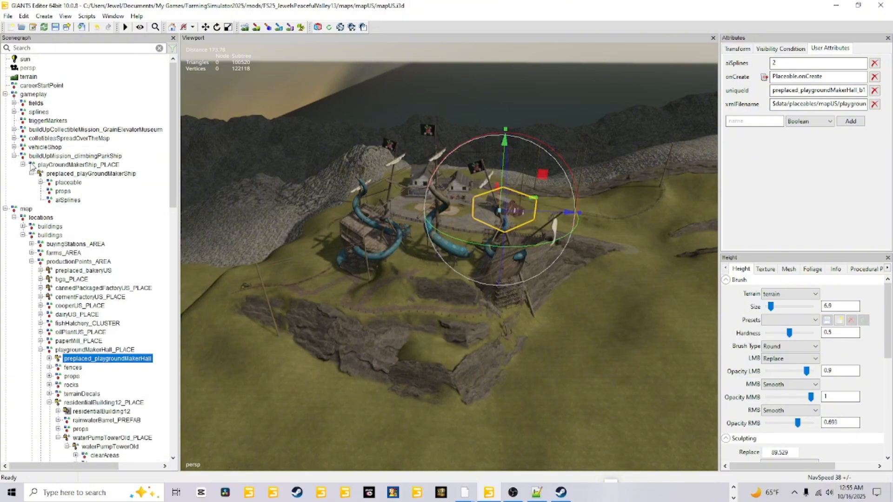
click(56, 175)
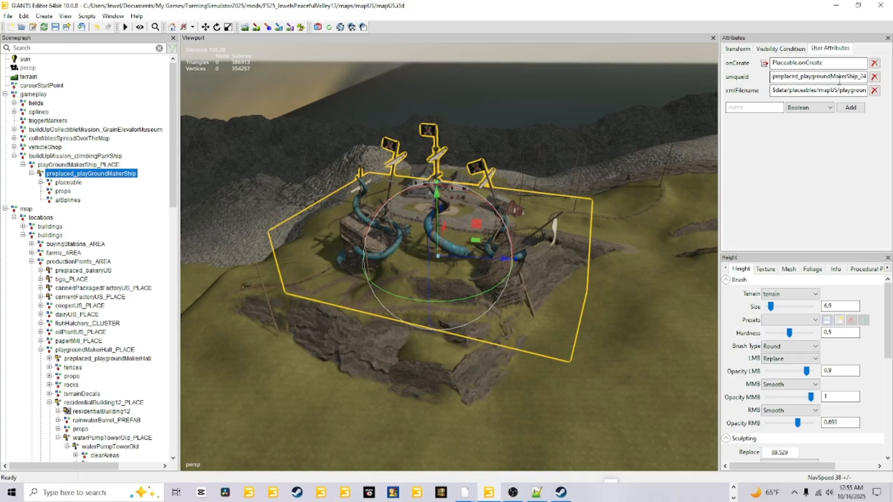
click(830, 77)
key(Right)
key(Right)
key(Right)
key(Right)
key(Right)
key(Right)
key(Right)
key(Right)
key(Right)
key(Right)
key(Right)
key(Right)
key(Right)
key(Right)
key(Right)
key(Right)
key(Right)
key(Right)
key(Right)
key(Right)
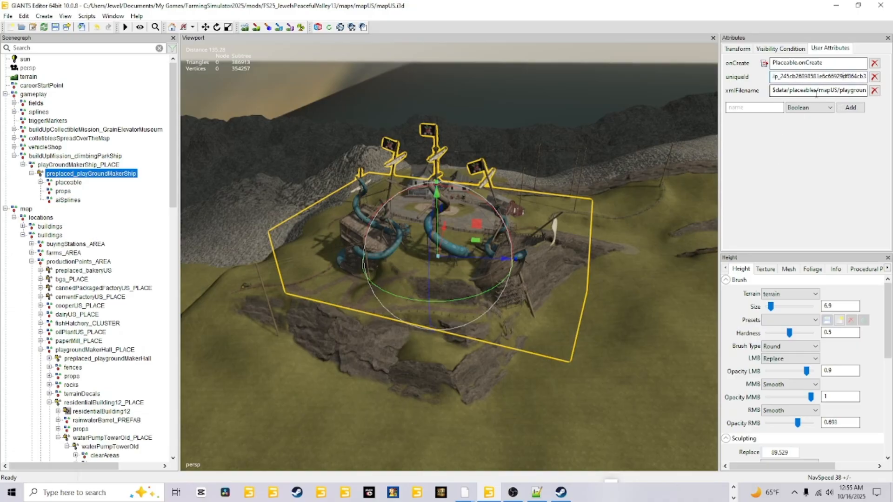
click(818, 93)
key(Right)
key(Right)
key(Right)
key(Right)
key(Right)
key(Right)
key(Right)
key(Right)
key(Right)
key(Right)
key(Right)
key(Right)
key(Right)
key(Right)
key(Right)
key(Right)
key(Right)
key(Right)
key(Right)
key(Right)
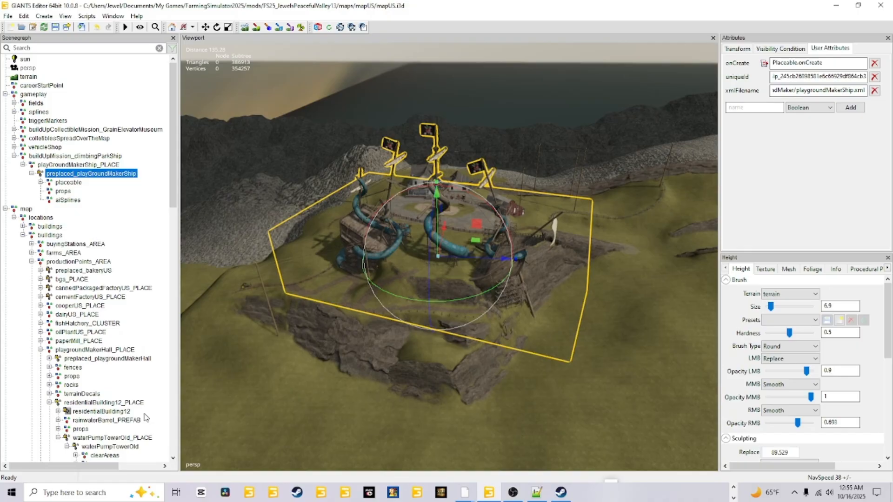
Step: Save the map with the relocated playground groups and clear the selection
click(56, 29)
click(130, 155)
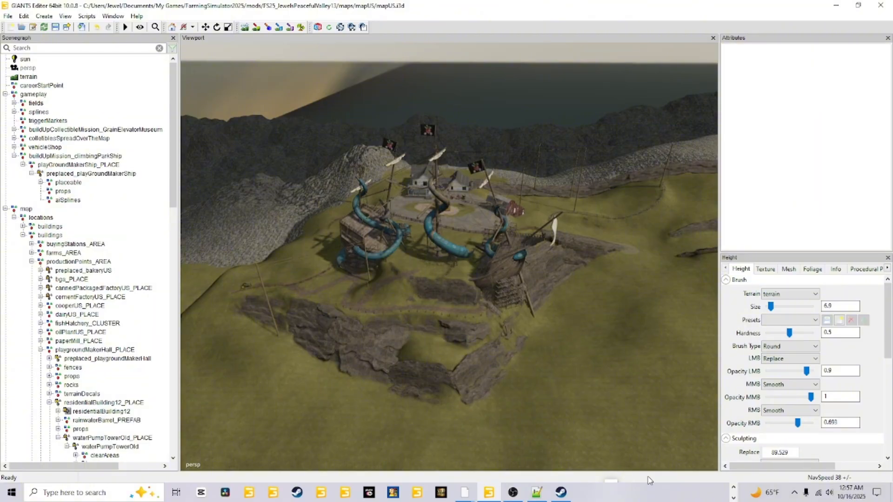
Step: Switch to File Explorer and open placeables.xml from the base game's mapUS config folder in Notepad++
click(733, 494)
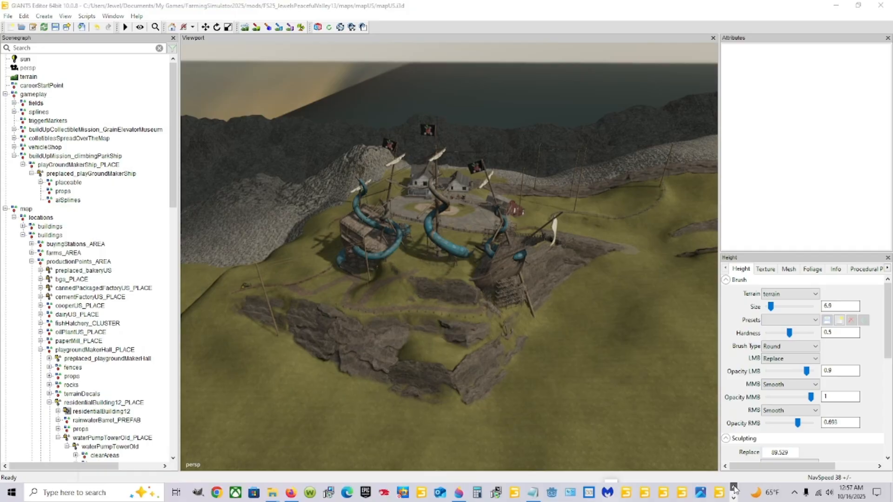
mouse_move(270, 497)
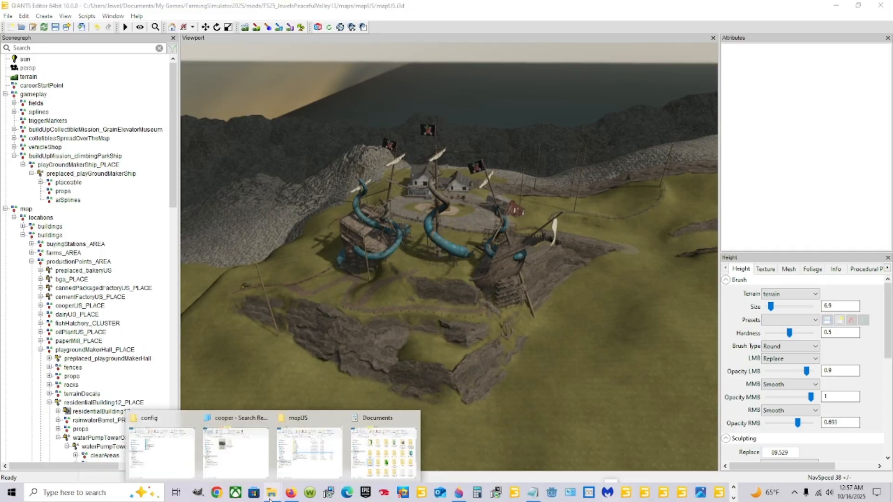
click(305, 450)
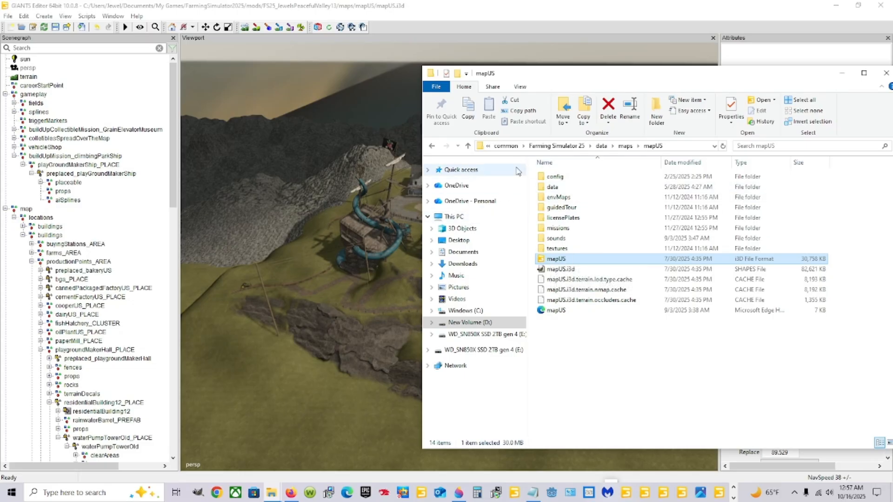
right_click(273, 494)
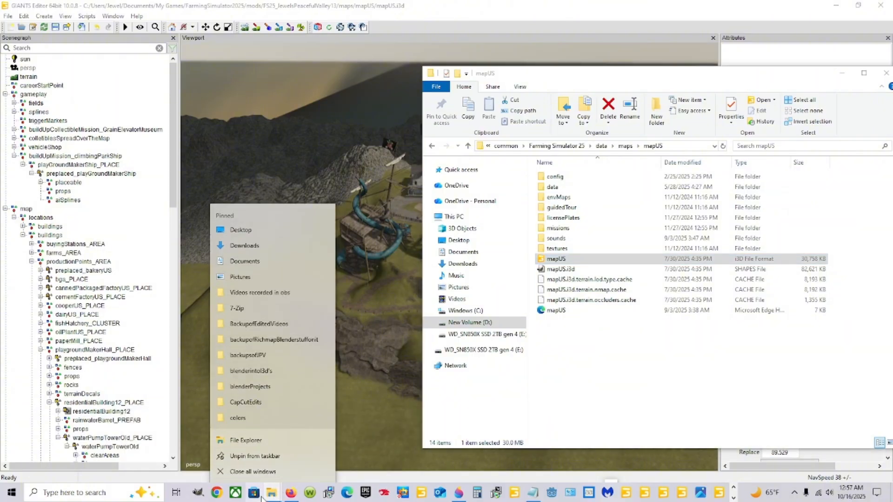
click(697, 378)
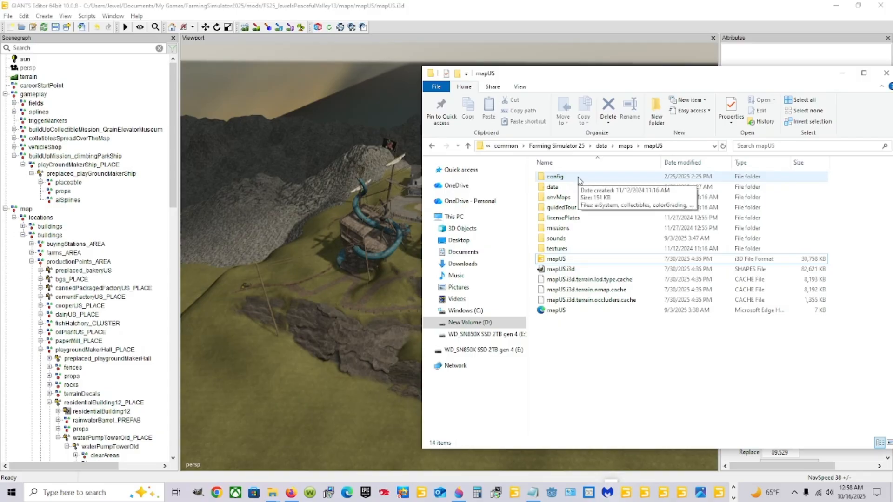
double_click(554, 177)
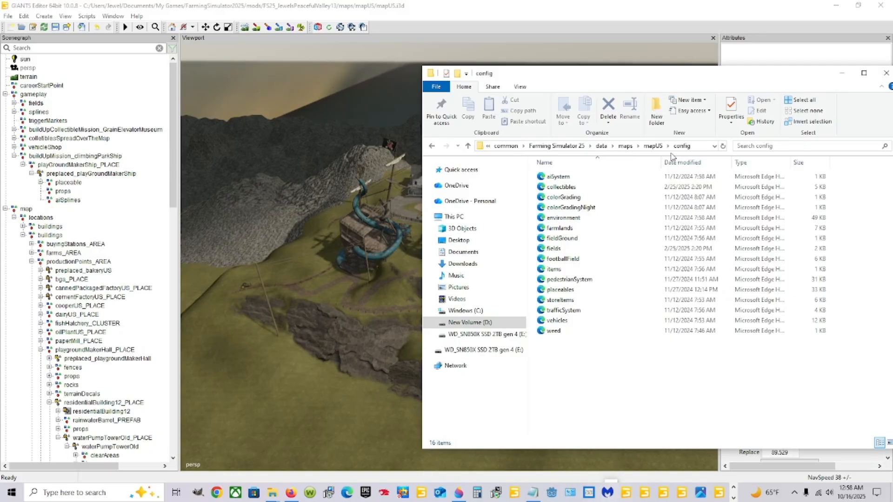
click(572, 291)
right_click(572, 292)
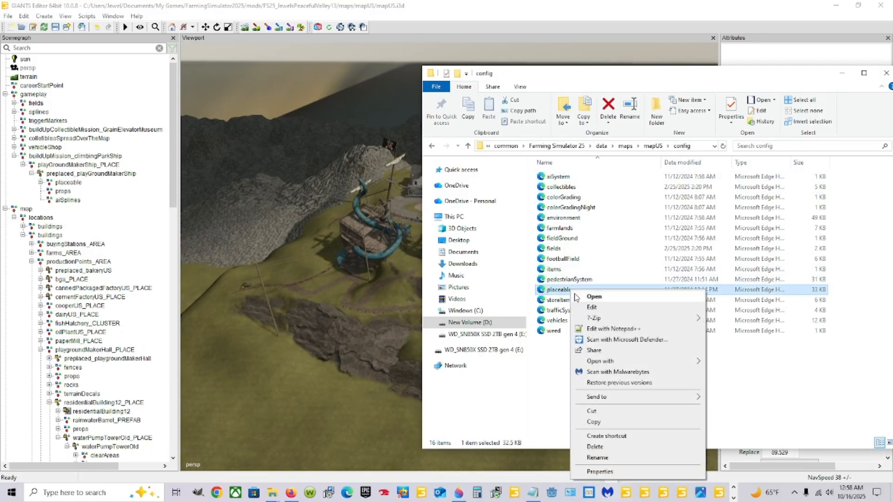
click(603, 330)
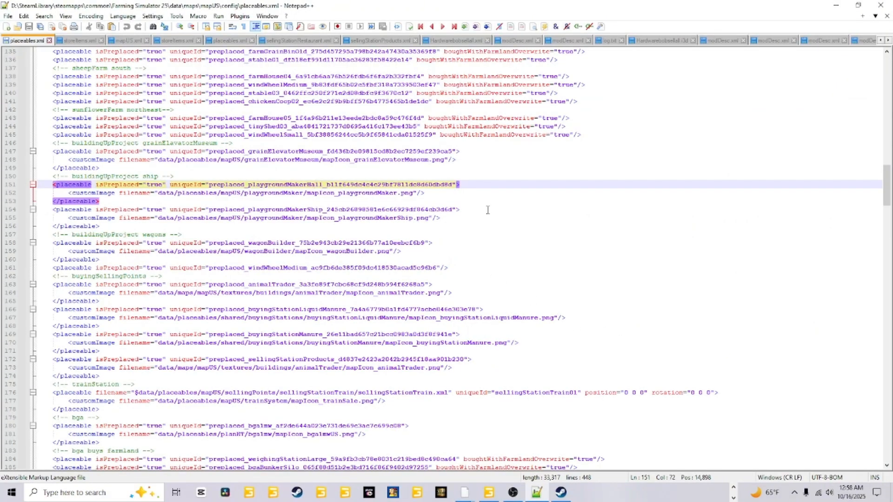
Step: Search placeables.xml for "Hall" to locate the playground maker hall entry, and close the search
key(ctrl+f)
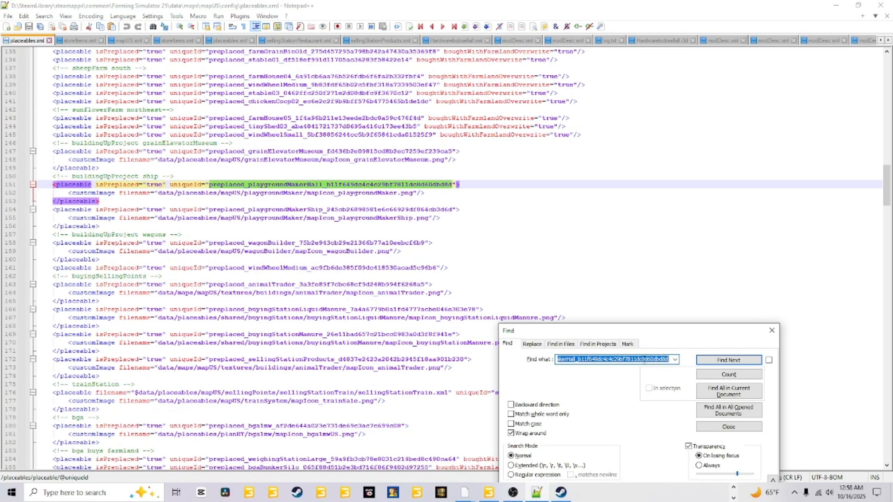
text(Hall)
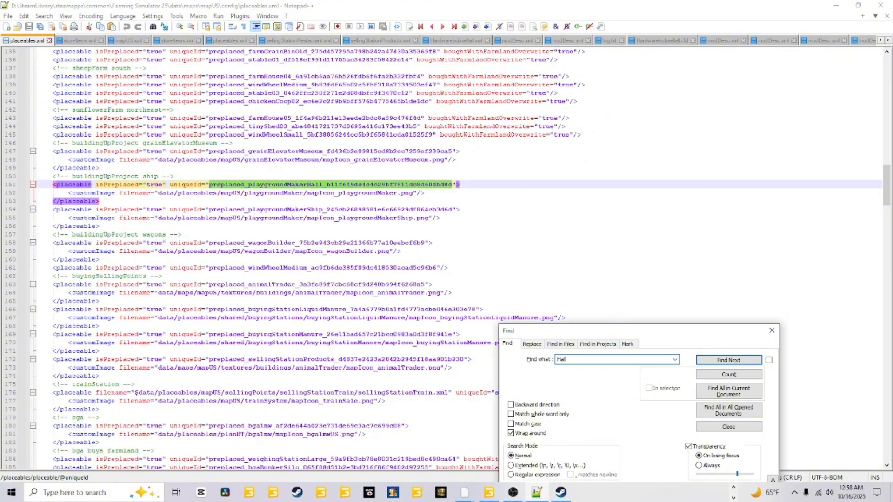
click(715, 361)
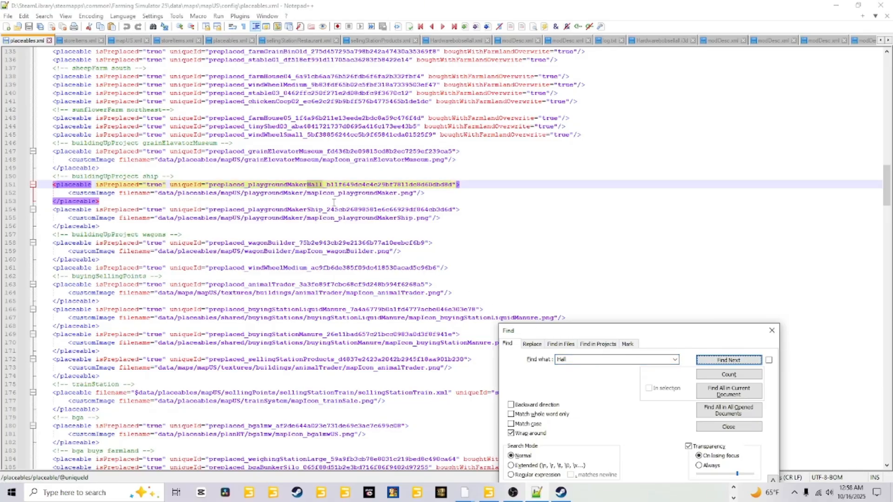
click(778, 337)
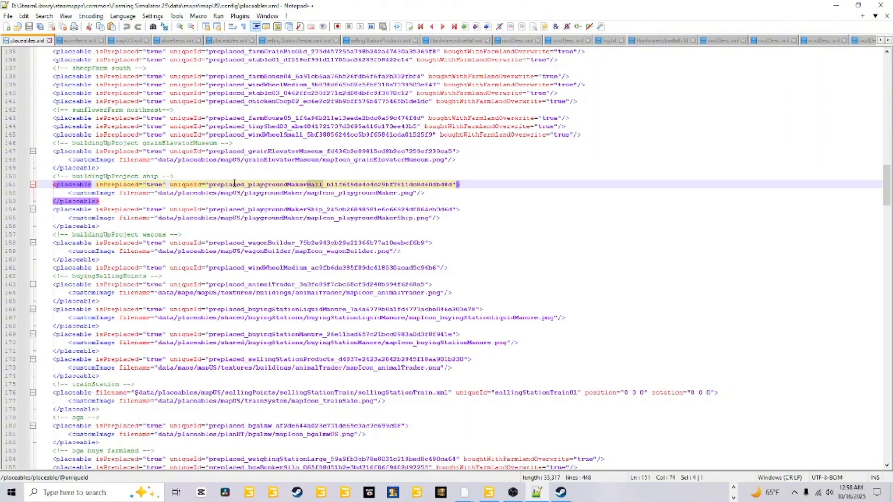
Step: Copy the whole "buildingUpProject ship" block, including the playgroundMakerHall and playgroundMakerShip placeable entries, from the base game's placeables.xml
click(118, 225)
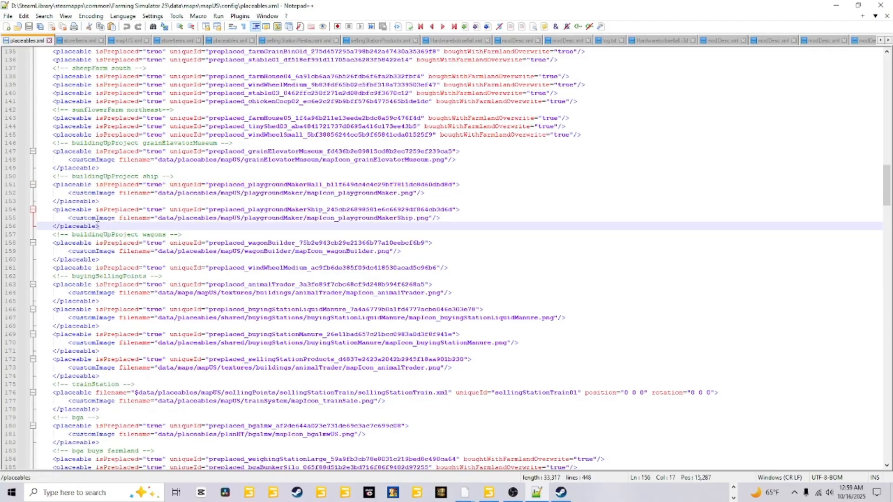
drag(99, 227, 1, 175)
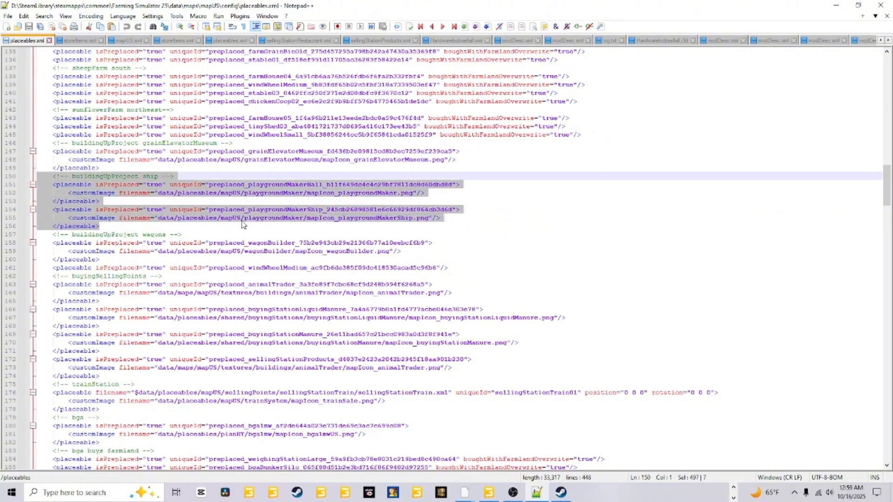
right_click(73, 195)
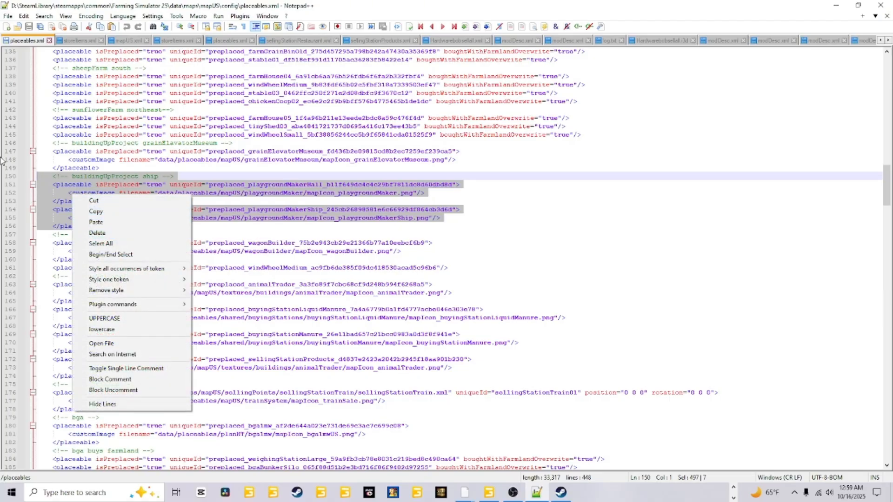
click(96, 212)
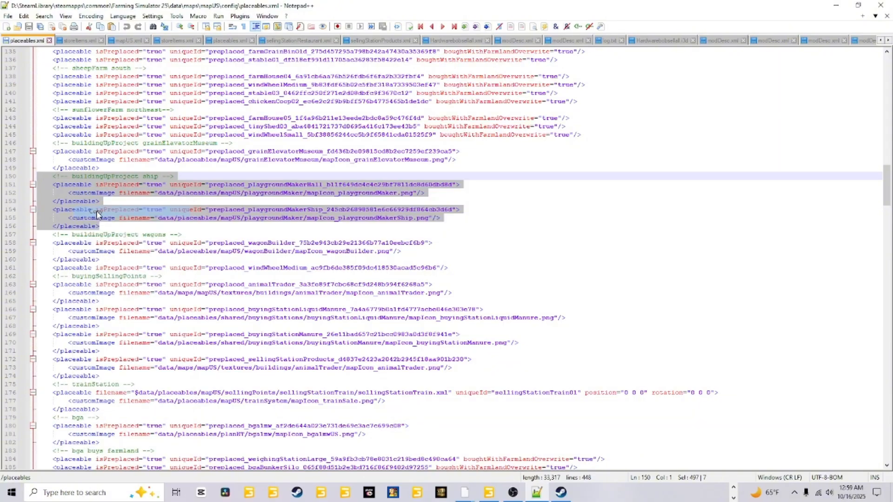
click(481, 201)
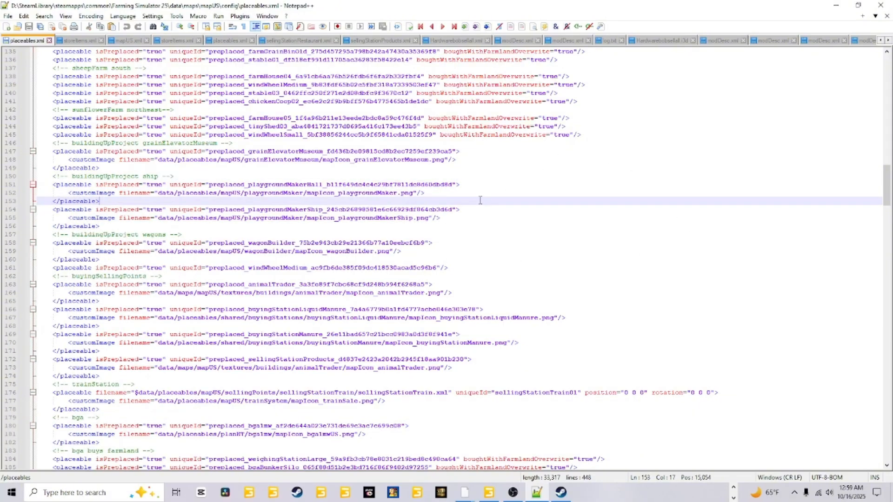
Step: Switch to File Explorer and open placeables.xml from the FS25_JewelsPeacefulValley13 mod's maps/mapUS/config folder in Notepad++
click(733, 488)
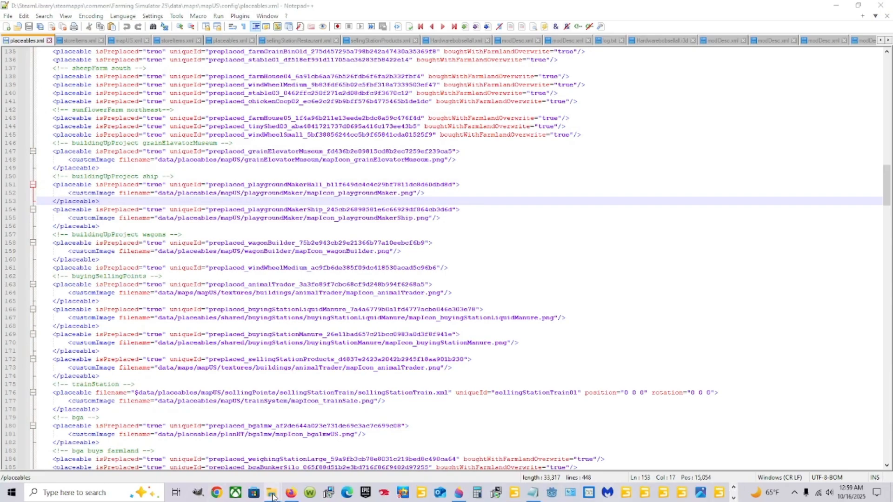
mouse_move(273, 493)
click(131, 418)
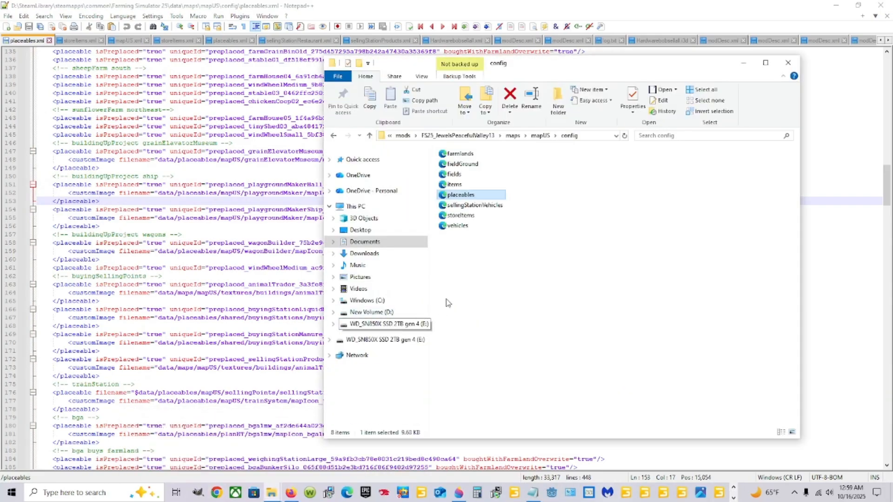
click(403, 242)
double_click(461, 330)
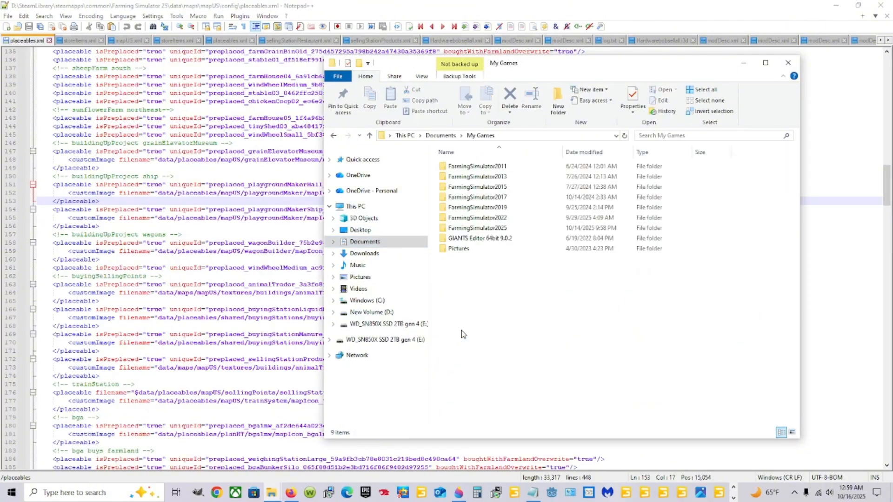
click(488, 232)
double_click(488, 233)
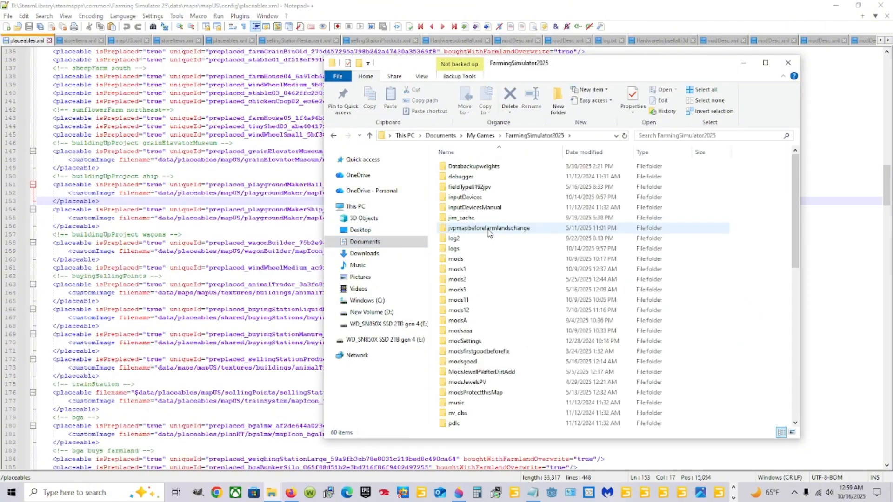
double_click(485, 263)
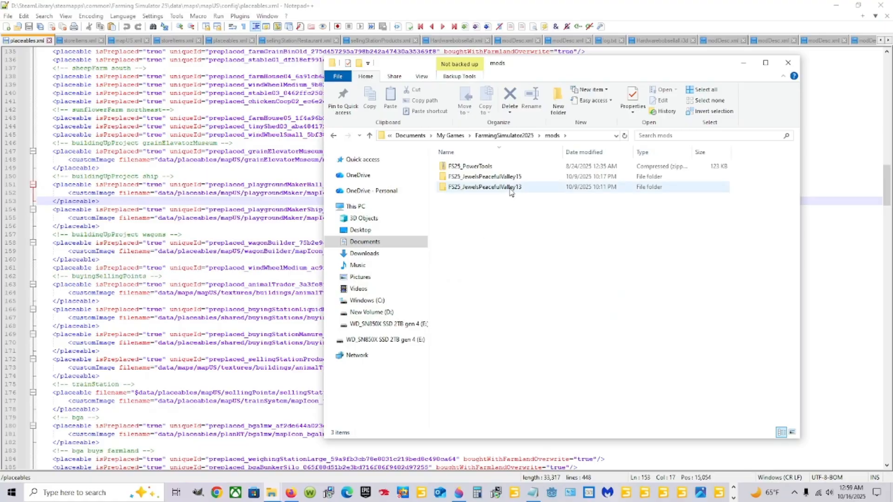
double_click(494, 188)
double_click(471, 202)
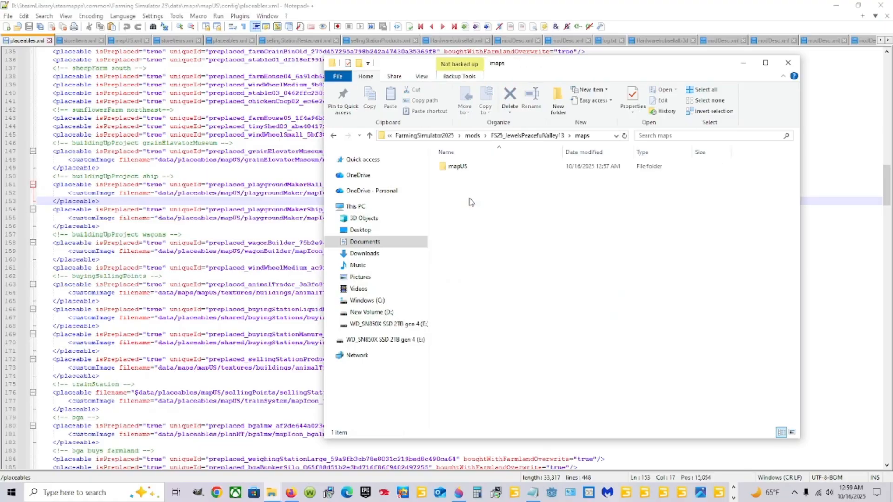
double_click(491, 168)
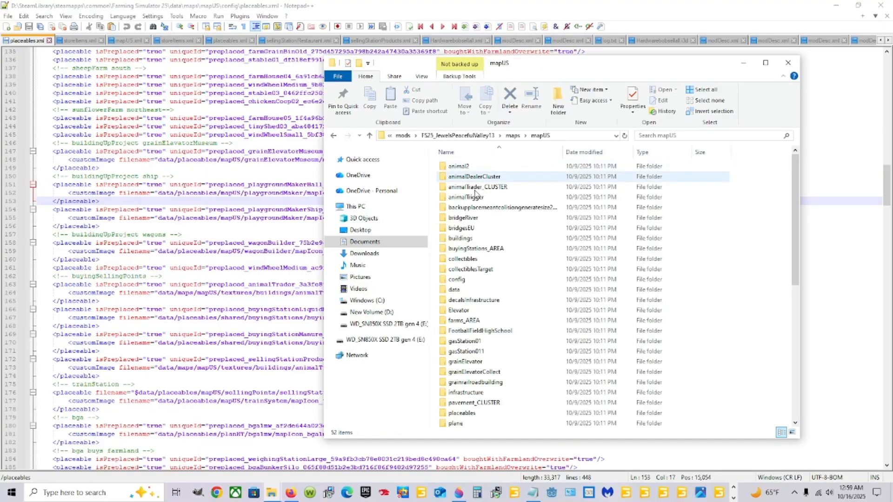
double_click(491, 280)
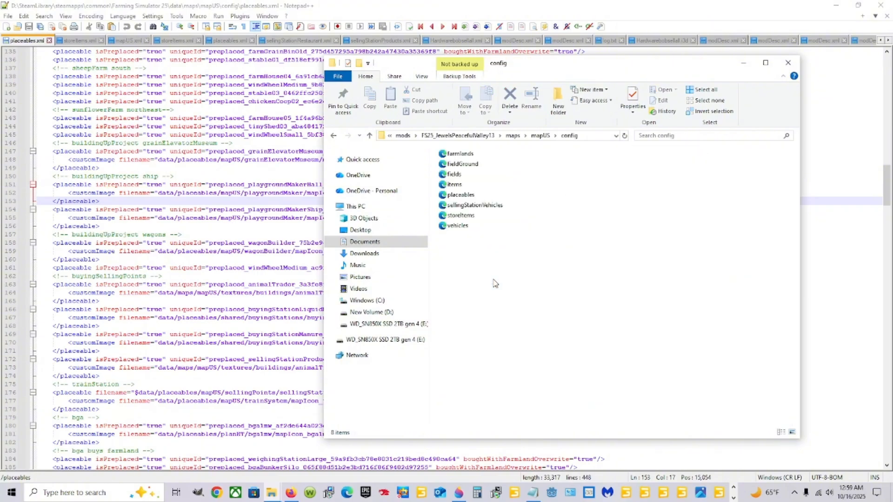
right_click(483, 198)
click(511, 231)
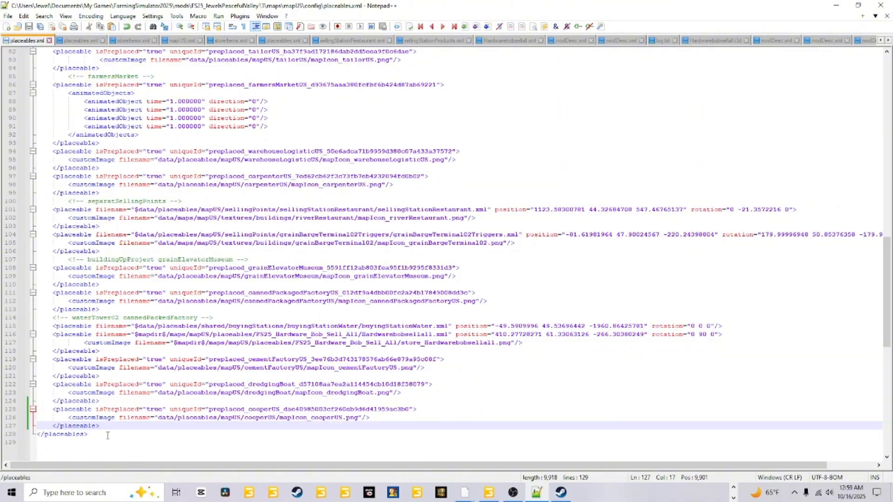
Step: Paste the copied ship block on a new line after the cooperUS entry, before the closing placeables tag, and save the file
key(Return)
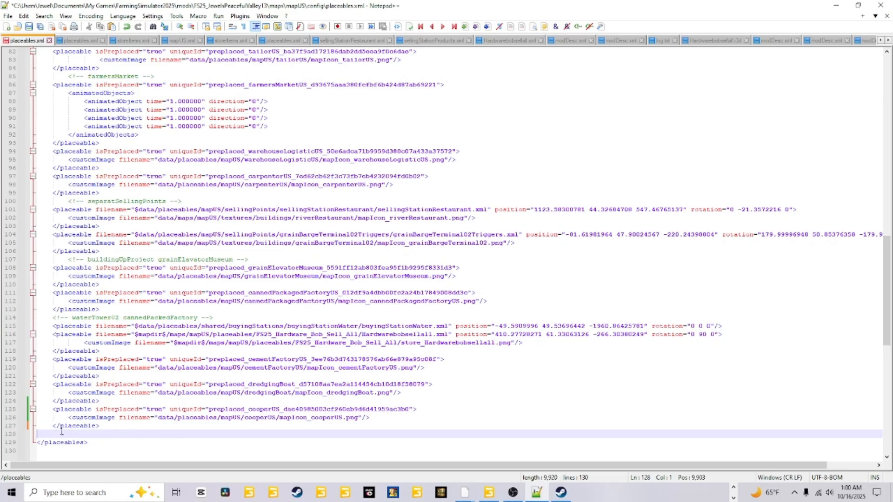
right_click(38, 433)
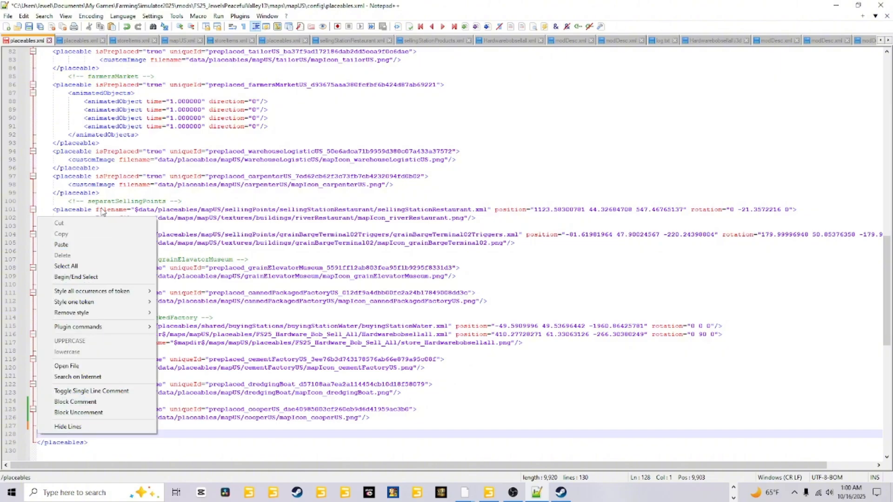
click(64, 244)
scroll(112, 300, down, 3)
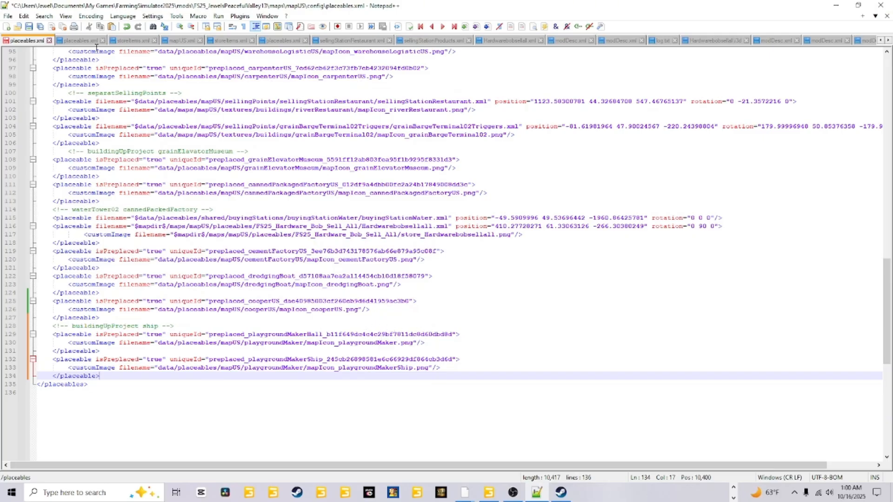
click(30, 27)
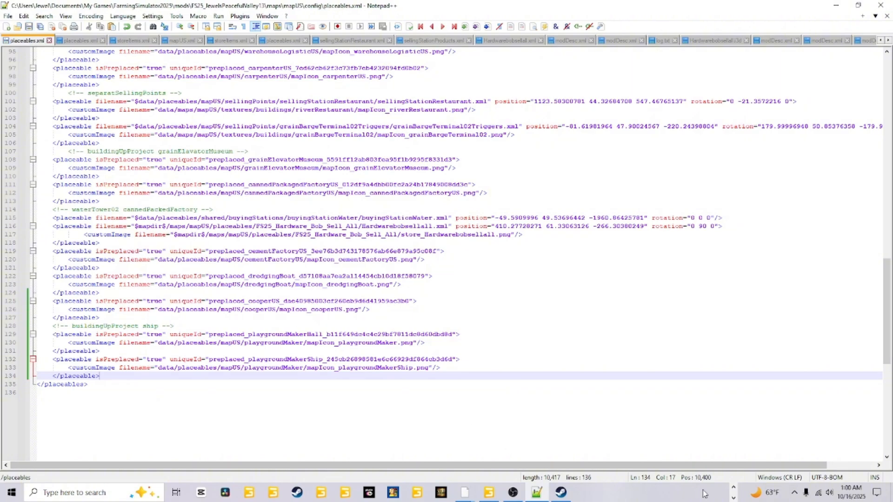
Step: Open storeItems.xml from the base game's mapUS config folder in Notepad++ and locate the playgroundMakerHall.xml entry under SELLING POINTS
click(733, 492)
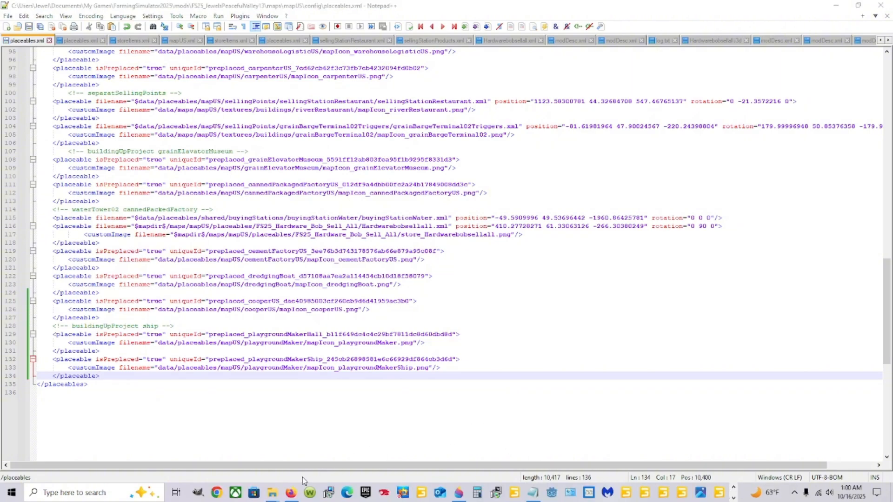
mouse_move(272, 492)
click(311, 463)
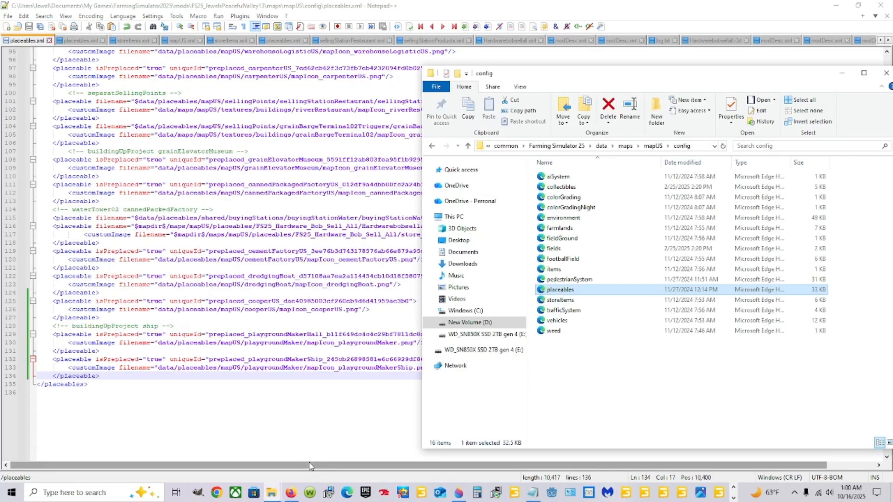
click(584, 300)
right_click(584, 299)
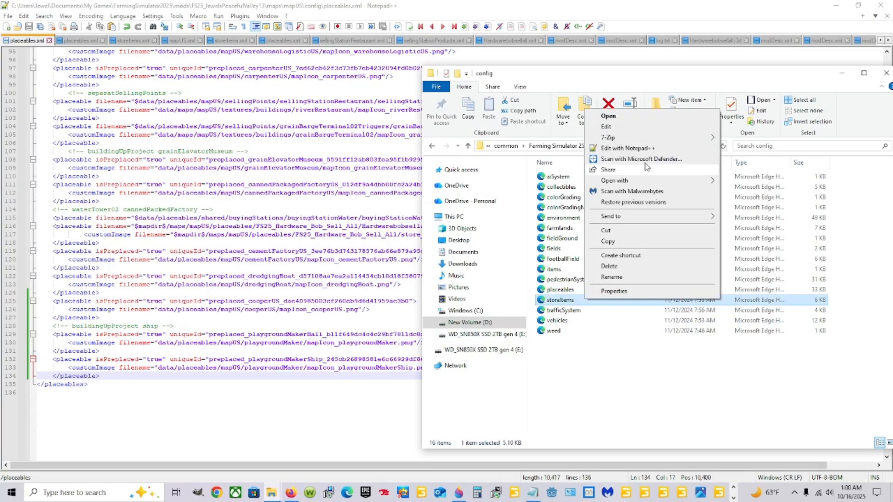
click(628, 148)
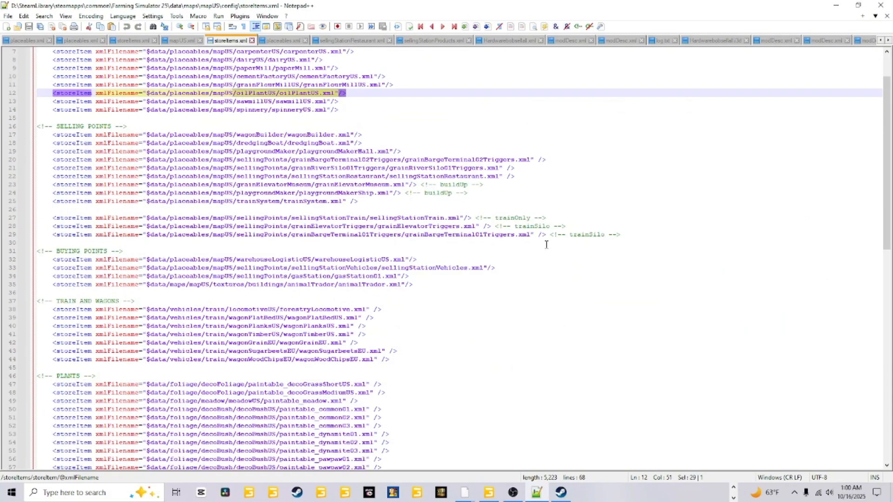
scroll(342, 331, up, 2)
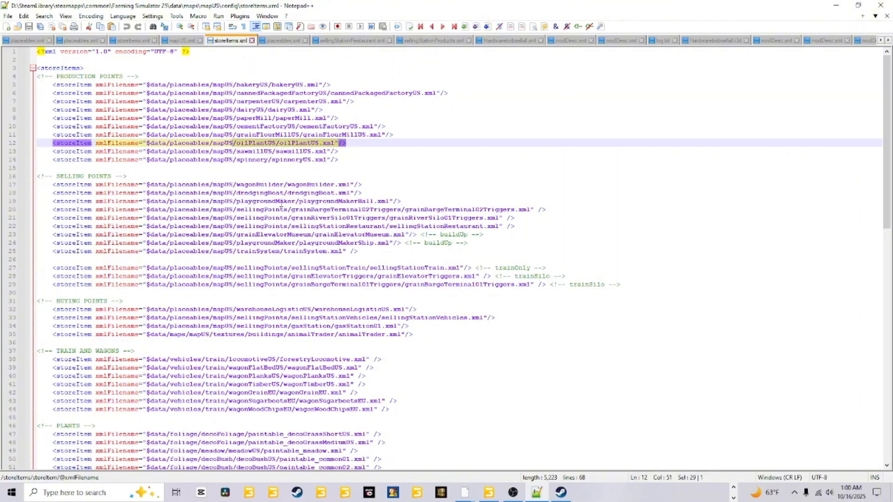
click(283, 201)
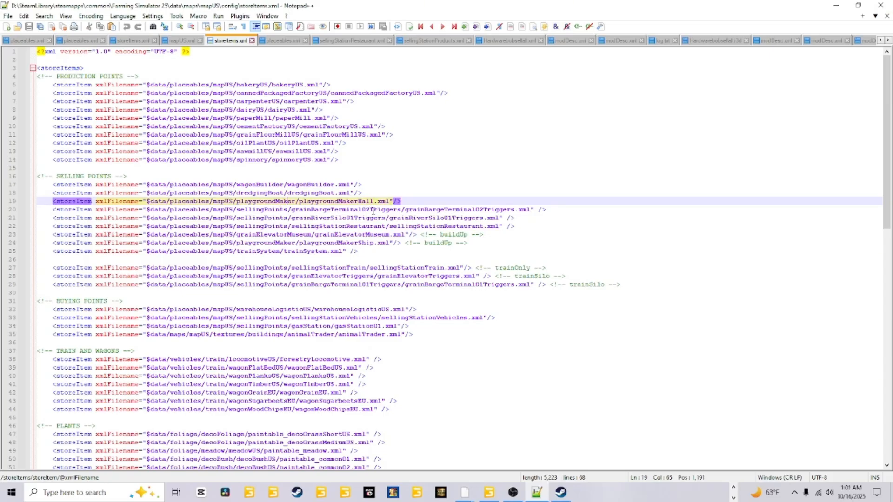
Step: Switch to GIANTS Editor, find playgroundMakerHall_PLACE within productionPoints_AREA in the scenegraph, and collapse it
click(489, 492)
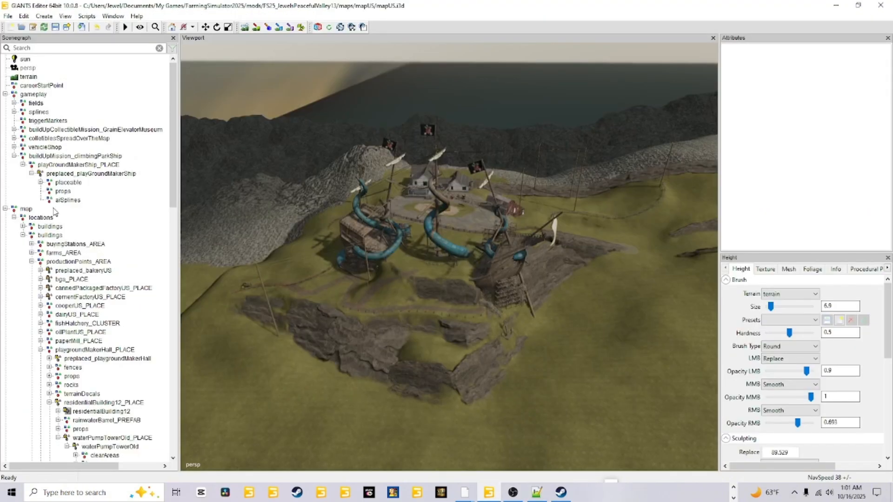
scroll(55, 213, down, 2)
scroll(54, 214, up, 1)
scroll(55, 213, down, 4)
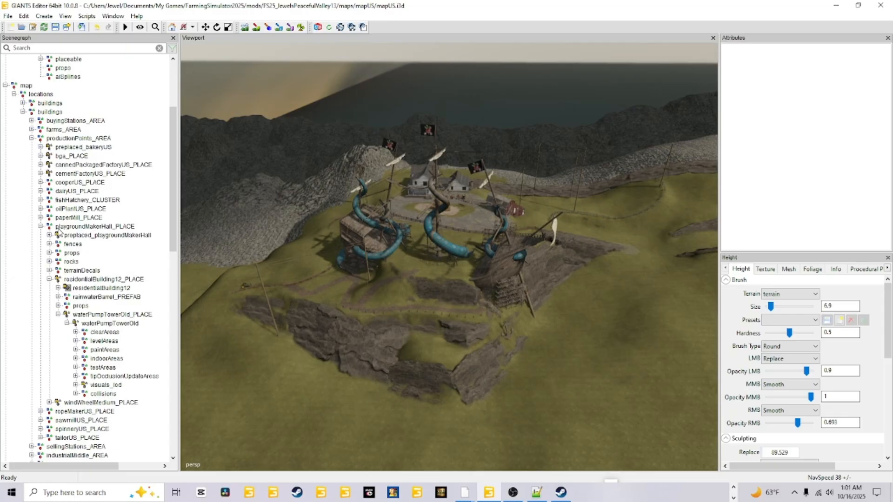
scroll(63, 247, down, 3)
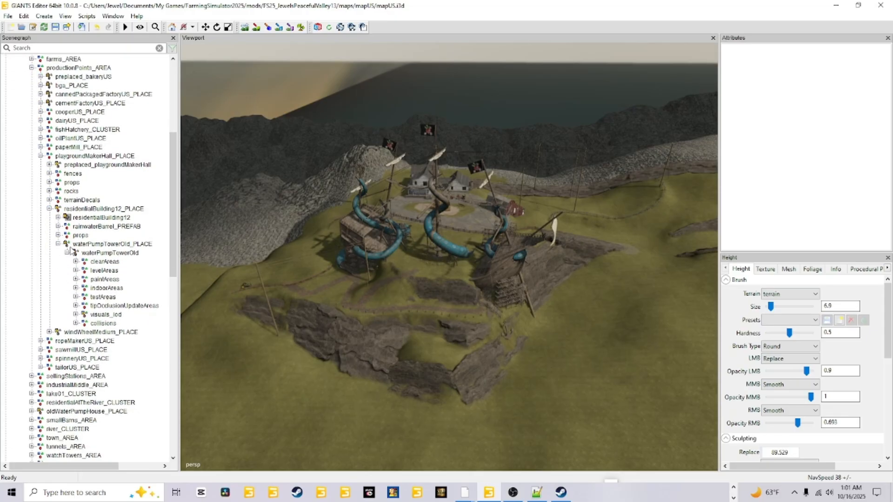
scroll(71, 251, up, 1)
click(86, 174)
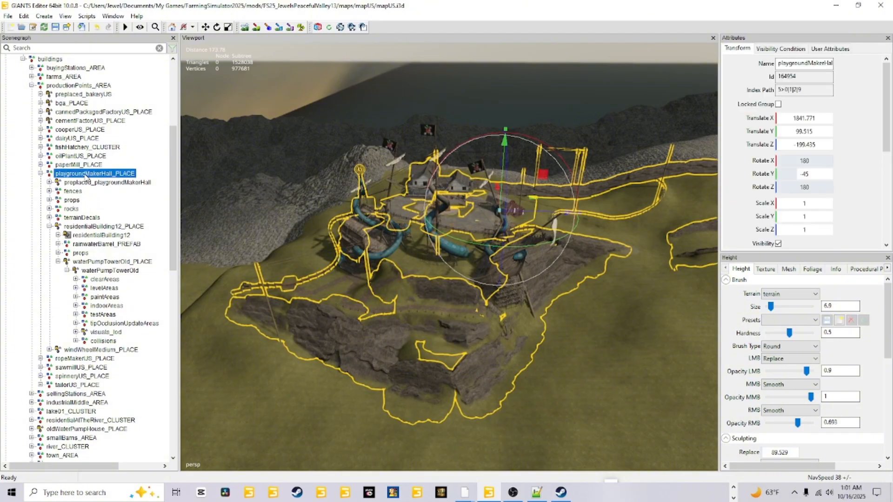
click(40, 174)
Step: Move playgroundMakerHall_PLACE from productionPoints_AREA into sellingStations_AREA and select it in its new location
scroll(93, 197, down, 1)
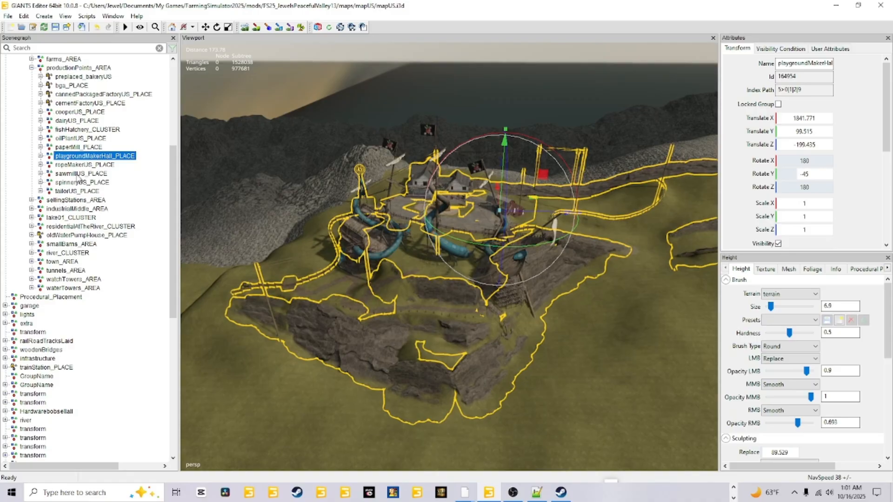
click(94, 156)
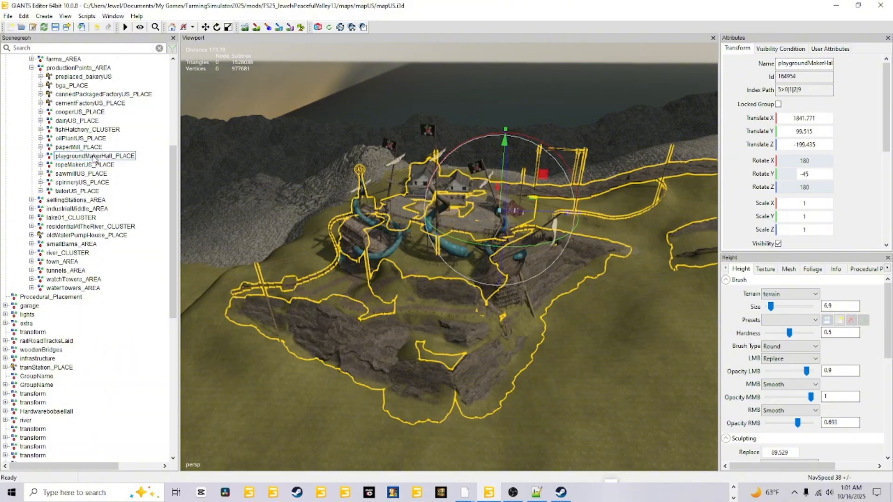
click(92, 183)
click(85, 218)
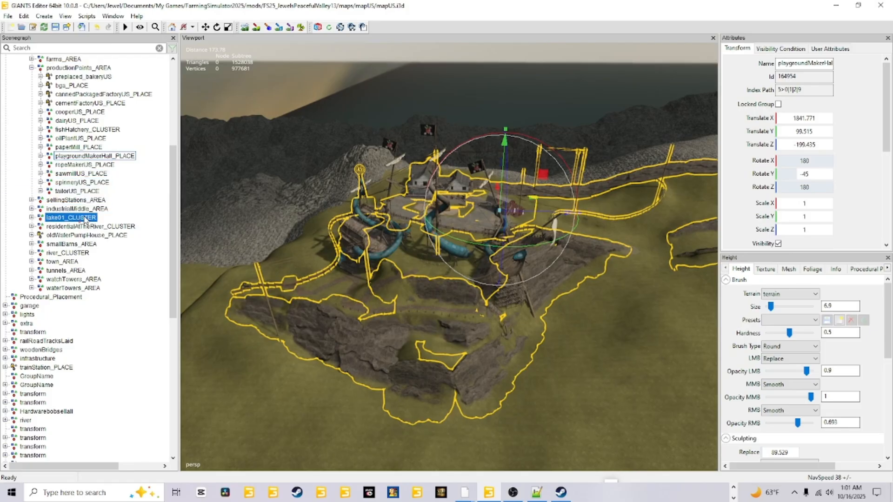
drag(84, 217, 82, 199)
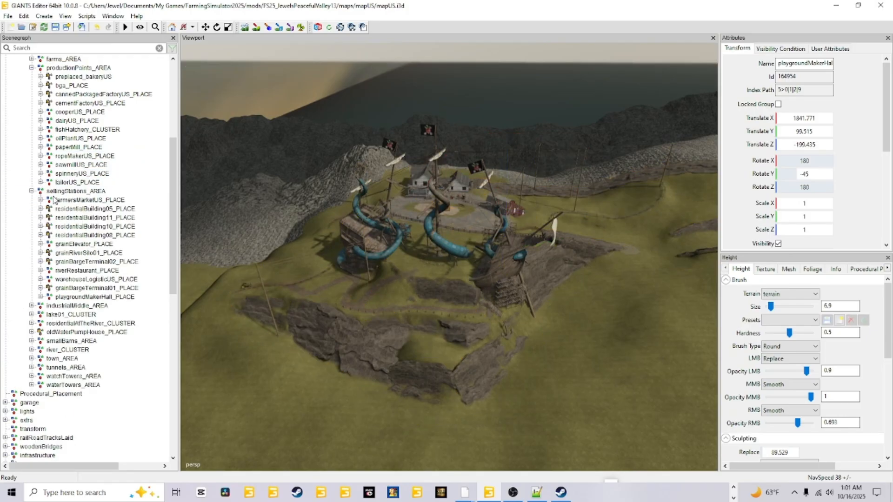
scroll(90, 284, down, 1)
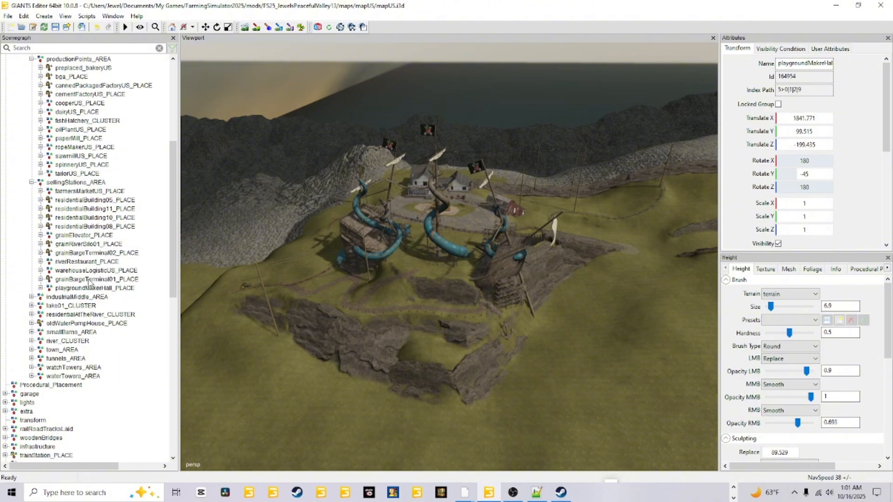
scroll(89, 283, down, 1)
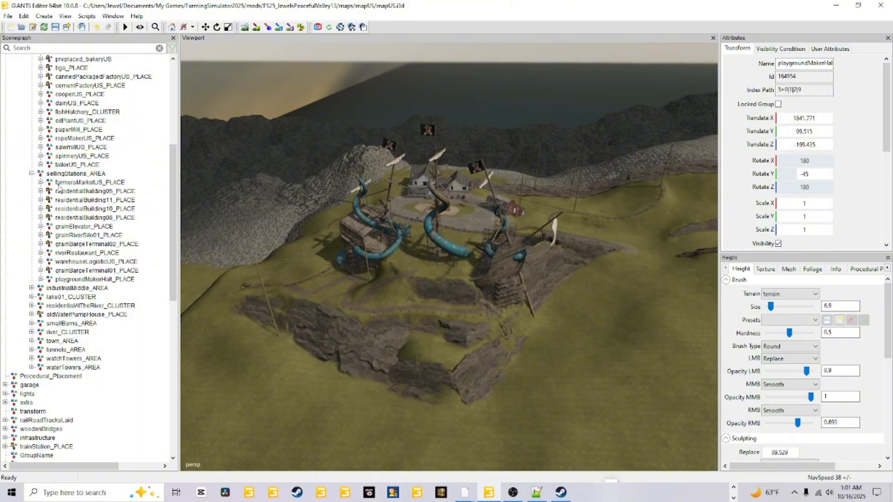
click(91, 279)
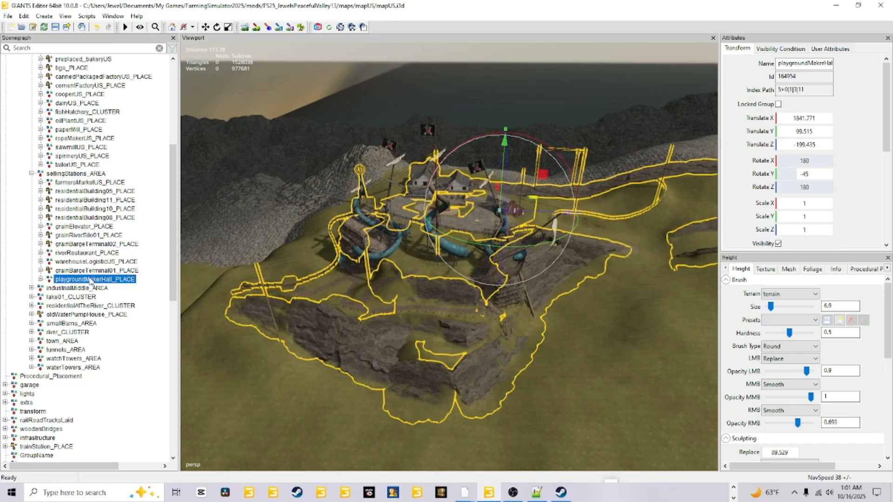
Step: Move playgroundMakerHall_PLACE up within sellingStations_AREA until it sits directly below farmersMarketUS_PLACE, and save the map
right_click(90, 280)
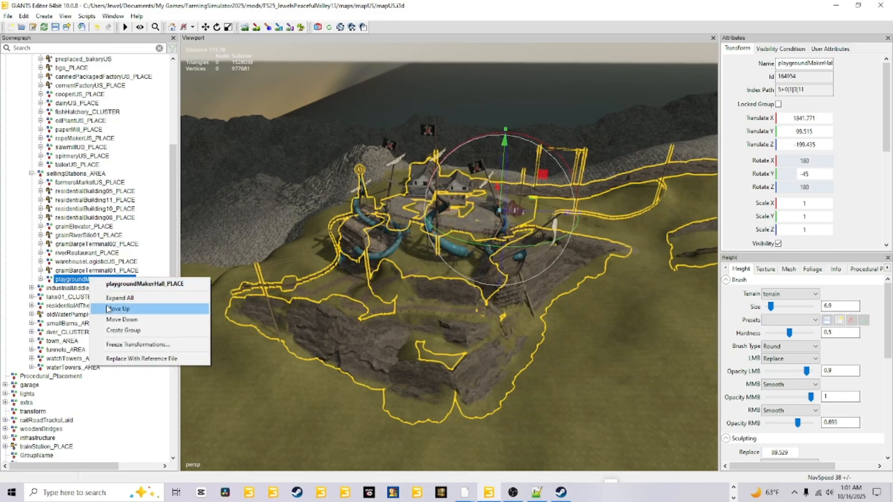
click(85, 280)
right_click(93, 270)
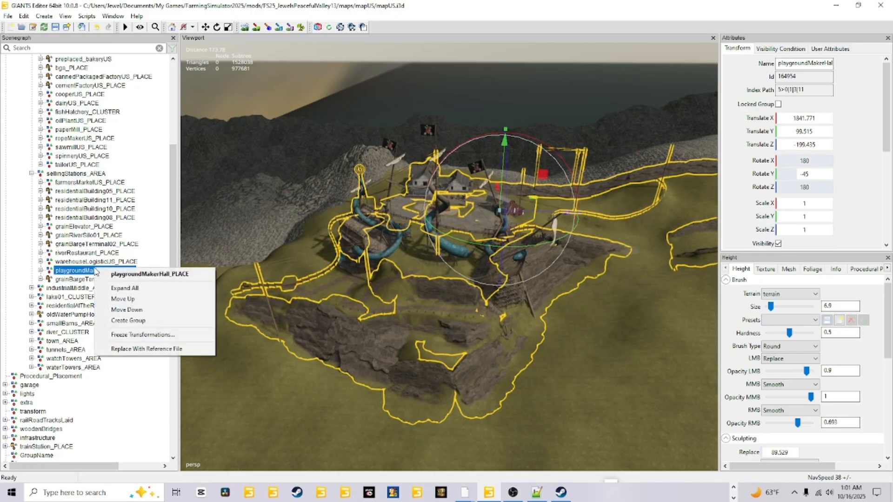
click(123, 300)
right_click(98, 262)
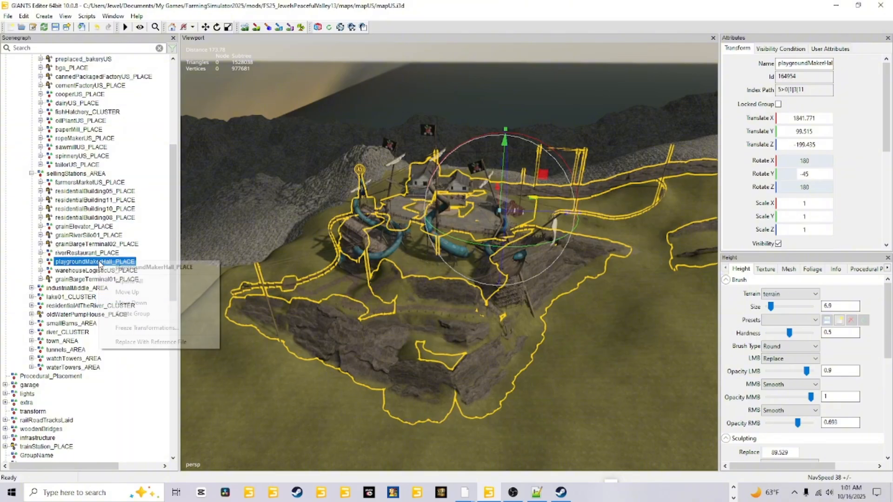
click(123, 292)
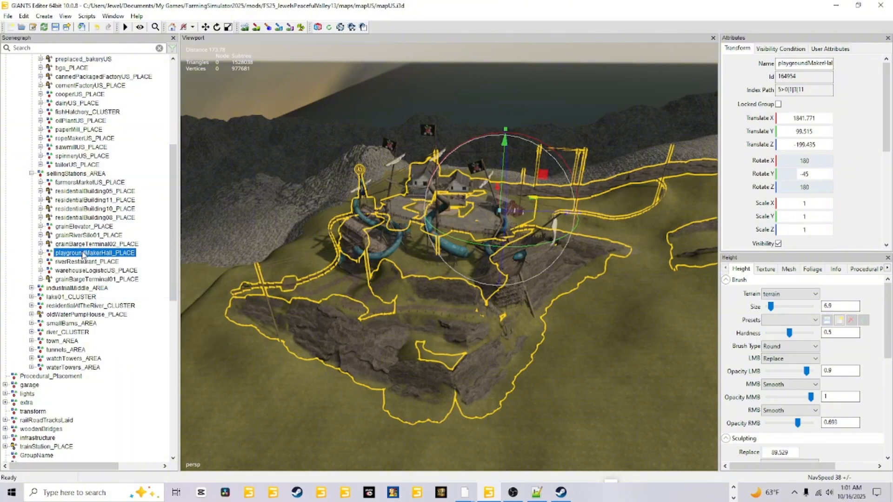
right_click(83, 253)
click(112, 283)
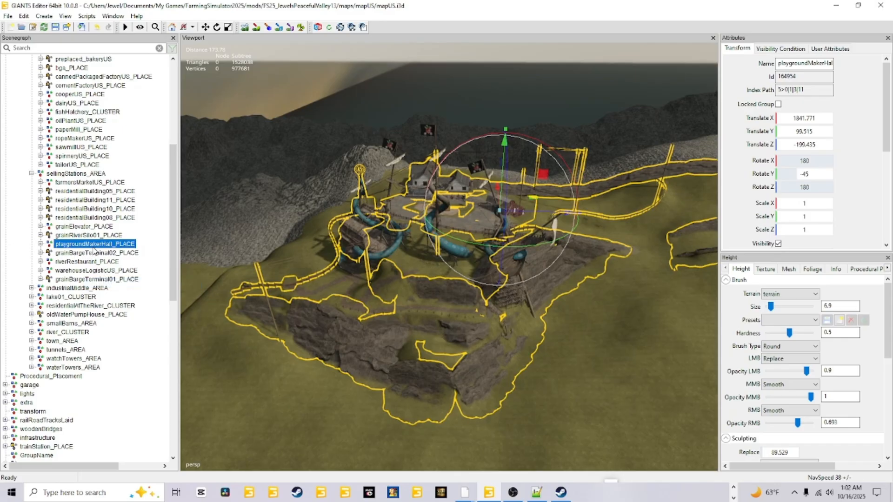
right_click(97, 245)
click(123, 275)
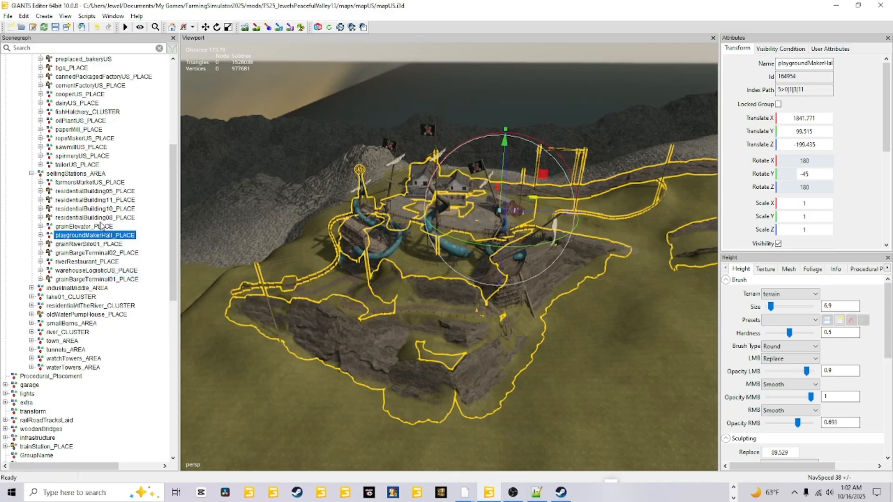
right_click(84, 238)
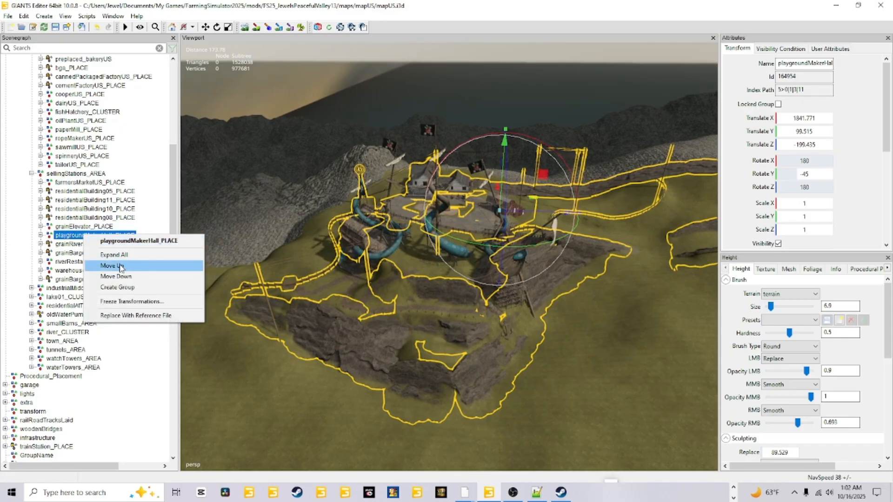
click(120, 267)
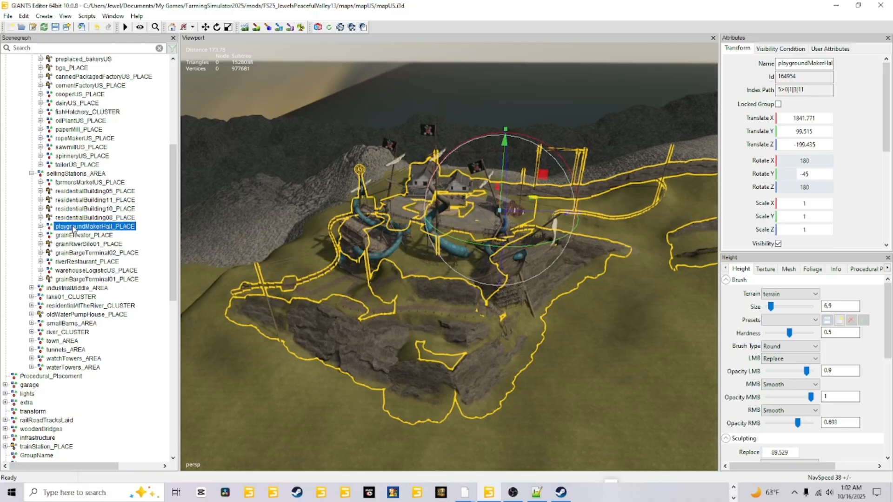
right_click(104, 227)
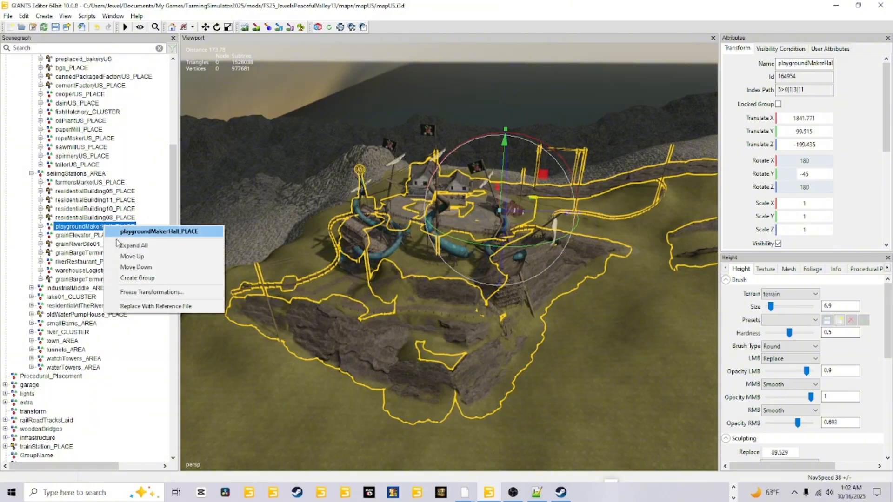
click(125, 257)
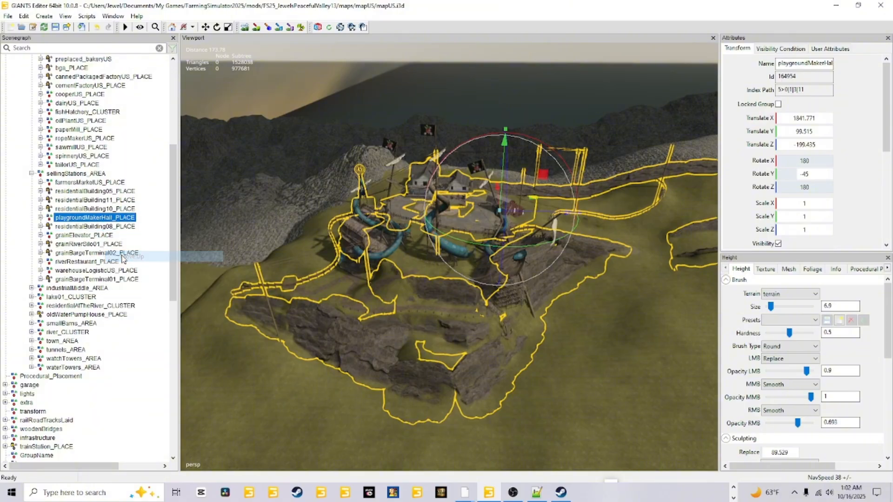
right_click(90, 217)
click(109, 248)
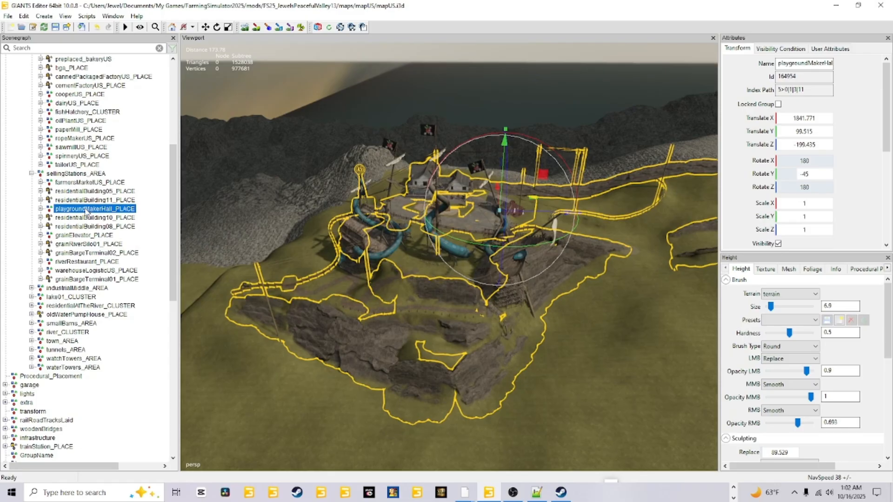
right_click(87, 213)
click(104, 239)
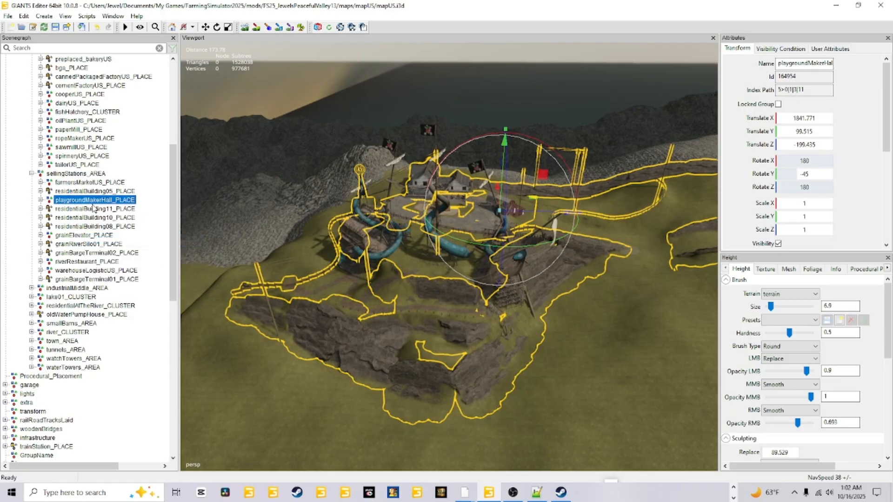
right_click(97, 200)
click(127, 231)
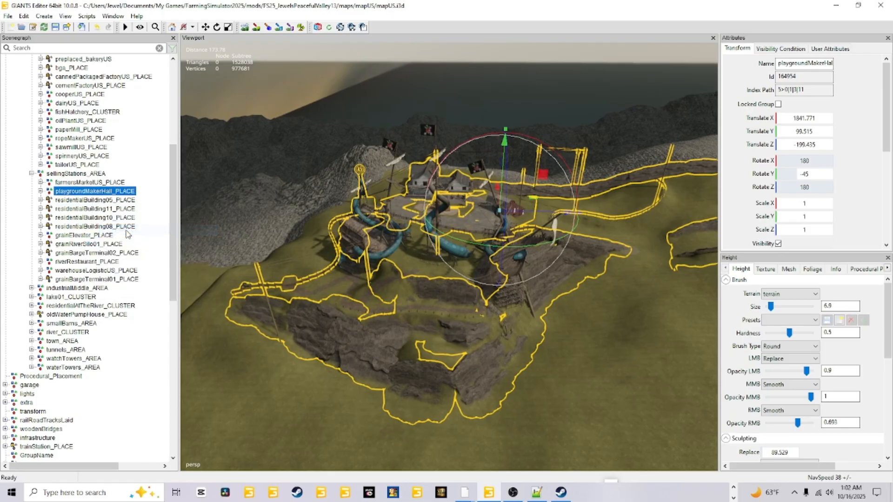
click(56, 28)
scroll(118, 279, up, 2)
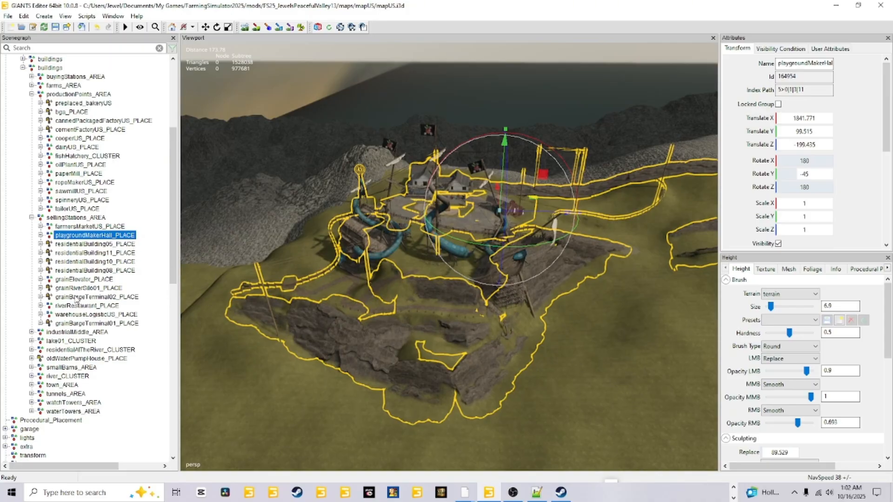
Step: Open storeItems.xml from the base game's mapUS config folder in Notepad++
click(733, 488)
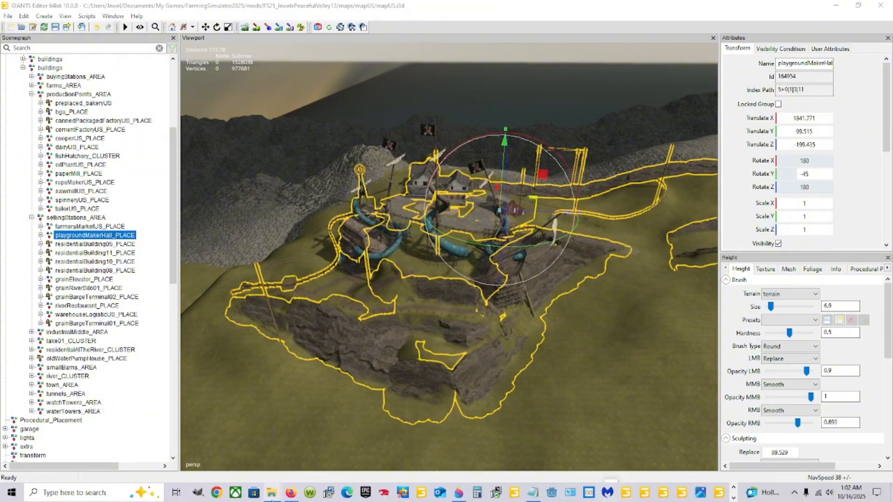
click(272, 493)
click(325, 459)
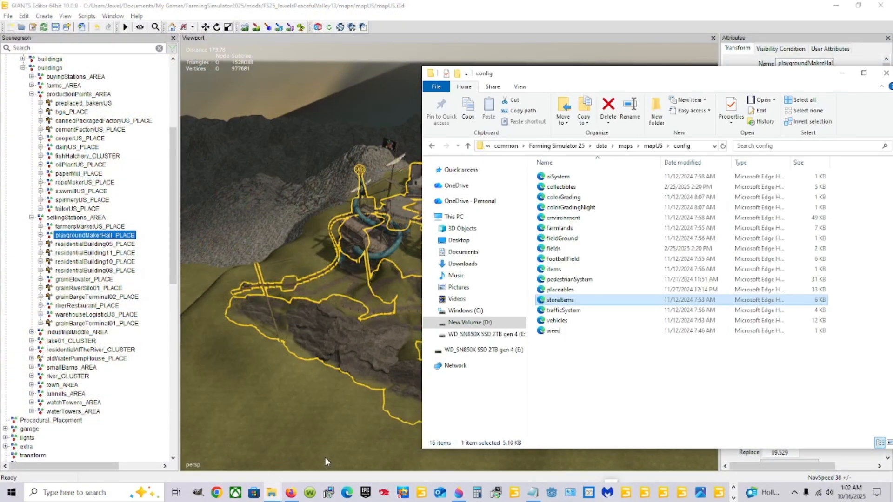
right_click(578, 301)
click(600, 128)
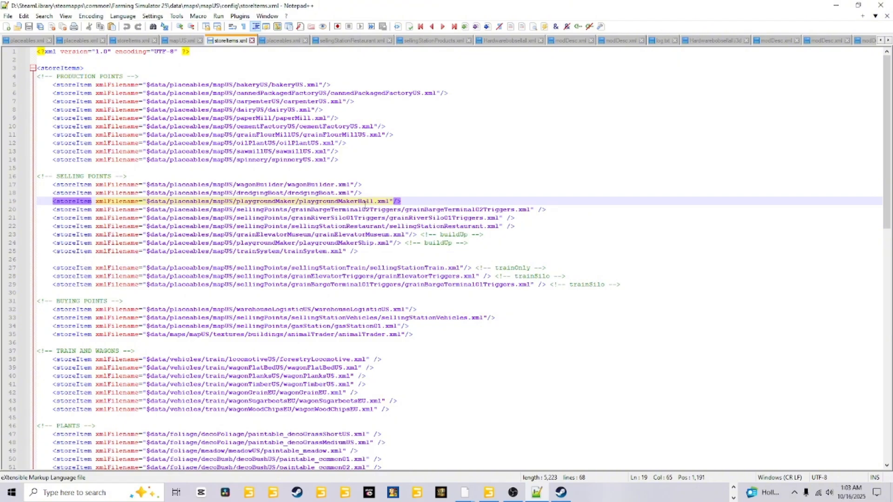
Step: Examine the playgroundMakerHall.xml and playgroundMakerShip.xml store item lines under SELLING POINTS in the base game file
click(351, 242)
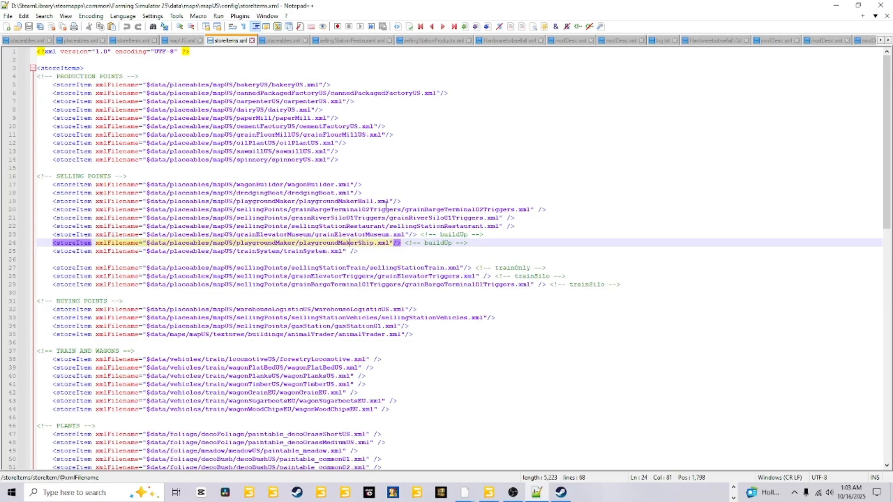
click(389, 201)
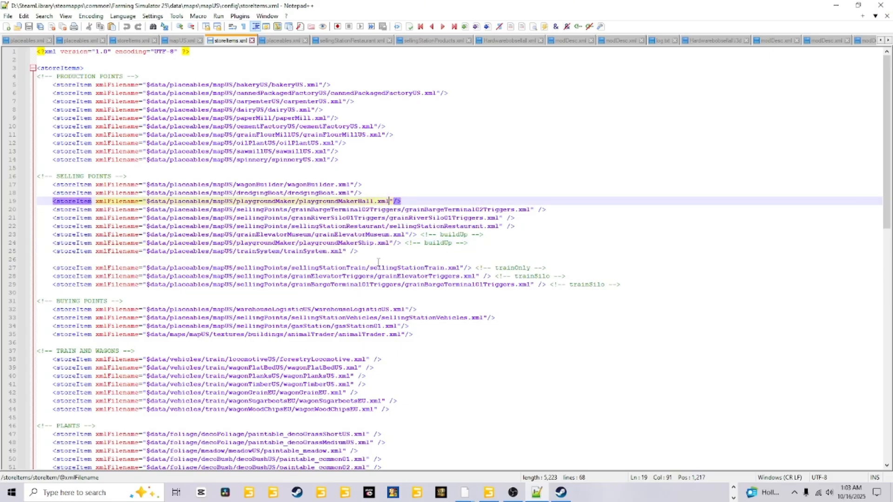
scroll(315, 267, down, 7)
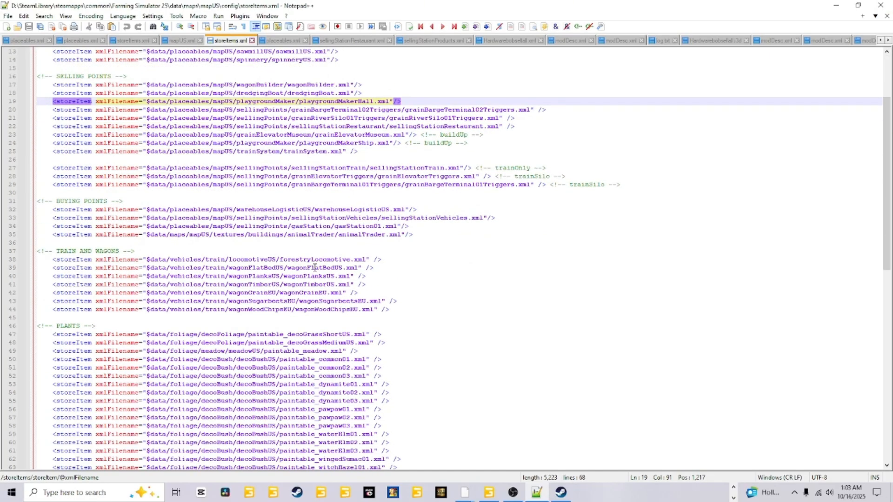
scroll(314, 267, up, 7)
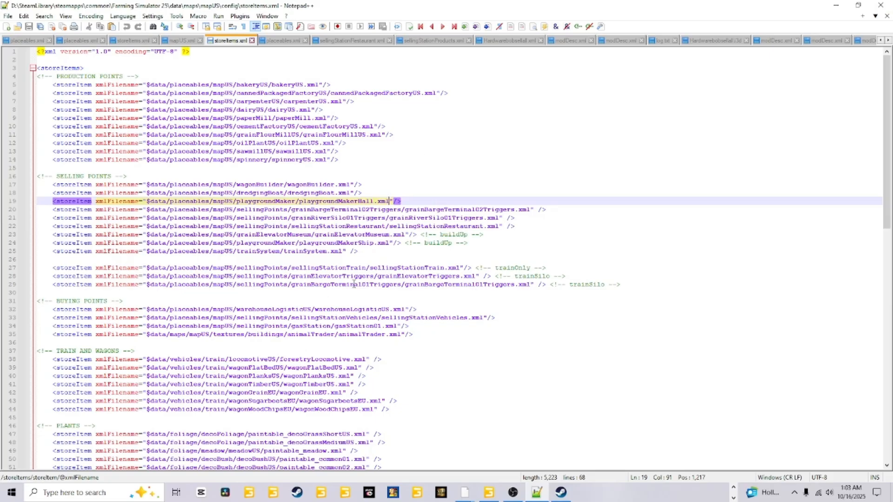
click(470, 243)
drag(470, 243, 28, 245)
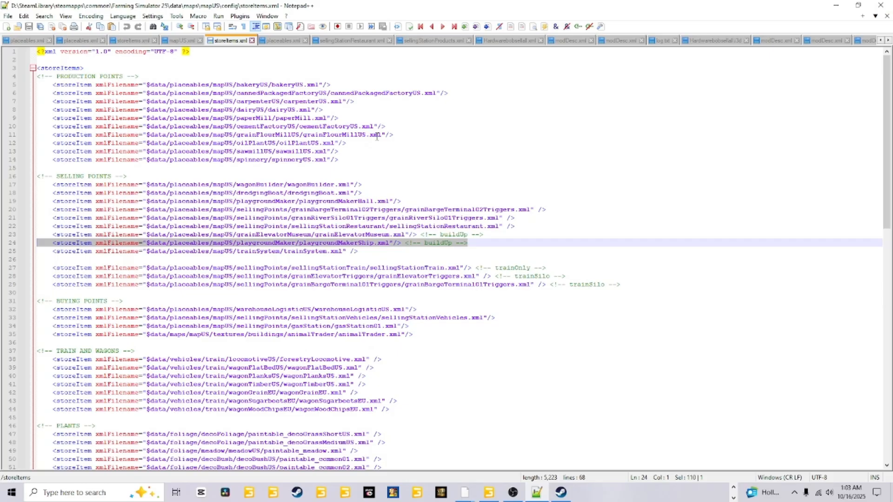
drag(403, 201, 4, 204)
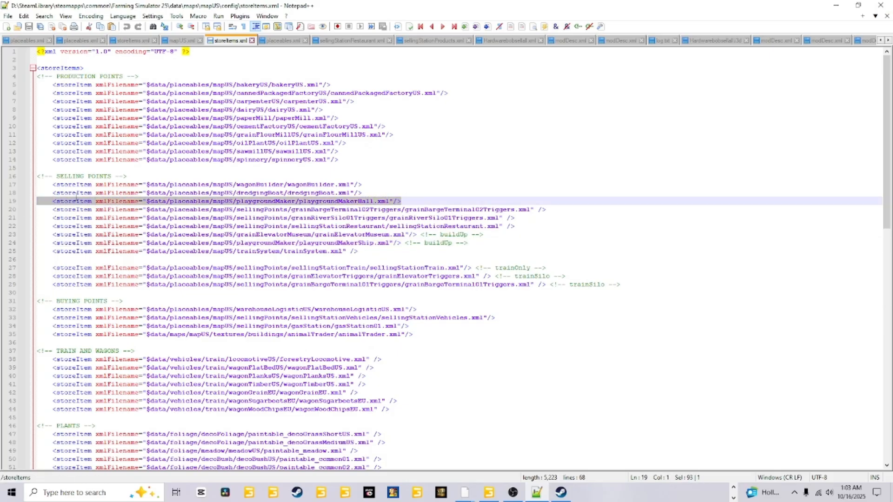
right_click(125, 202)
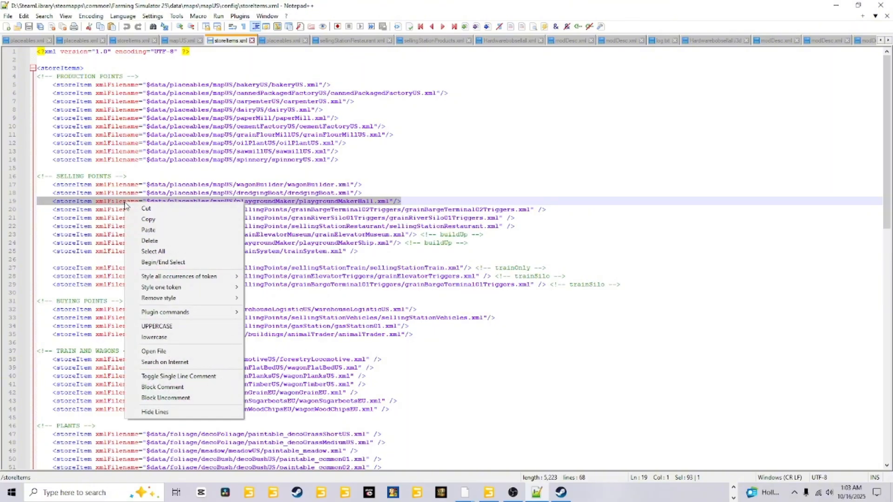
click(452, 201)
Step: Open storeItems.xml from the FS25_JewelsPeacefulValley13 mapUS config folder in Notepad++ and check its playgroundMakerHall.xml and playgroundMakerShip.xml entries
click(734, 495)
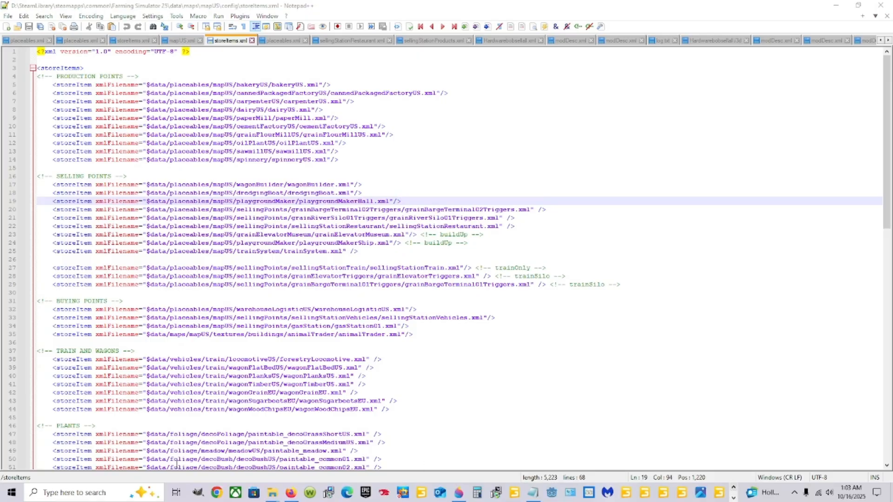
mouse_move(272, 493)
click(142, 446)
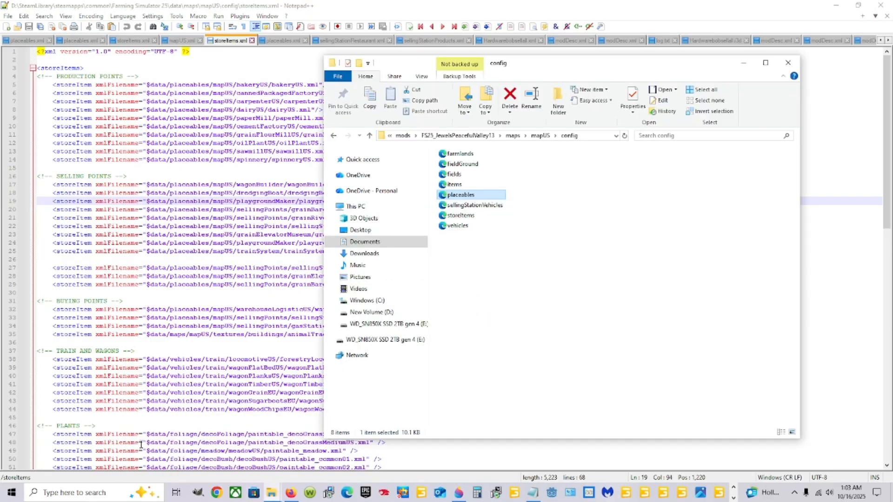
click(462, 216)
right_click(465, 215)
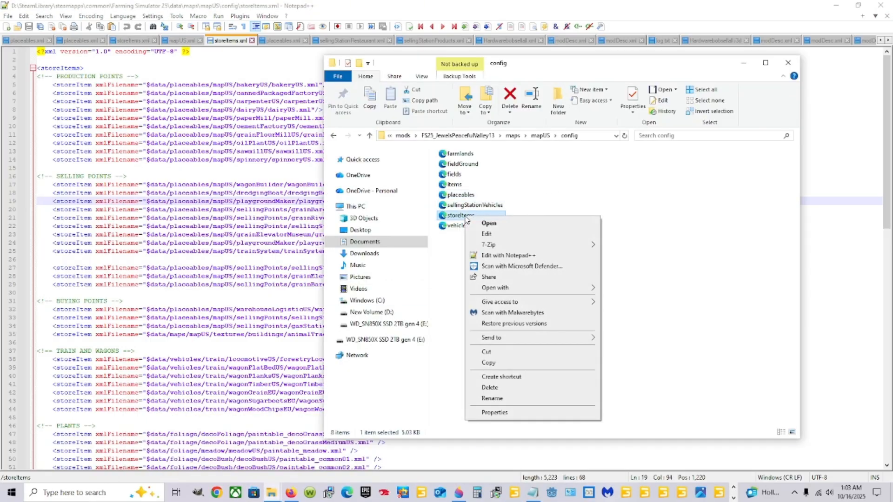
click(488, 255)
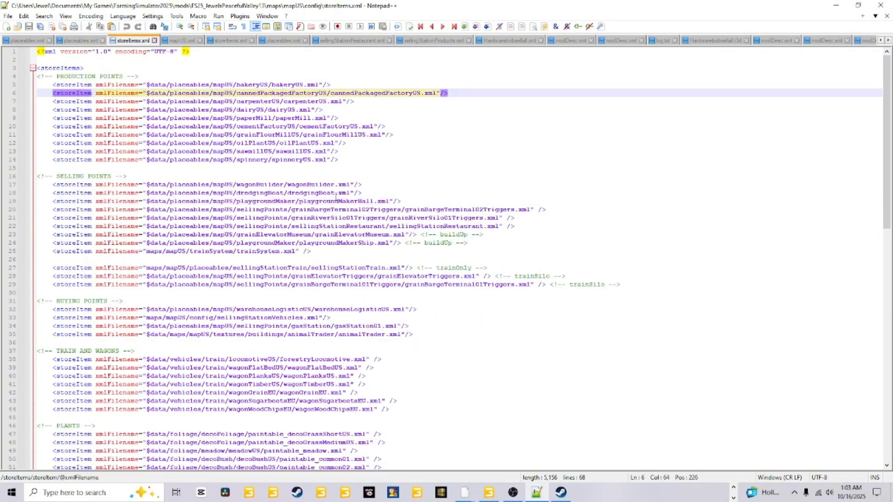
click(323, 202)
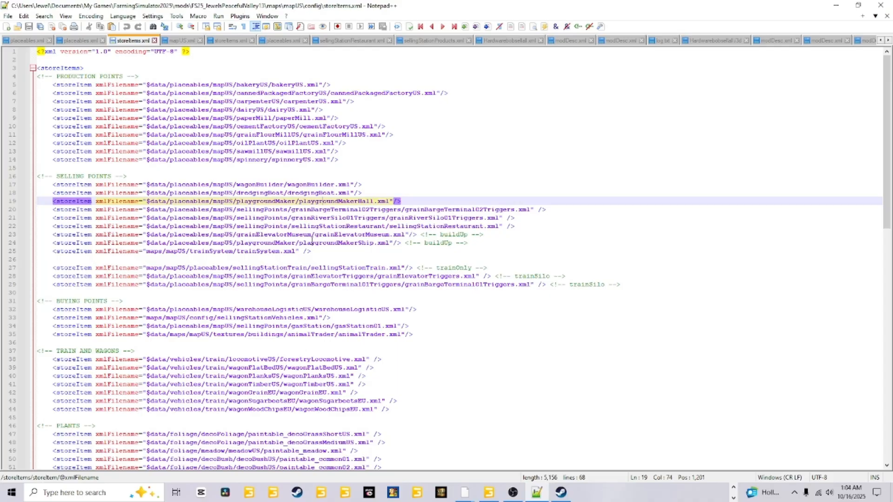
click(312, 242)
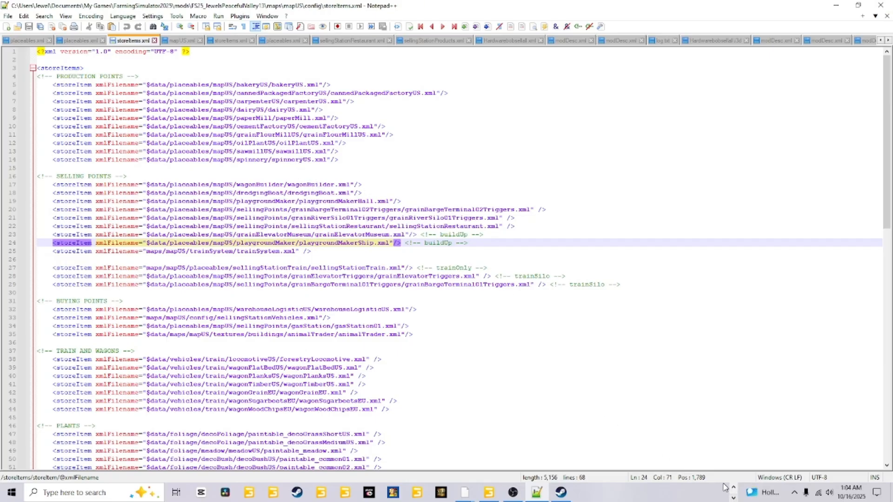
Step: Switch to Steam, launch Farming Simulator 25, and skip the intro to reach the main menu
click(566, 489)
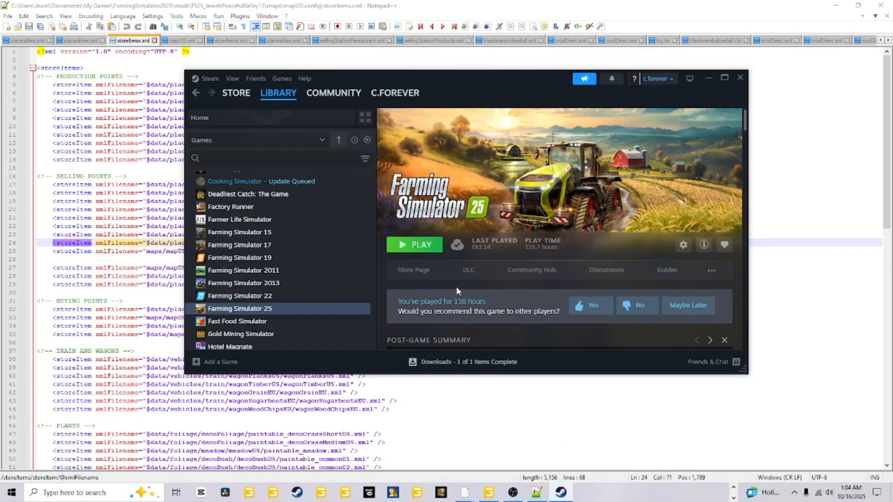
click(416, 251)
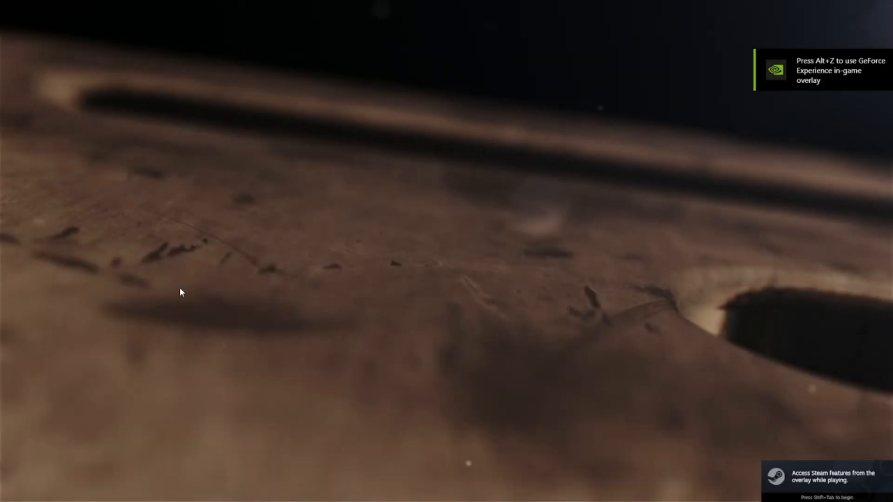
click(173, 287)
click(131, 268)
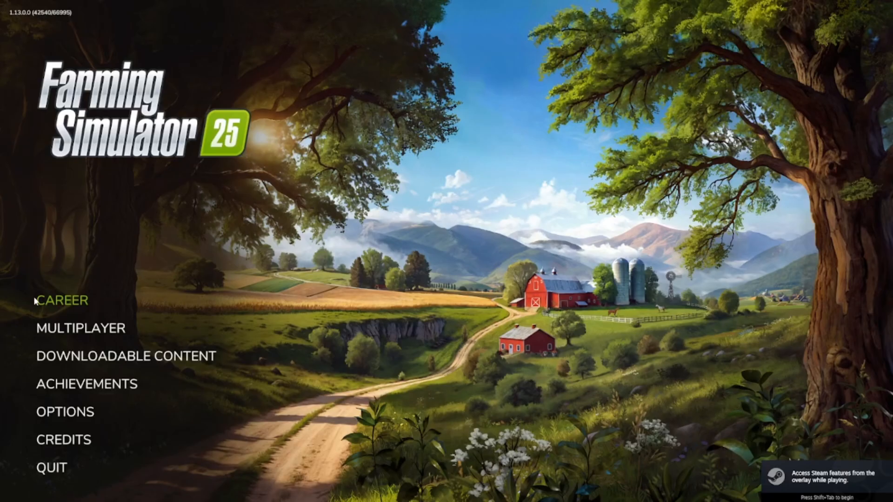
Step: Open the career game saves and select empty slot 5
click(63, 281)
scroll(353, 303, down, 3)
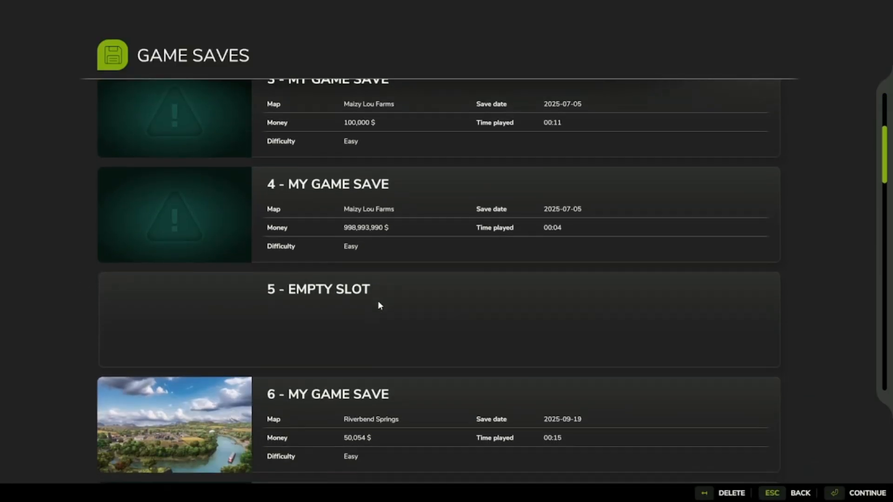
scroll(378, 302, down, 3)
scroll(378, 303, up, 2)
click(451, 207)
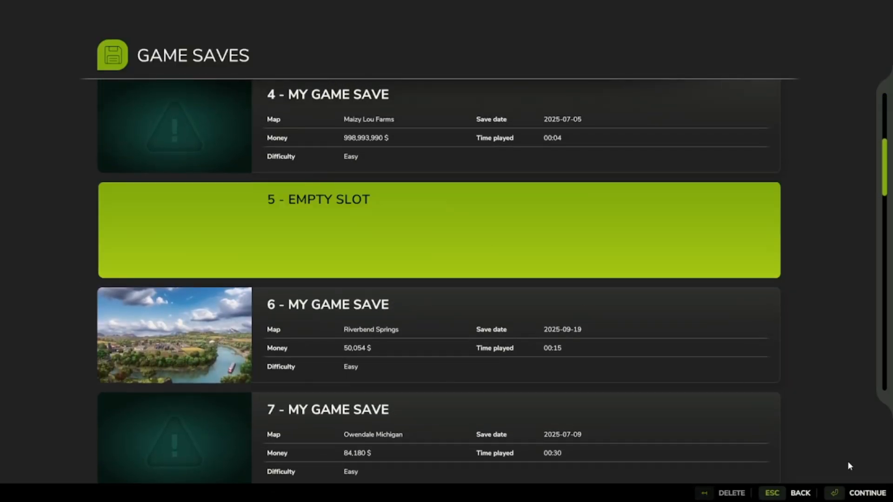
Step: Start a new save on the JewelsPeacefulValley map as New Farmer with the guided intro-tour off and all three installed mods active
click(867, 493)
click(110, 352)
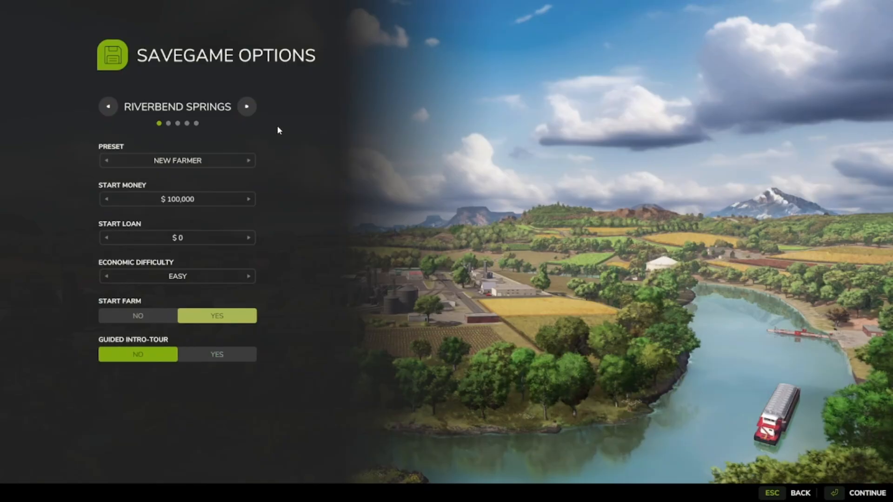
click(247, 107)
click(246, 107)
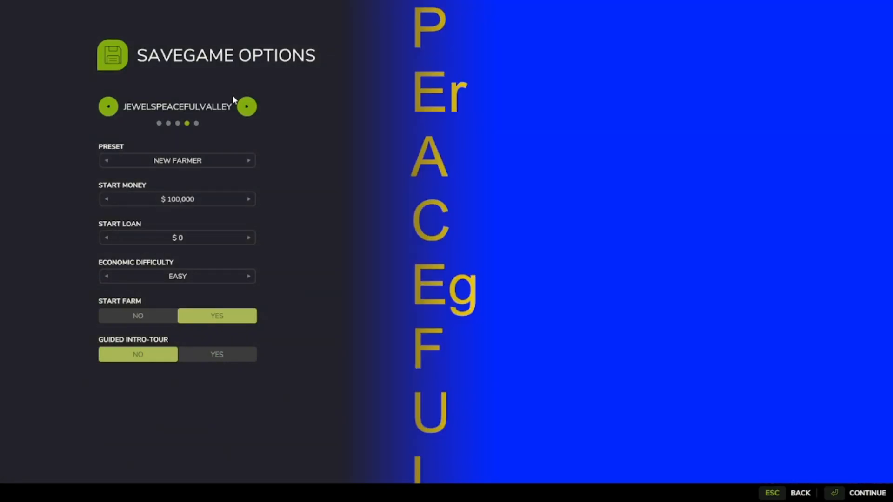
key(Return)
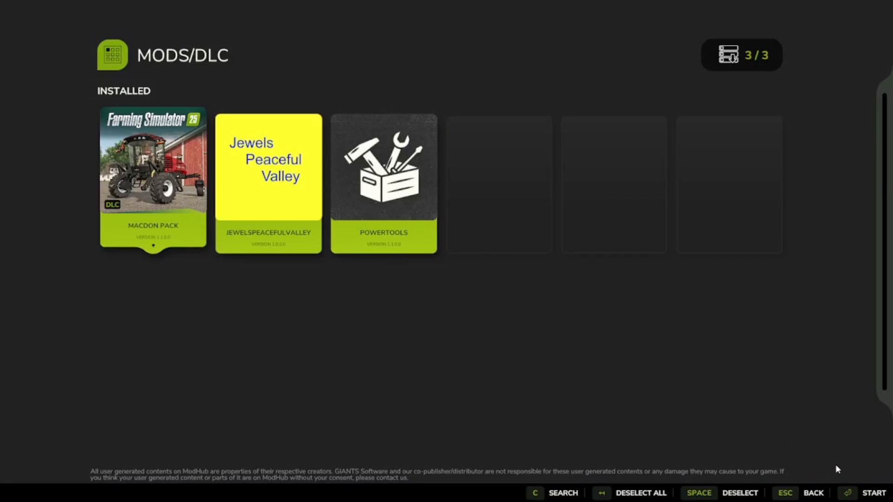
key(Return)
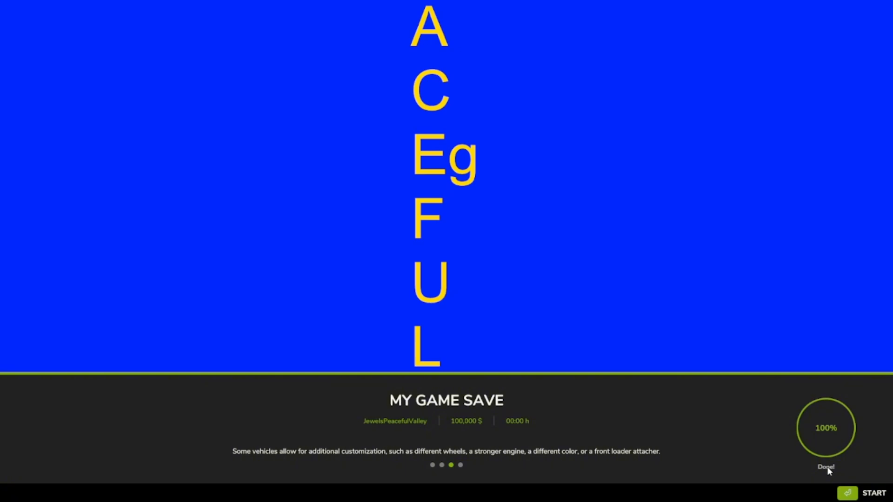
key(Return)
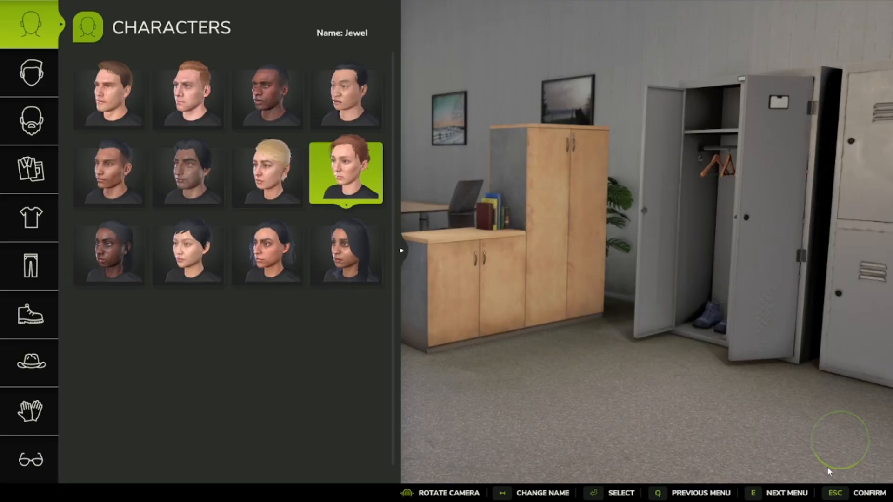
Step: Accept the existing character and locate the Playground hotspot near the eastern edge of the map
key(Escape)
key(Escape)
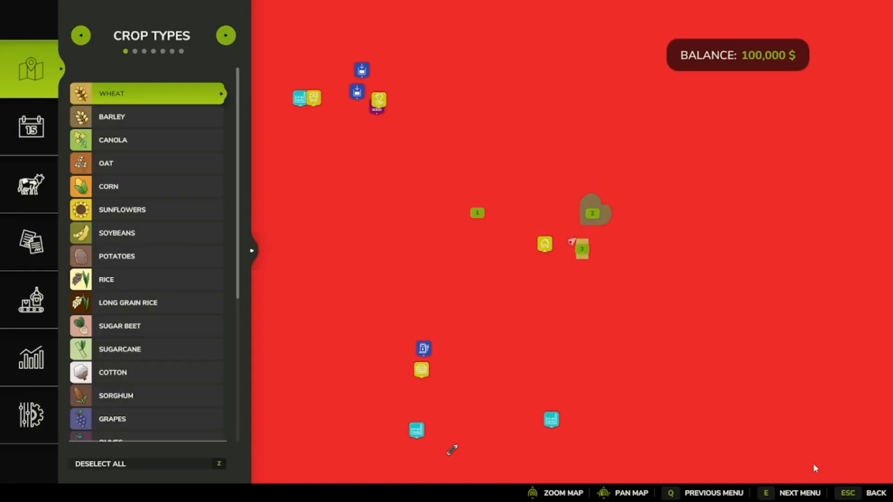
drag(611, 345, 471, 193)
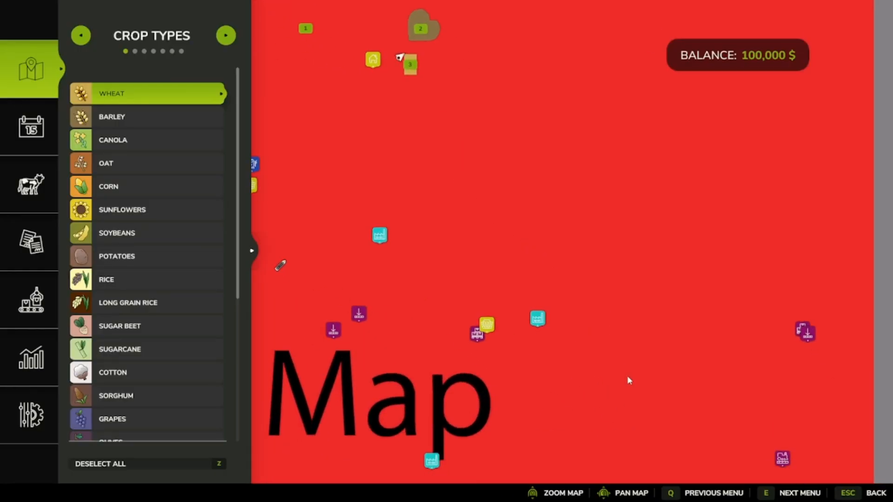
drag(627, 377, 432, 284)
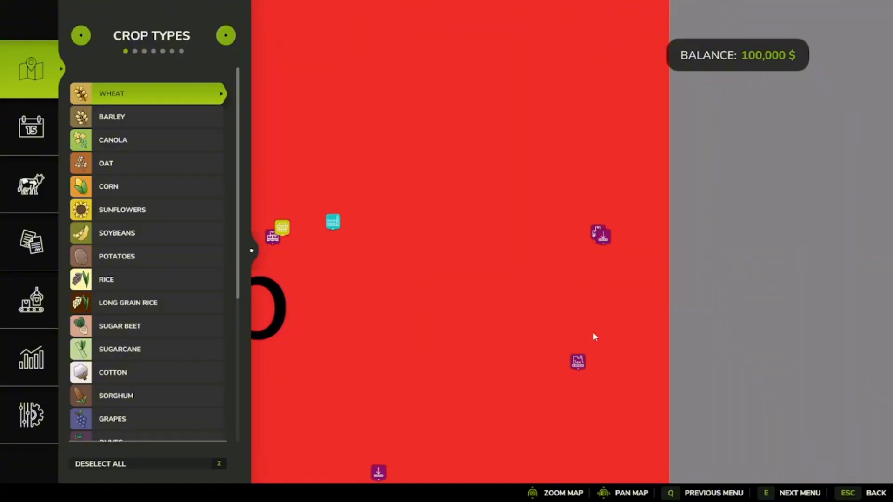
click(575, 228)
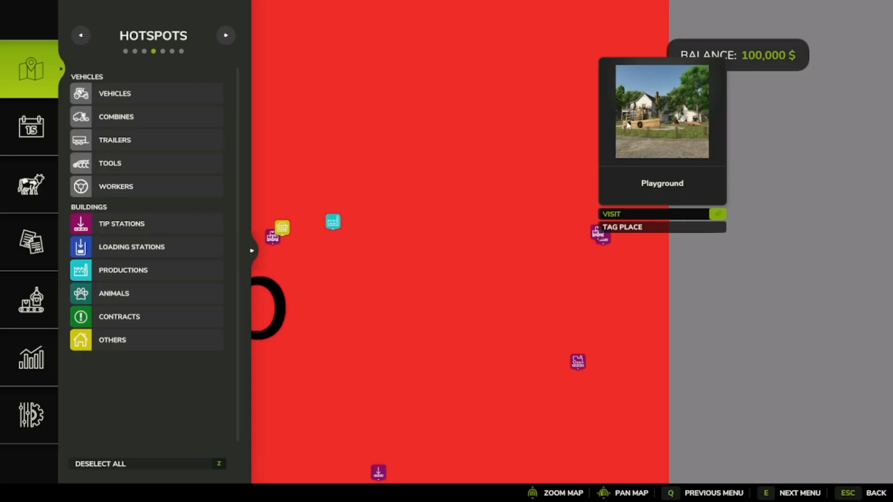
Step: Compare the details of the overlapping Playground and Playground Maker Hall hotspots on the map
click(554, 233)
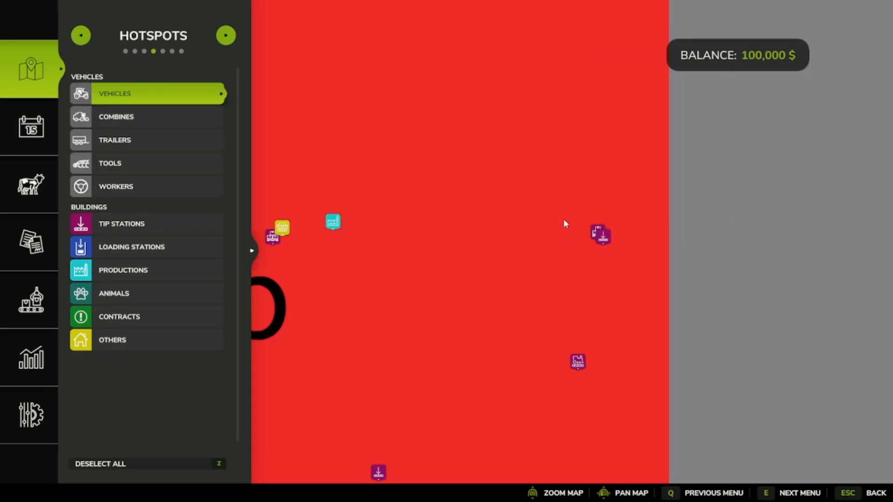
click(565, 223)
click(562, 243)
click(576, 233)
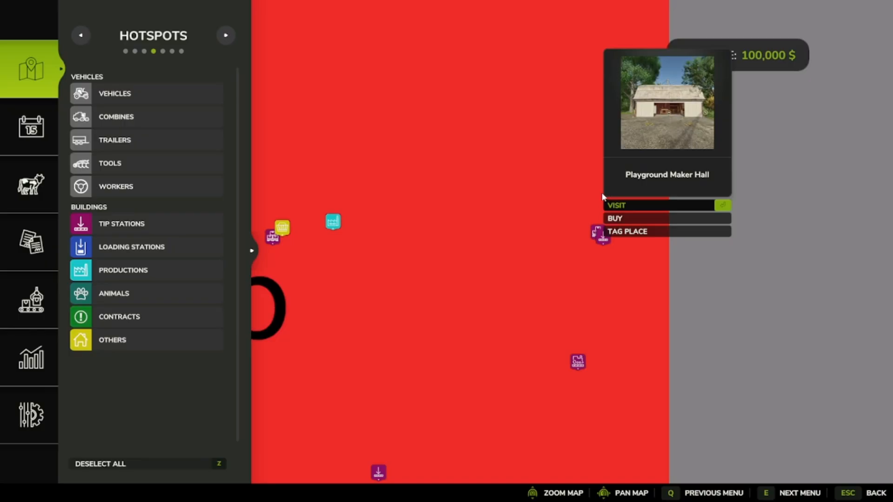
click(564, 219)
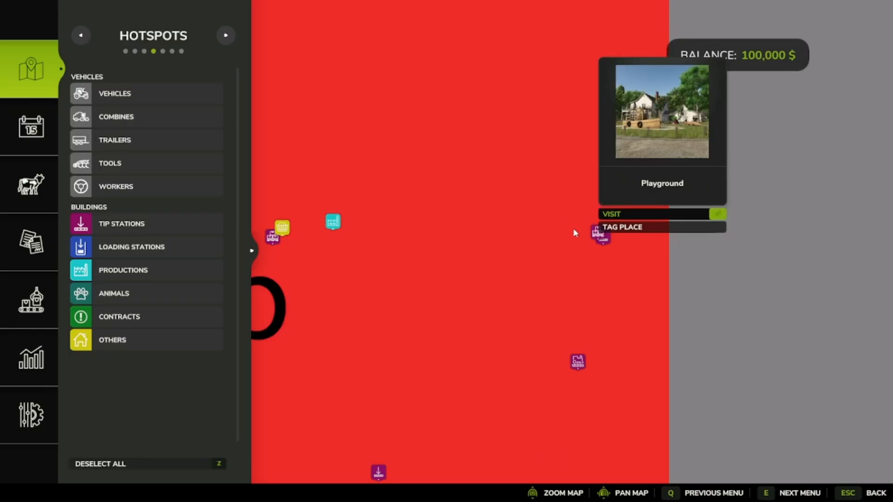
click(573, 228)
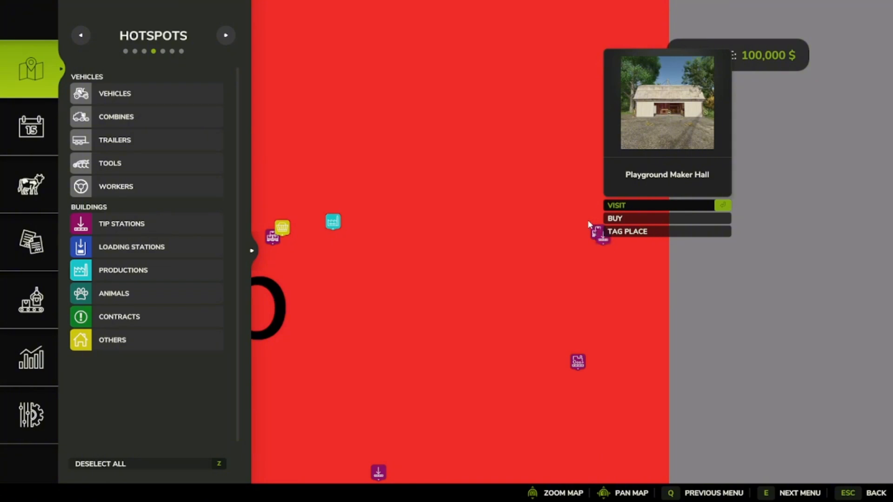
Step: Check the purchase offer for Playground Maker Hall, decline it, and visit the building
click(615, 218)
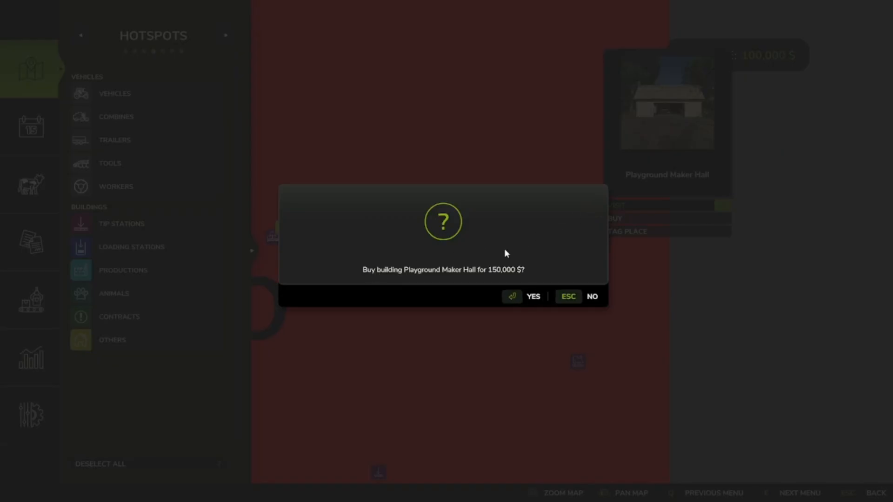
click(590, 295)
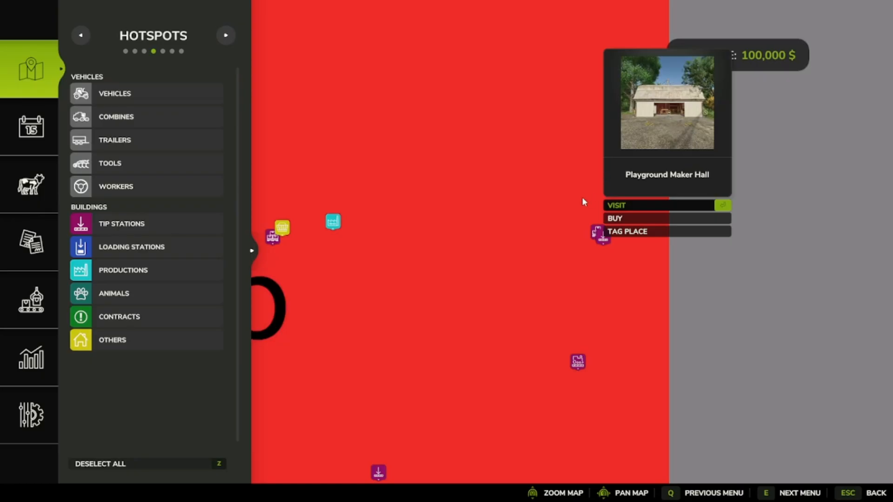
key(Return)
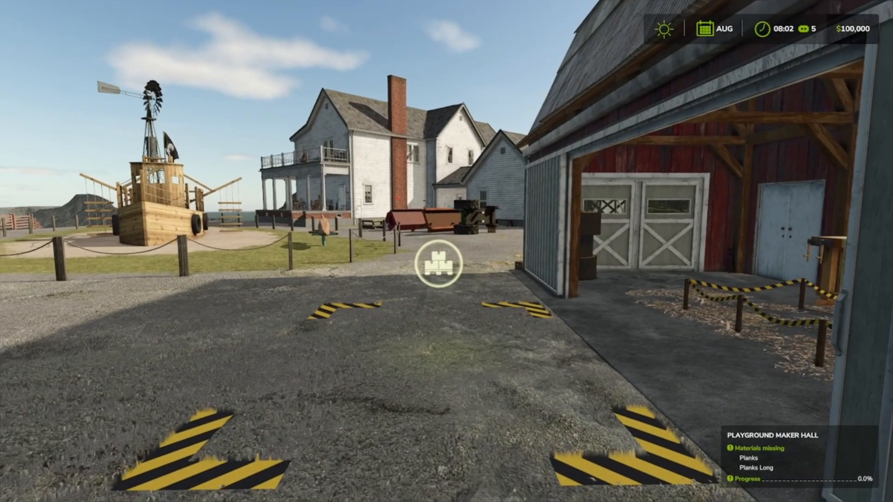
Step: Walk from the Playground Maker Hall across the gravel yard, jump over the fence, and head down the grassy hillside beyond
key(s)
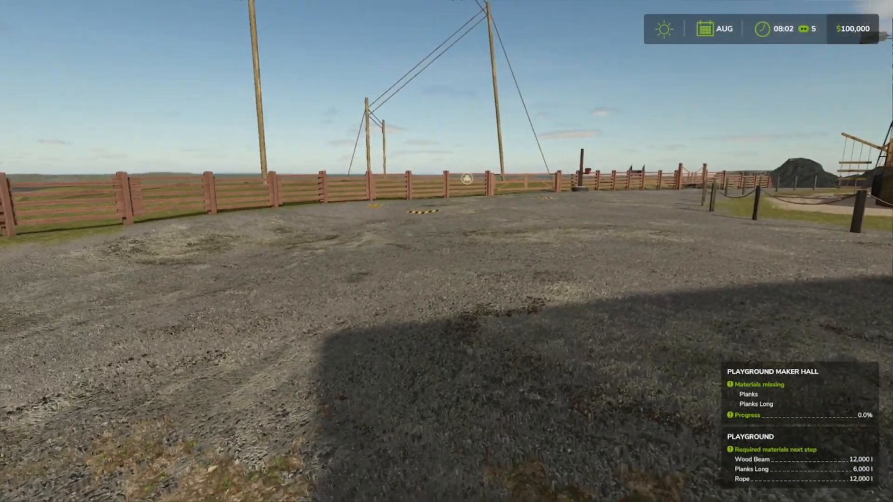
key(w)
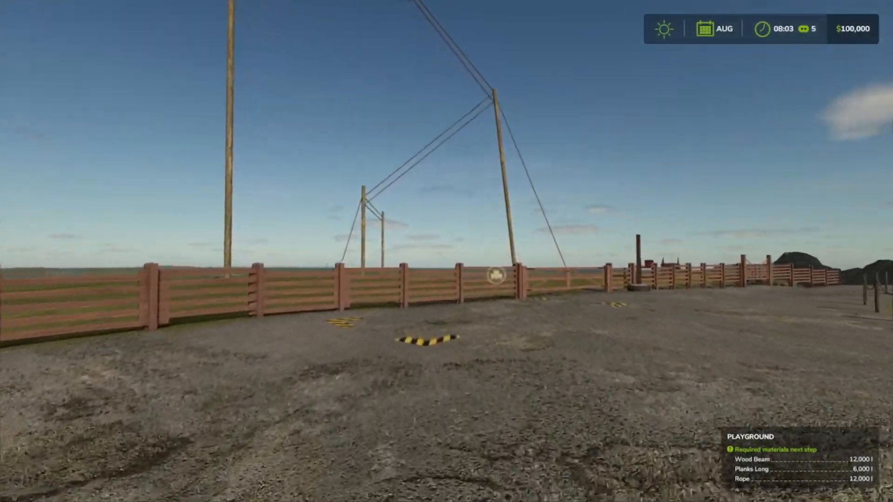
key(w)
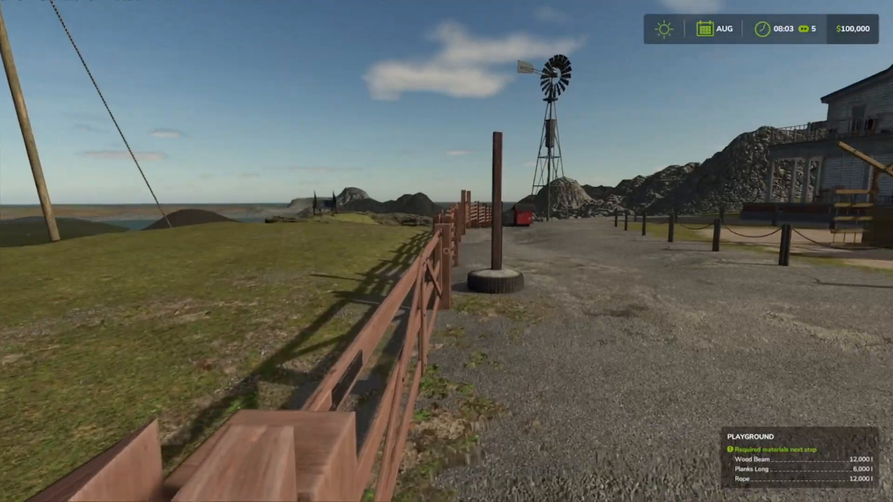
key(w)
key(space)
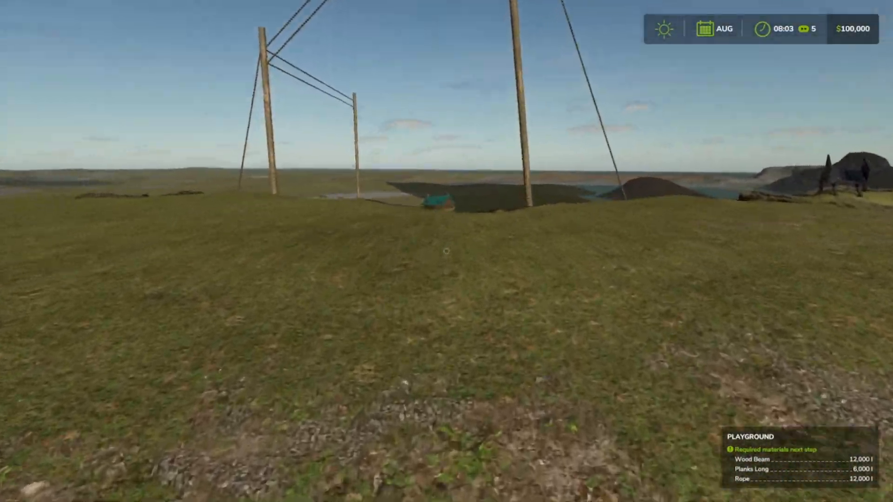
key(space)
key(w)
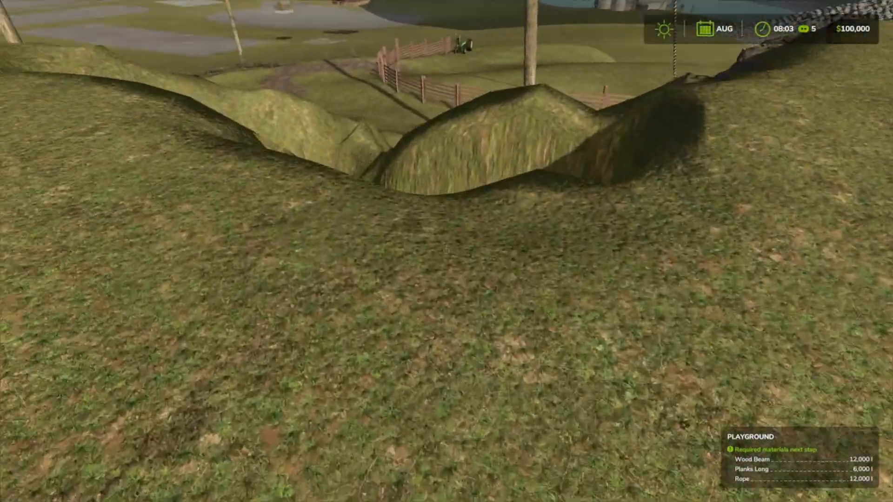
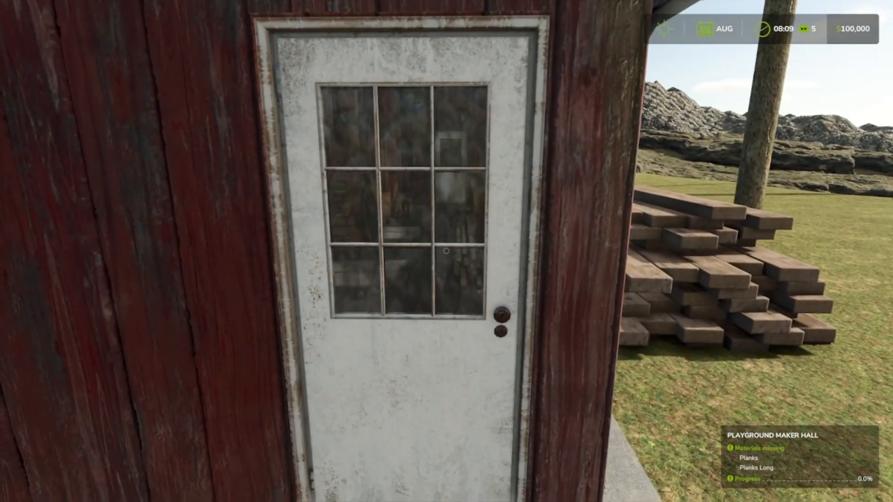
Step: Enter the Playground Maker Hall through its white side door beside the stacked planks
key(w)
click(446, 252)
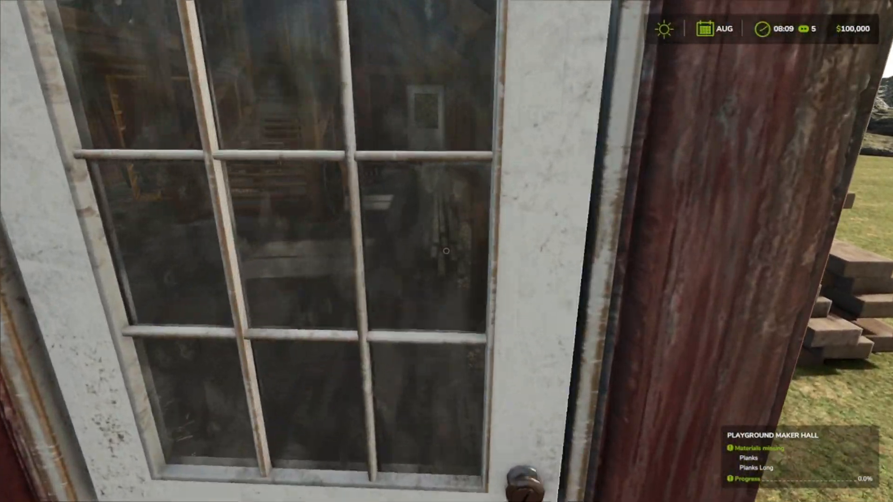
key(s)
key(w)
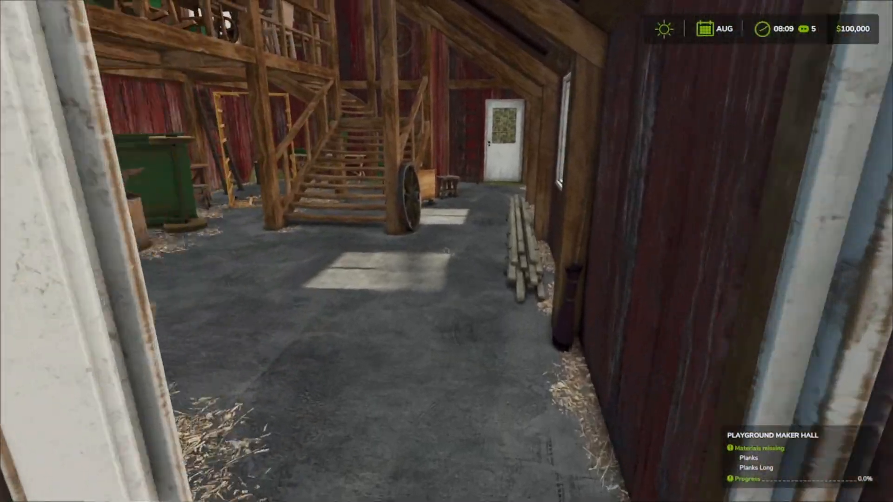
Step: Inspect the hall's ground floor, including the workbenches, barrels, and the area around the staircase
key(w)
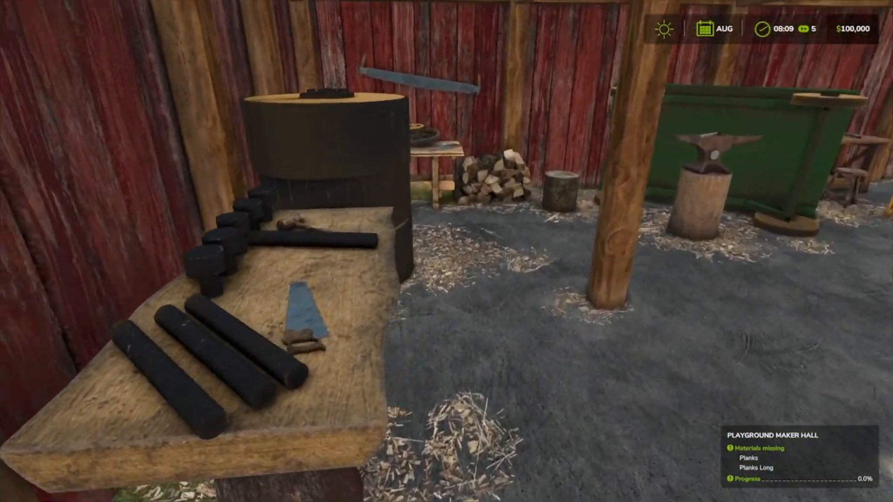
key(w)
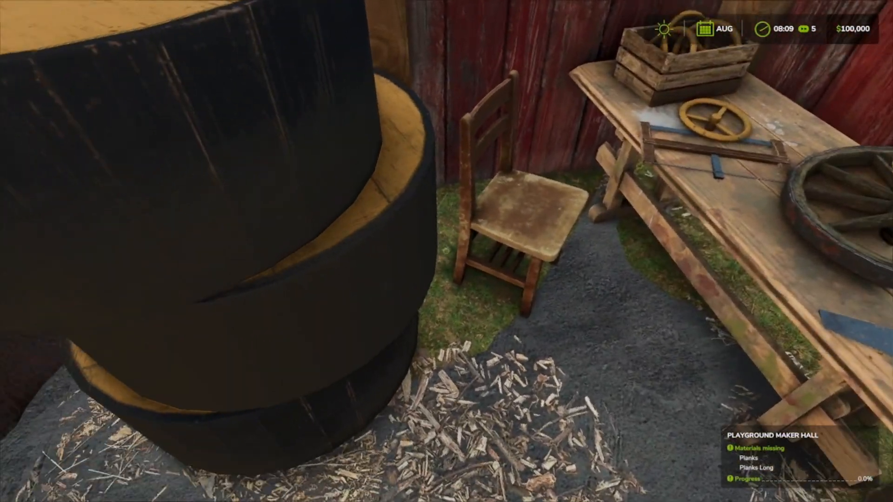
key(w)
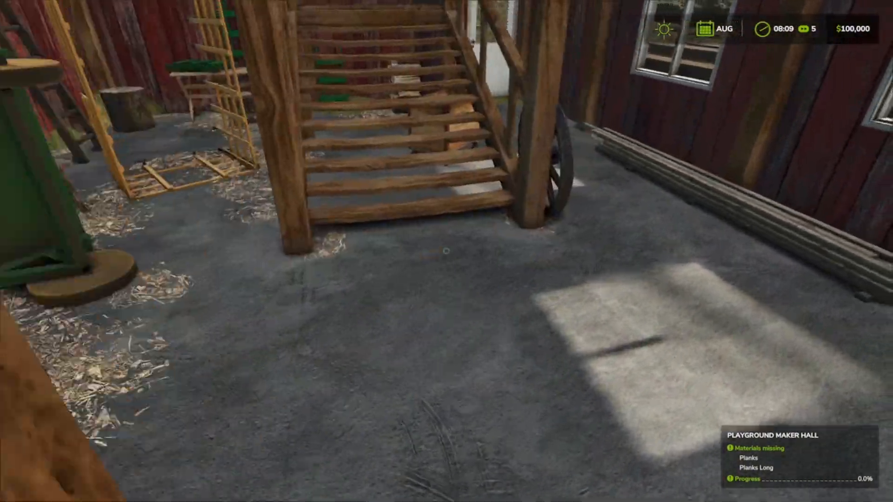
key(w)
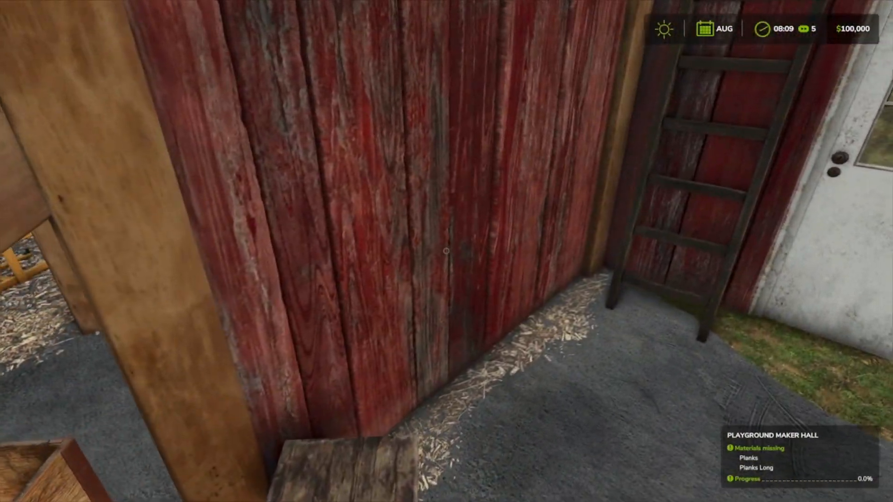
key(s)
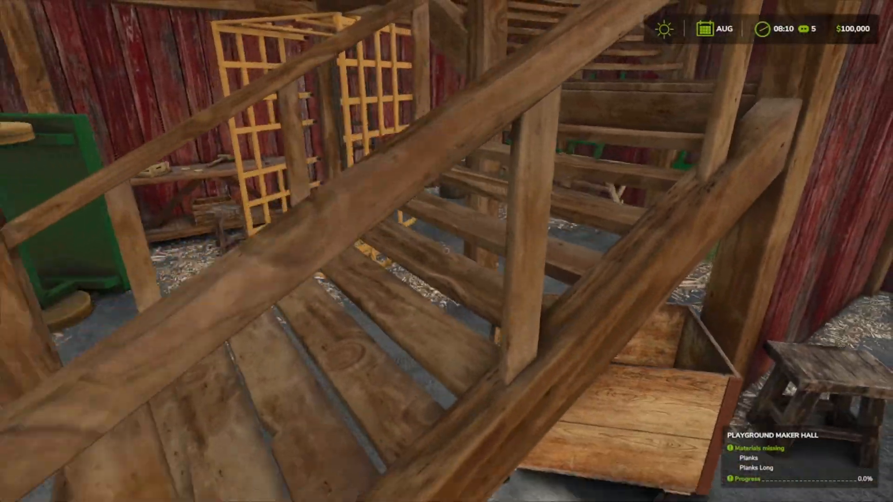
Step: Climb to the hall's upper floor and check the white double doors, the slide storage area, and the single end door
key(w)
key(w)
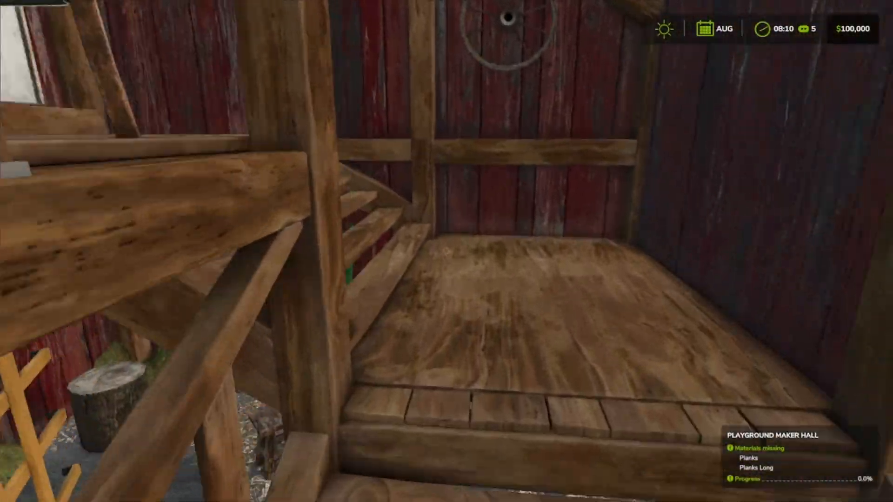
key(w)
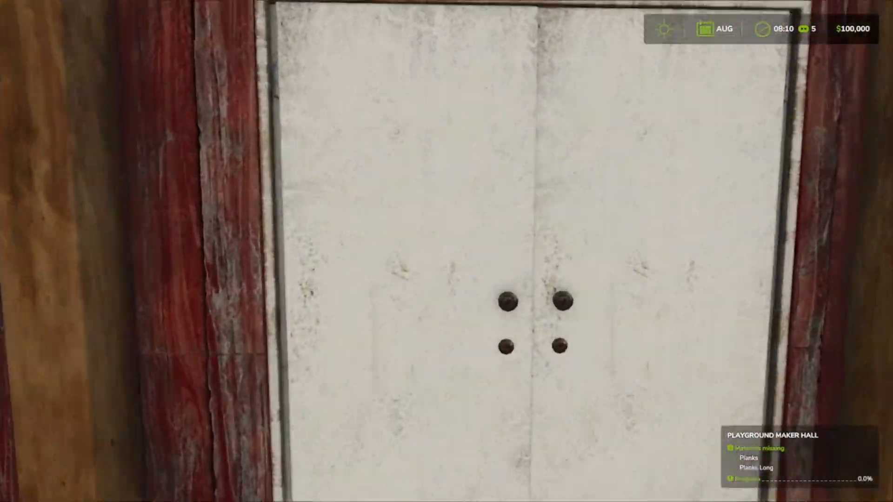
key(w)
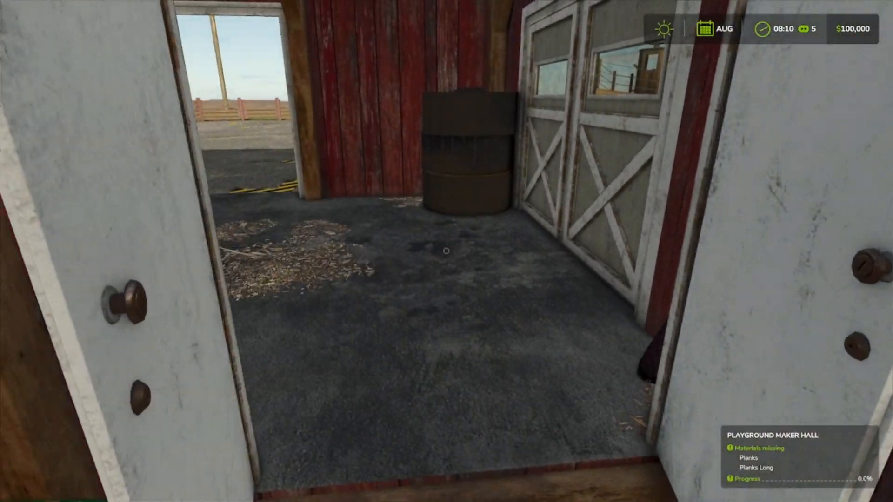
key(w)
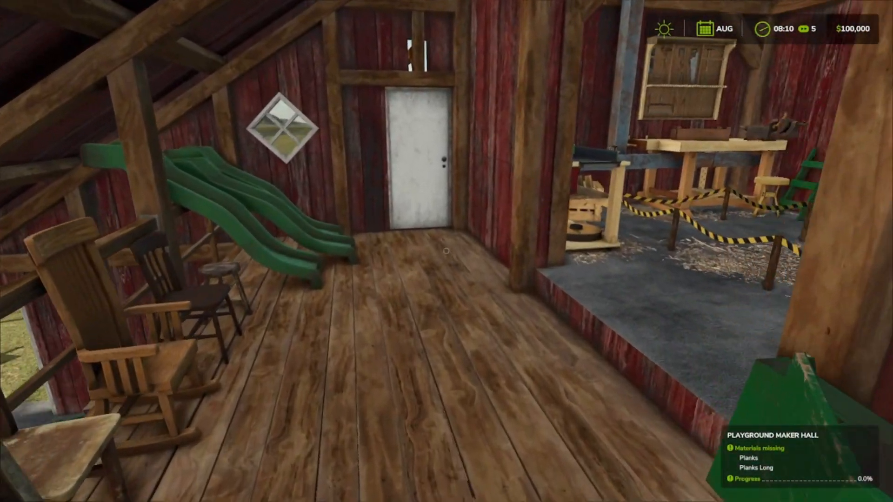
key(w)
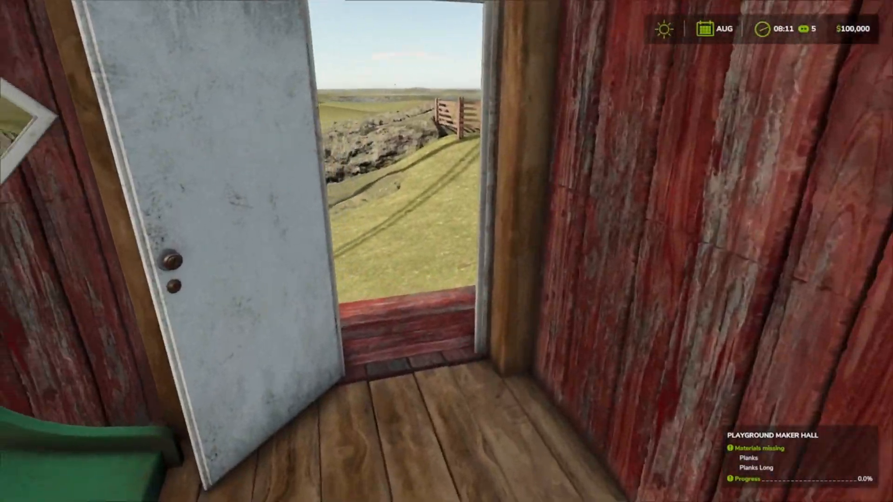
key(w)
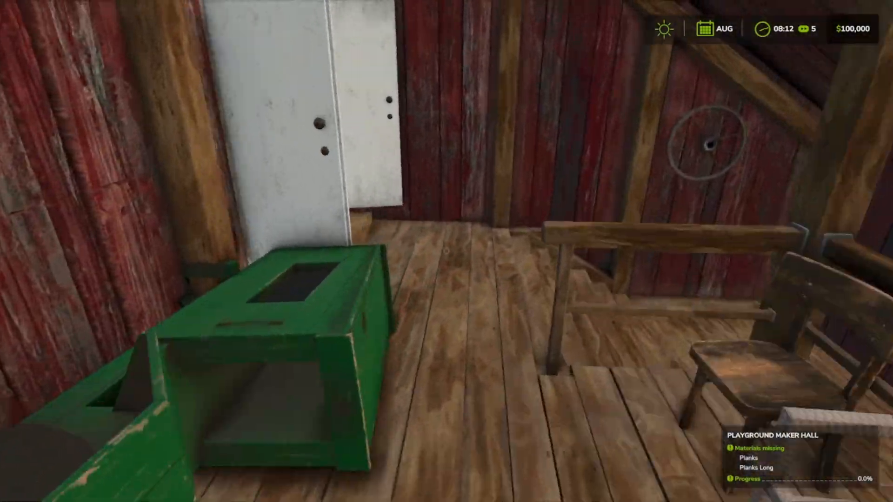
Step: Test the cross-braced double doors with windows in the hall's taped-off workshop area
key(w)
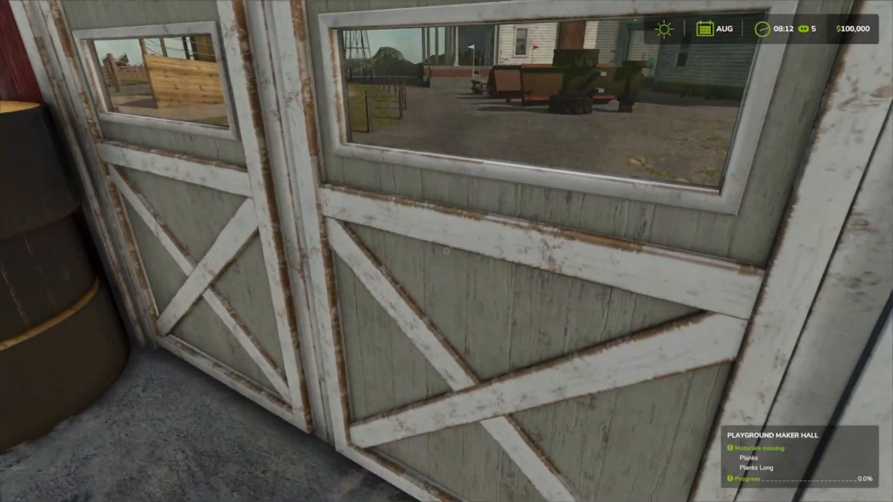
key(w)
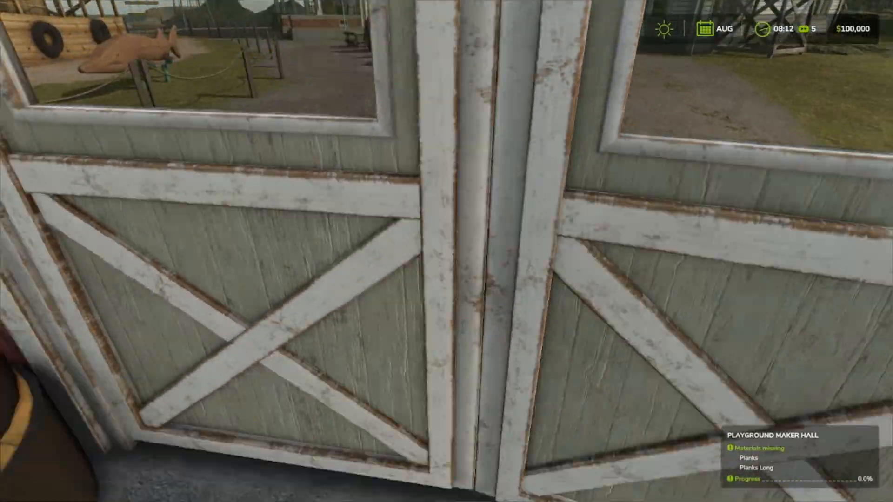
key(r)
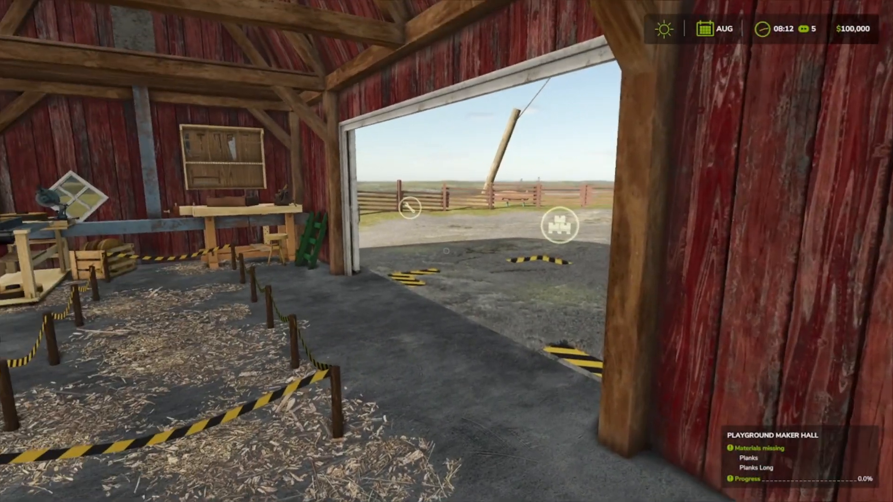
Step: Leave the hall through the large front opening and check the metal sliding doors from the gravel yard
key(w)
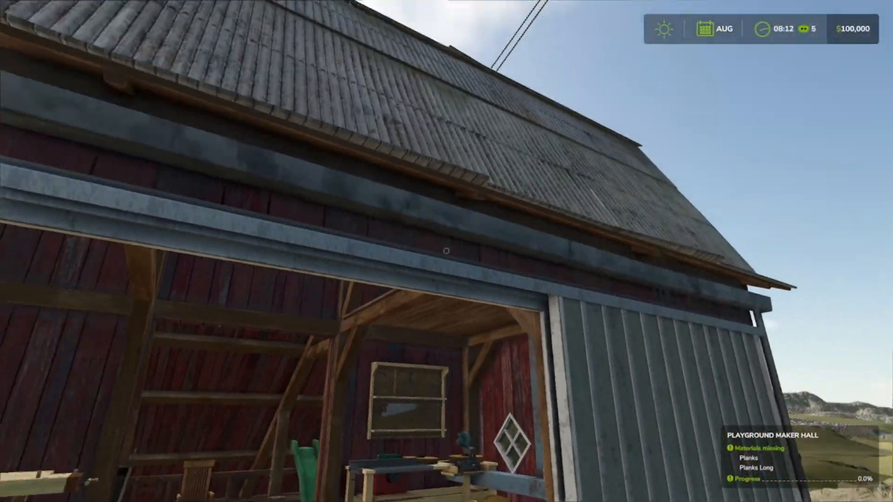
key(w)
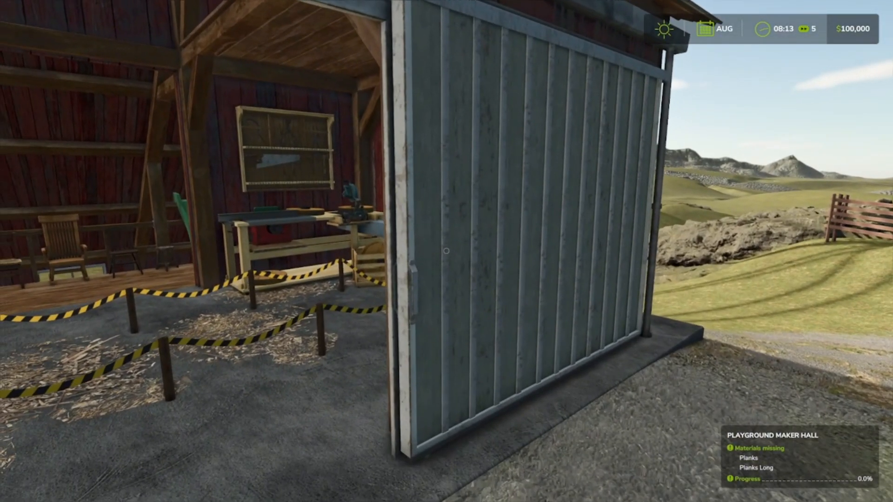
key(w)
key(s)
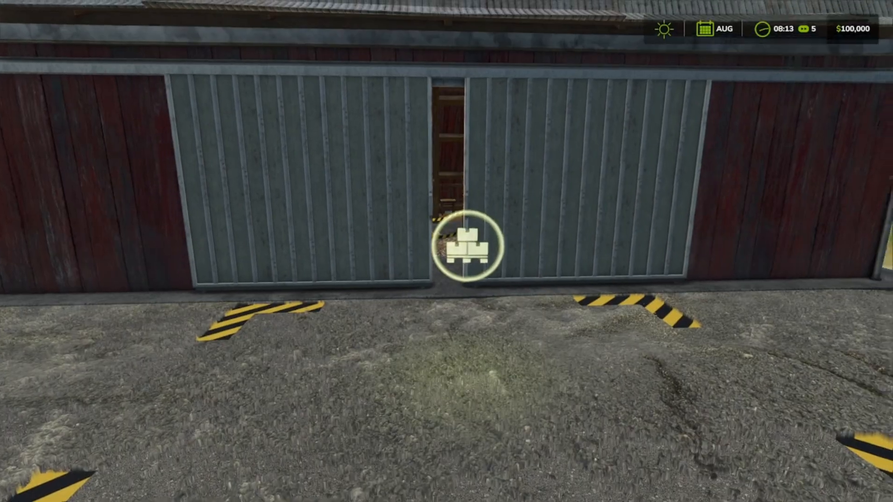
key(w)
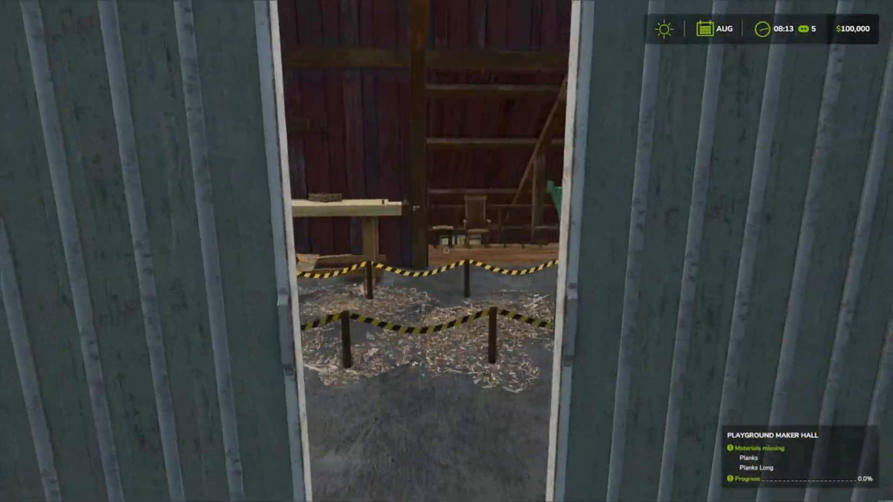
key(s)
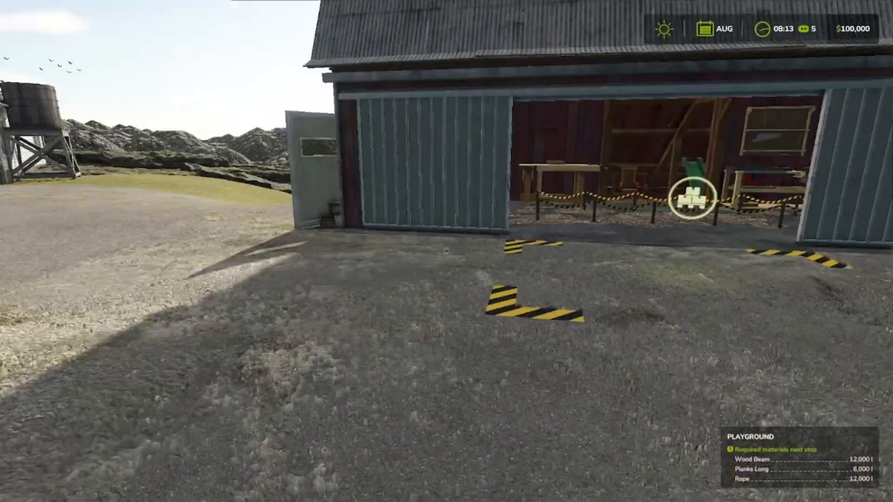
Step: Cross the yard past the rope fence to examine the outdoor play equipment, then continue to the farmhouse porch
key(w)
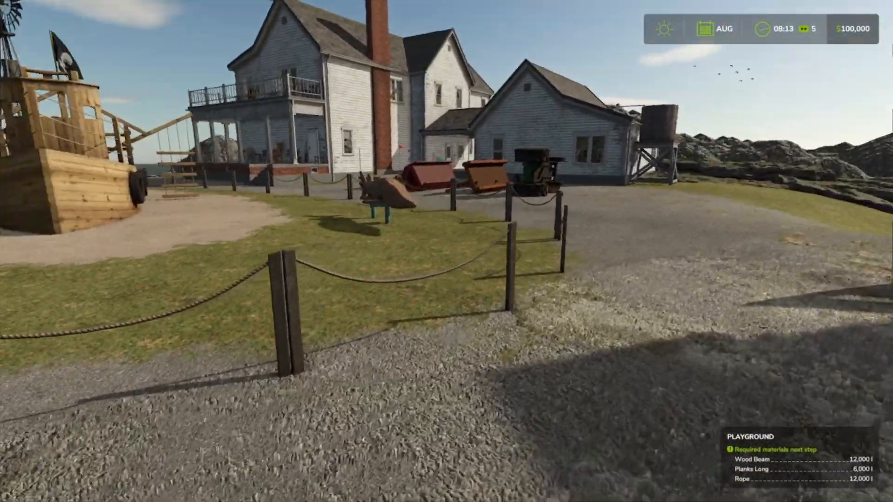
key(w)
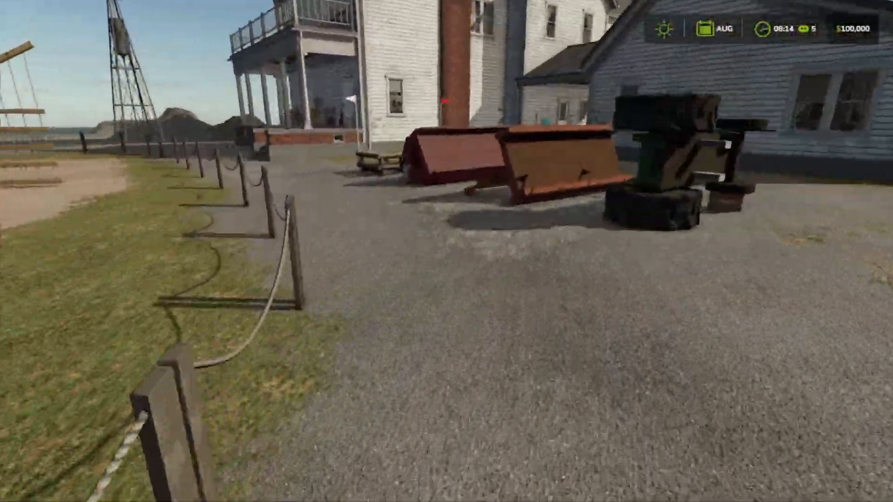
key(w)
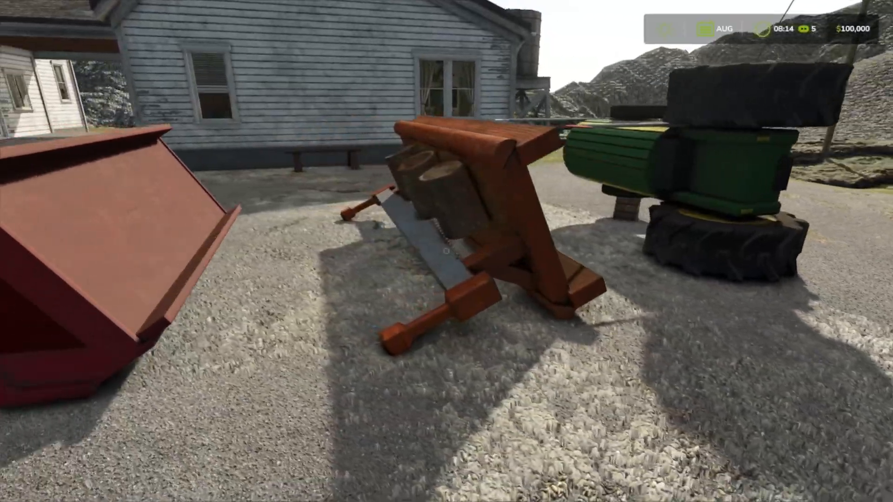
key(a)
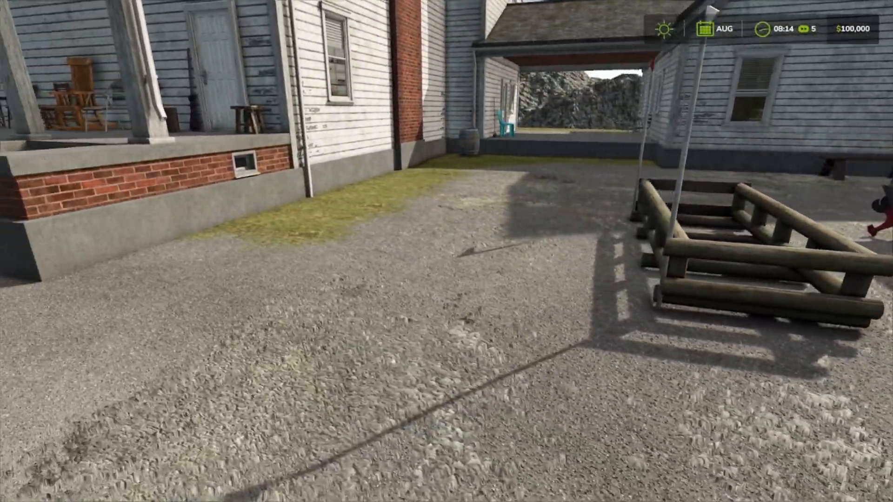
key(a)
key(w)
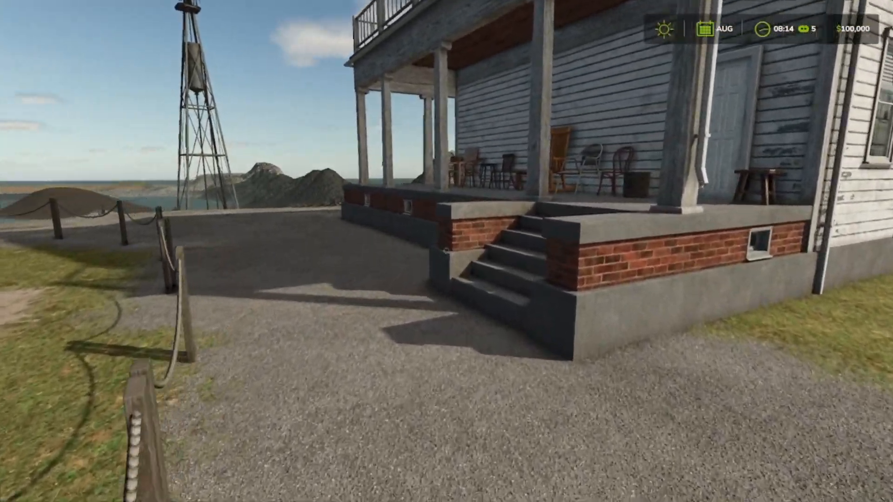
Step: Walk past the farmhouse to the metal tower and survey the valley and lake from the grassy slope
key(w)
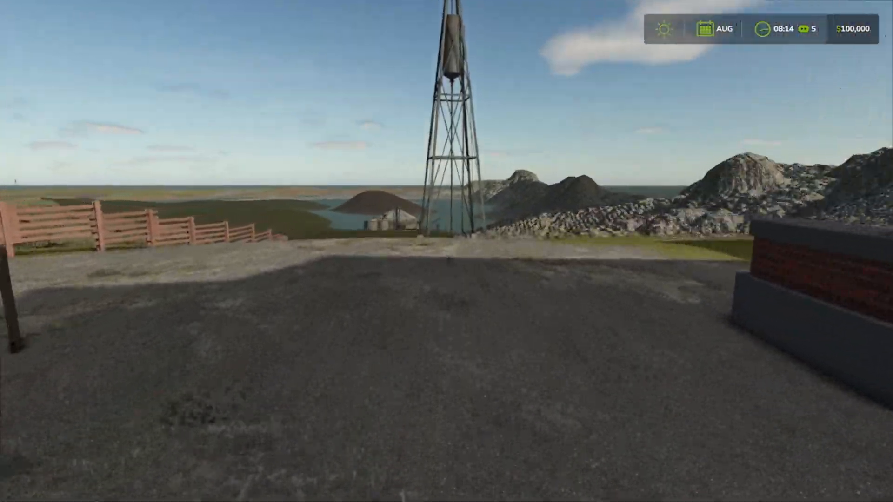
key(w)
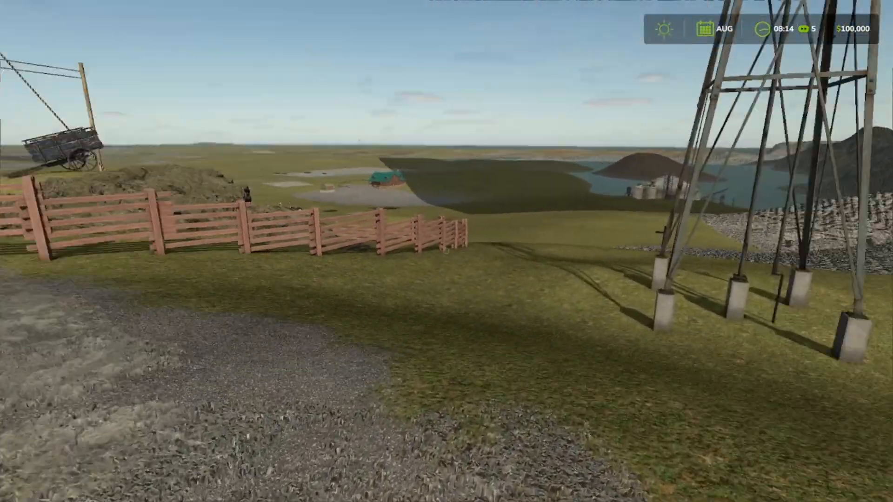
key(w)
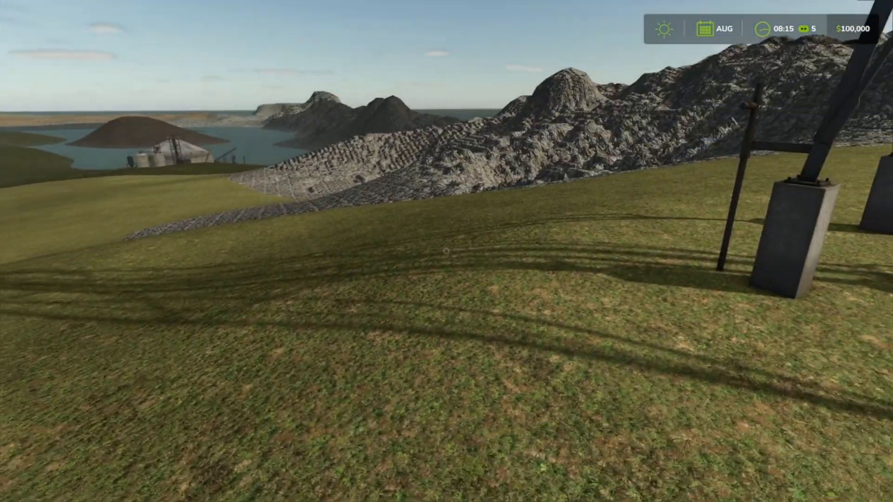
key(w)
key(d)
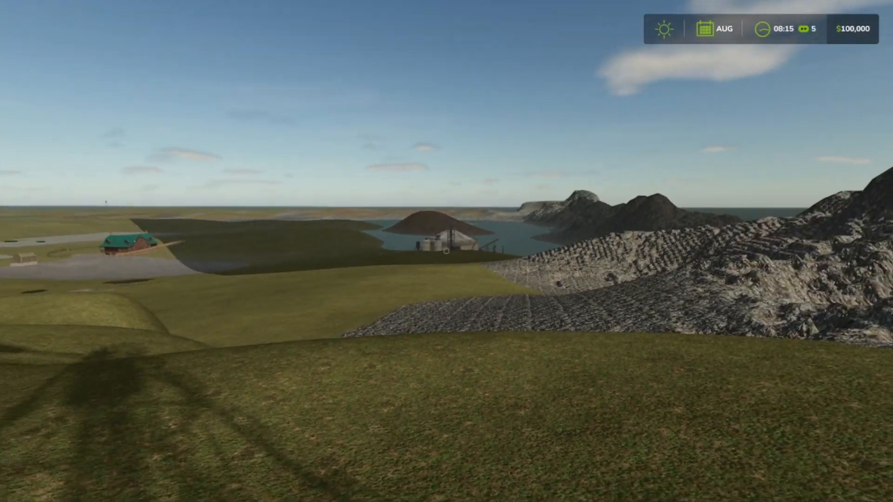
Step: Explore the grassy hillside below the barn and inspect the gaps between the rock formations and the ground
key(w)
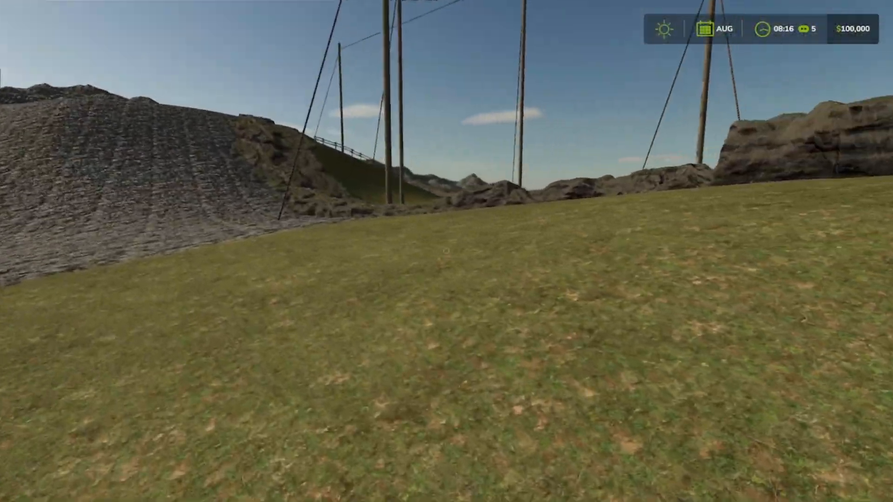
key(w)
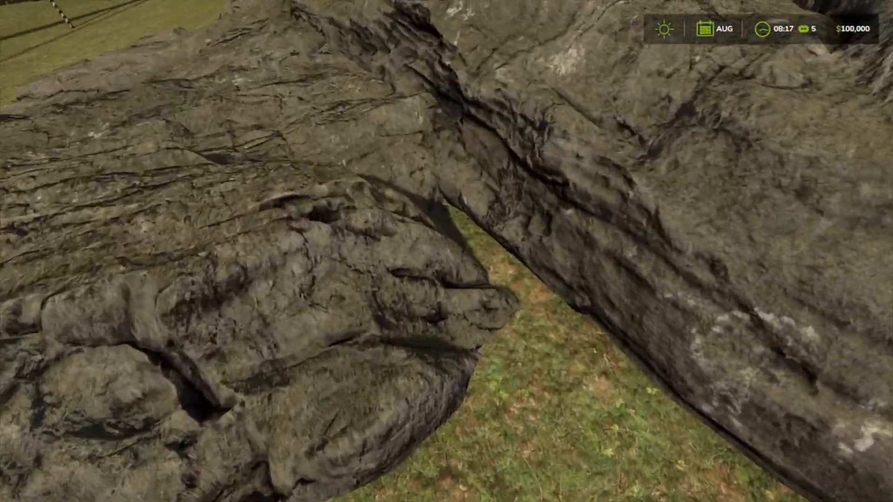
key(w)
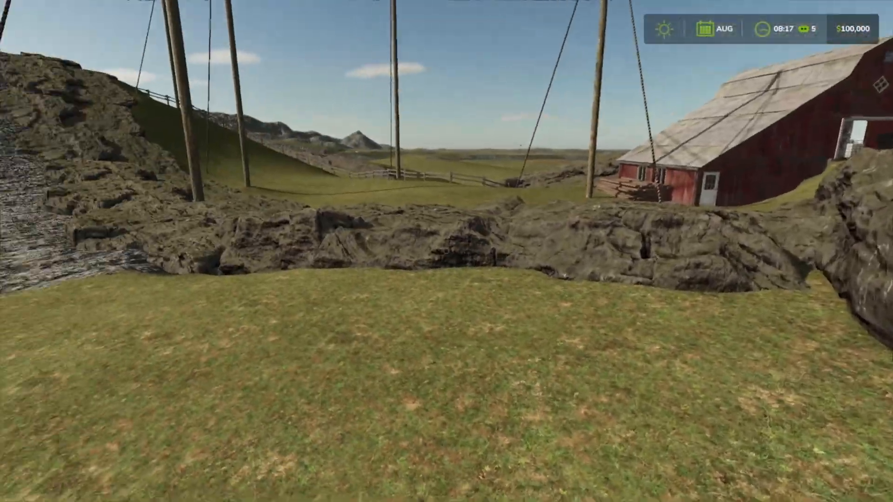
key(w)
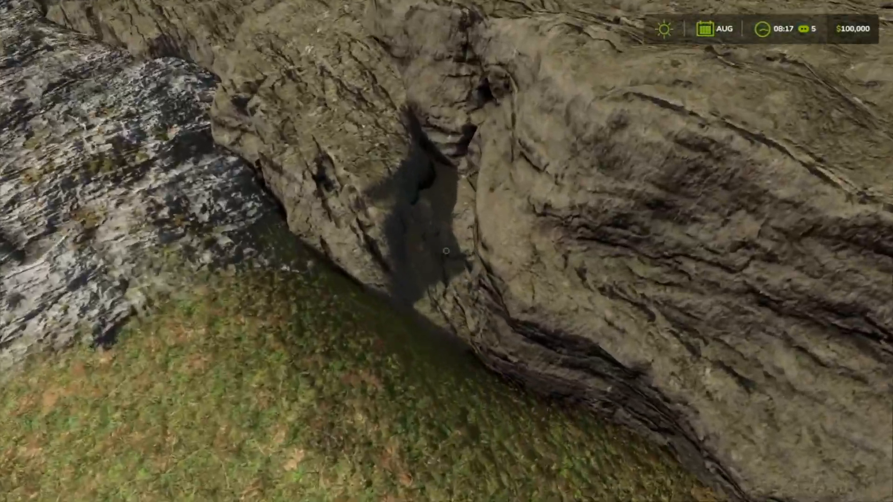
key(s)
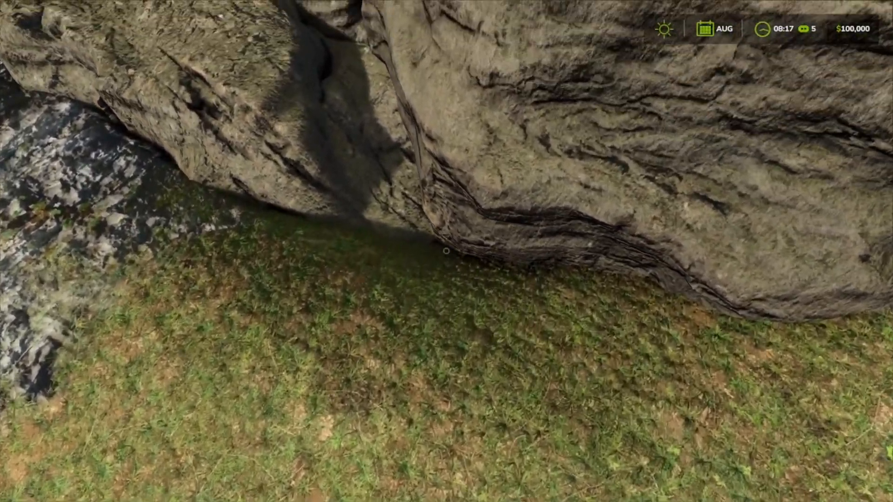
Step: Walk over the rocks and along the grassy slope to inspect where the rock formations meet the ground
key(s)
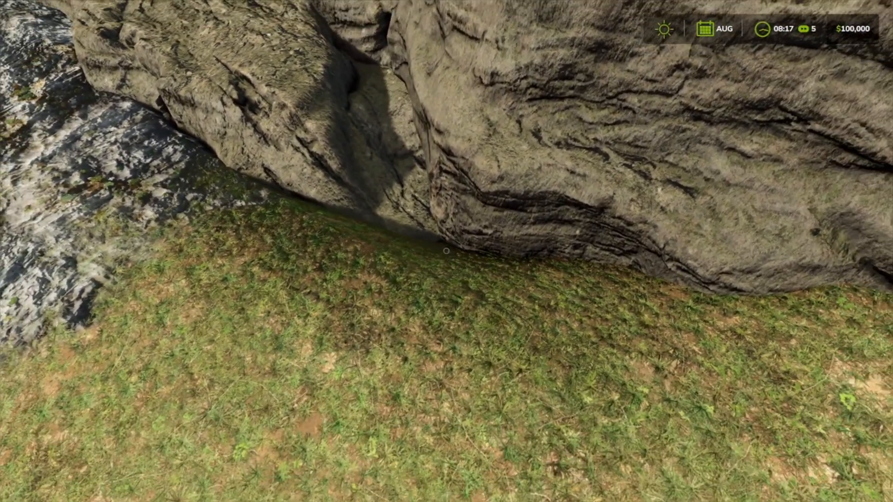
key(w)
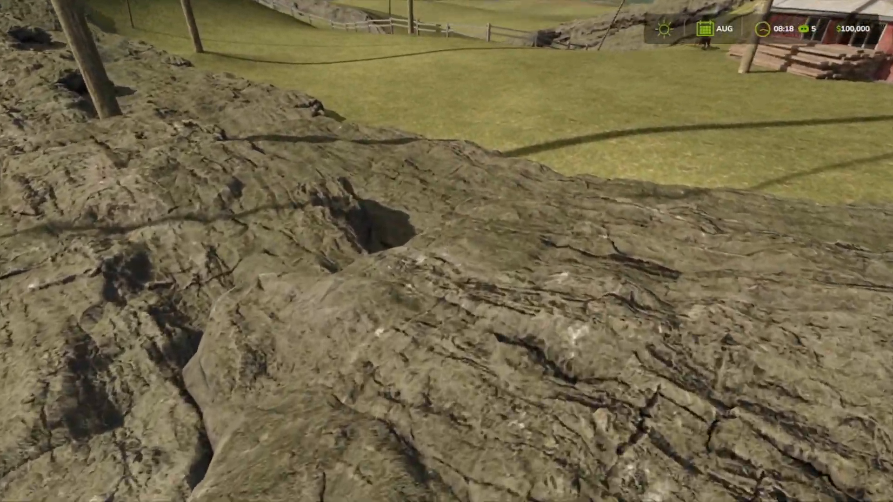
key(w)
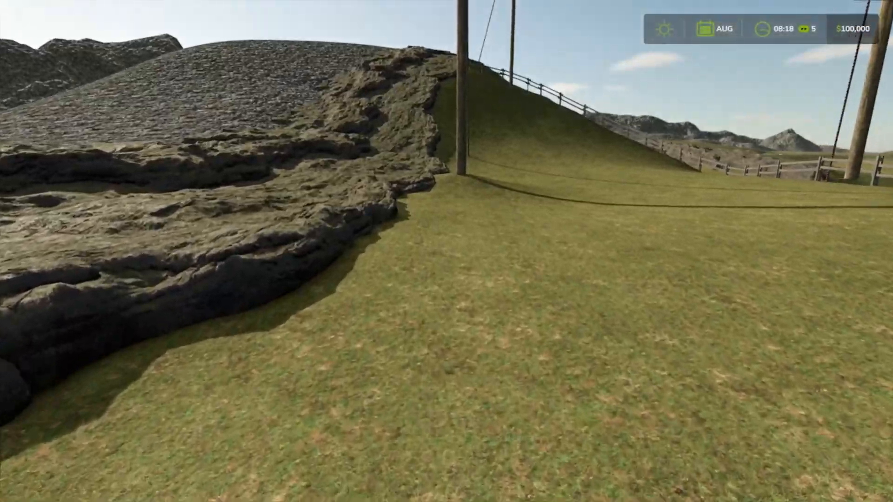
key(w)
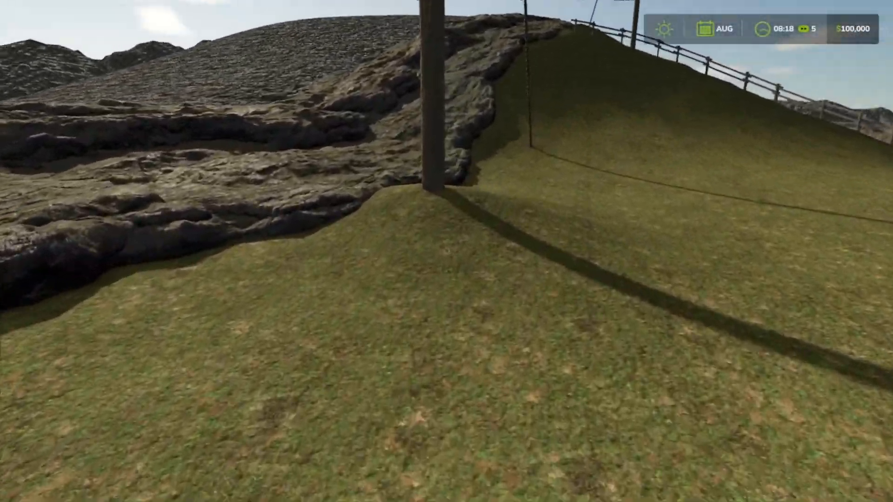
key(w)
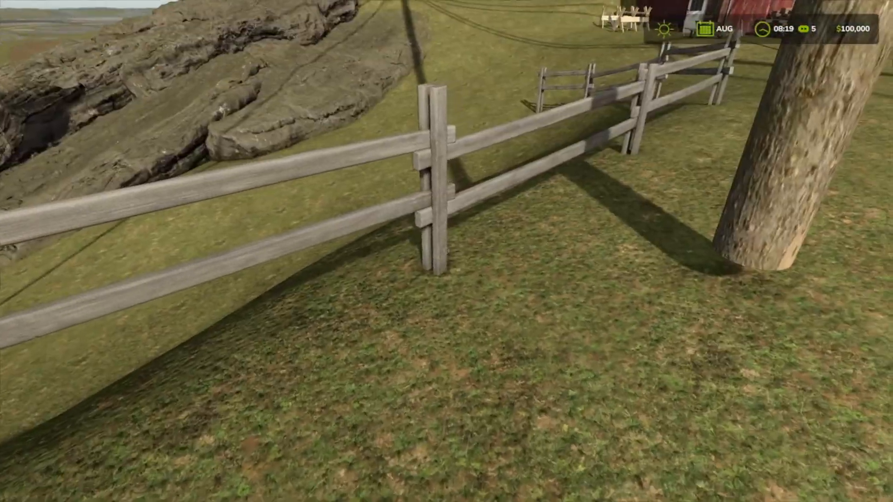
Step: Follow the wooden fence back to the red barn and check the wheelbarrow, sawhorses and open side door
key(w)
key(w)
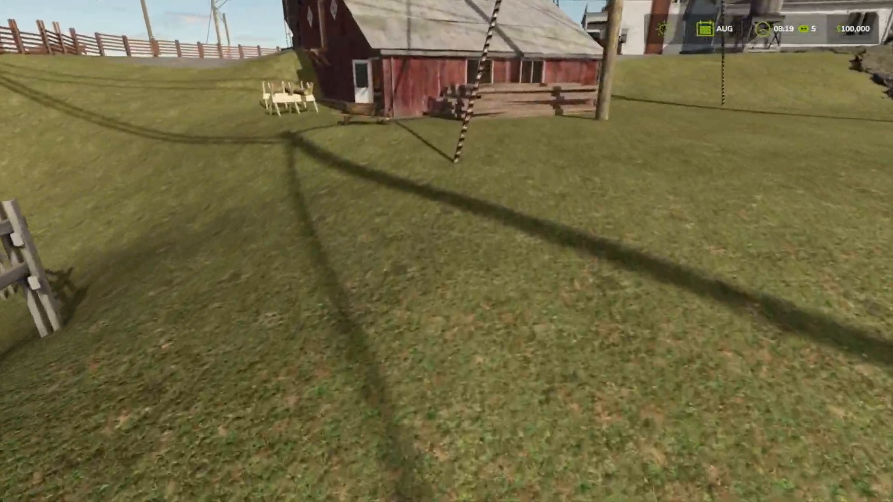
key(w)
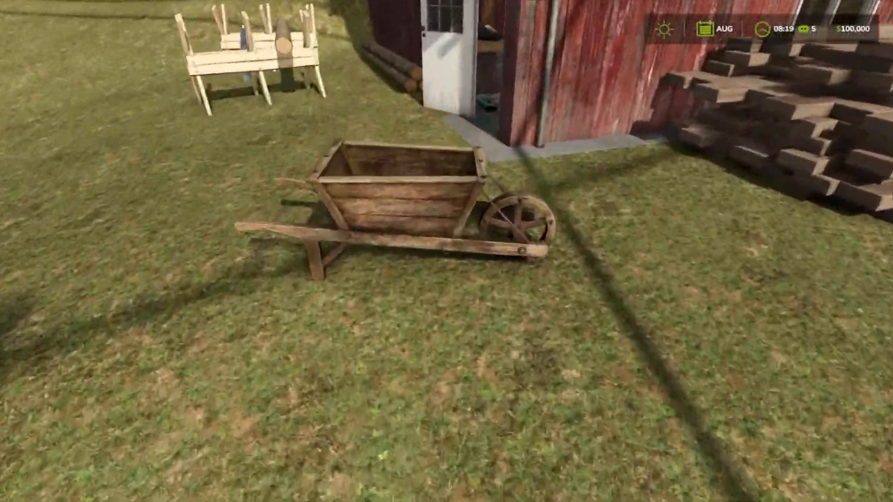
key(w)
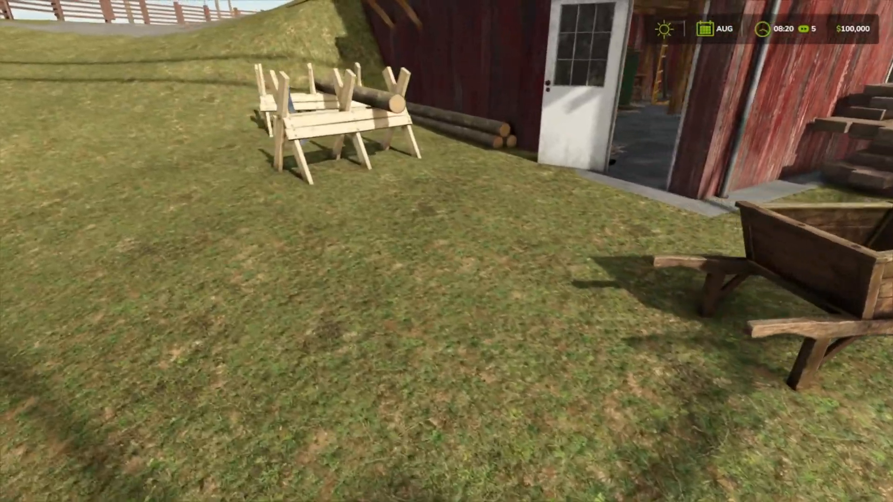
key(w)
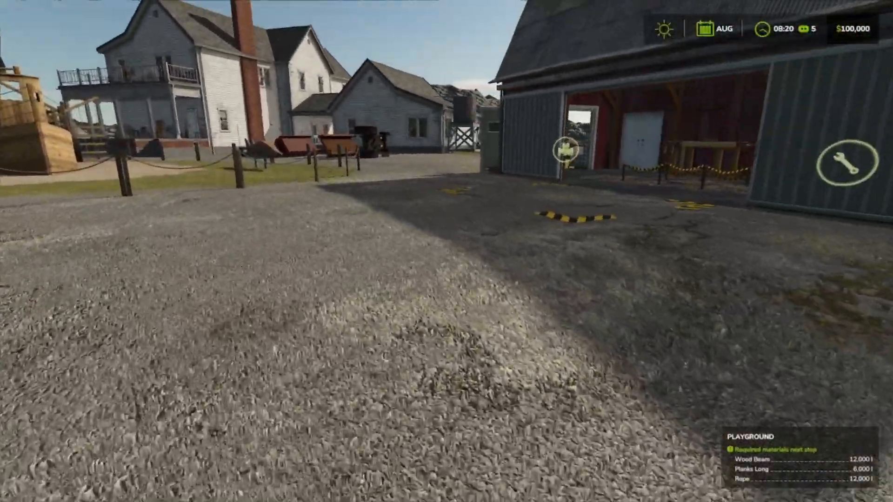
Step: Borrow money through the farm finances until the balance reaches $405,000
key(w)
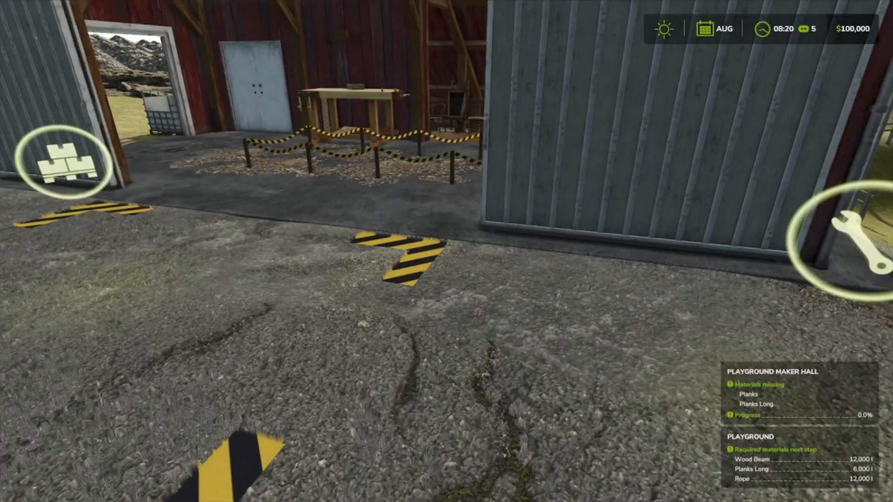
key(Escape)
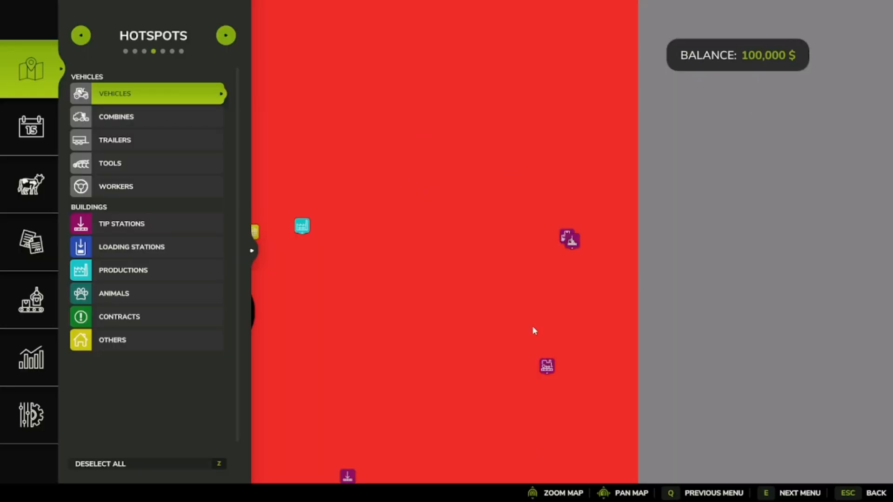
click(32, 332)
click(508, 88)
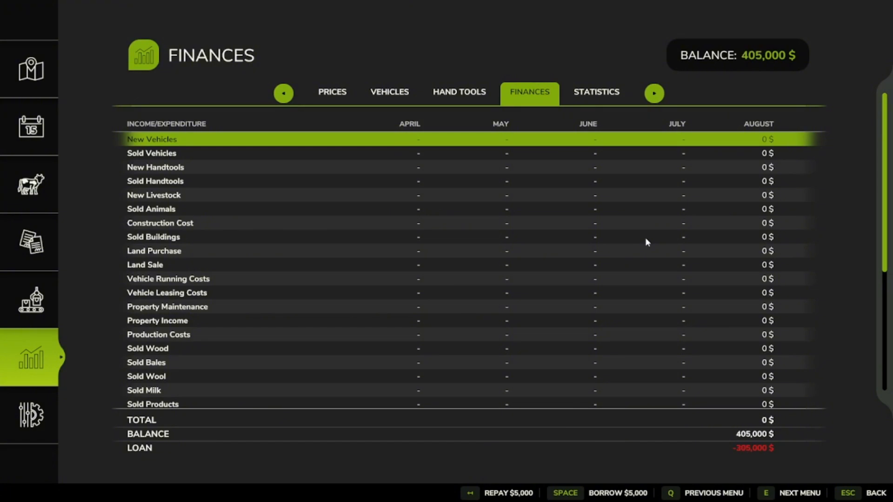
key(Escape)
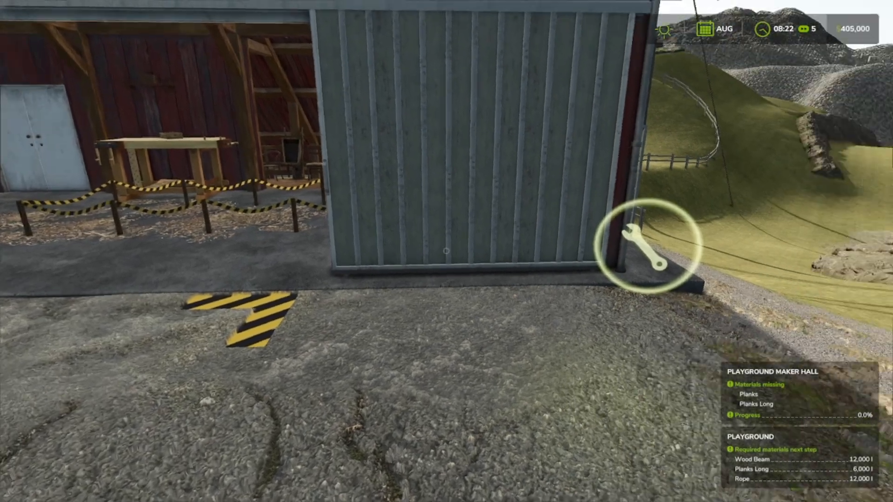
Step: Buy the Playground Maker Hall at the wrench marker beside its sliding door and confirm the purchase
key(w)
key(d)
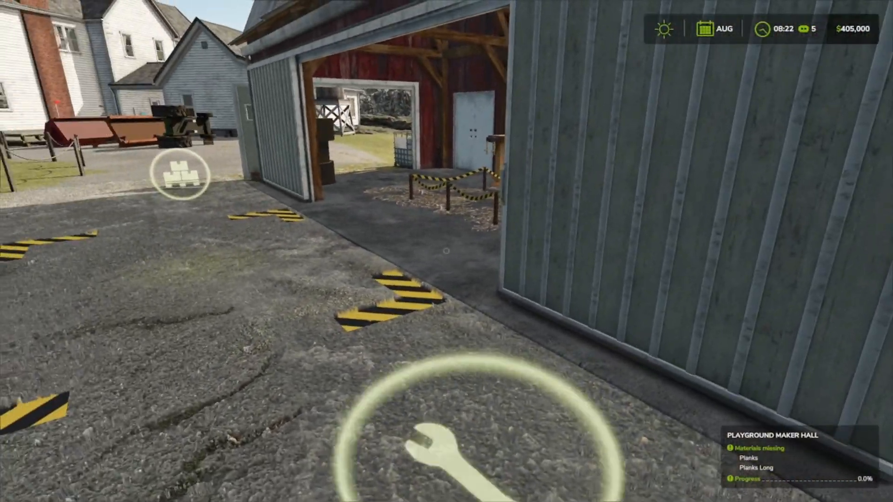
key(r)
key(Return)
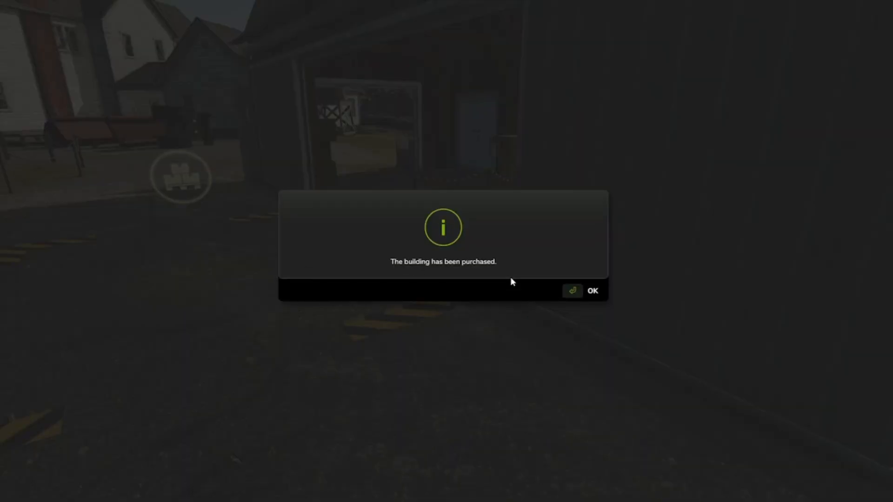
key(Return)
key(s)
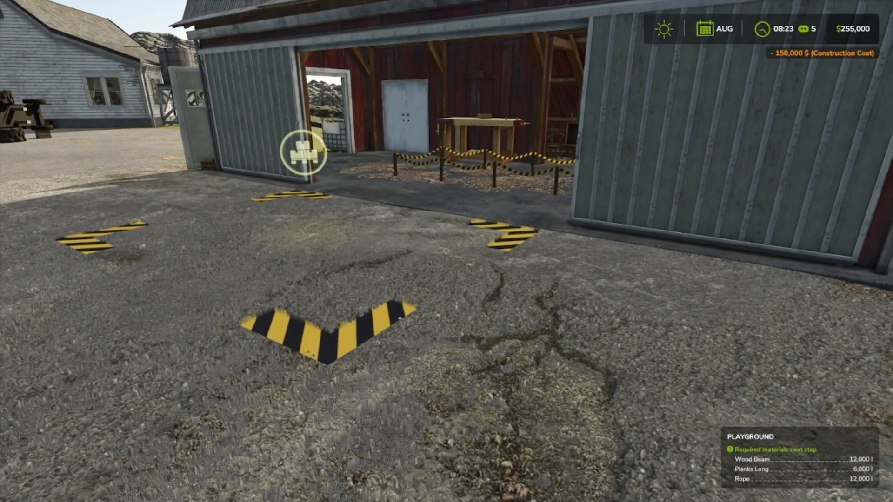
Step: Spawn Planks Long pallets with Power Tools at the maker hall's pallet marker
key(w)
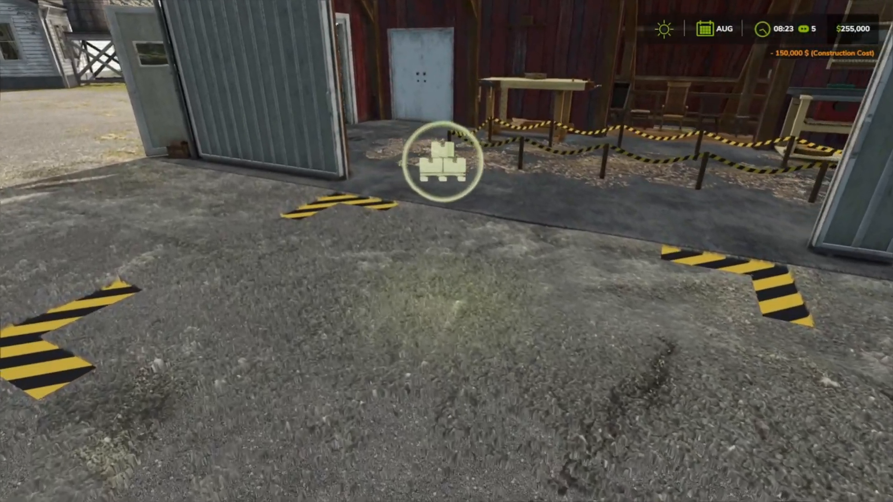
key(s)
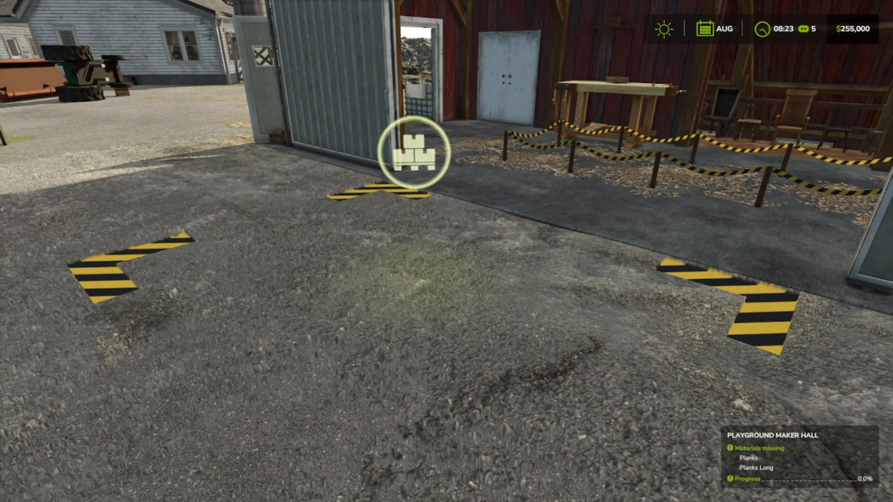
key(shift+Return)
click(567, 281)
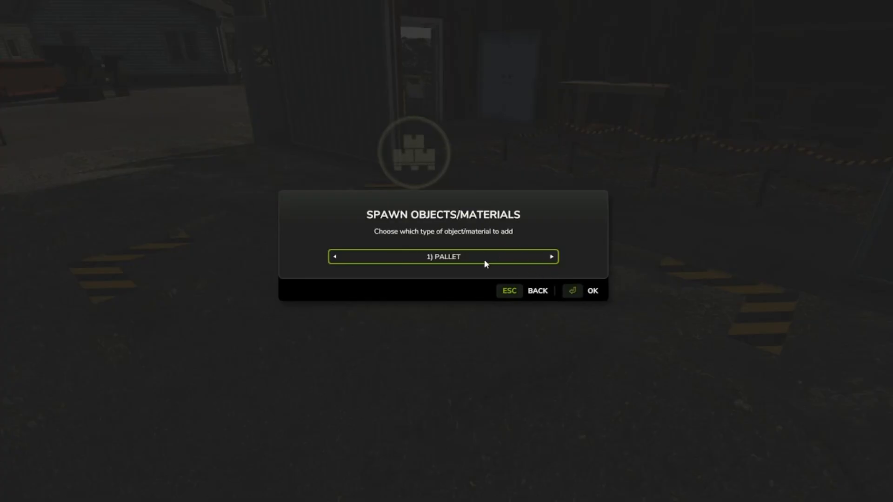
click(562, 282)
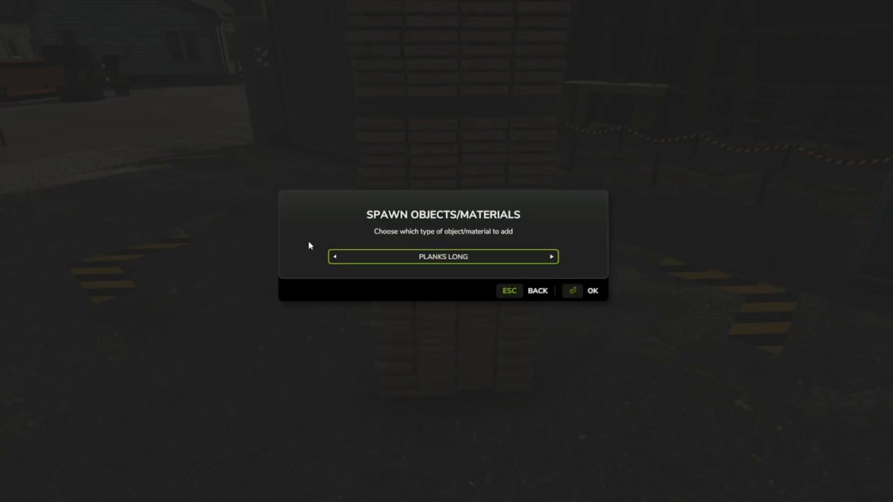
click(333, 254)
key(Escape)
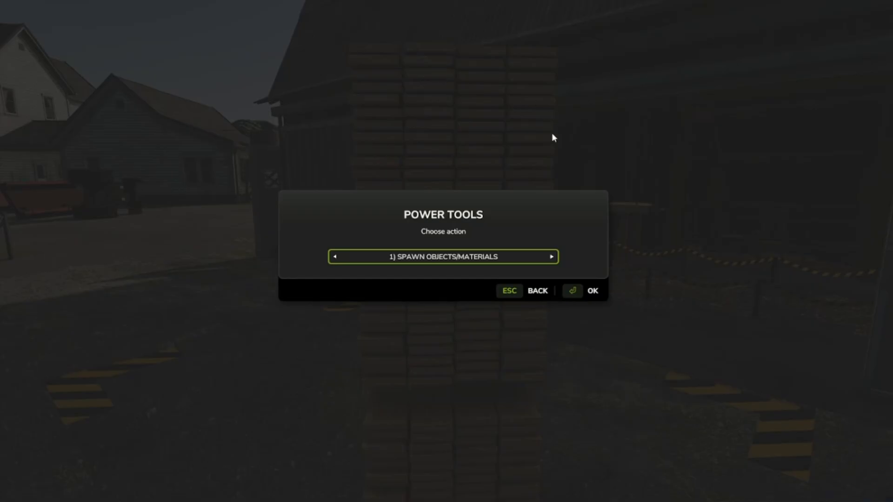
Step: Choose another Power Tools action and deliver the stacked long planks into the maker hall's storage
key(Right)
key(Right)
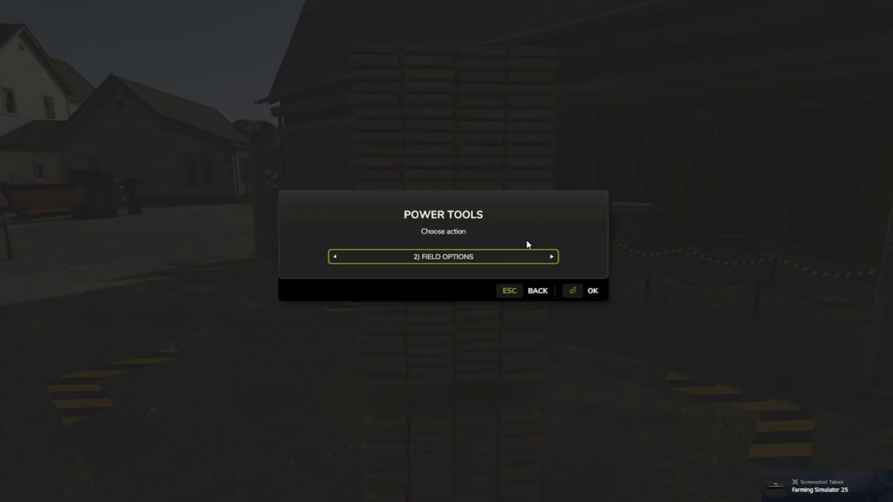
key(Return)
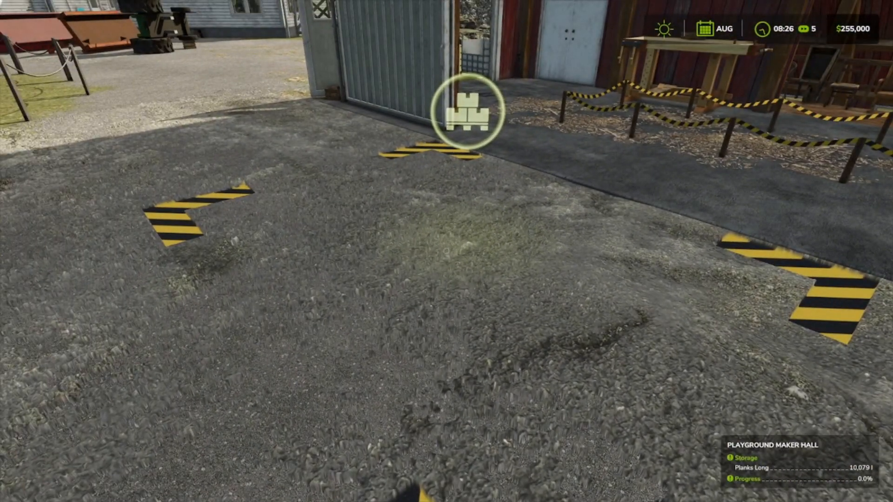
Step: Spawn Planks pallets with Power Tools inside the maker hall's striped unloading area
key(F12)
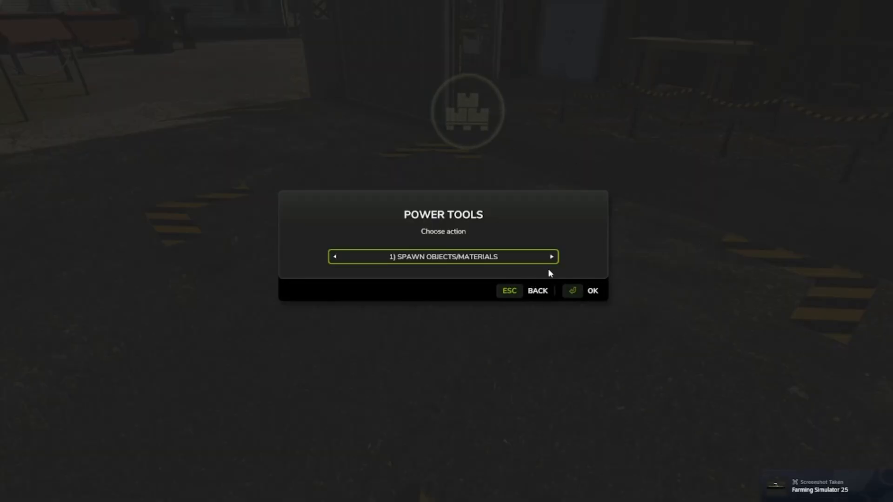
key(Return)
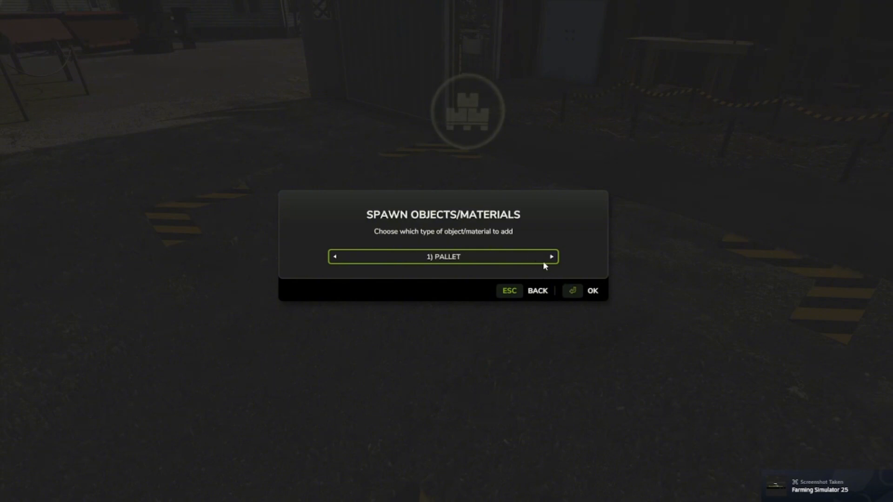
key(Return)
key(Right)
key(Right)
key(Right)
key(Right)
key(Right)
key(Right)
key(Right)
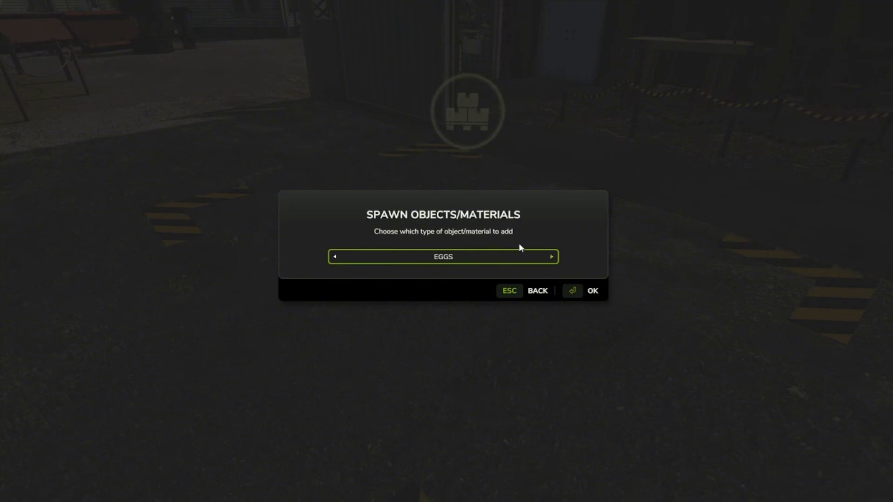
key(Right)
key(Right)
key(Right)
key(Right)
key(Right)
click(558, 282)
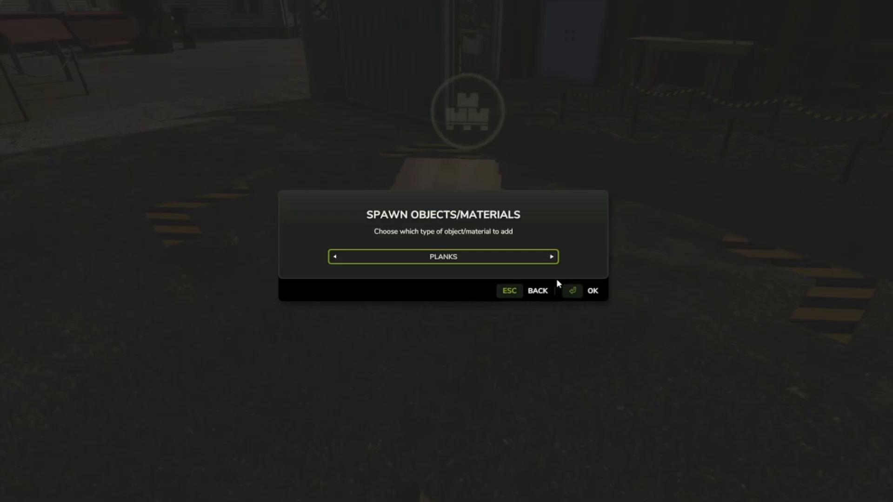
Step: Carry the Planks Long pallets across the gravel yard and deliver them to the playground's unloading area
key(w)
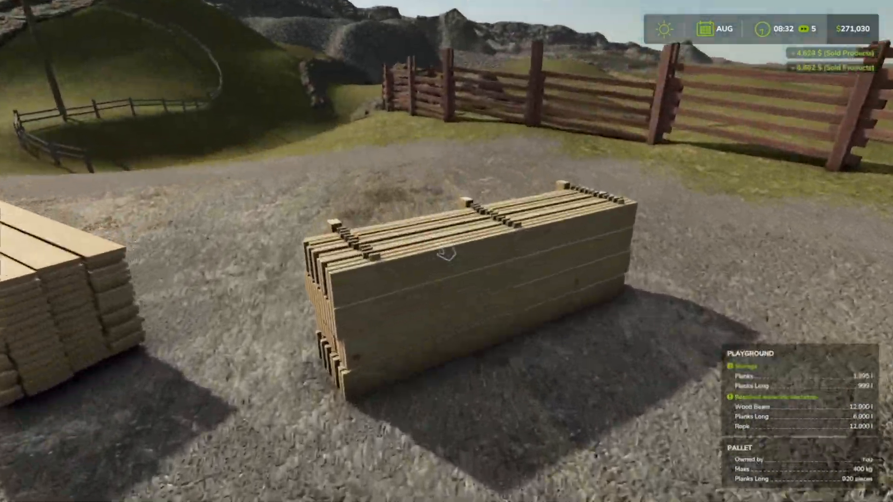
key(w)
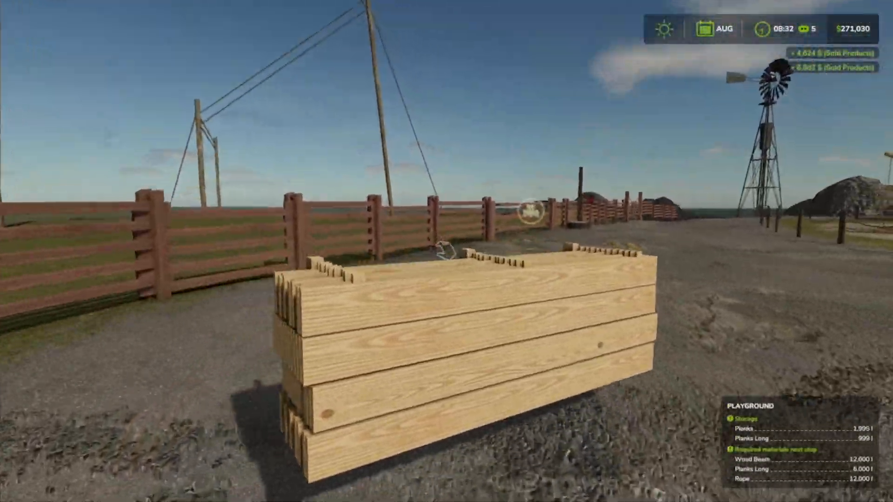
key(w)
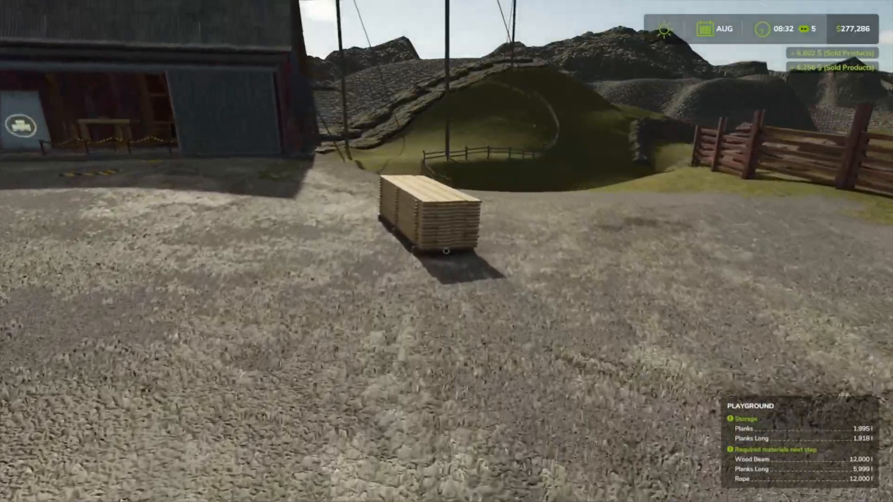
key(w)
click(446, 251)
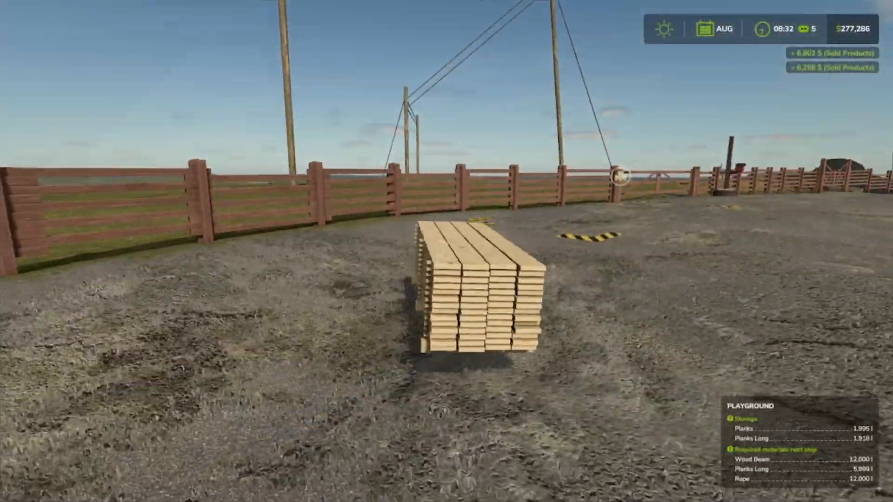
key(w)
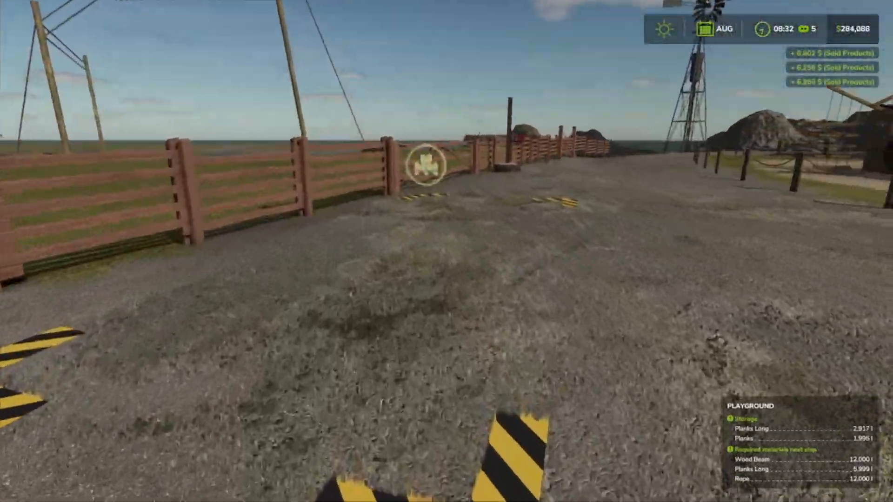
Step: Spawn Rope pallets with Power Tools at the playground's striped unloading area
key(w)
key(w)
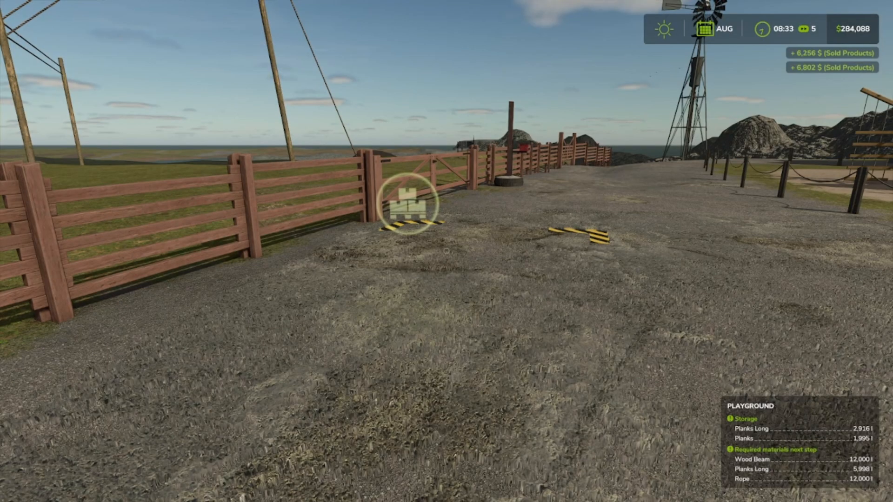
key(F12)
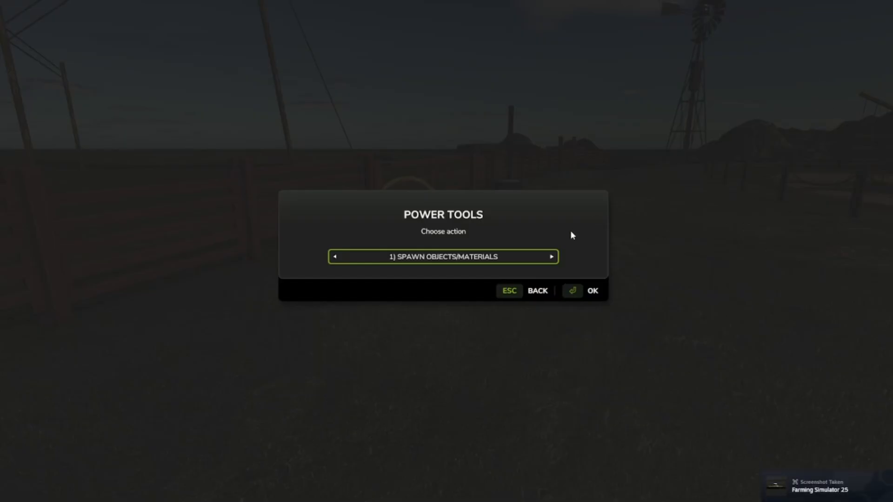
click(560, 281)
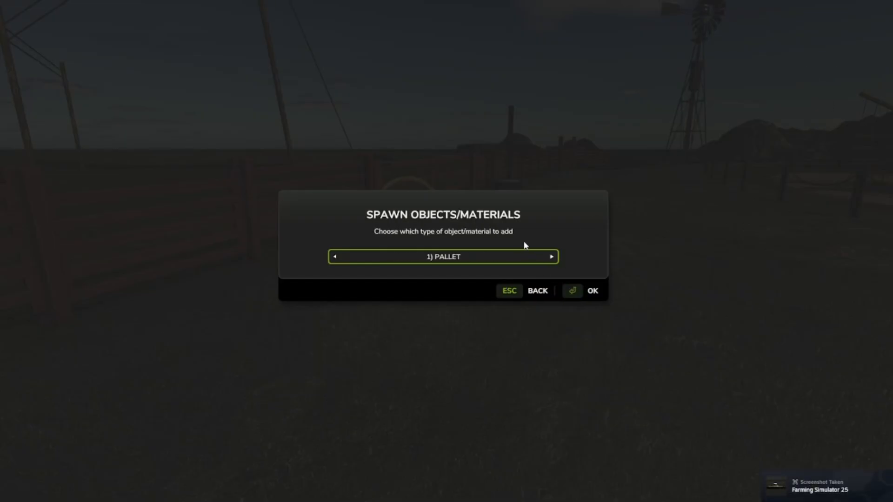
key(Right)
key(Right)
key(Right)
key(Right)
key(Right)
key(Right)
key(Right)
key(Right)
key(Right)
key(Right)
key(Right)
key(Right)
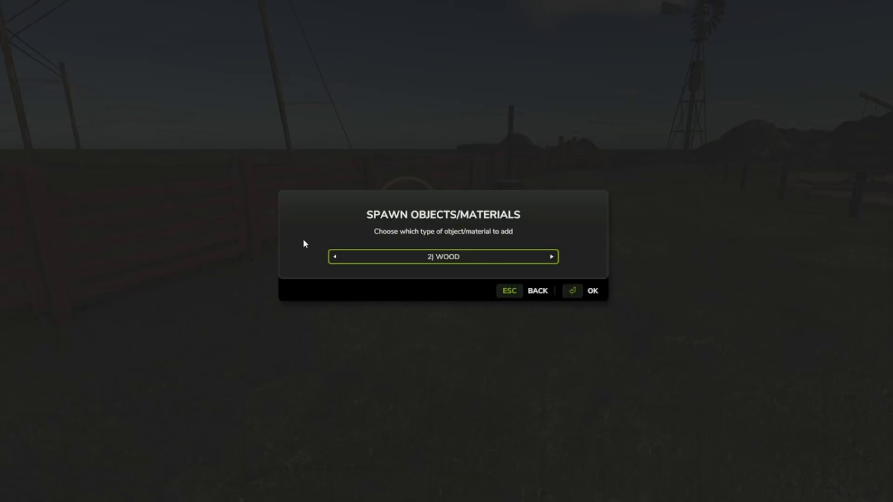
key(Left)
key(Left)
key(Left)
key(Left)
key(Left)
key(Left)
key(Left)
key(Left)
key(Left)
key(Right)
key(Right)
key(Right)
key(Right)
key(Right)
key(Right)
key(Right)
key(Right)
key(Right)
key(Right)
key(Right)
key(Right)
key(Right)
key(Right)
key(Right)
key(Right)
key(Right)
key(Right)
key(Right)
key(Right)
key(Right)
key(Right)
key(Right)
key(Right)
key(Right)
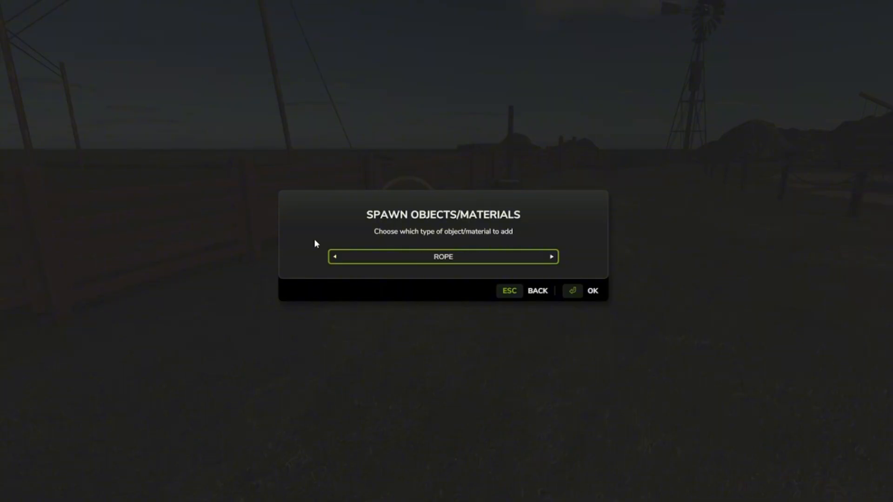
click(567, 274)
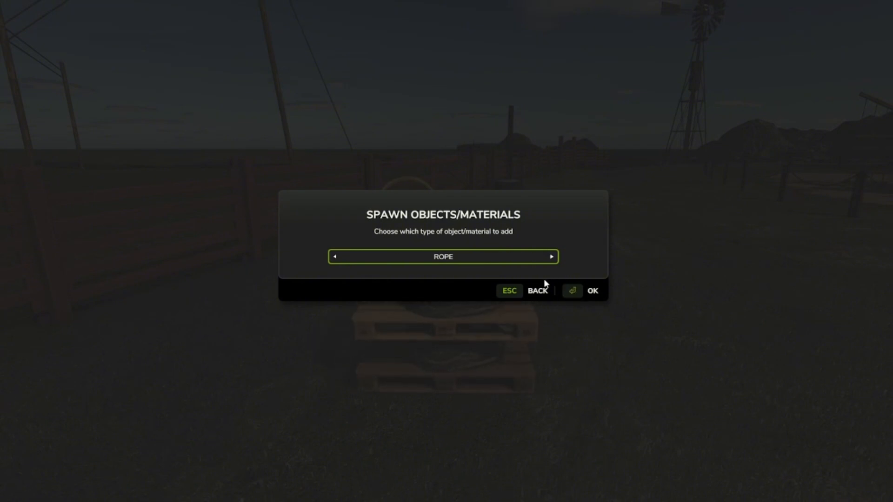
click(507, 282)
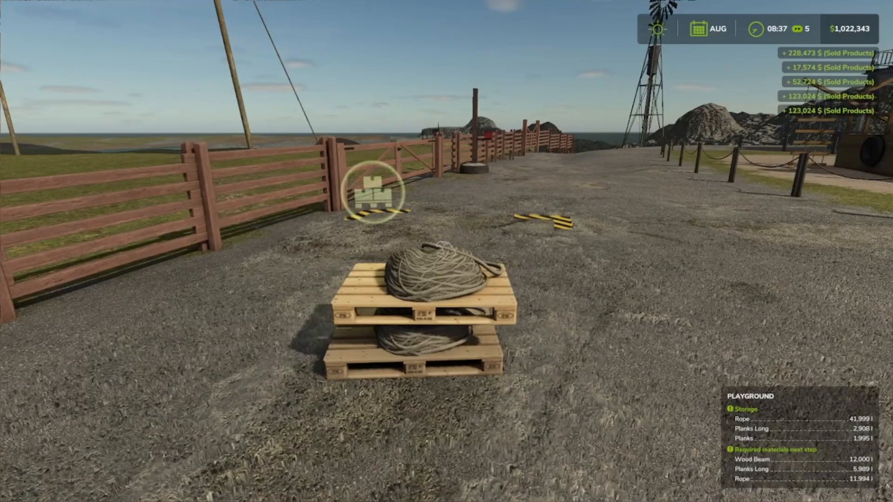
Step: Carry the leftover Rope pallets out of the playground's unloading area and set them down in the gravel yard
click(447, 251)
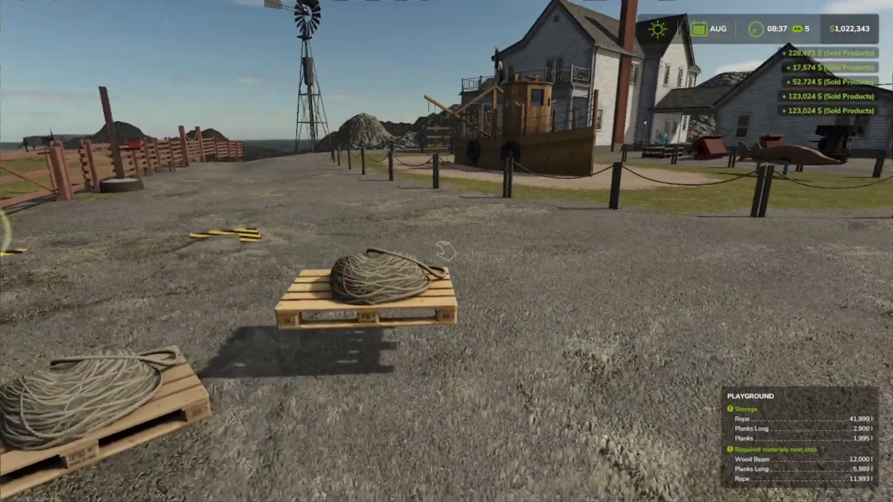
click(447, 251)
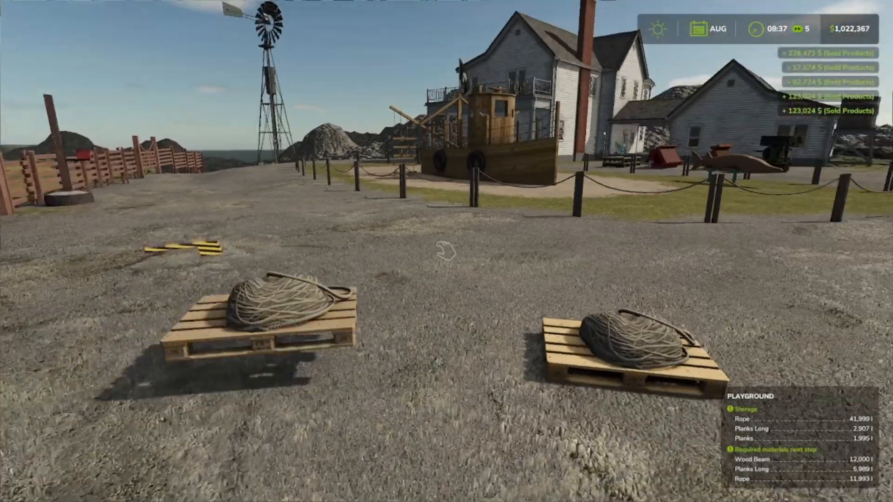
click(446, 251)
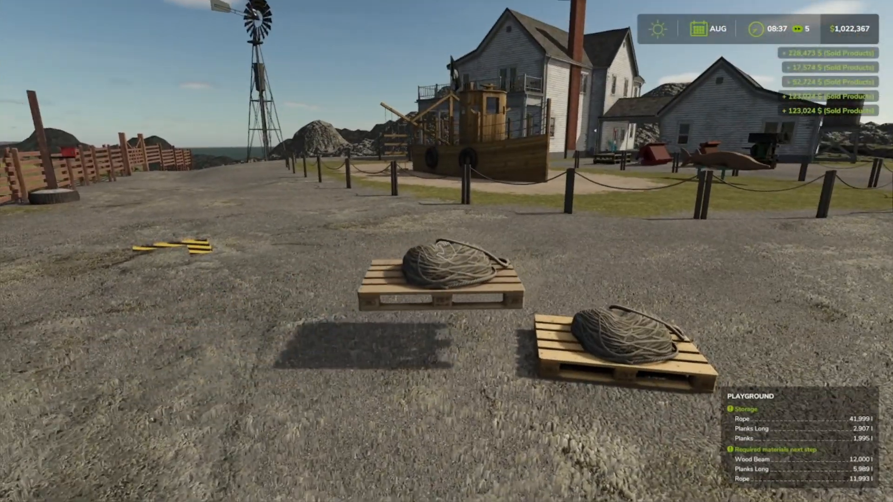
click(446, 251)
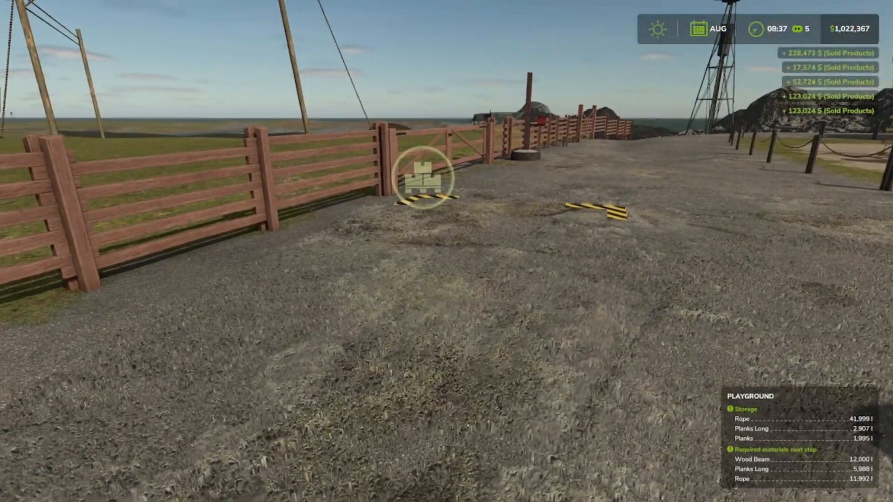
Step: Spawn Wood Beam pallets with Power Tools at the playground's unloading area to fill its storage
key(ctrl+p)
key(F12)
key(Return)
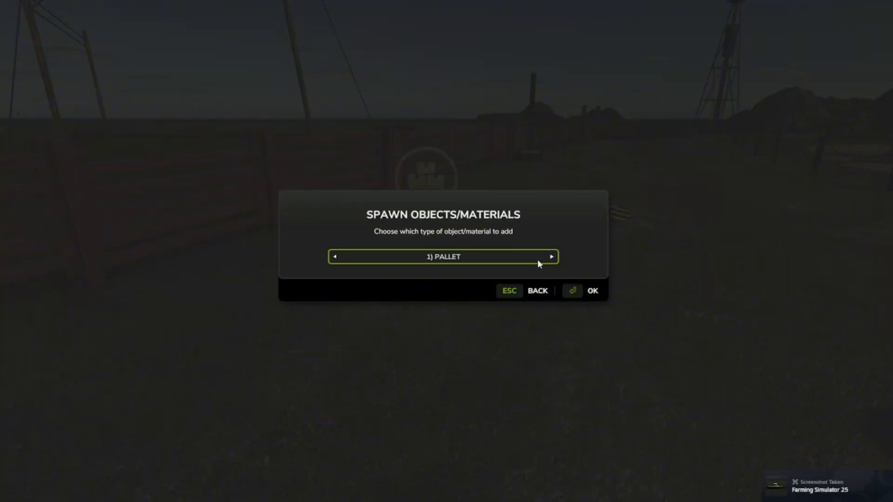
key(Return)
key(Right)
key(Right)
key(Right)
key(Right)
key(Right)
key(Right)
key(Right)
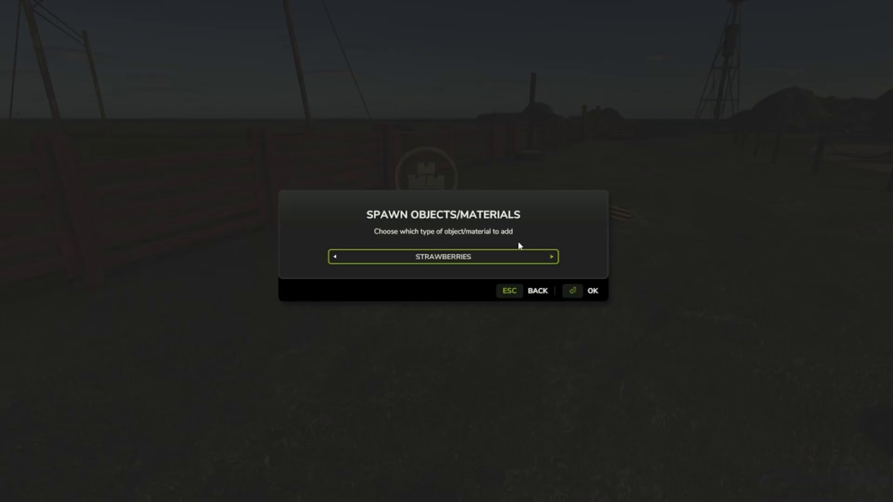
key(Right)
key(Right)
key(Right)
key(Right)
key(Escape)
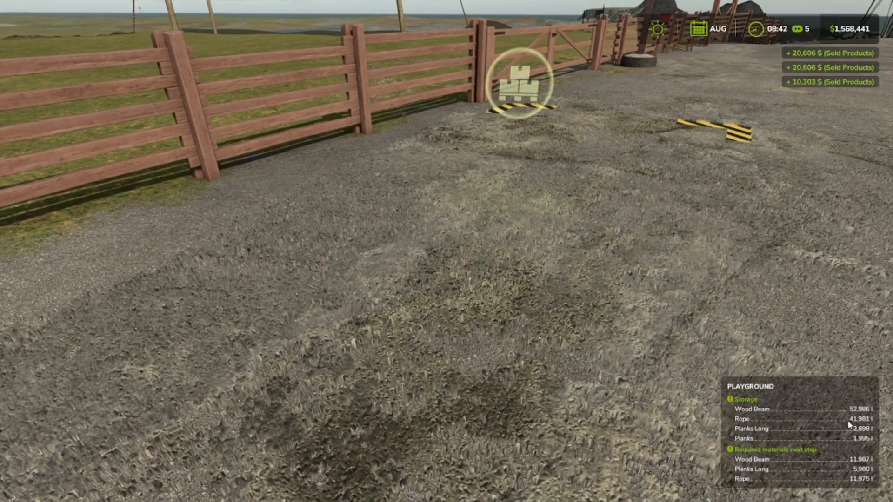
Step: Spawn Fabric pallets with Power Tools at the playground's unloading area
key(F12)
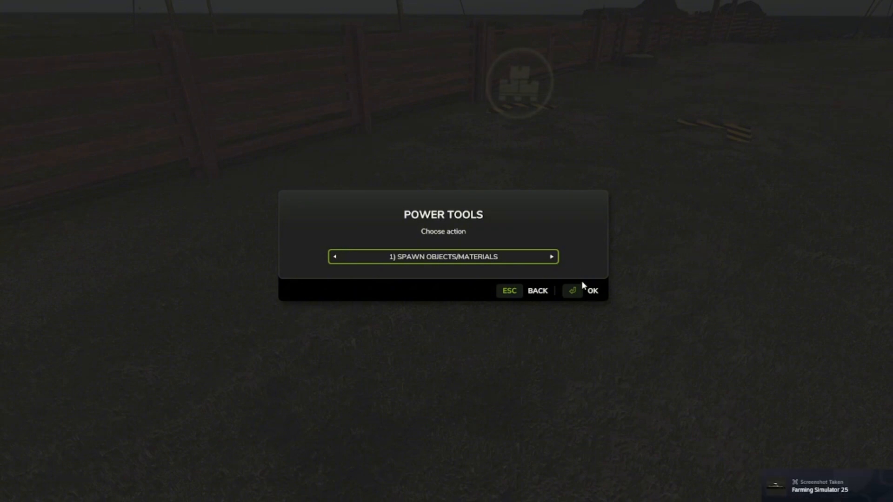
click(583, 285)
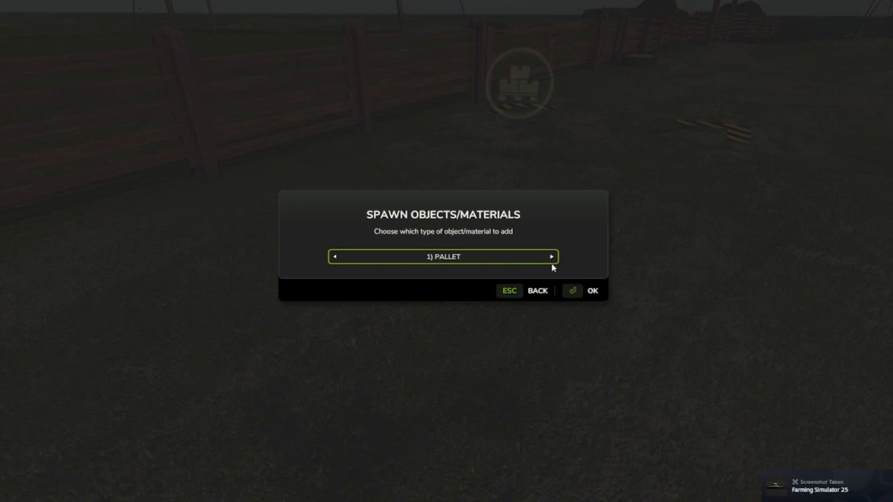
click(560, 277)
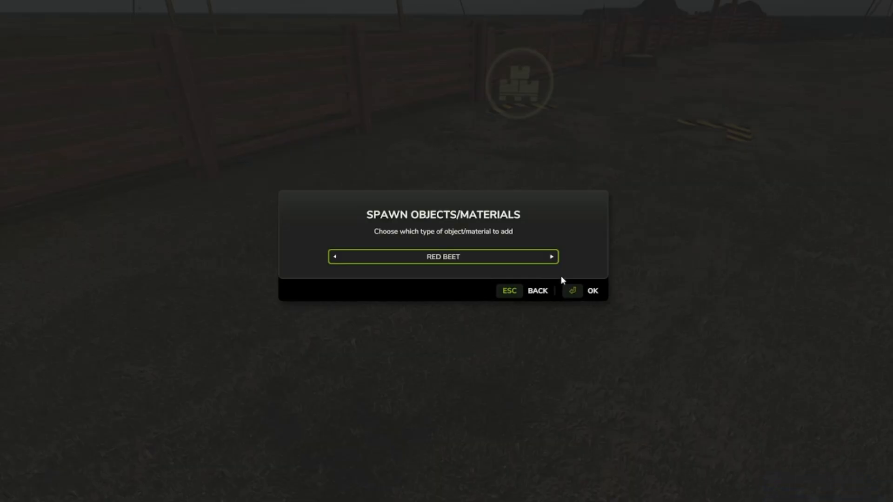
click(317, 243)
click(318, 243)
click(317, 243)
click(317, 243)
click(317, 244)
key(Left)
key(Left)
key(Left)
key(Left)
key(Left)
key(Left)
key(Left)
key(Left)
key(Left)
key(Left)
key(Left)
key(Left)
key(Left)
key(Left)
key(Left)
key(Left)
key(Left)
key(Left)
key(Return)
key(Return)
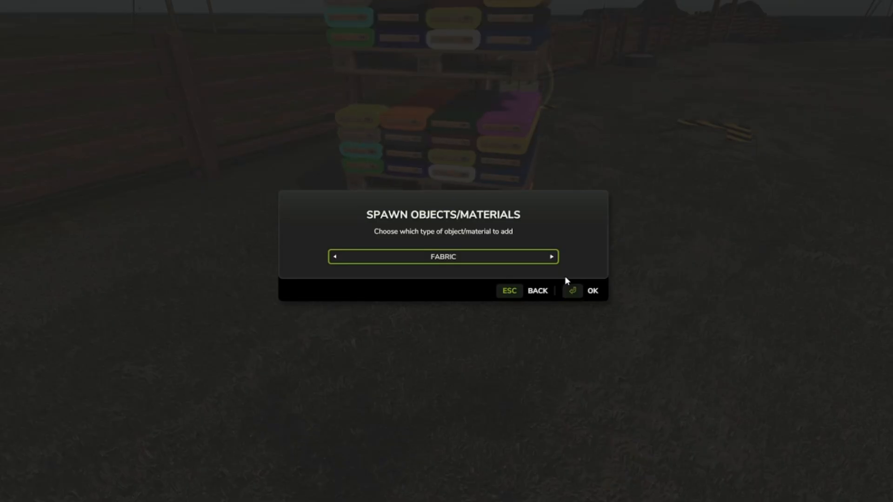
click(507, 290)
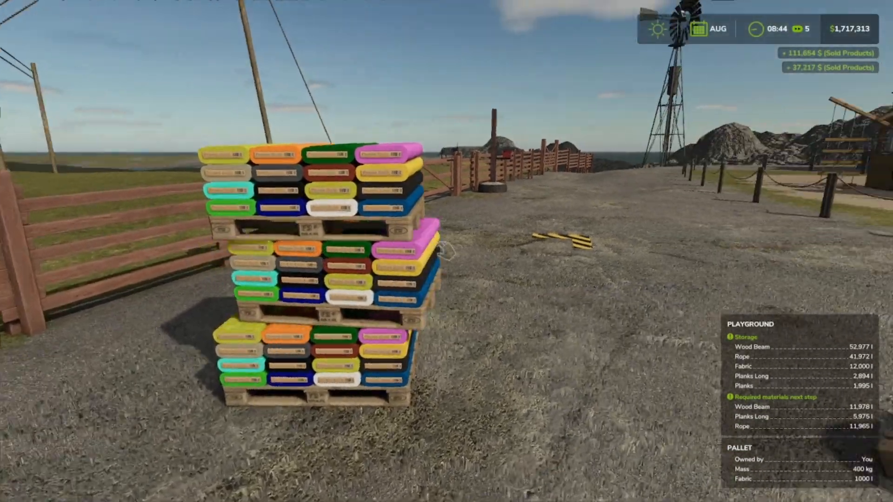
Step: Move the leftover Fabric pallets out of the playground's unloading area, beside the rope pallets in the yard
click(446, 251)
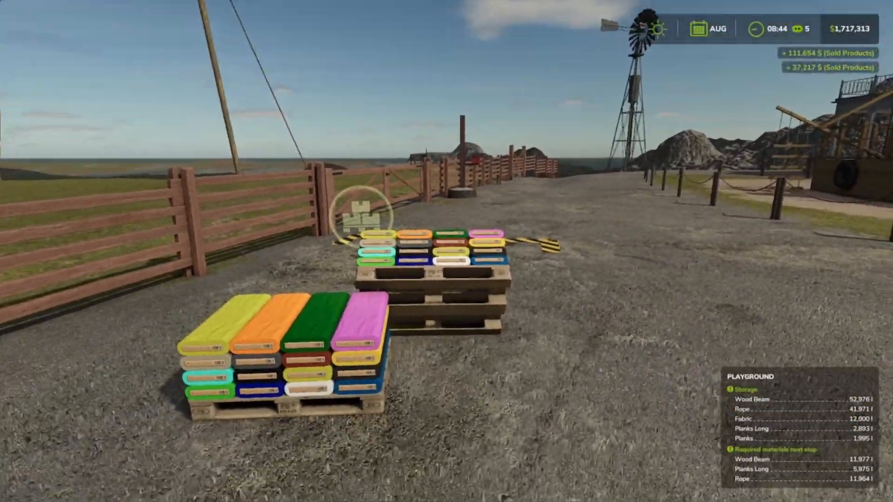
click(446, 251)
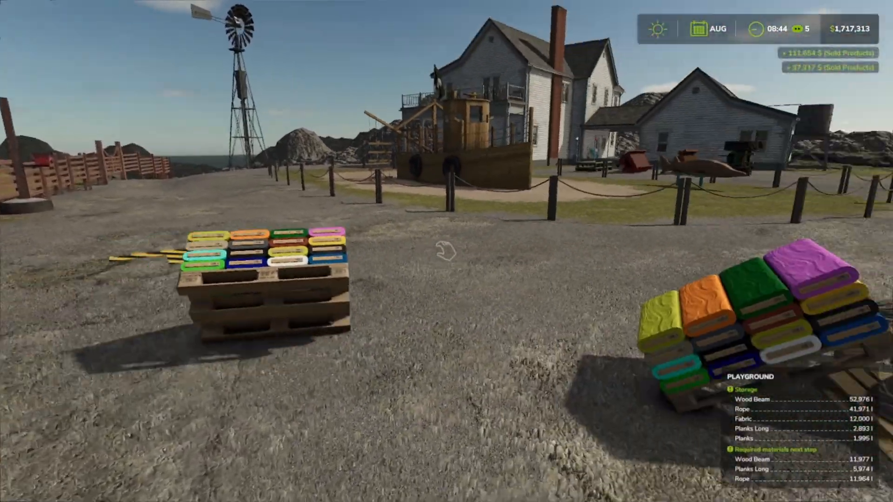
click(446, 251)
click(447, 251)
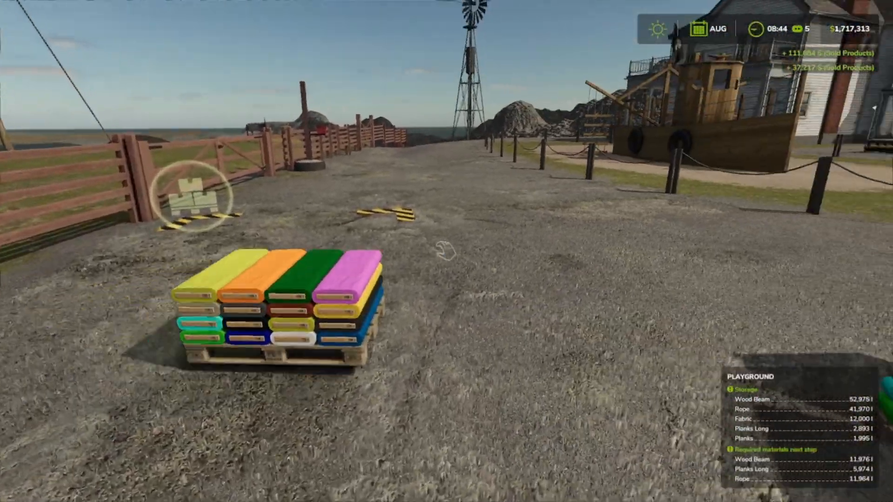
click(447, 251)
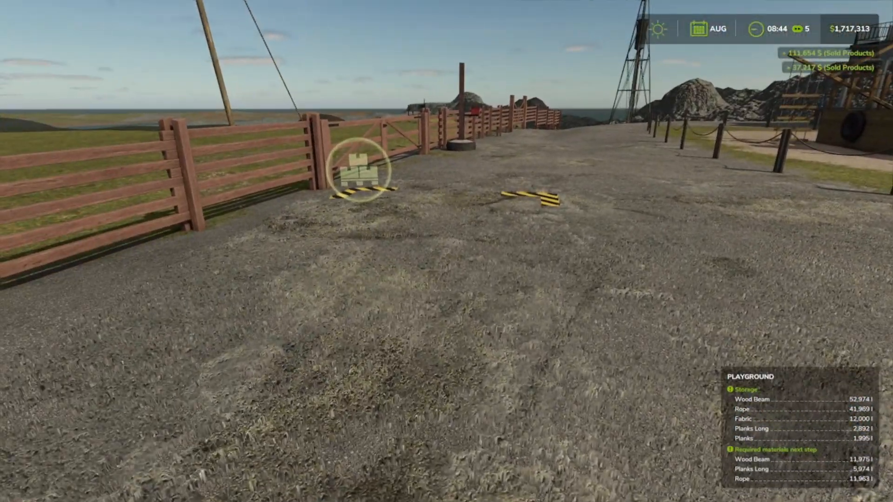
Step: Set the timescale to 360x in the game settings and return to the game
key(Escape)
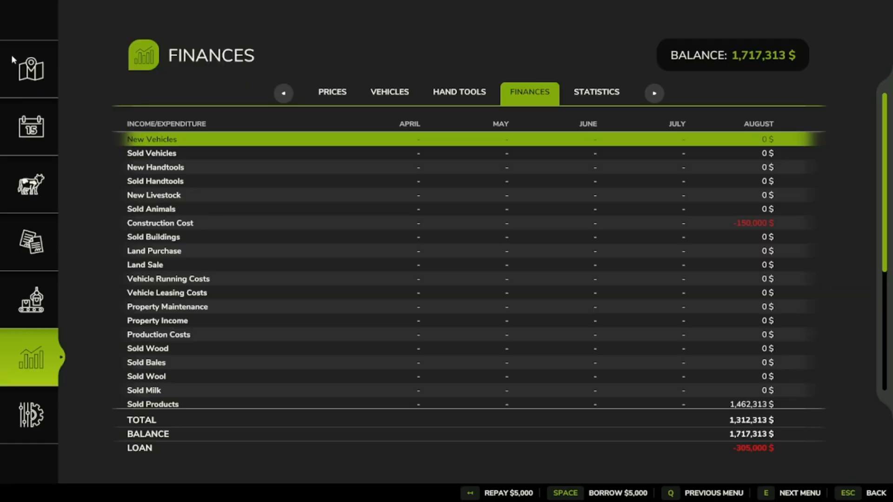
click(13, 391)
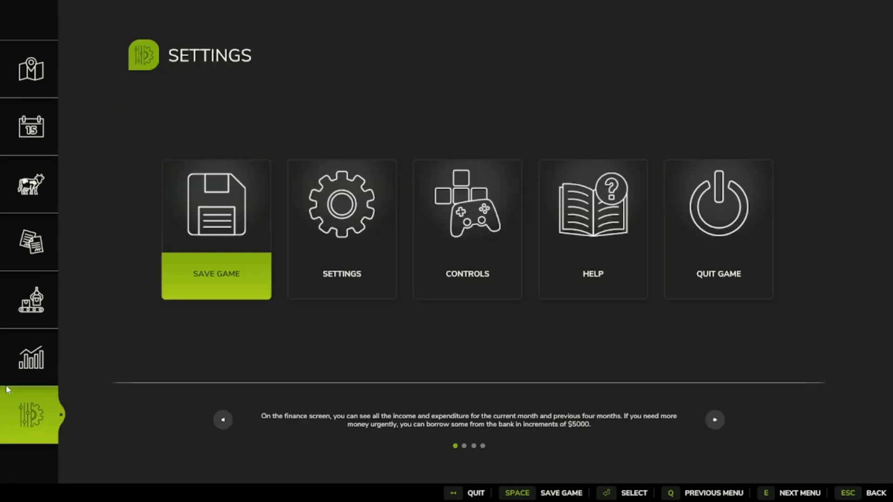
click(326, 236)
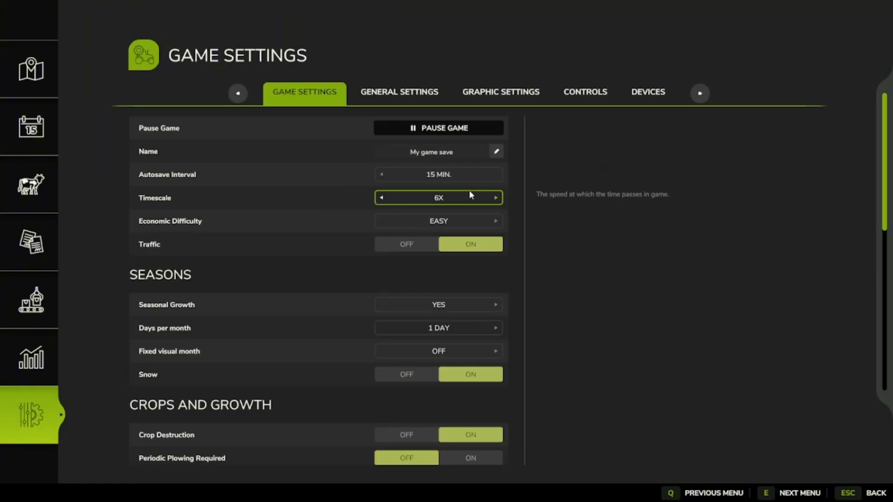
click(469, 191)
click(470, 192)
click(470, 191)
click(470, 191)
key(Escape)
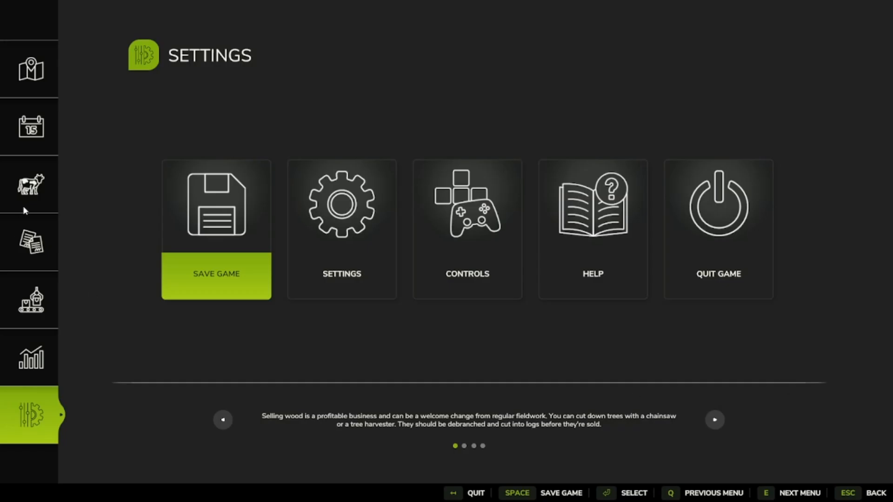
key(Escape)
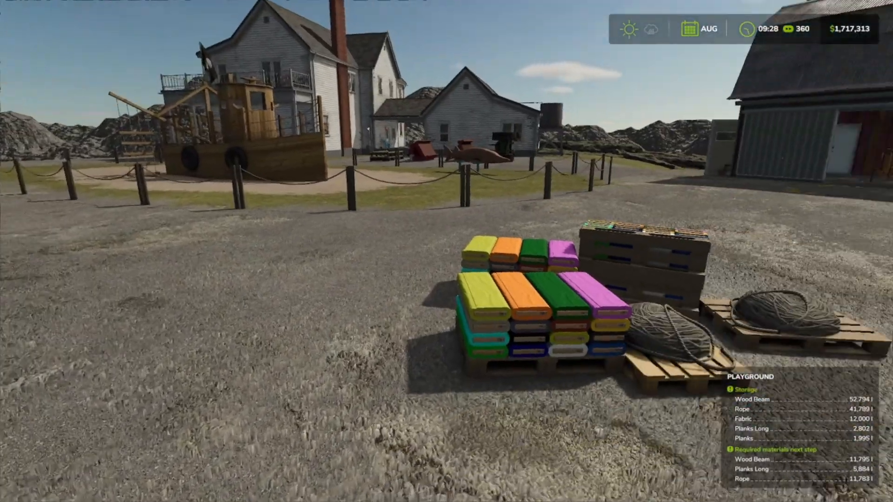
Step: Walk to the playground maker hall and examine its wooden spool, storage and production progress
key(w)
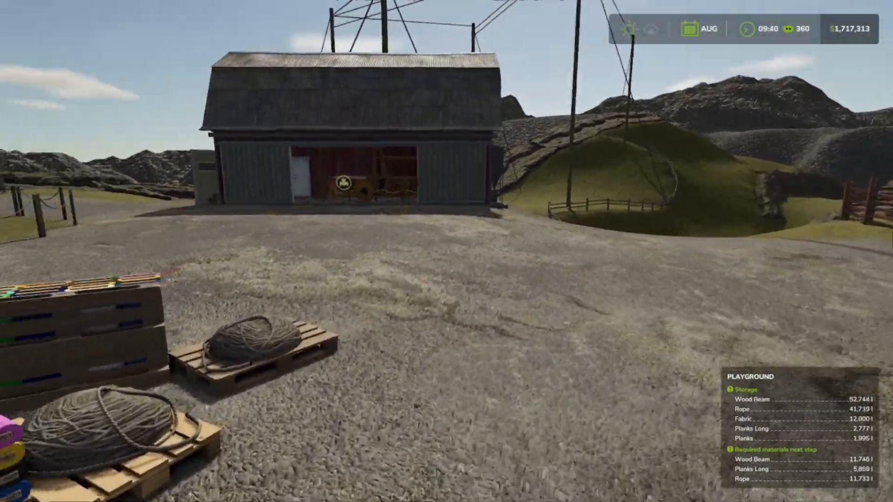
key(w)
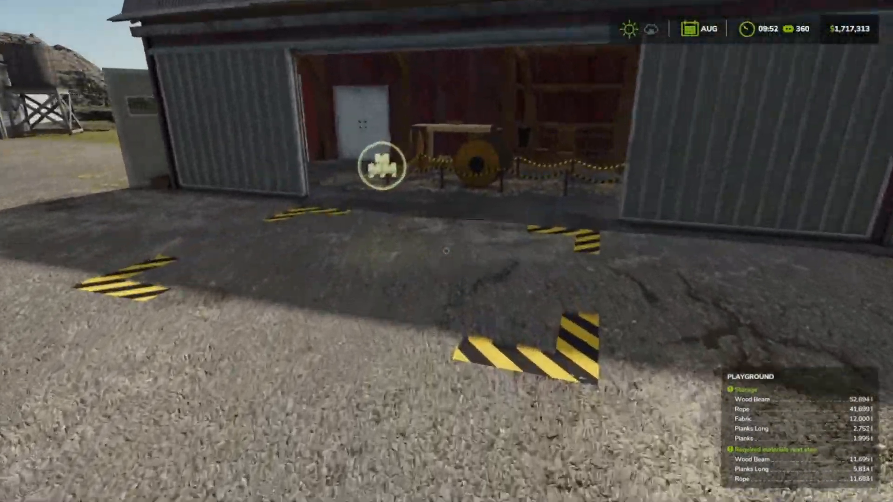
key(w)
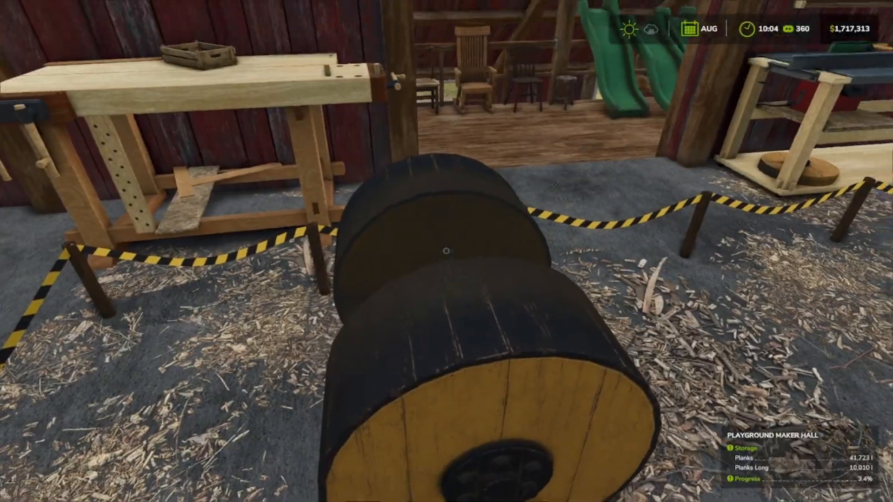
key(s)
key(s)
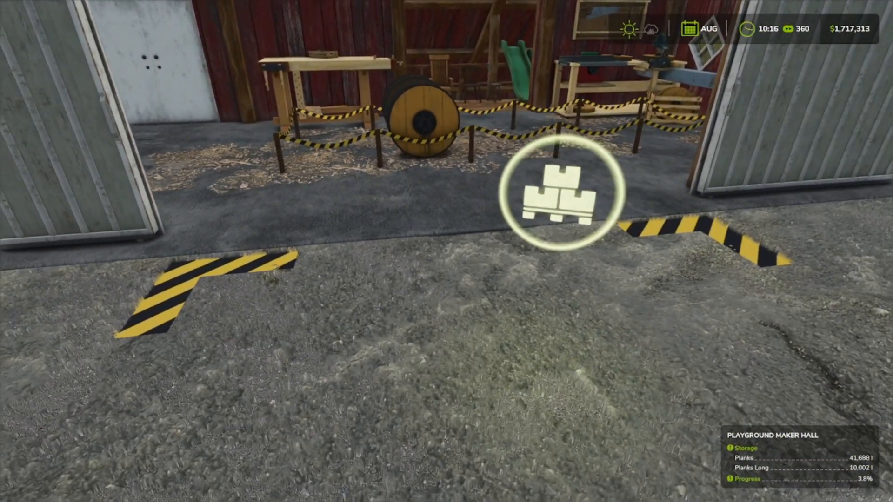
key(w)
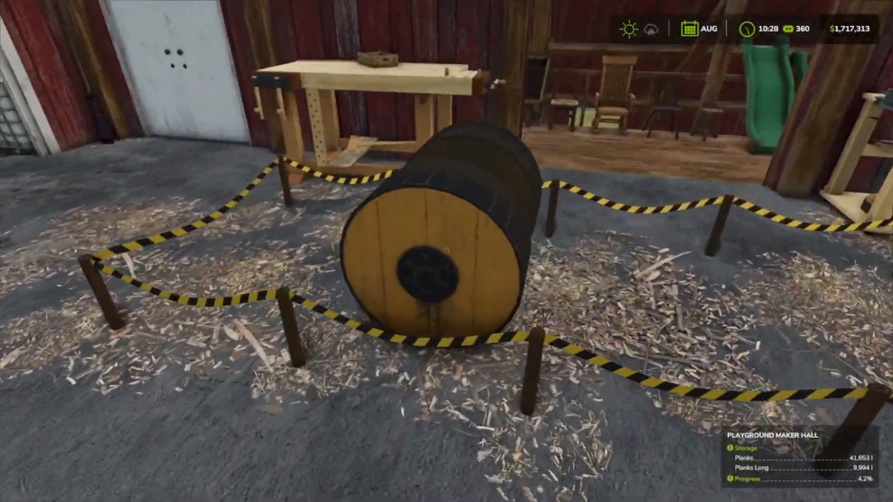
Step: Walk from the maker hall back across the yard to the playground's unloading area beside the fence
key(w)
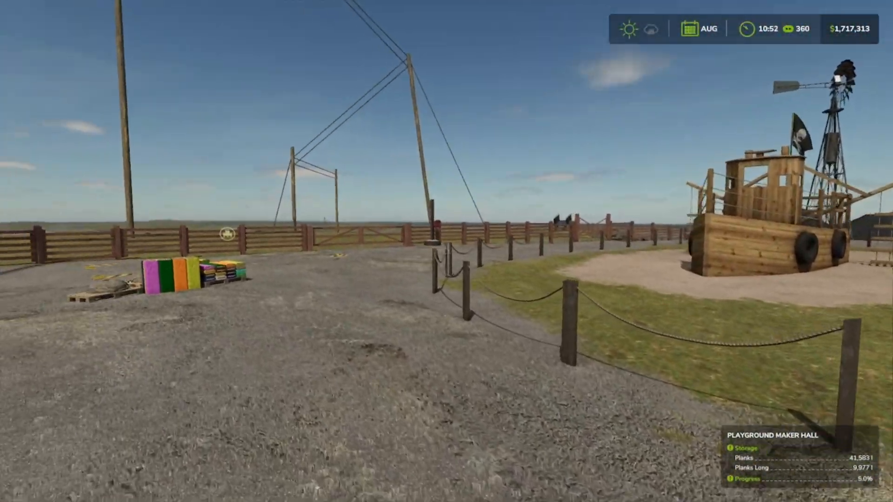
key(w)
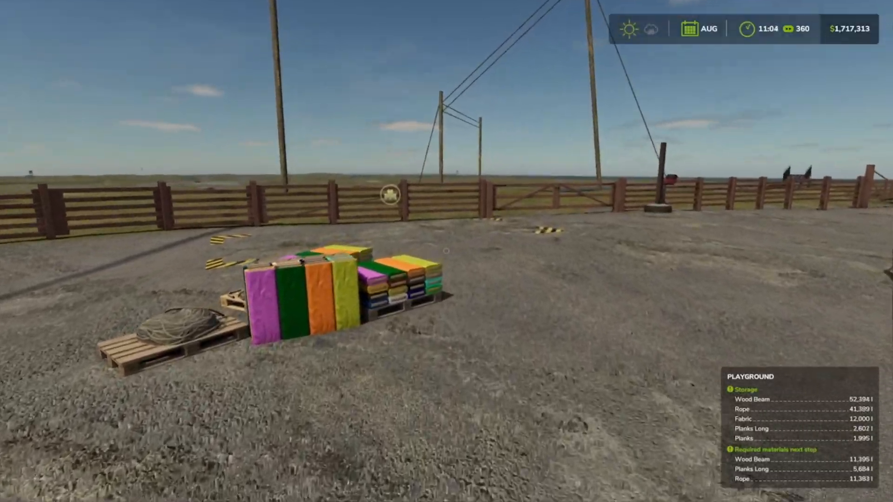
key(w)
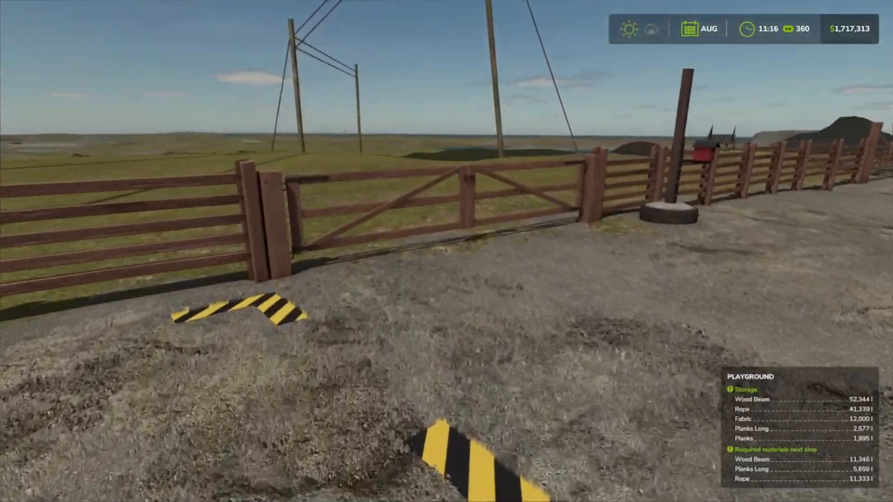
key(w)
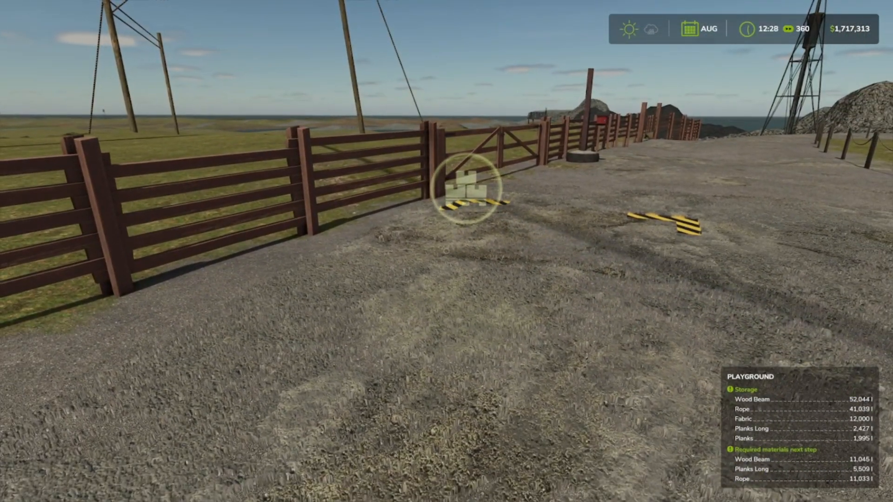
Step: Spawn Planks Long pallets repeatedly with Power Tools at the playground's unloading area
key(F12)
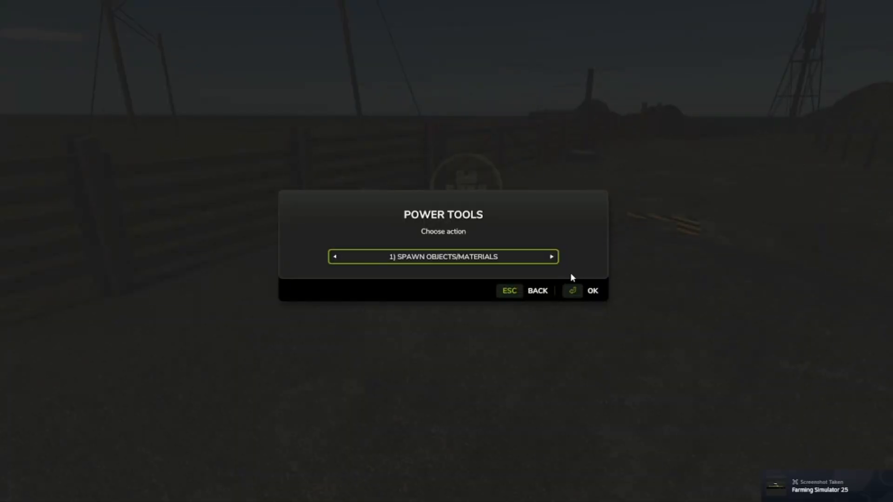
click(568, 287)
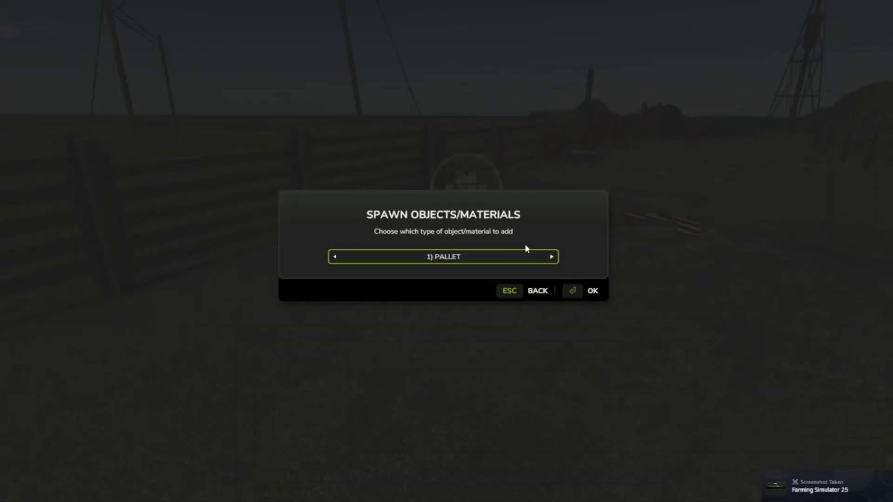
click(569, 287)
key(Right)
key(Right)
key(Right)
key(Right)
key(Right)
key(Right)
key(Right)
key(Right)
key(Right)
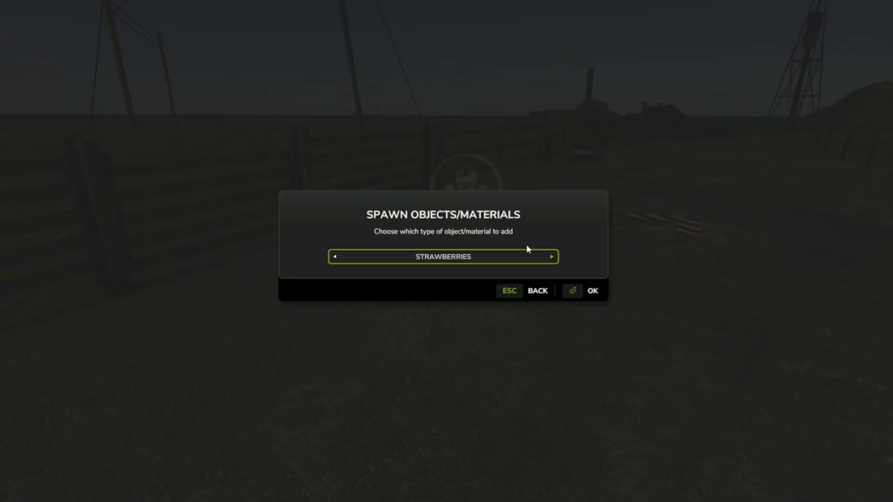
key(Right)
key(Right)
key(Right)
key(Right)
key(Right)
key(Right)
key(Right)
click(569, 282)
click(567, 280)
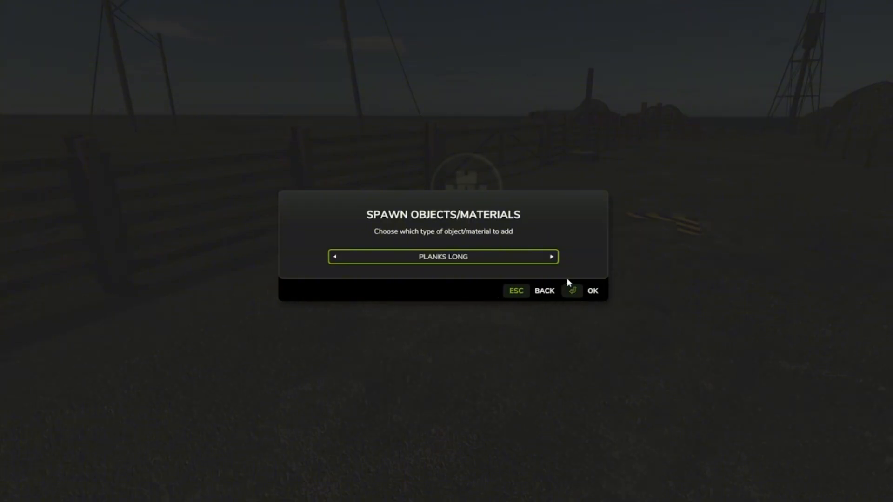
click(567, 280)
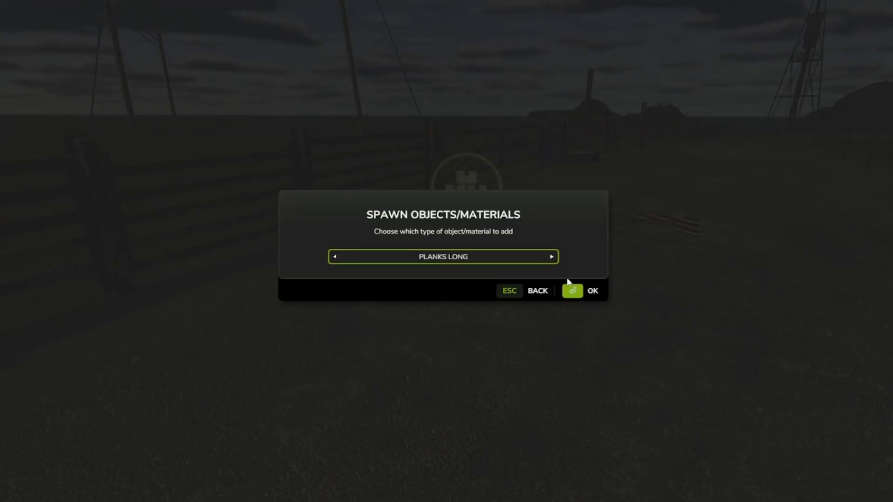
click(568, 281)
click(567, 280)
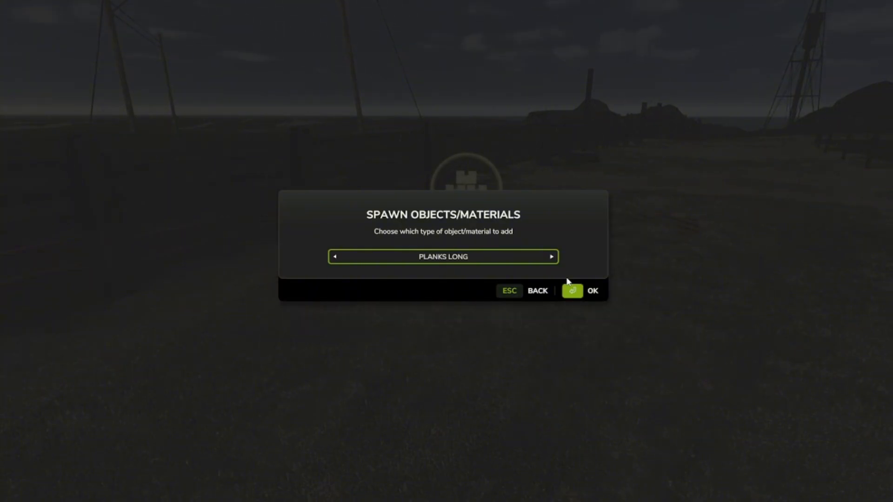
click(567, 280)
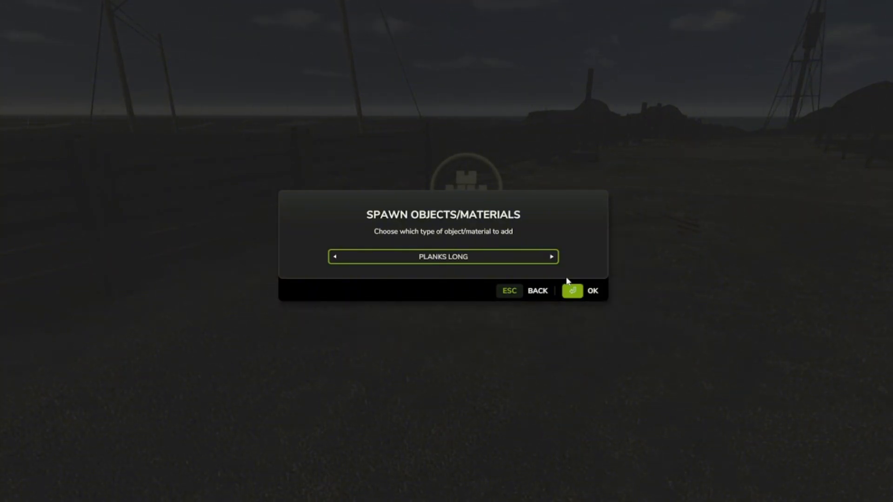
click(566, 279)
click(567, 279)
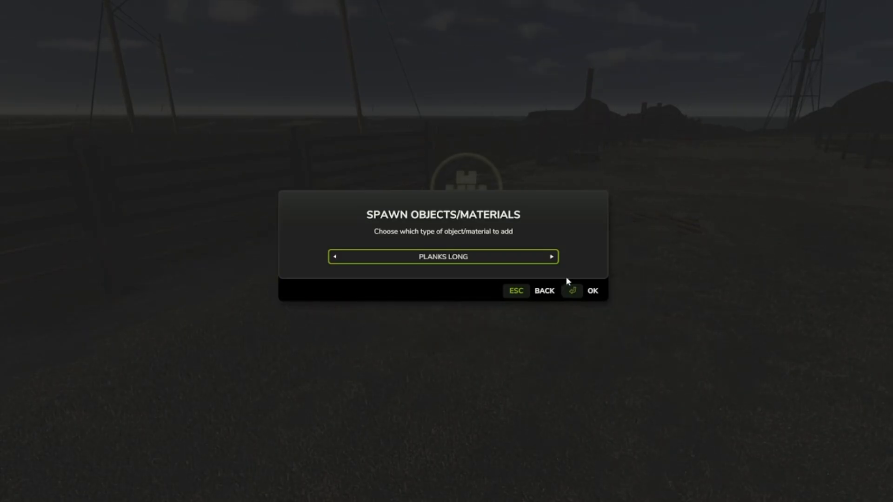
click(566, 279)
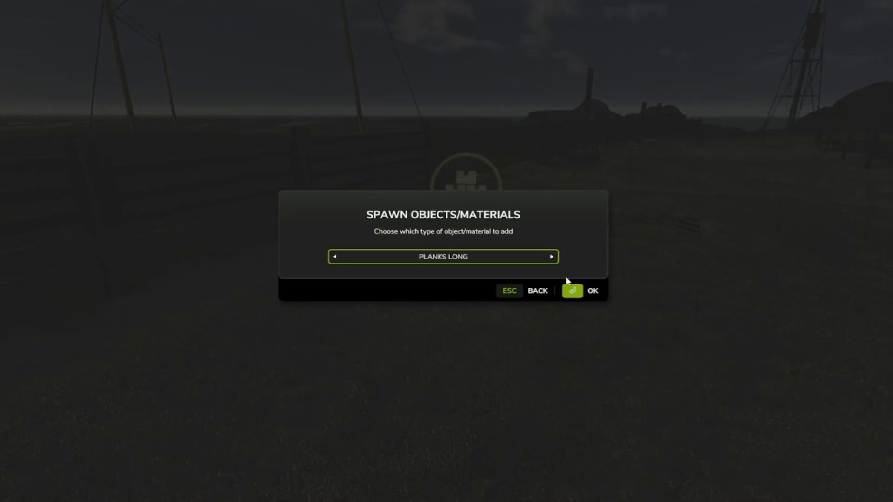
click(567, 279)
click(545, 281)
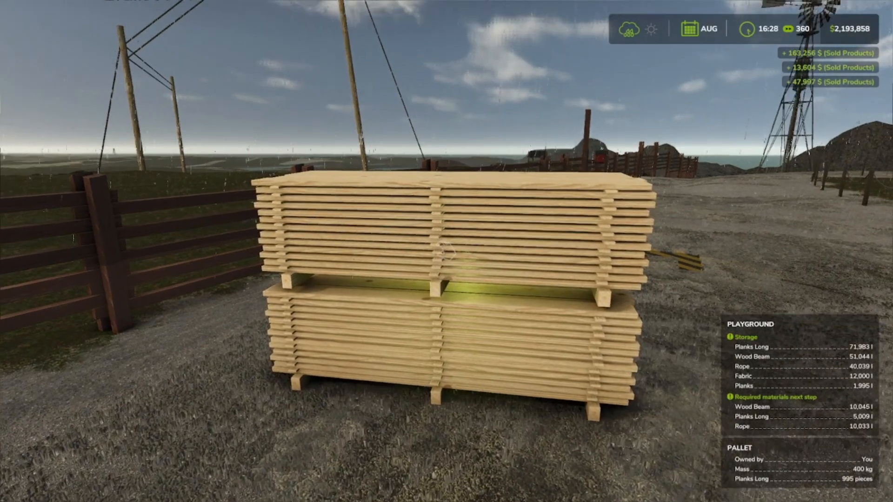
Step: Move the two leftover Planks Long pallets out of the playground's unloading area into the yard
click(447, 252)
click(446, 252)
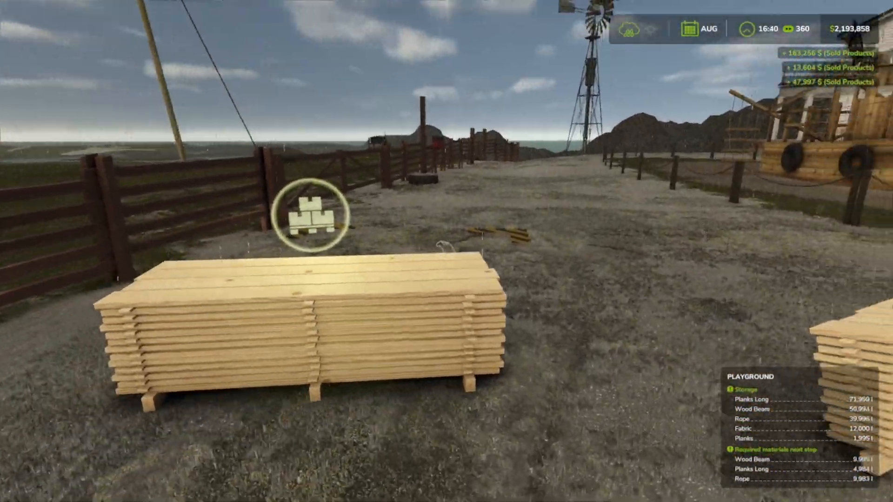
click(446, 251)
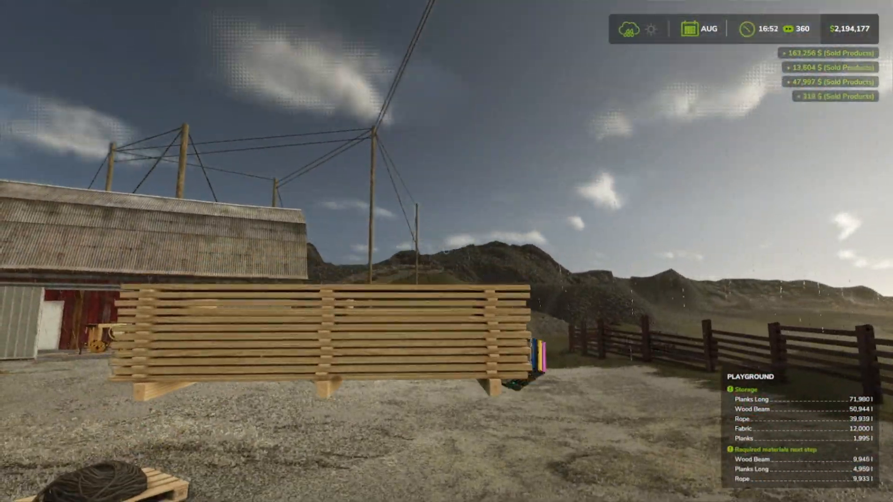
click(447, 251)
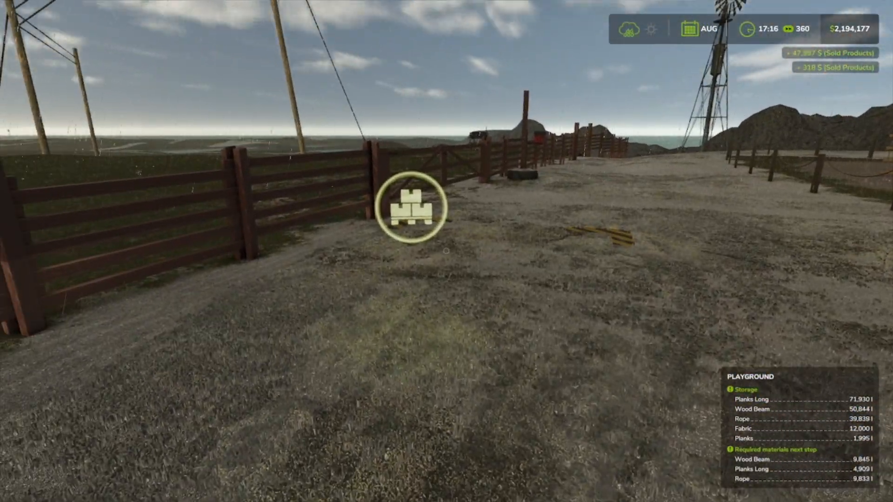
Step: Spawn Planks pallets with Power Tools at the playground's unloading area and return to the game
key(F12)
key(Return)
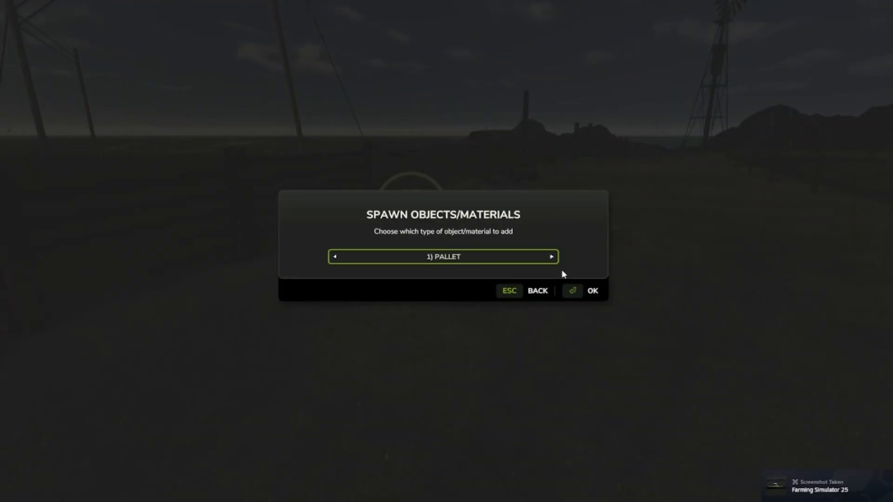
key(Return)
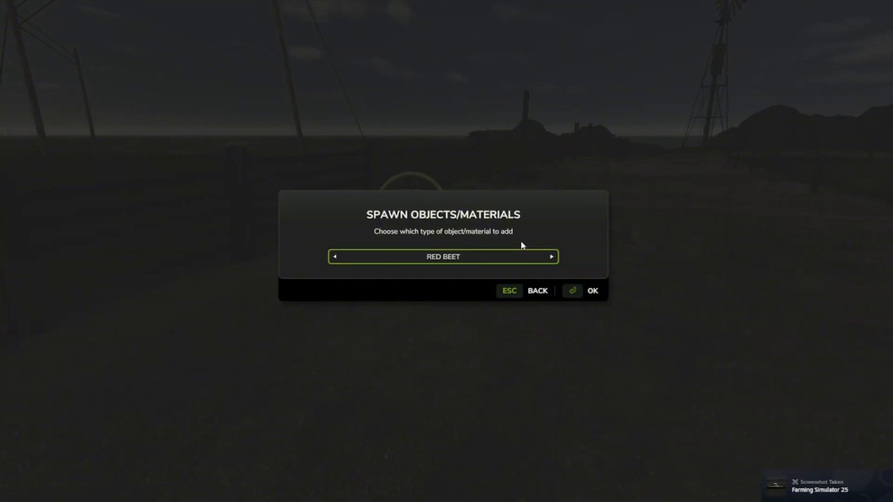
key(Right)
key(Right)
key(Right)
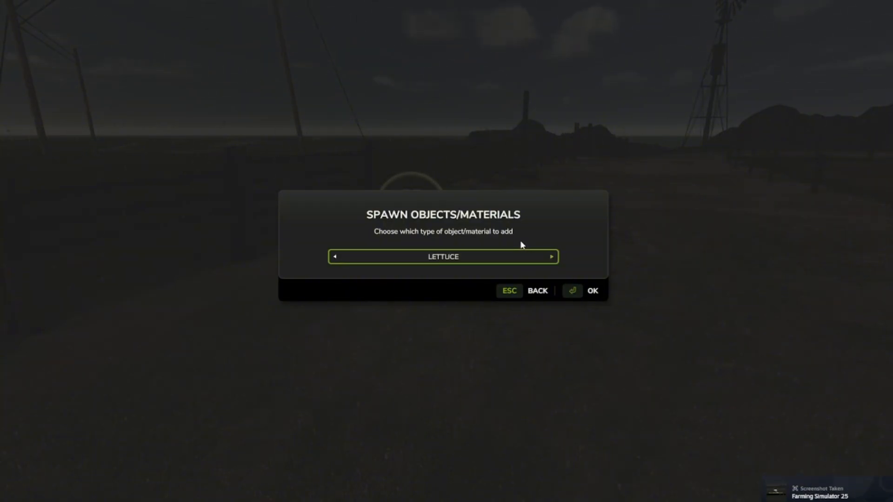
key(Right)
key(Right)
key(Right)
key(Right)
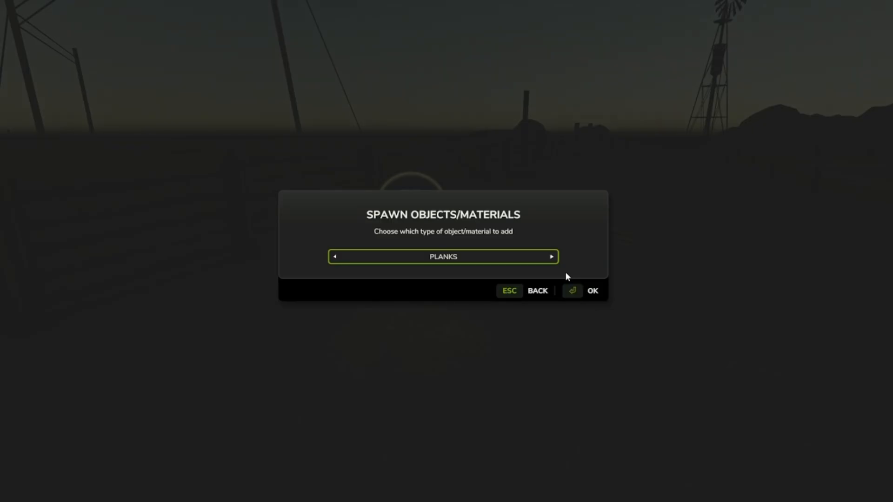
key(Return)
key(Return)
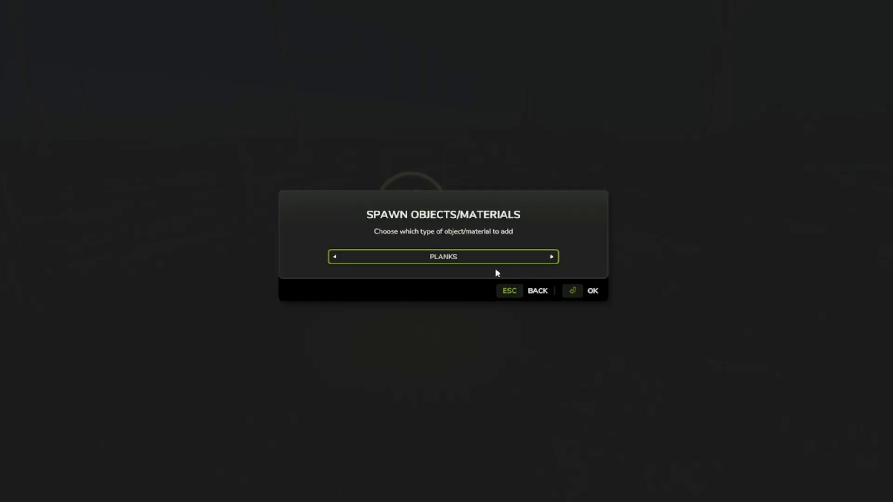
key(Return)
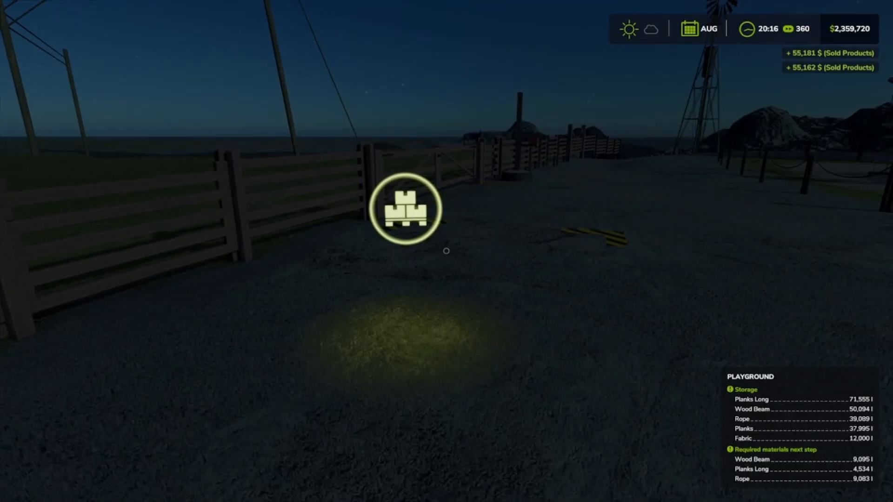
Step: Walk along the yard fence and examine the pole and rope structures on the grass beyond it
key(w)
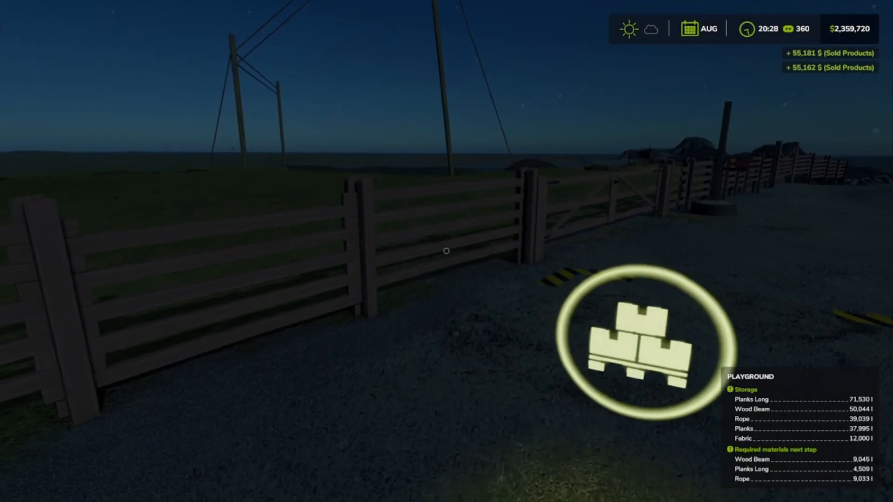
key(w)
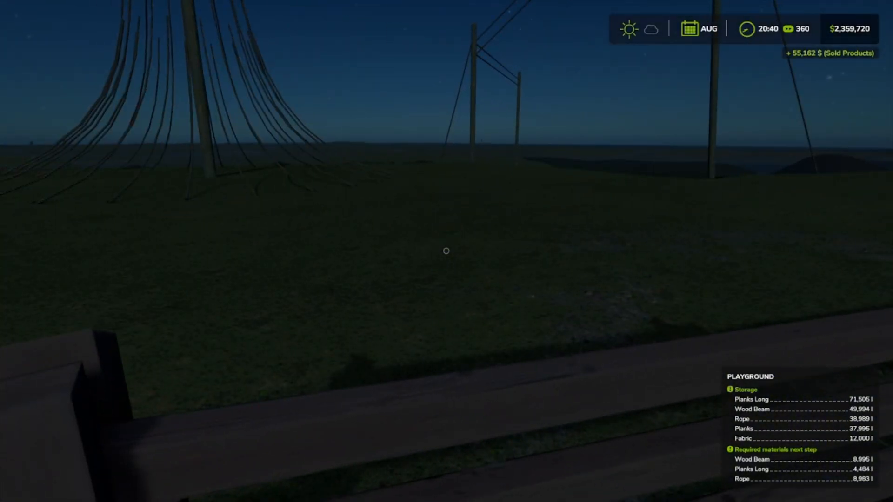
key(w)
key(space)
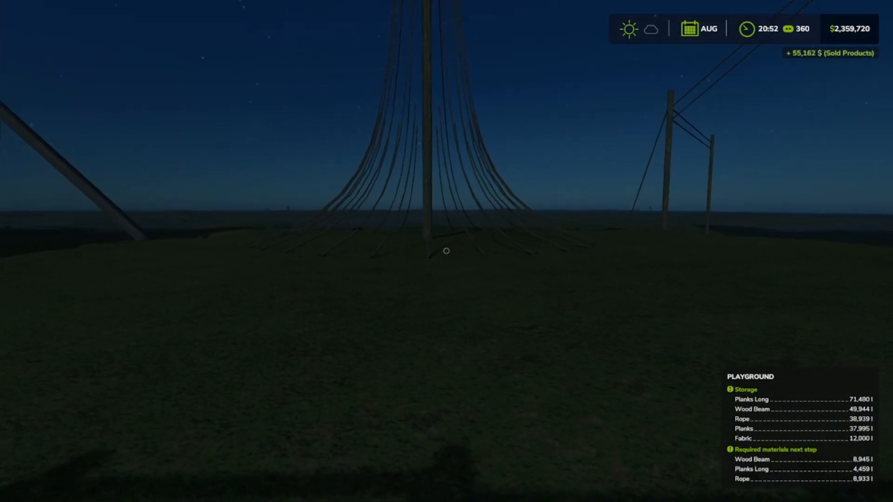
key(s)
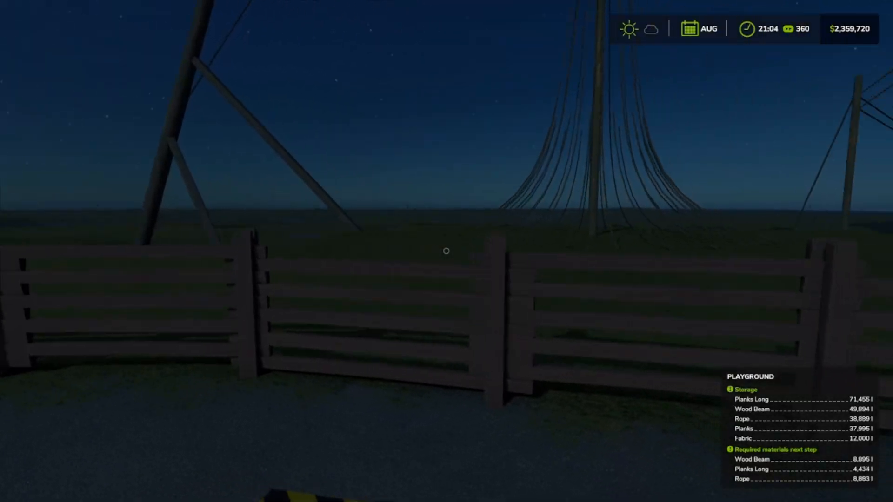
key(w)
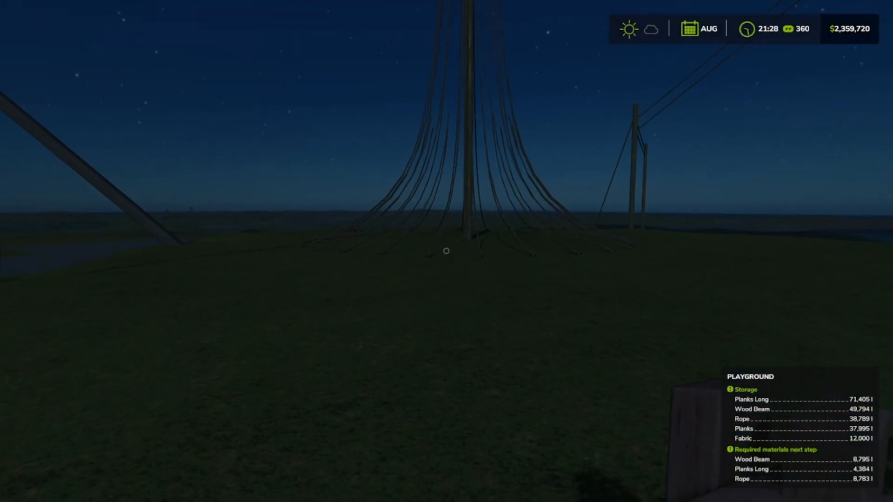
key(s)
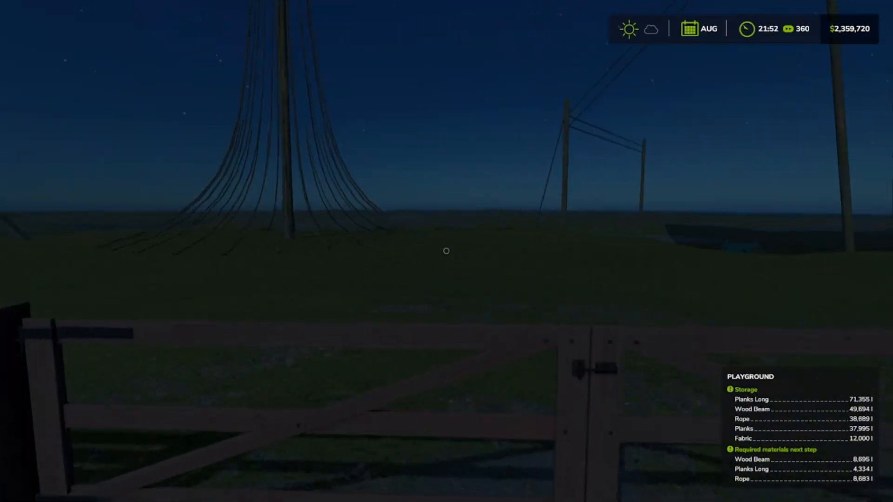
key(s)
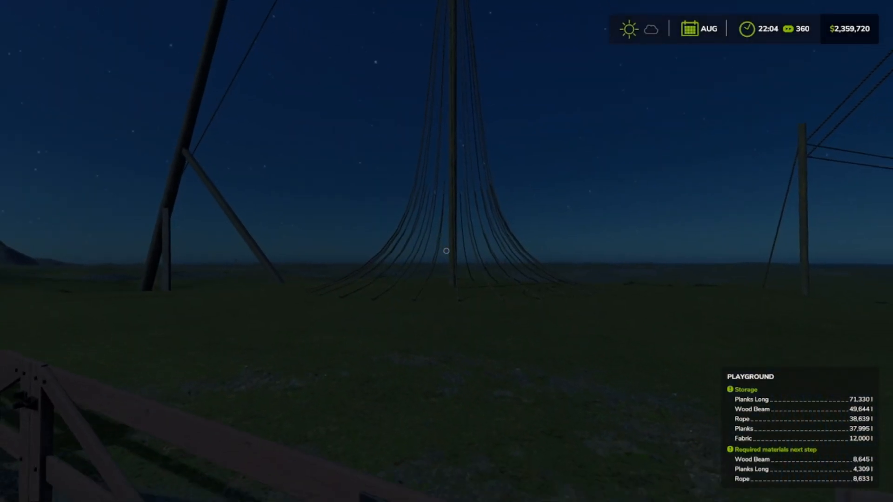
key(s)
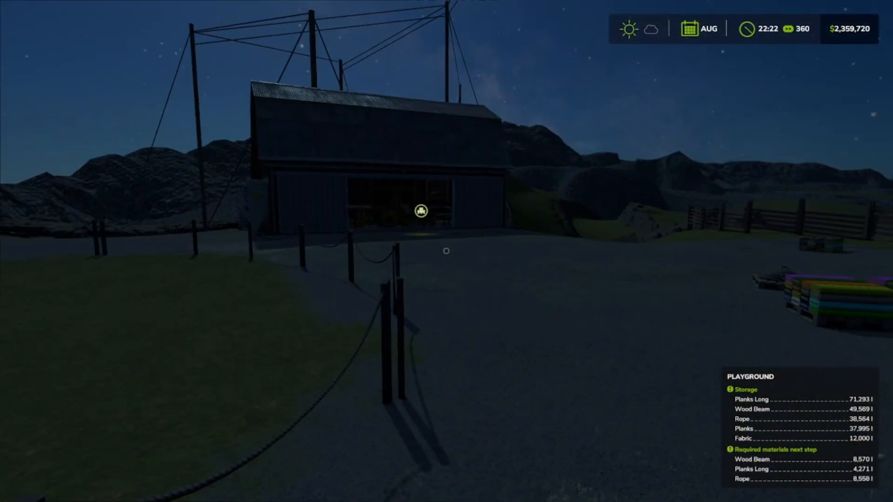
Step: Walk back to the playground maker hall and examine the wooden tractor under construction, its storage and production progress
key(w)
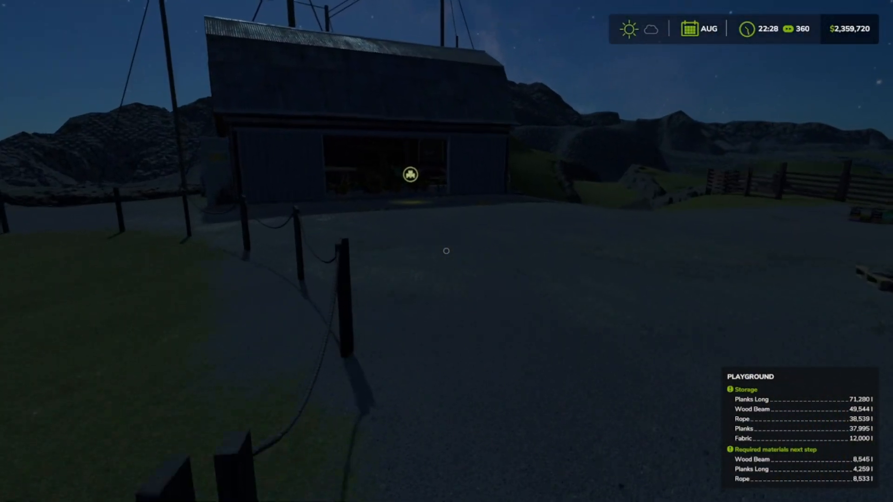
key(w)
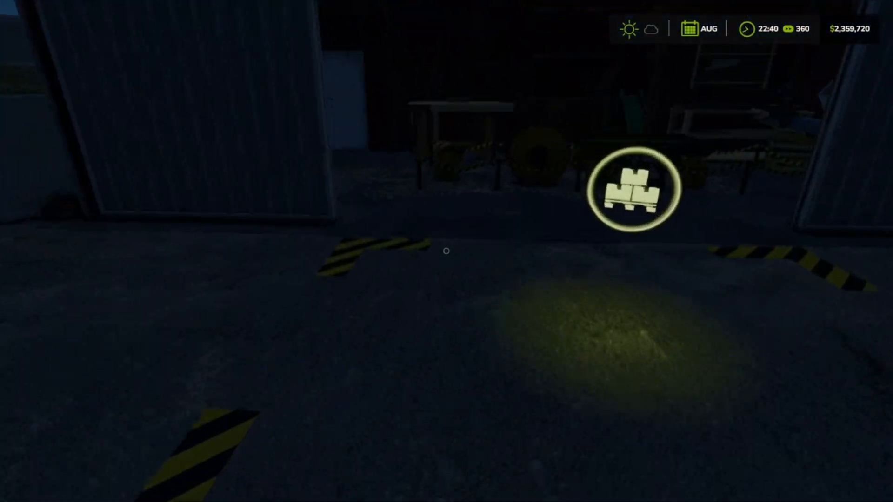
key(w)
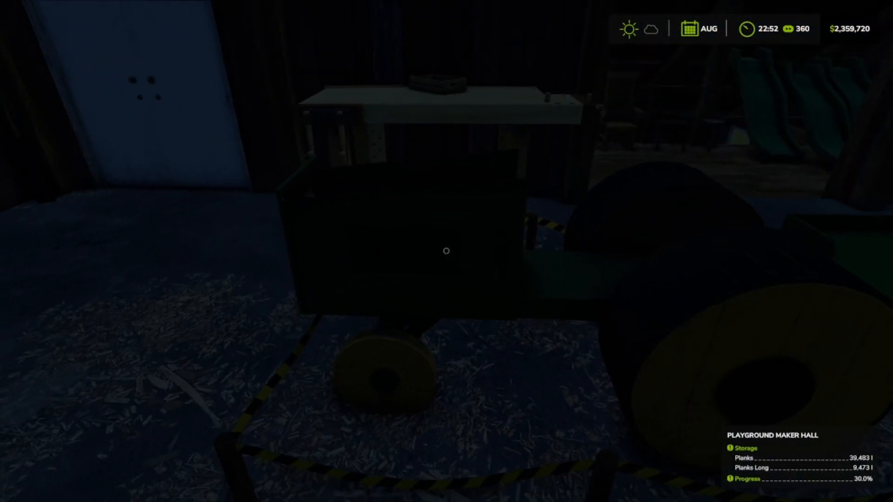
Step: Walk around the fenced-off wooden tractor and trailer in the maker hall and examine them from the front and side
key(a)
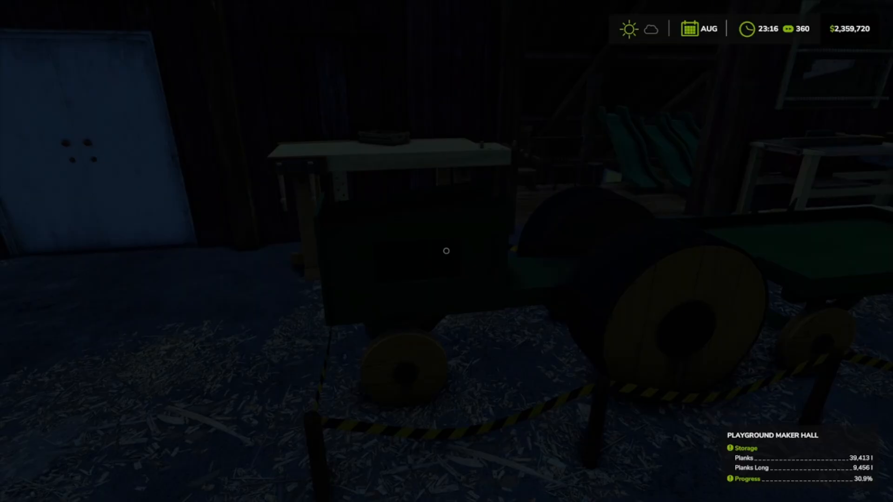
key(a)
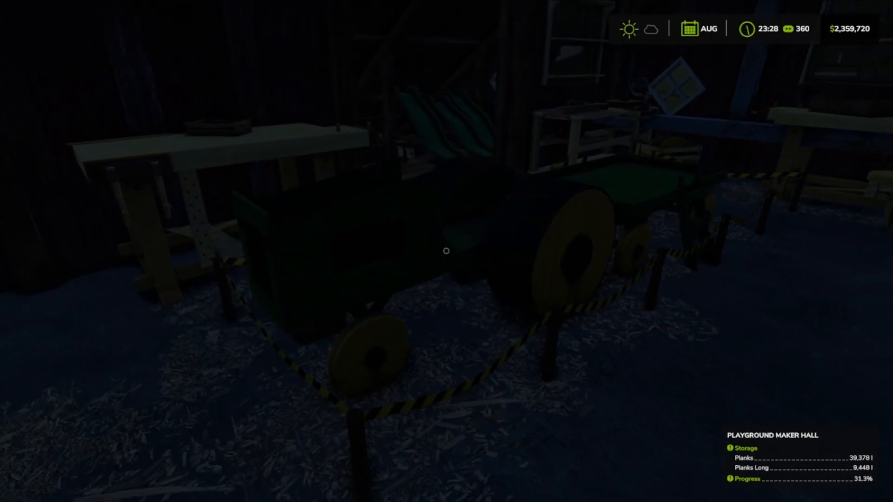
key(w)
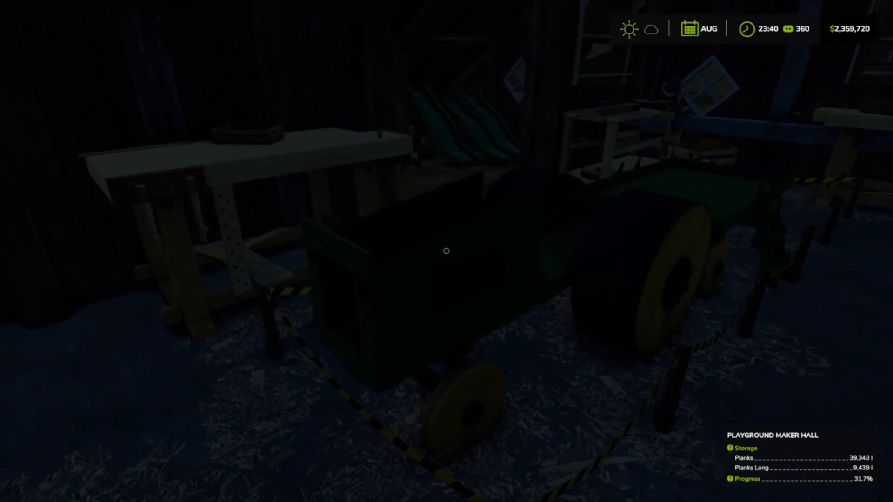
key(w)
key(a)
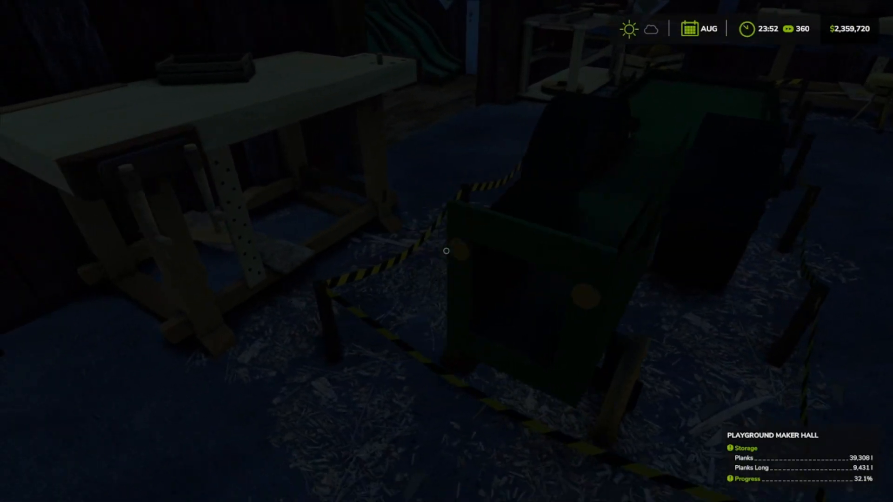
key(d)
key(d)
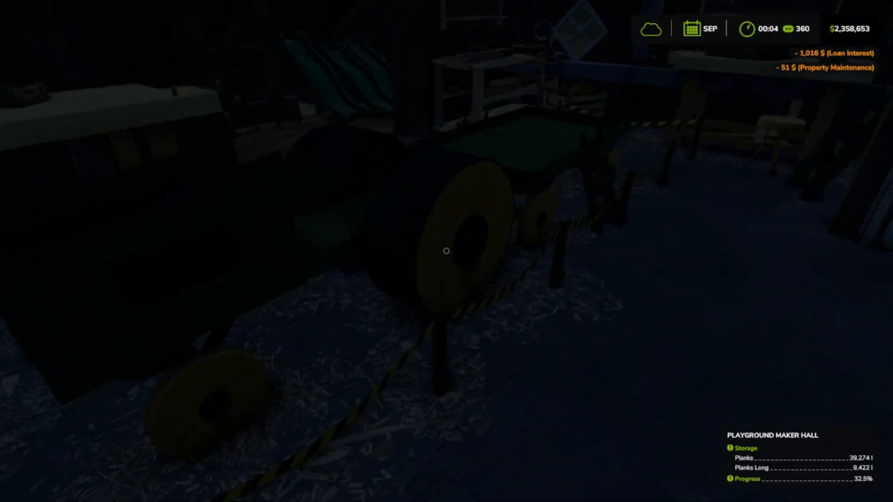
key(s)
key(w)
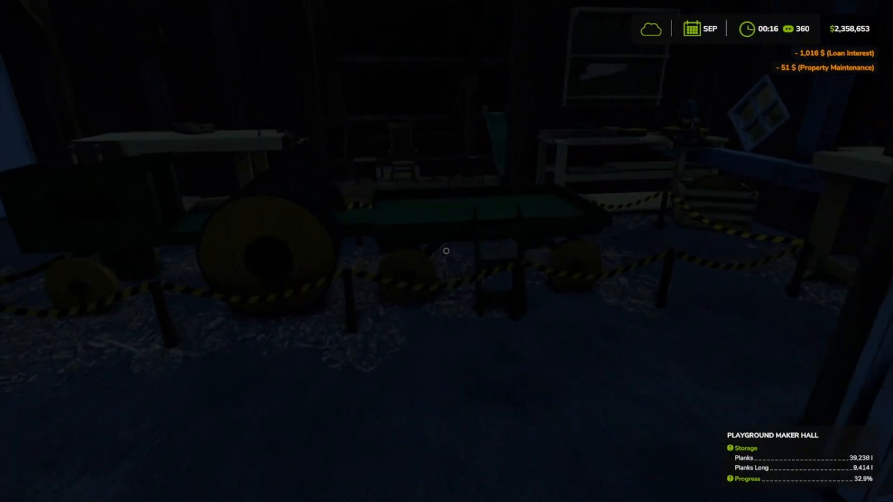
key(s)
key(s)
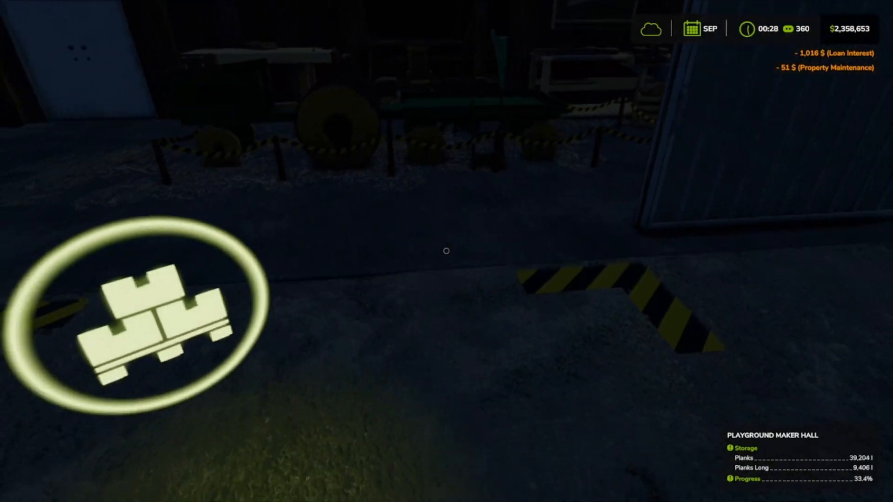
Step: Cross the yard to the wooden fence and examine the fish sculpture and pole frame on the grass beyond it
key(w)
key(w)
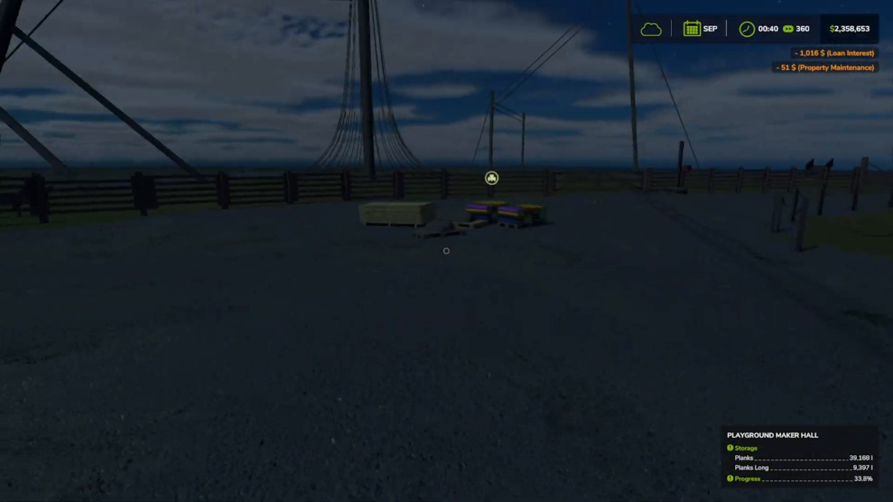
key(w)
key(space)
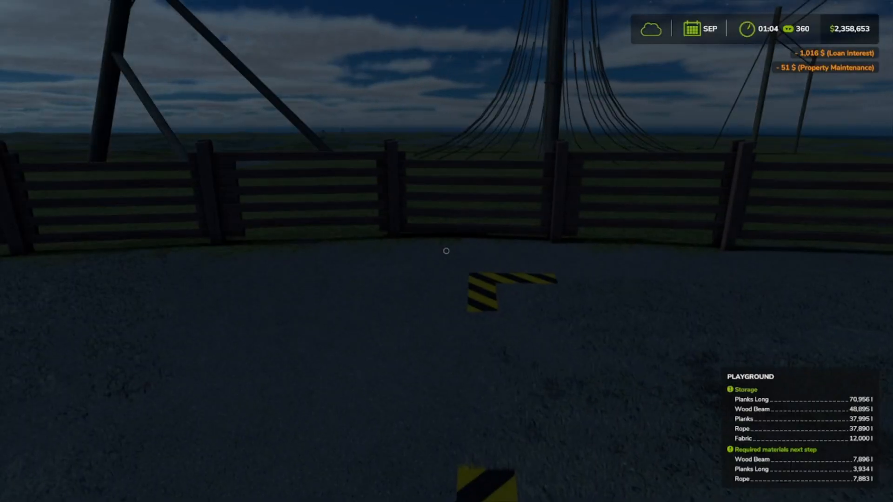
key(w)
key(a)
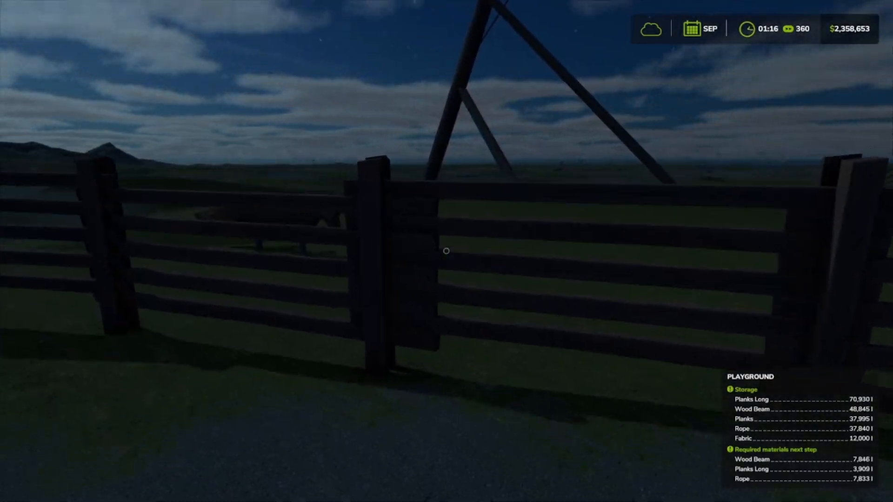
key(w)
key(a)
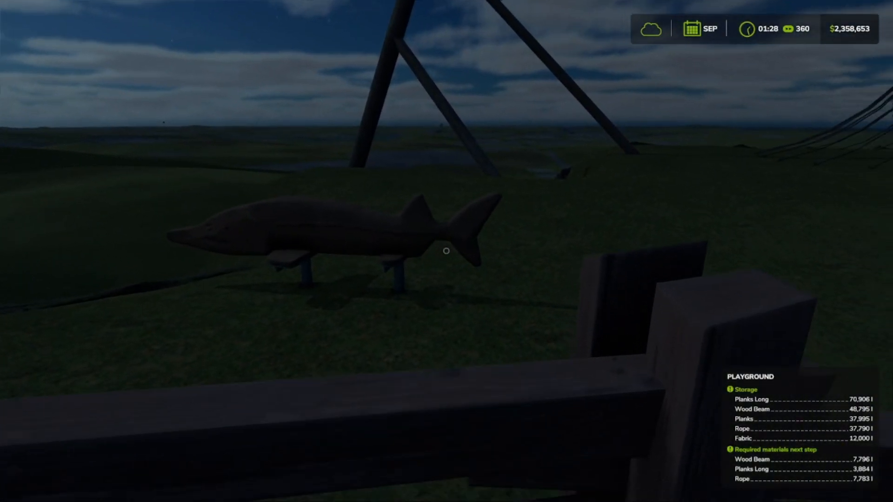
key(s)
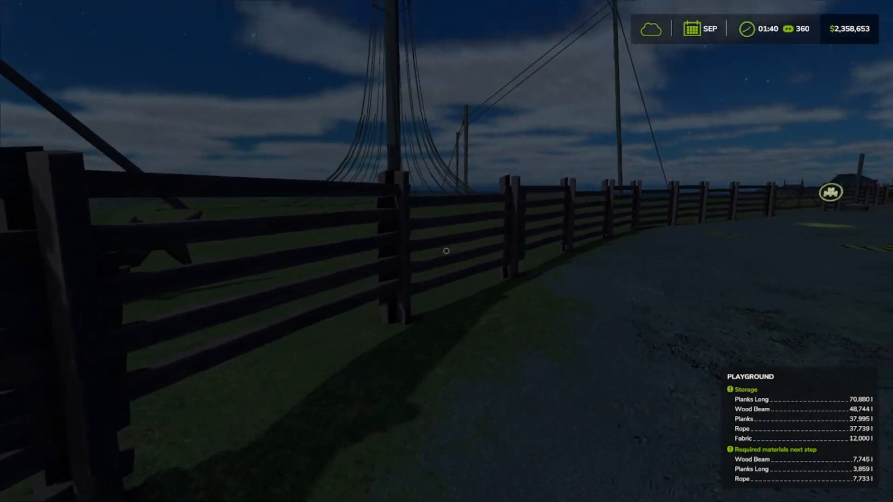
Step: Walk from the fence to the maker hall and back to the playground's unloading area, checking the storage and progress of both
key(w)
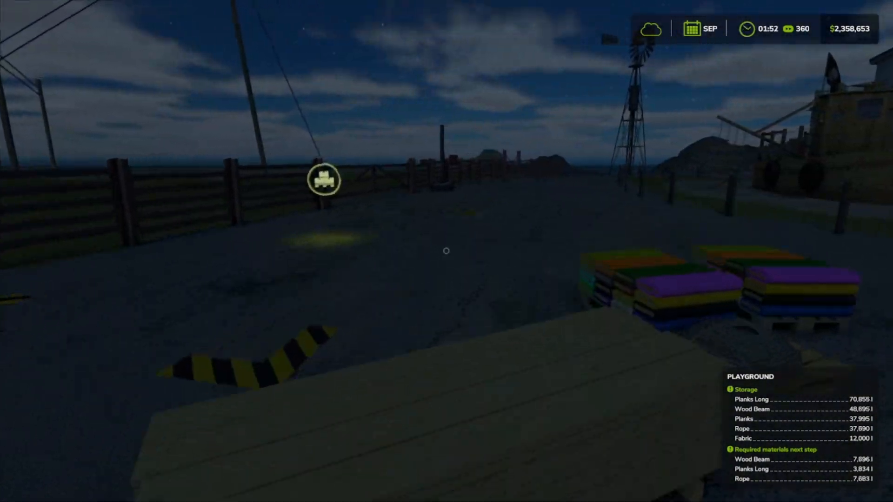
key(w)
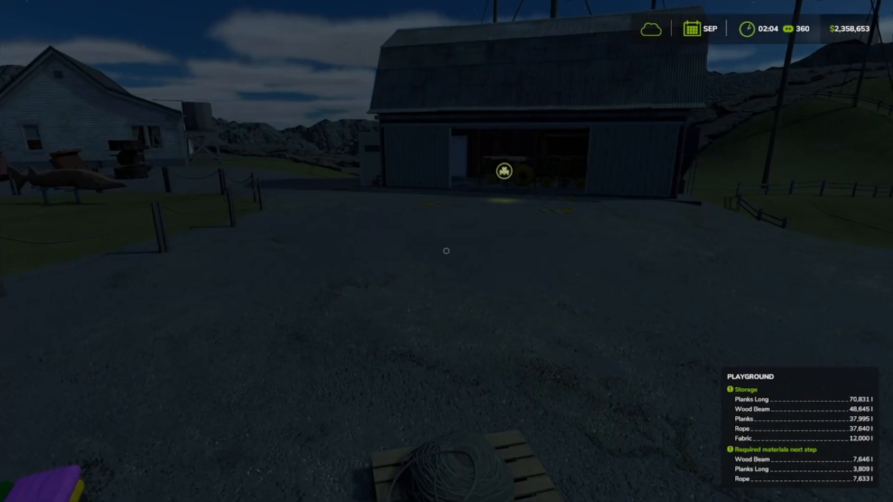
key(w)
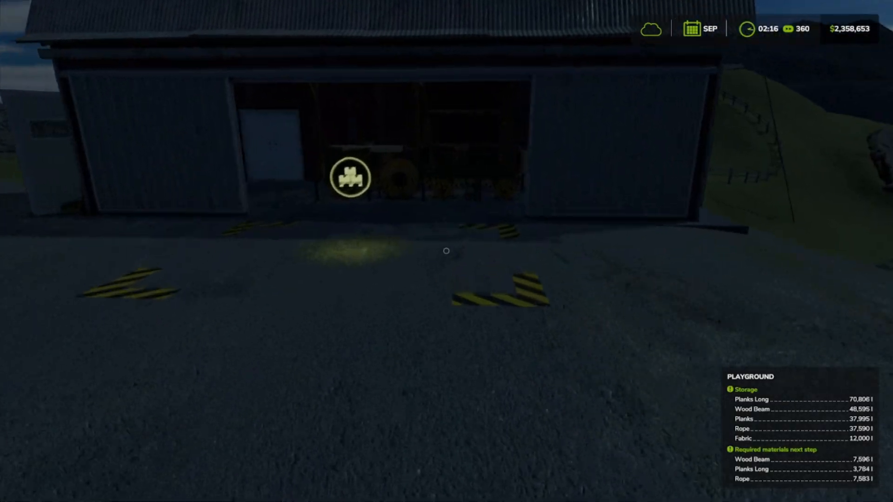
key(w)
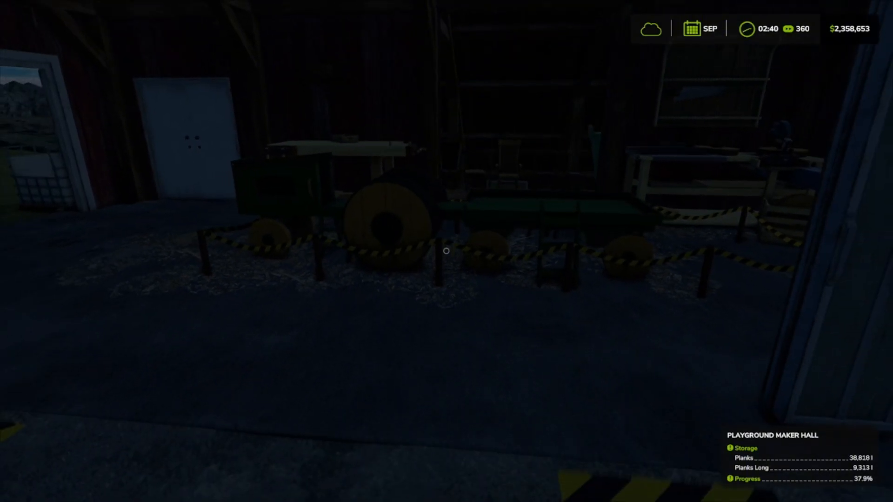
key(w)
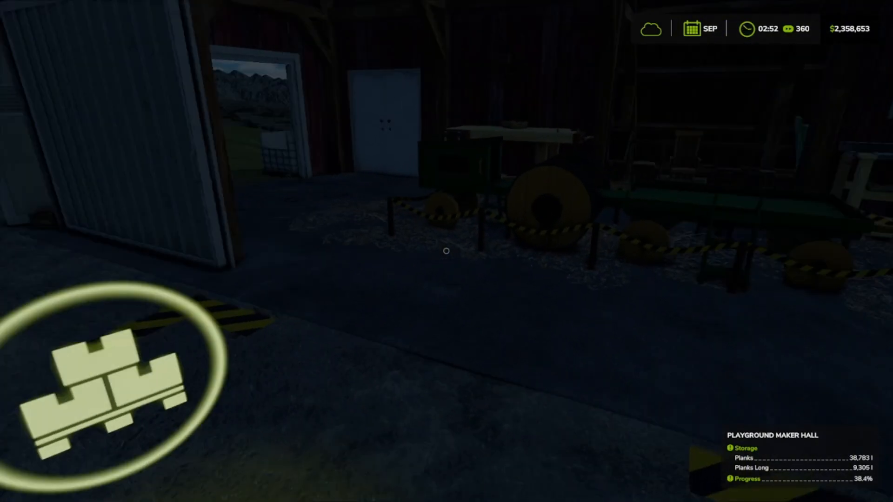
key(w)
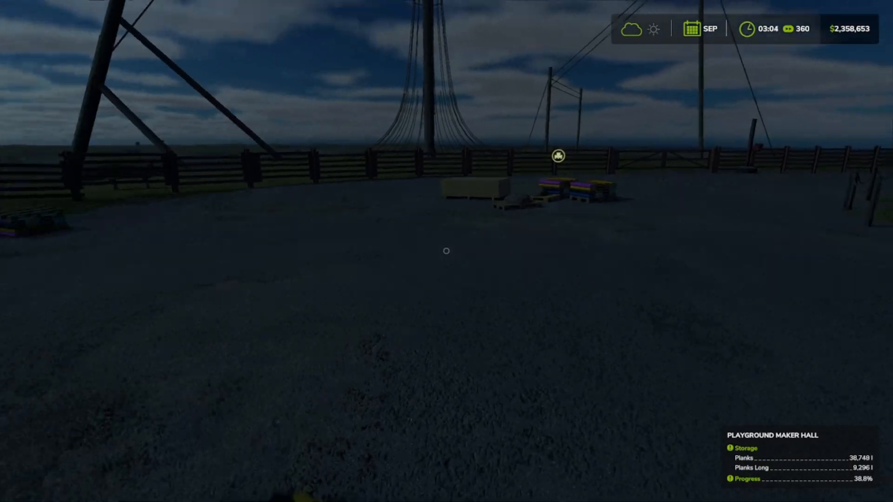
key(w)
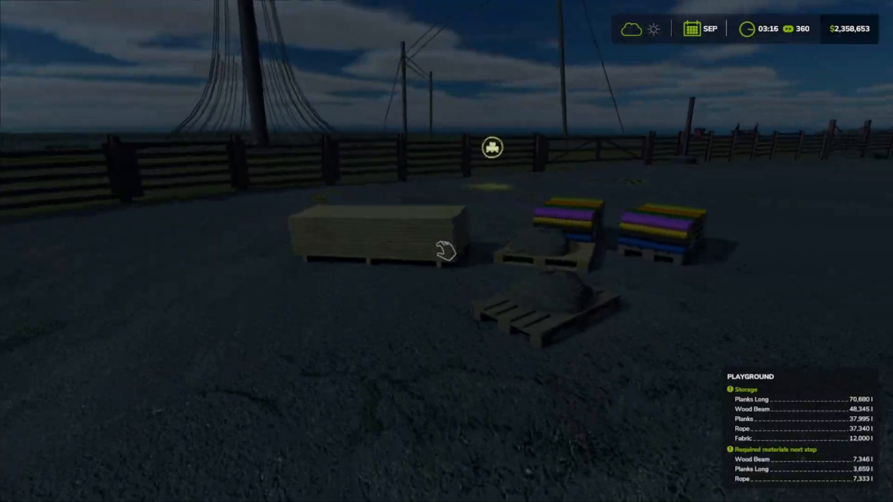
key(s)
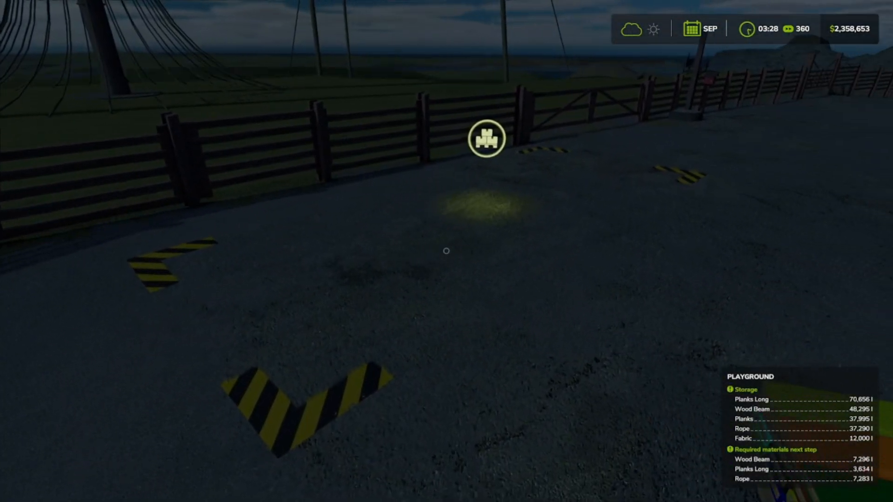
key(s)
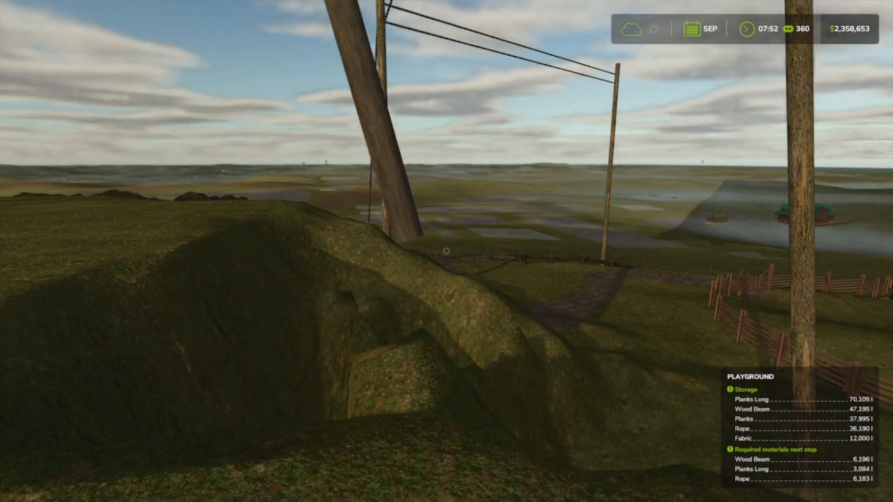
Step: Take screenshots of the sunken terrain beneath the playground's poles from two viewpoints, leaving Power Tools without spawning anything
key(alt+BackSpace)
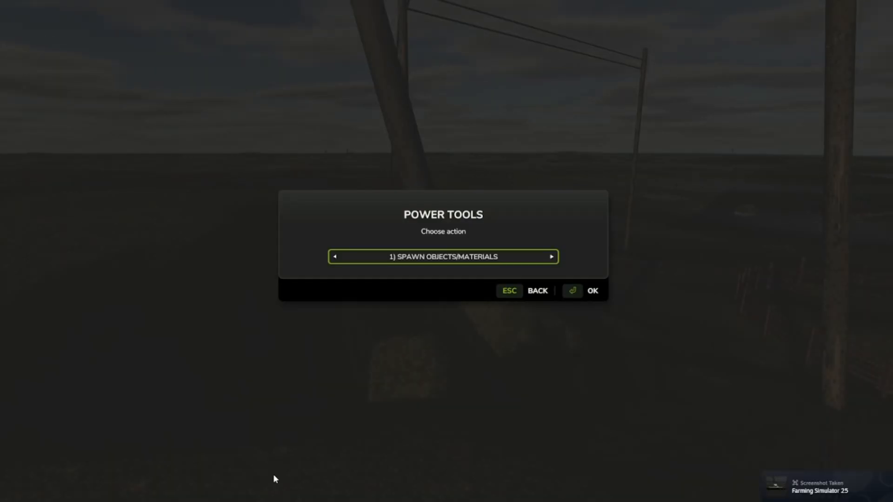
key(Escape)
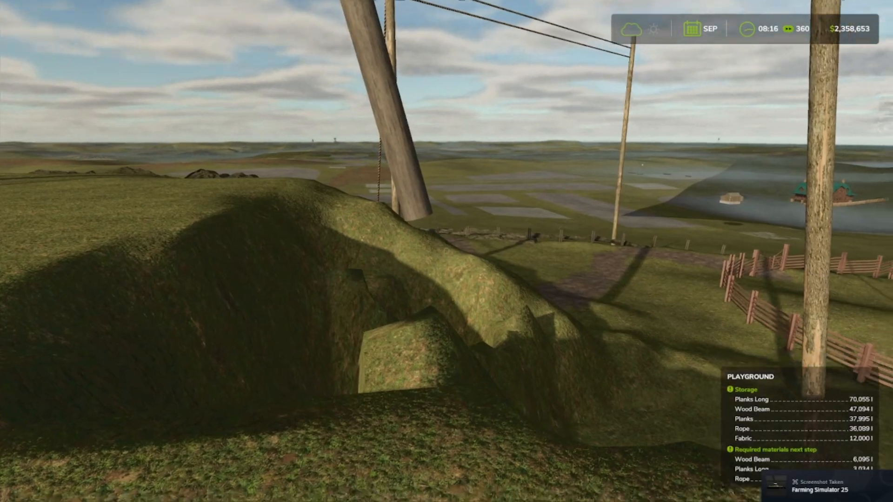
key(w)
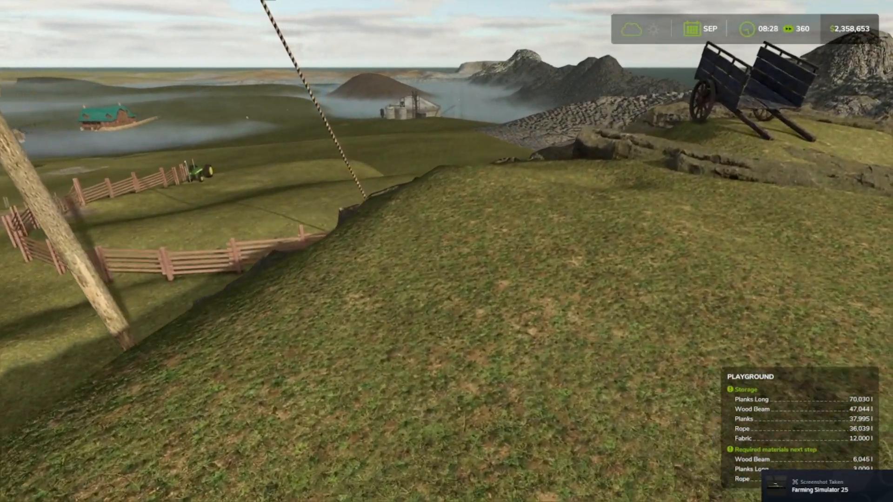
key(w)
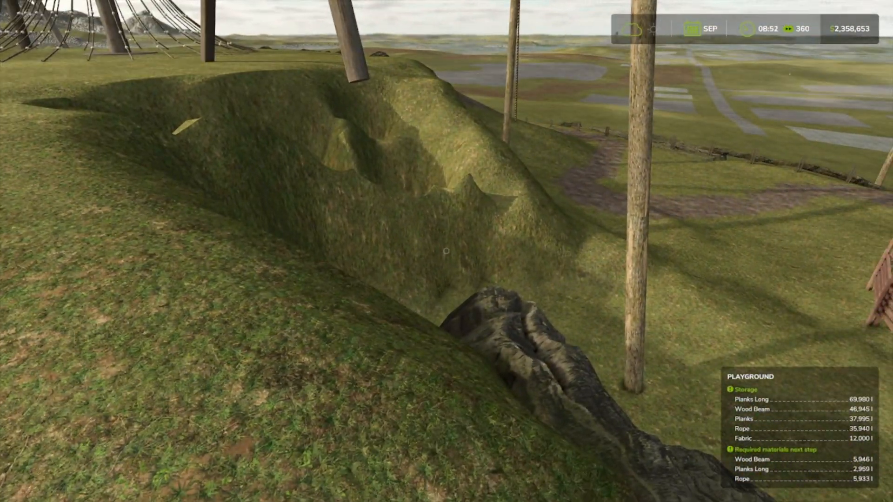
key(ctrl+Return)
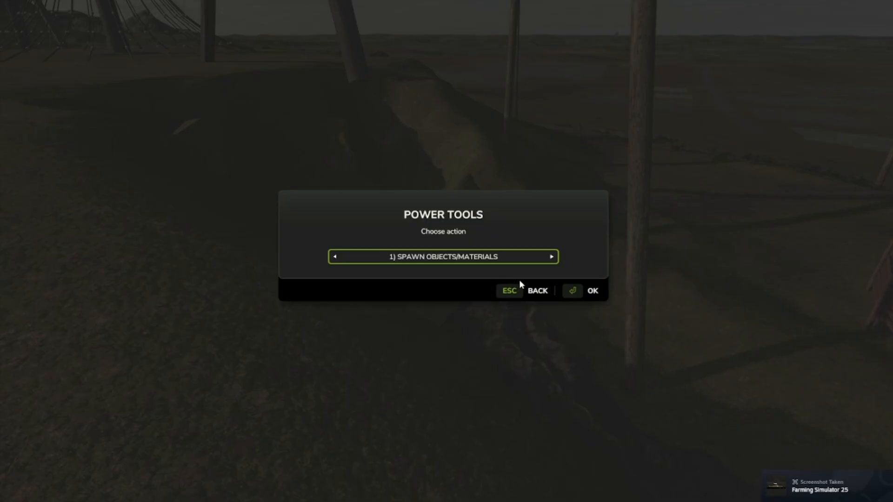
click(517, 286)
key(w)
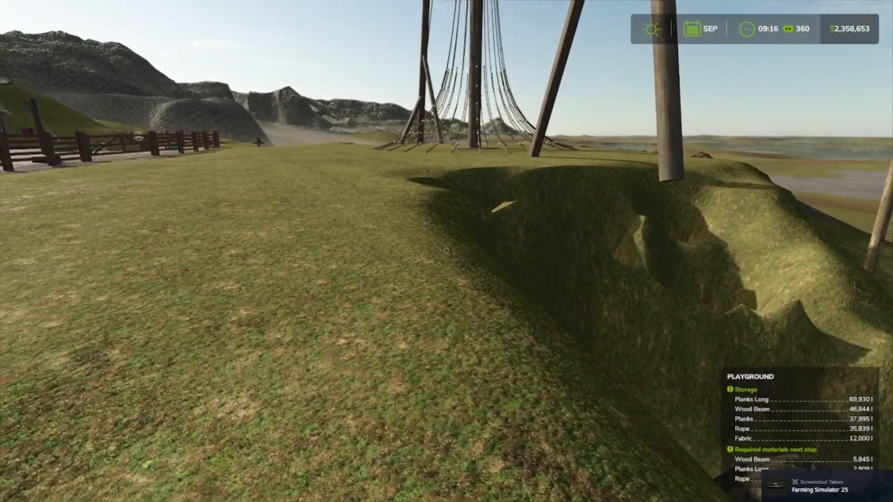
Step: Walk across the grass plateau along its rocky edge and examine the terrain around the rope net and pole footings
key(w)
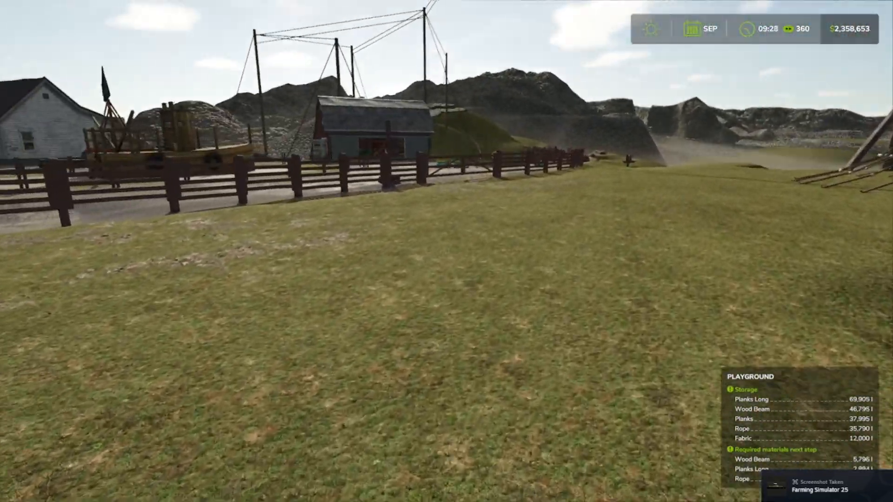
key(w)
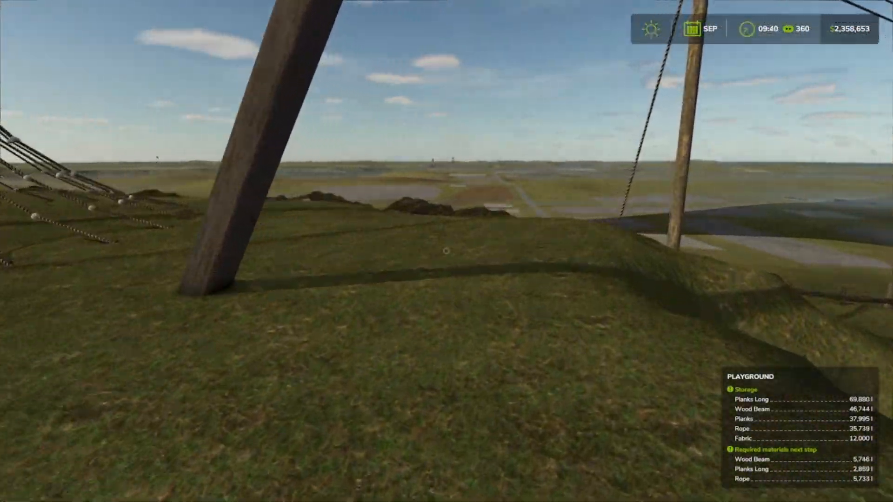
key(w)
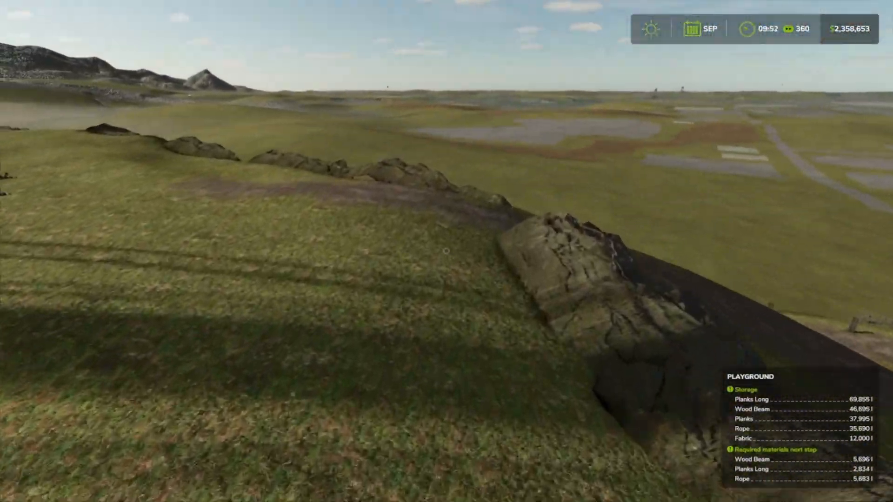
key(s)
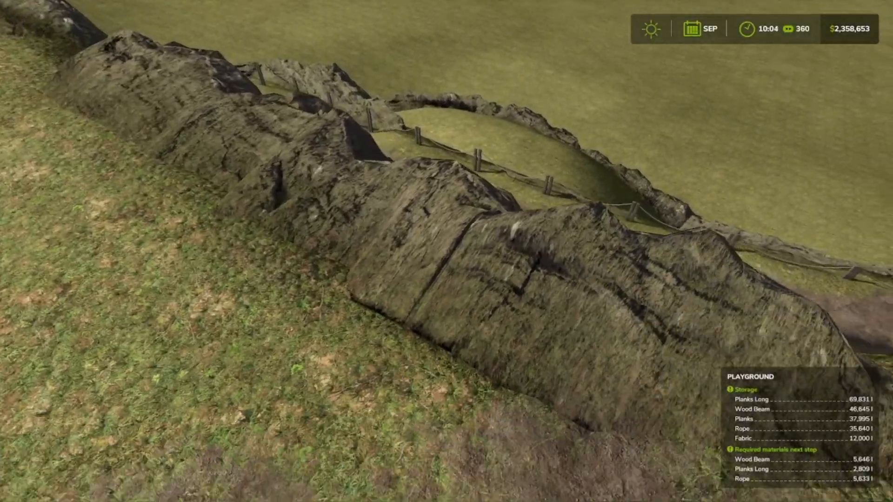
key(a)
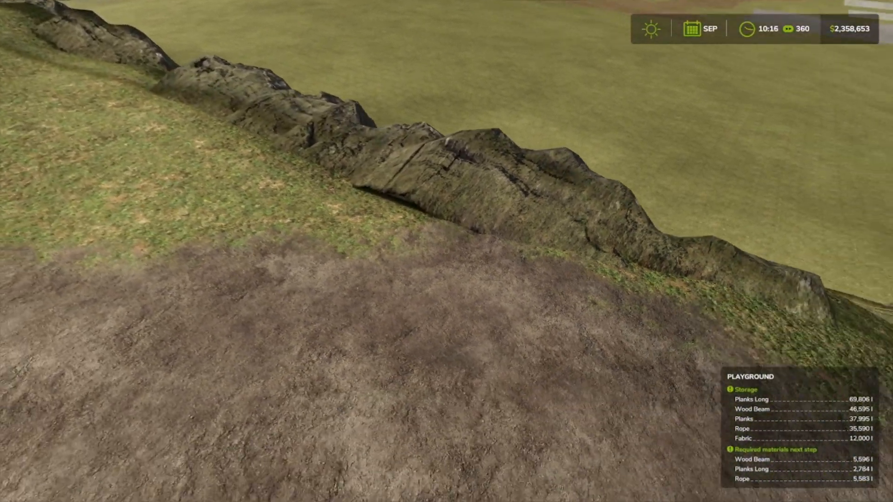
key(w)
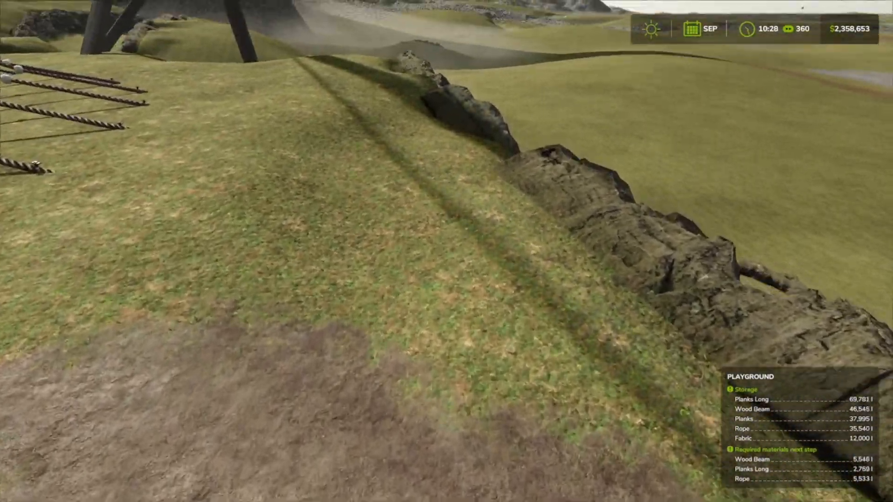
key(w)
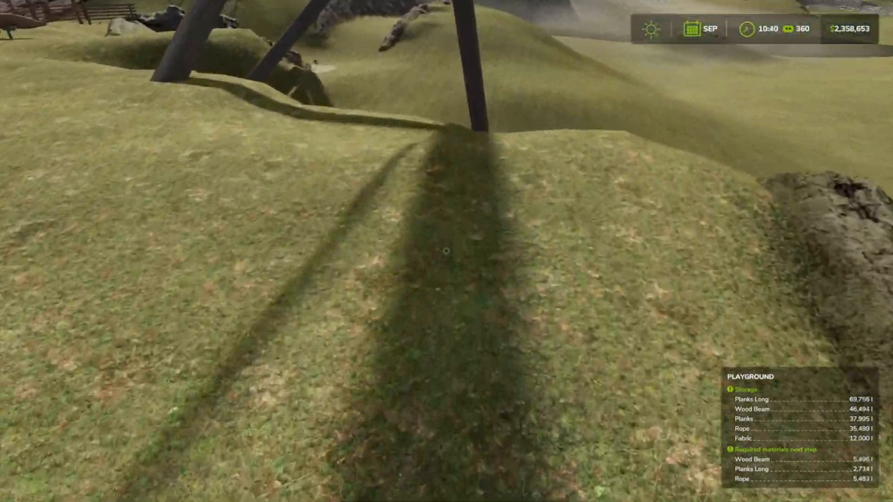
key(w)
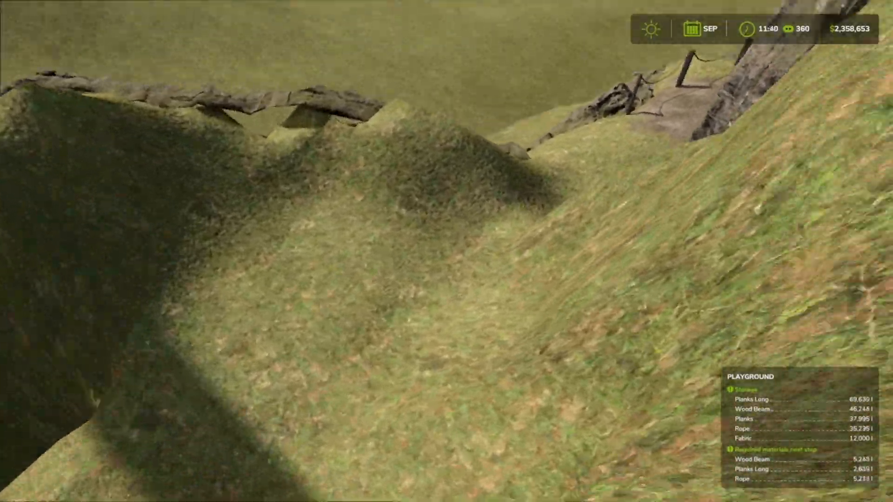
Step: Walk past the sunken ground and along the roped dirt path to the grass plateau, examining the terrain around the cliff and poles
key(w)
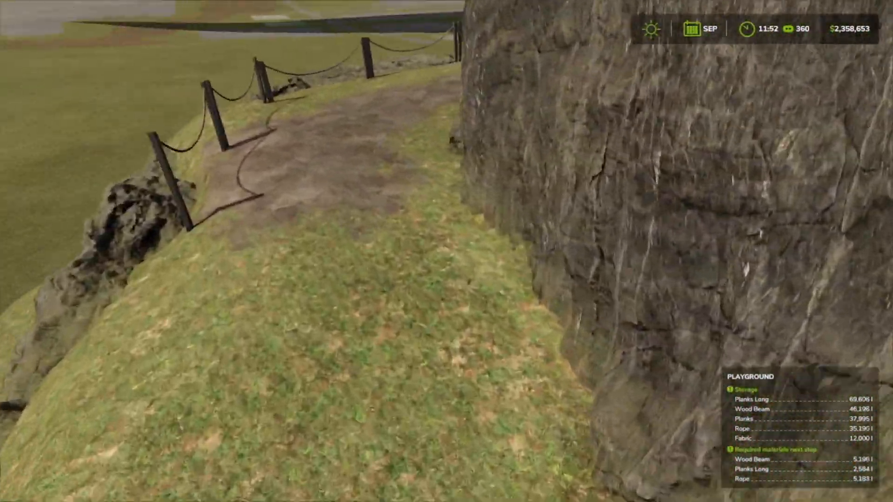
key(w)
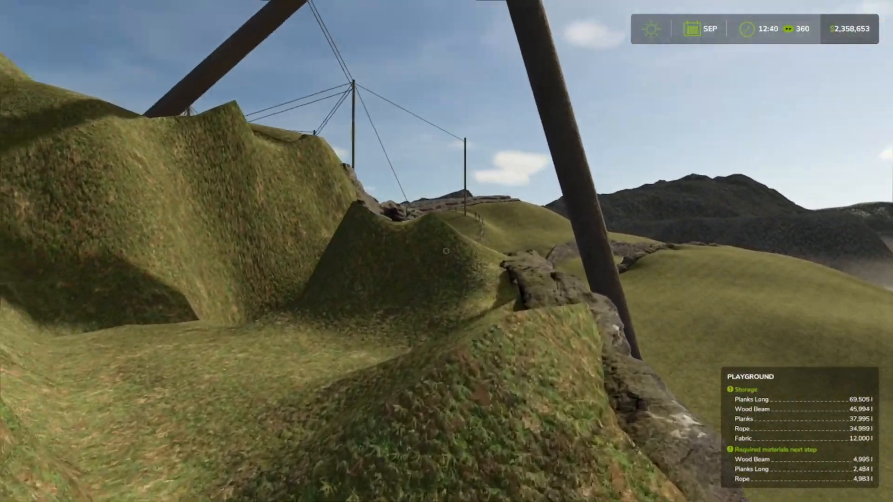
key(w)
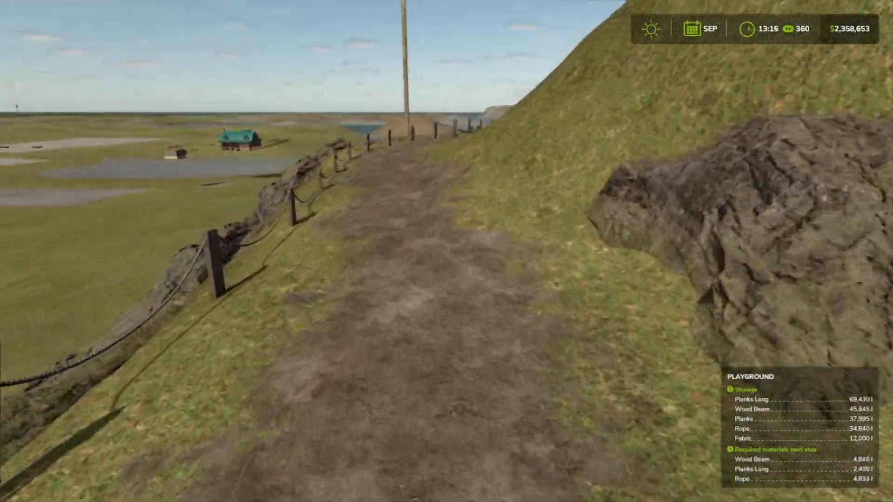
key(w)
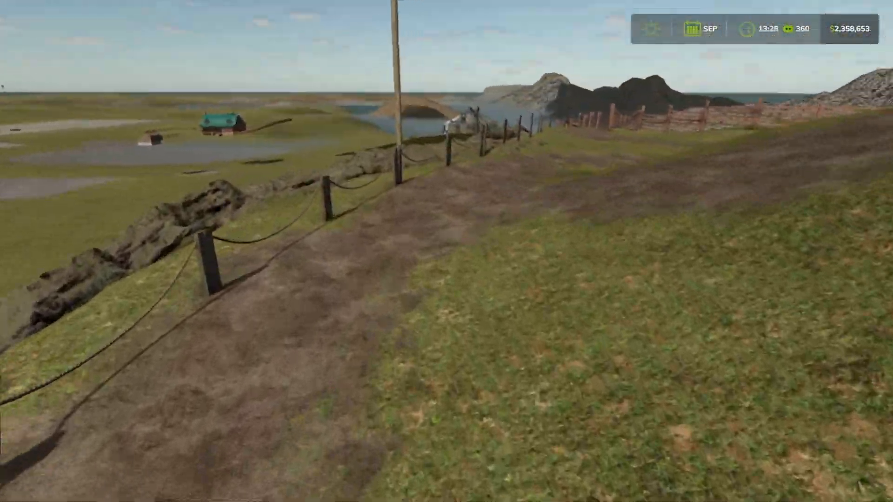
key(w)
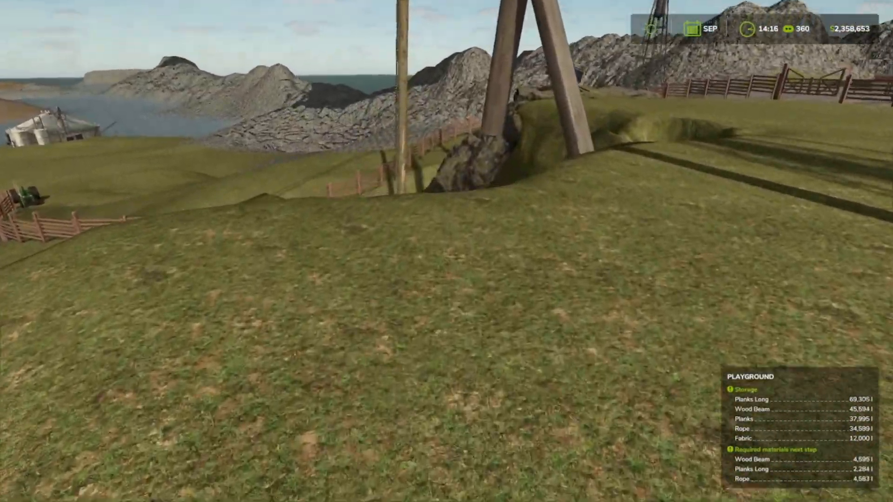
Step: Cross the grass plateau to examine the rope net's ground anchors, the pole footings and the hollow at the rocky edge
key(w)
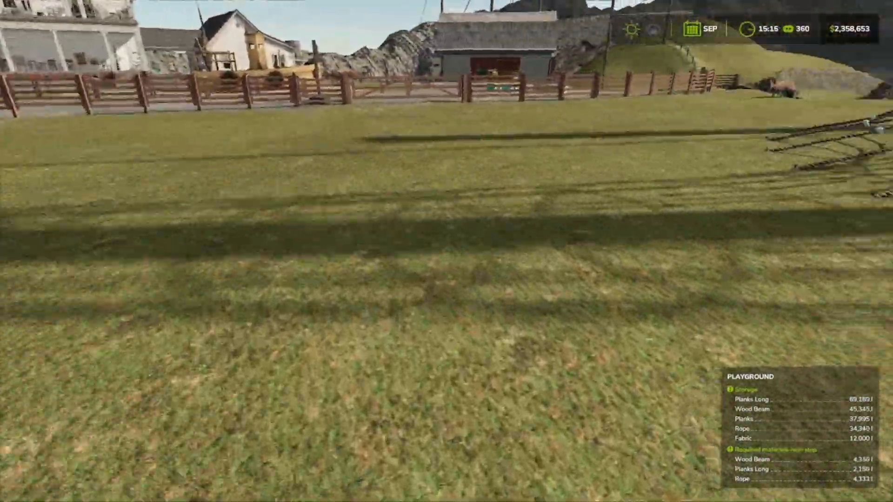
key(w)
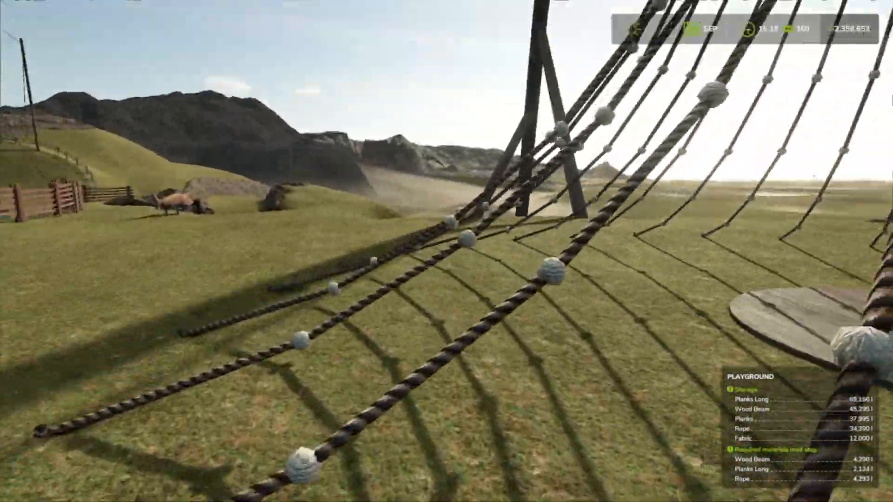
key(w)
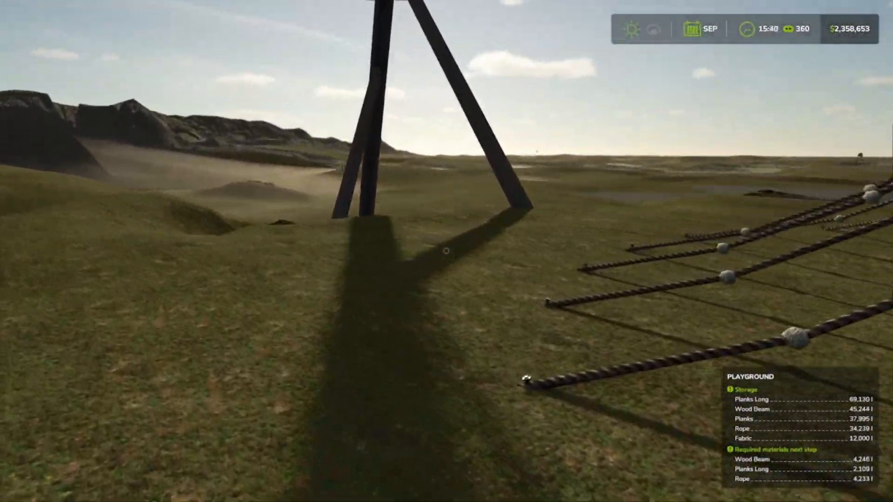
key(w)
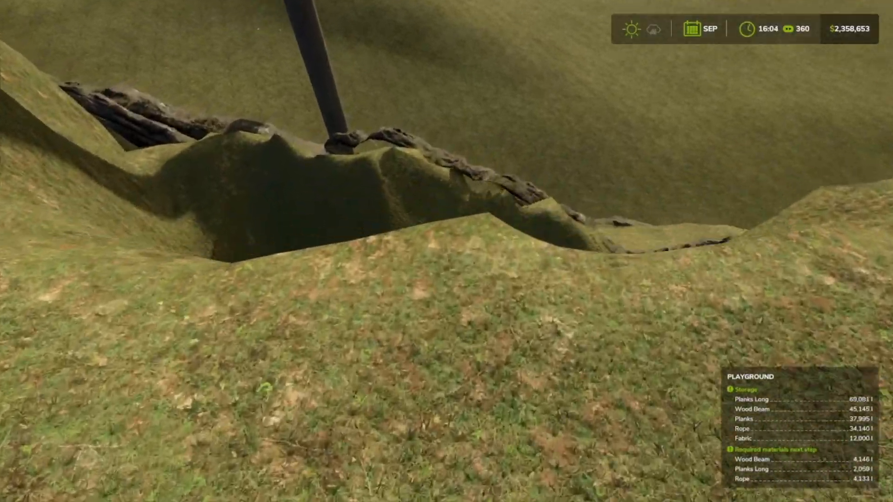
key(w)
key(w)
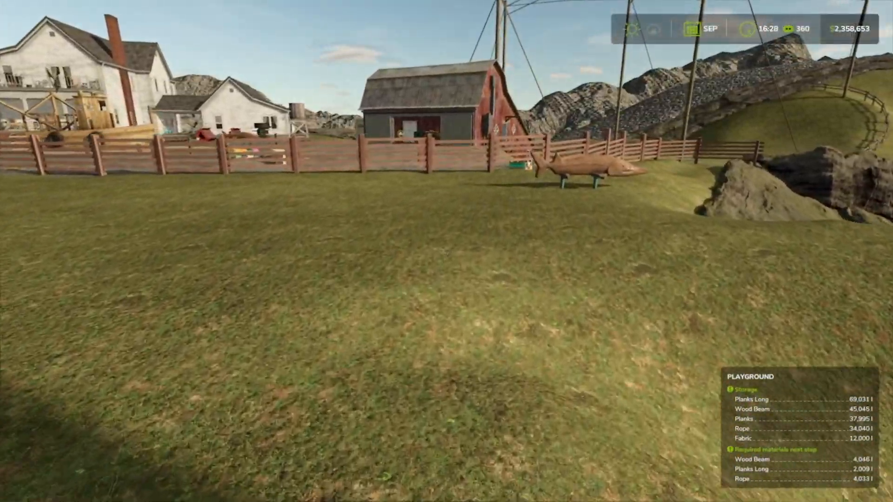
Step: Return across the fenced yard to the playground maker hall and check its plank storage and production progress
key(w)
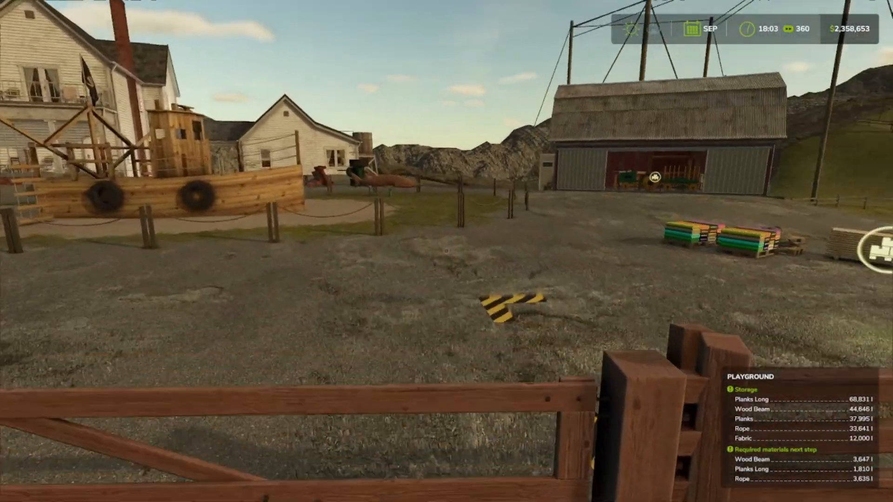
key(w)
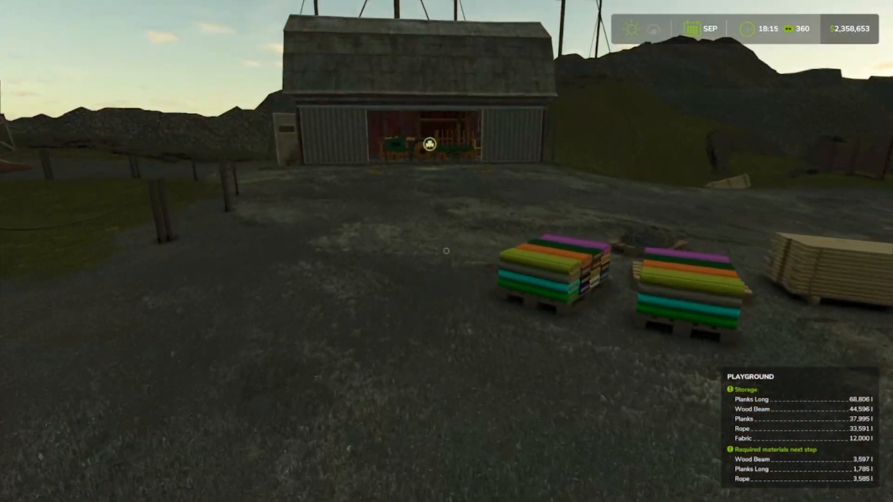
key(w)
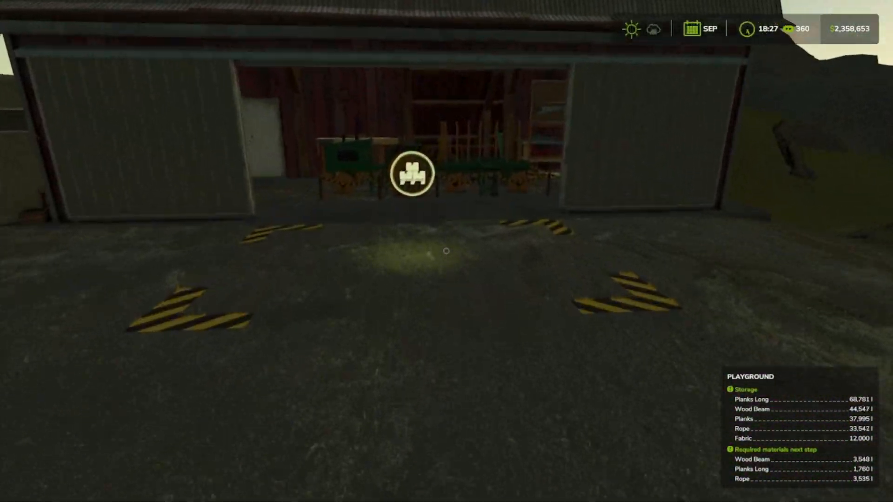
key(w)
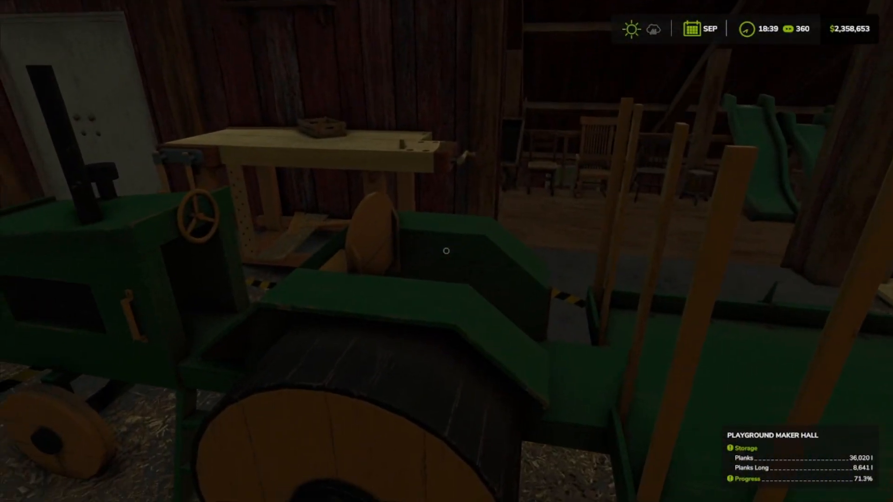
key(s)
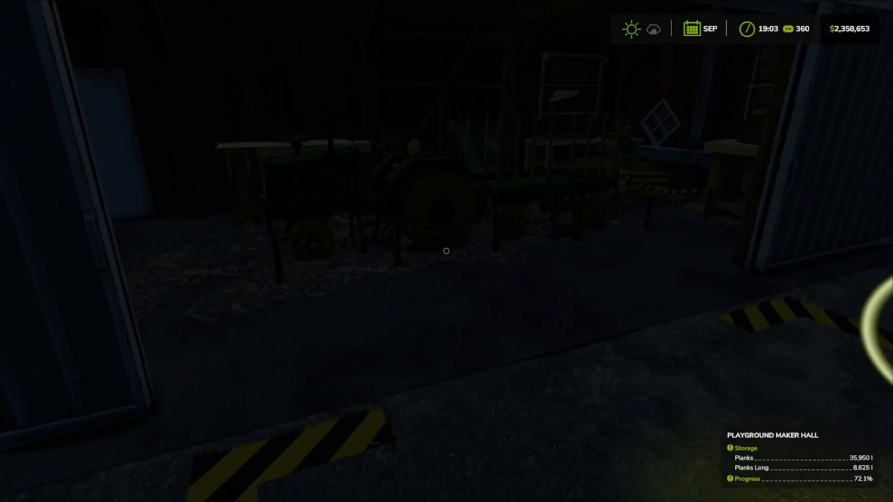
key(s)
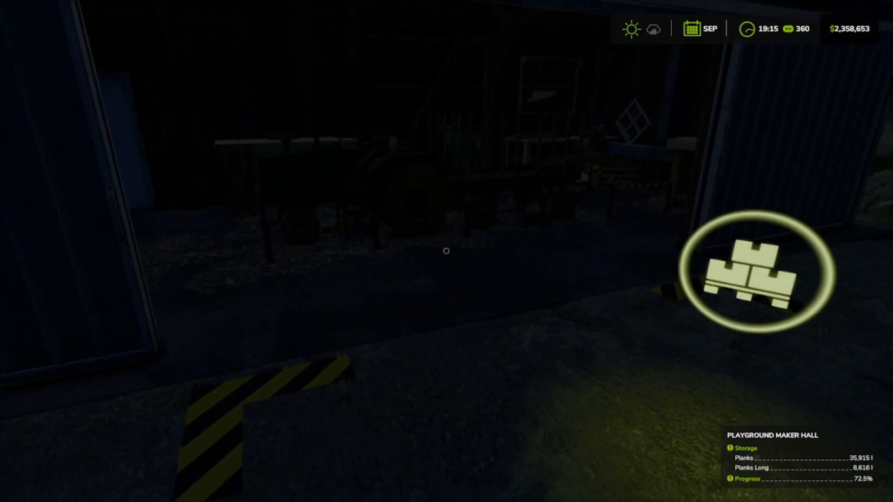
Step: Walk from the maker hall along the wooden fence to the playground's unloading area and check its storage and required materials
key(w)
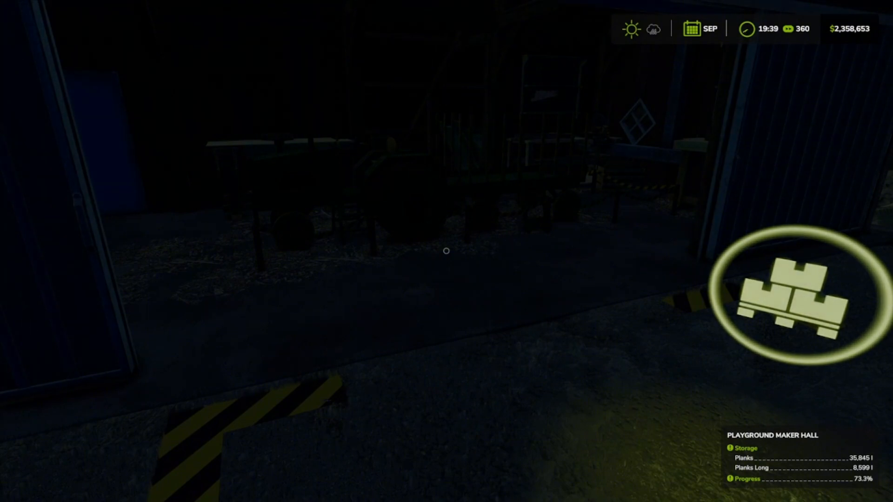
key(w)
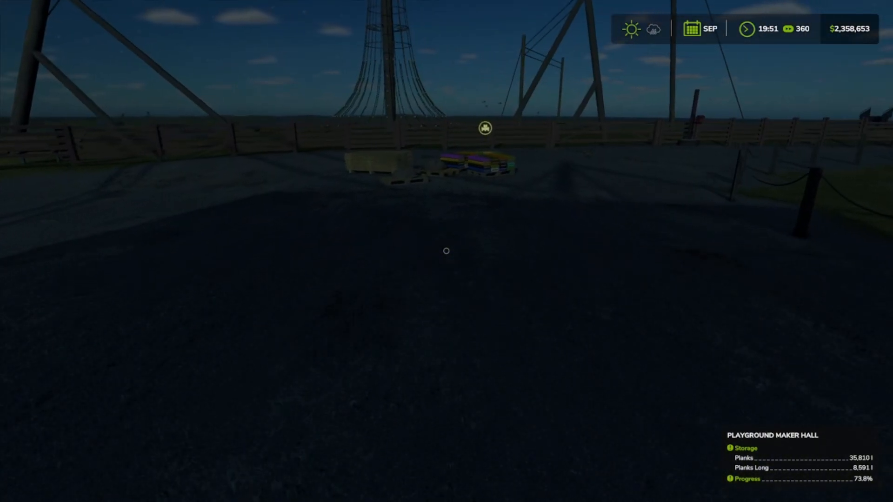
key(w)
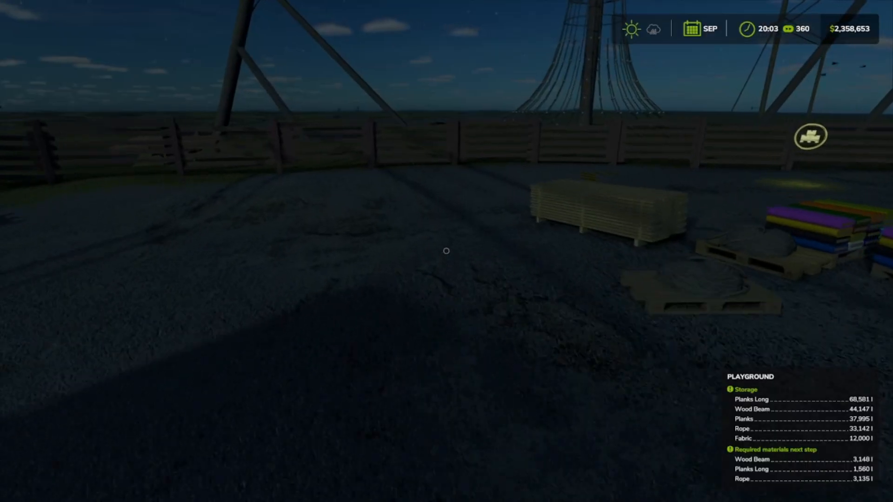
key(w)
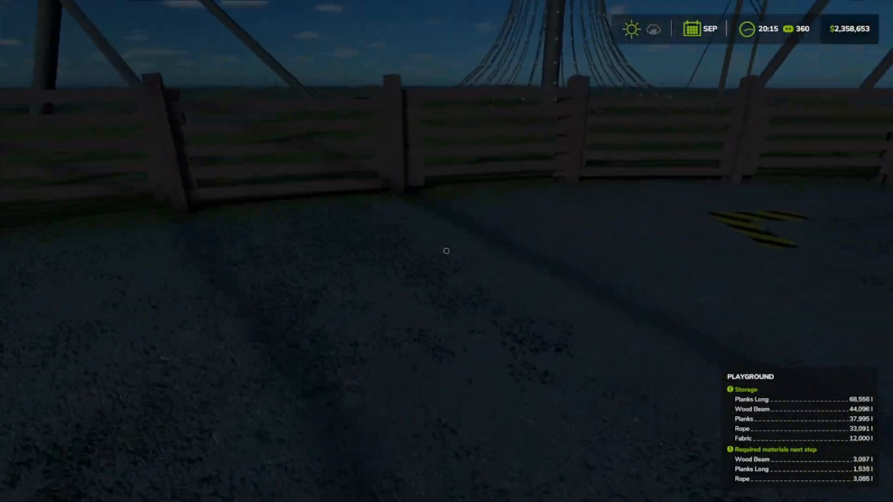
key(w)
key(w)
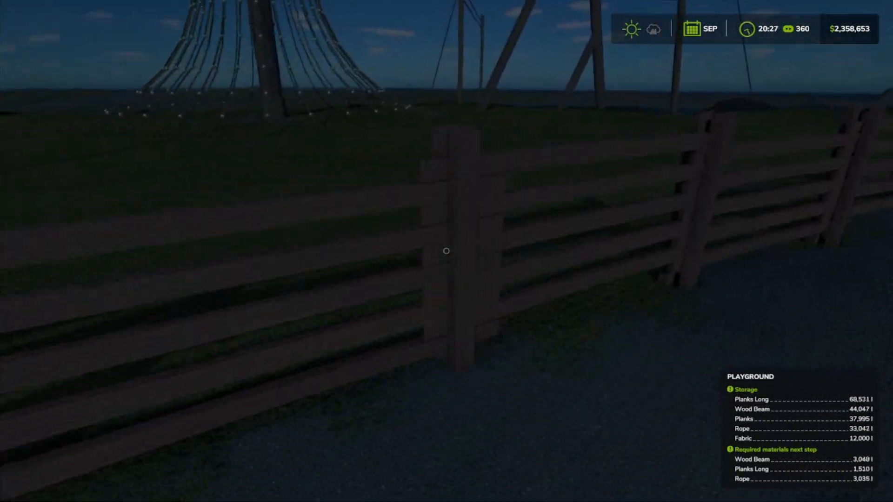
key(w)
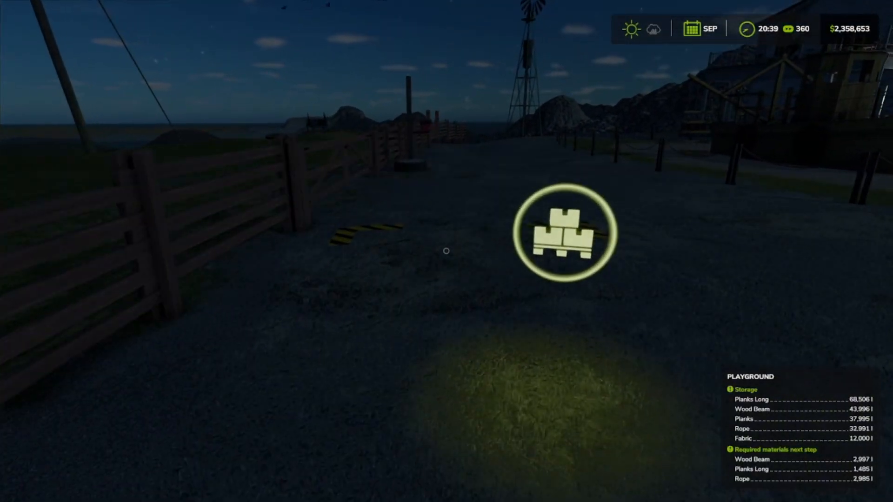
Step: Walk past the roped lawn and through the farmhouse's covered passage to inspect the walls, windows and grass behind it
key(w)
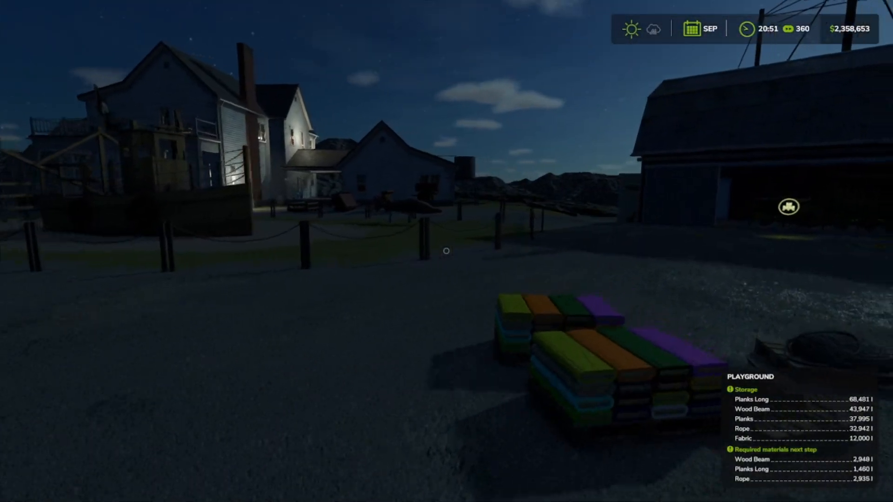
key(w)
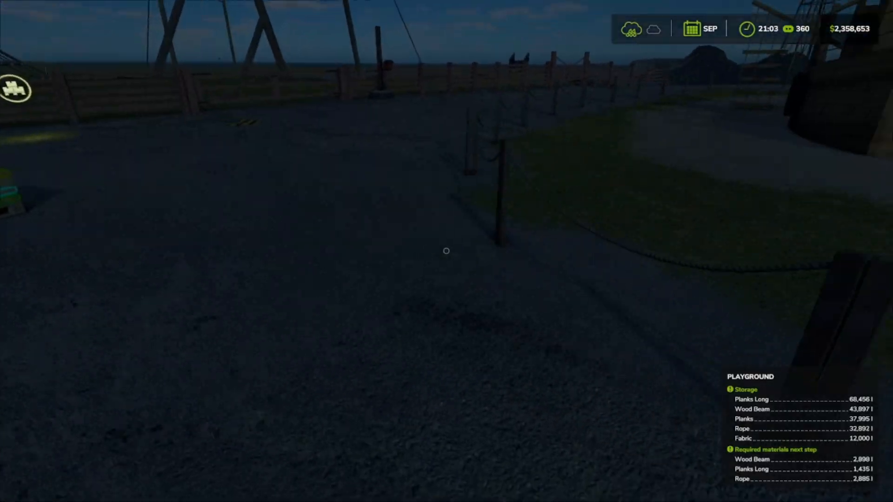
key(w)
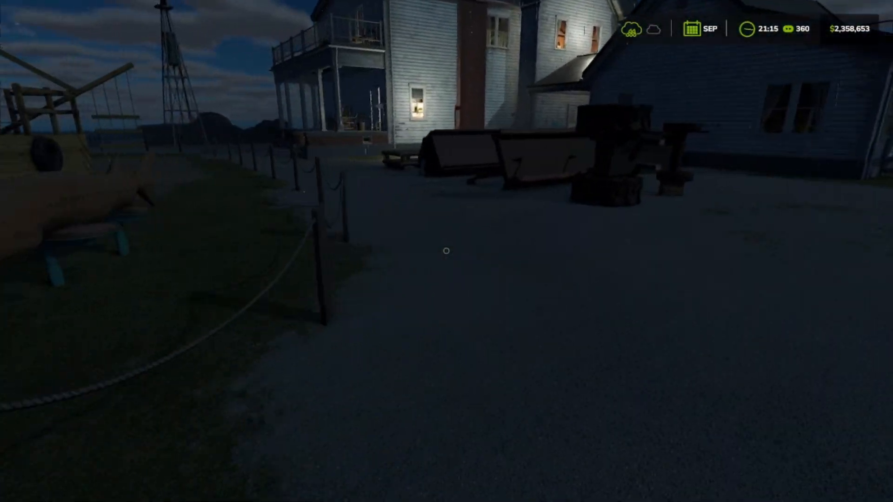
key(w)
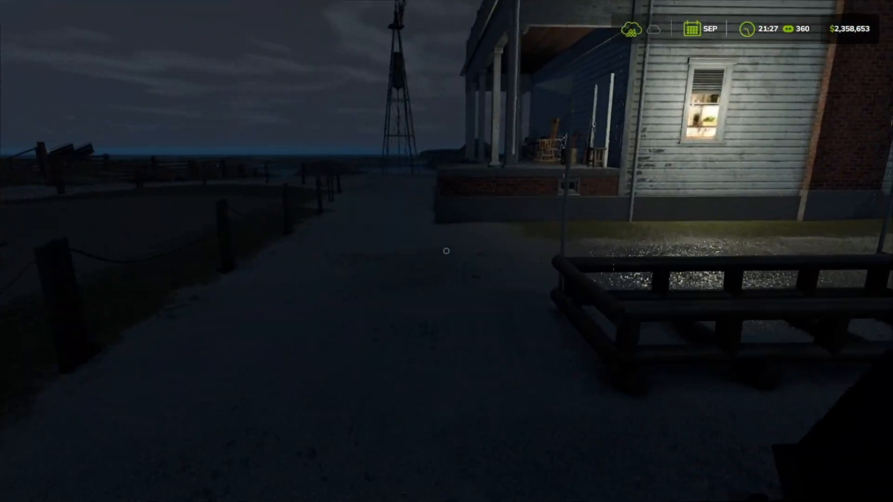
key(w)
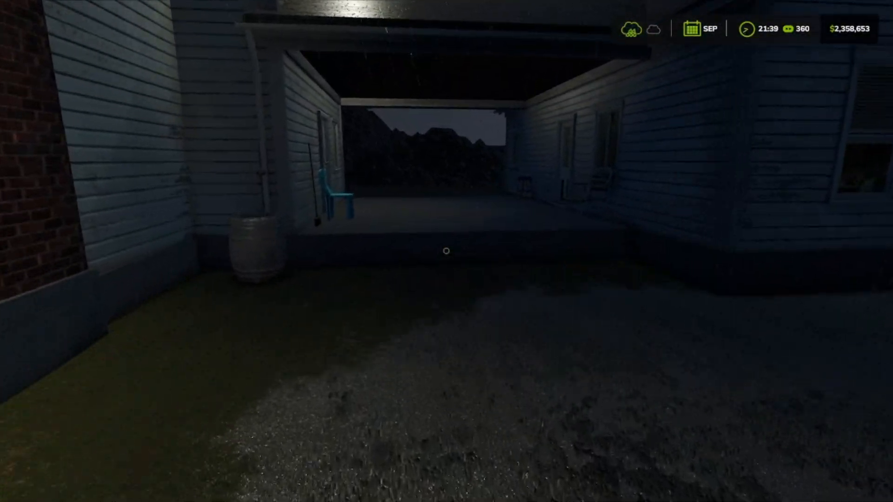
key(w)
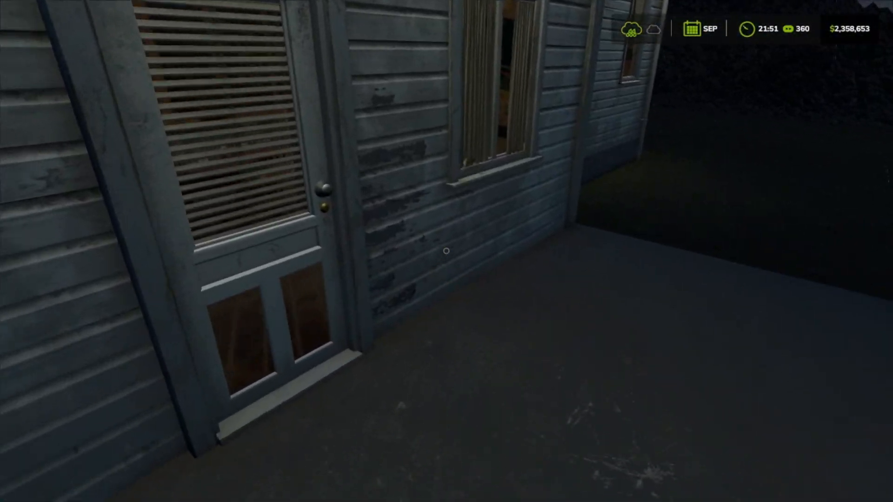
key(w)
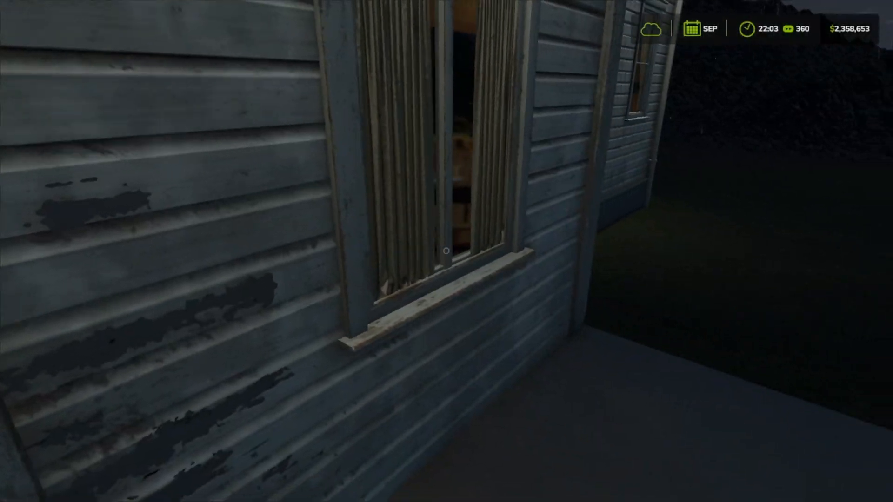
key(w)
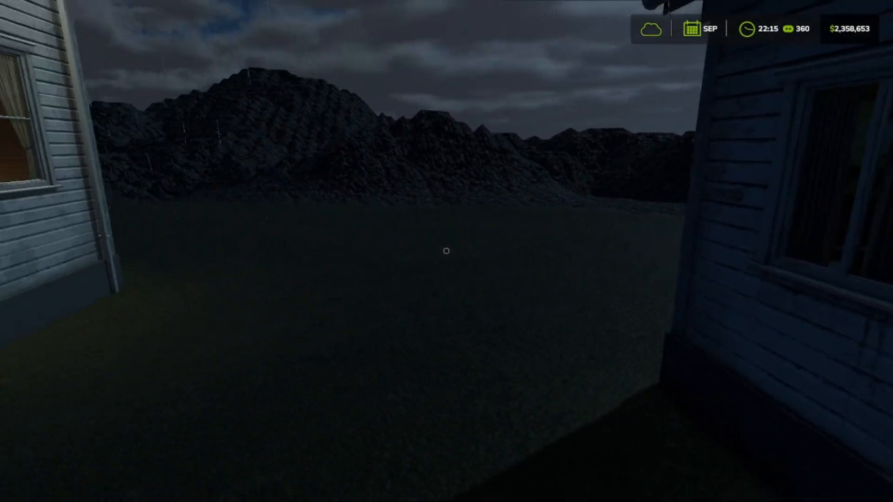
key(w)
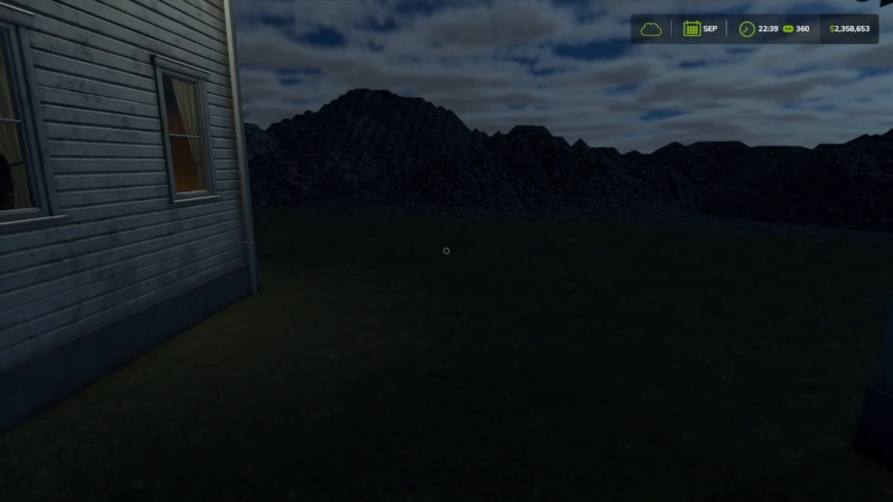
Step: Go back through the passage and around the farmhouse, then climb the front steps to view the chairs on the porch
key(w)
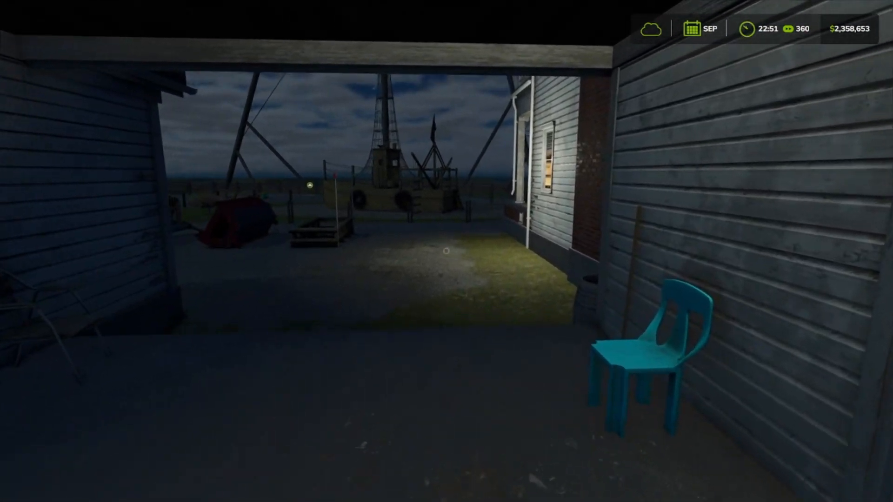
key(w)
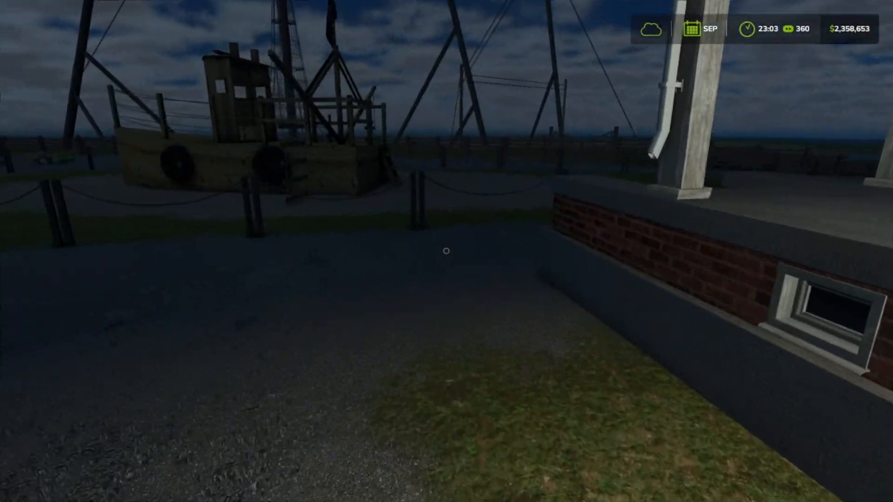
key(w)
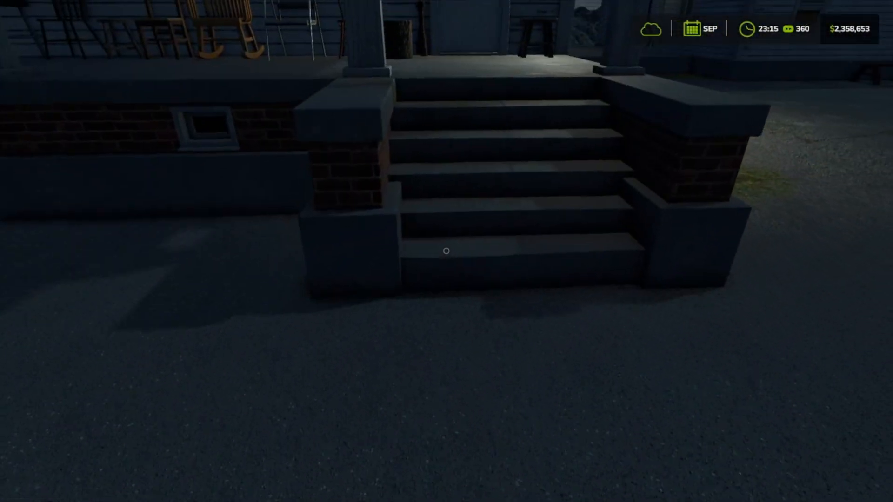
key(w)
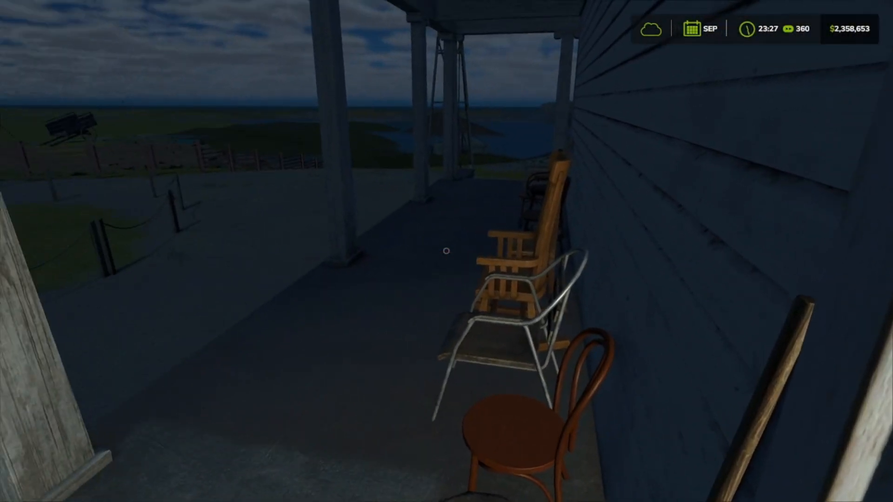
Step: Leave the porch by its steps and walk around the outside of the farmhouse to inspect its walls, the grass and the slopes behind it
key(w)
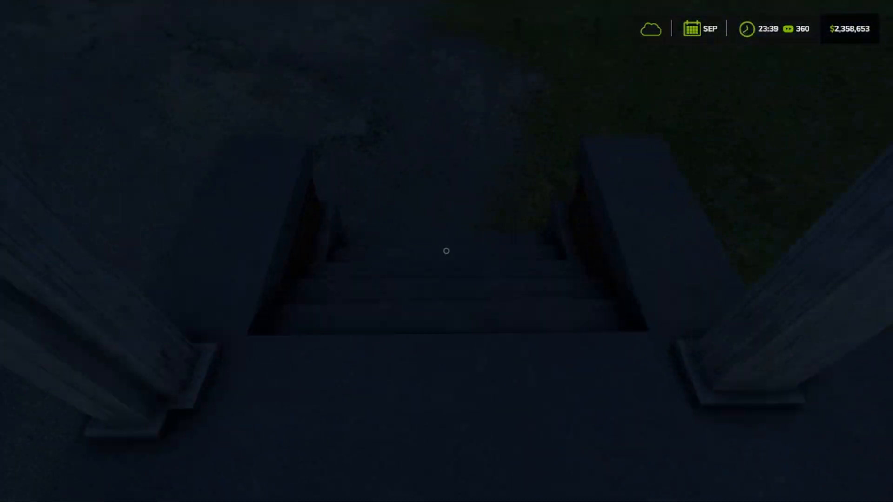
key(w)
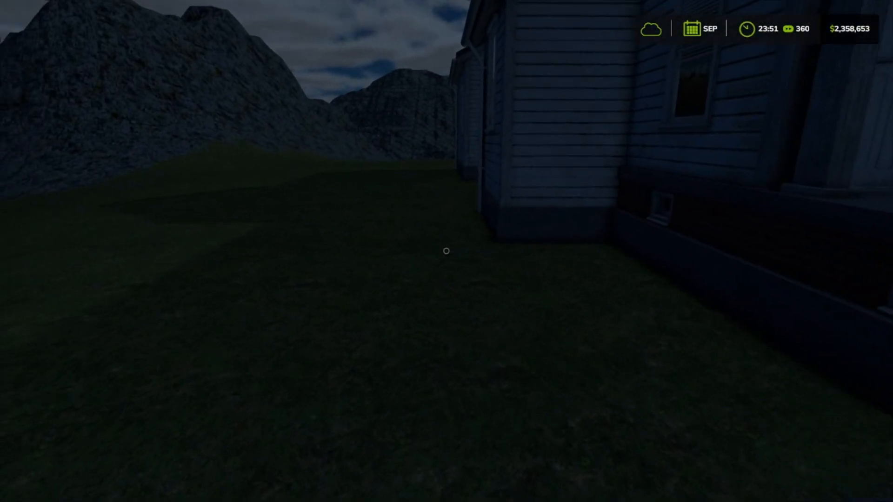
key(w)
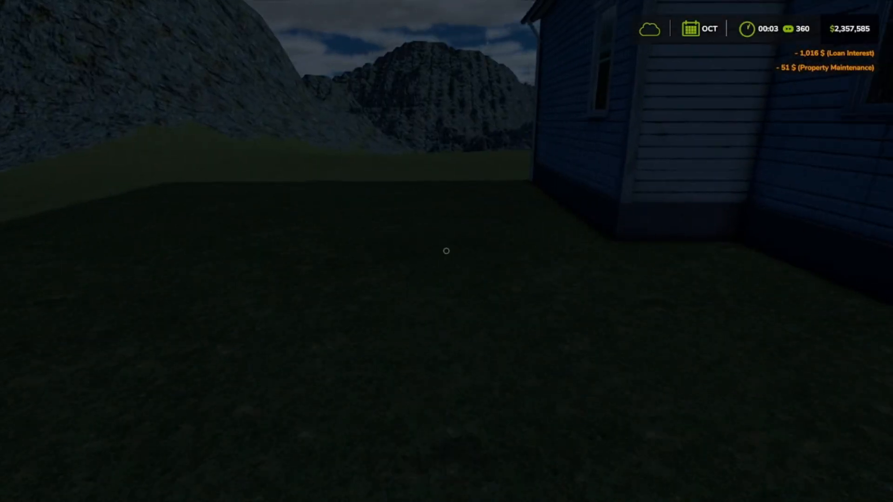
key(w)
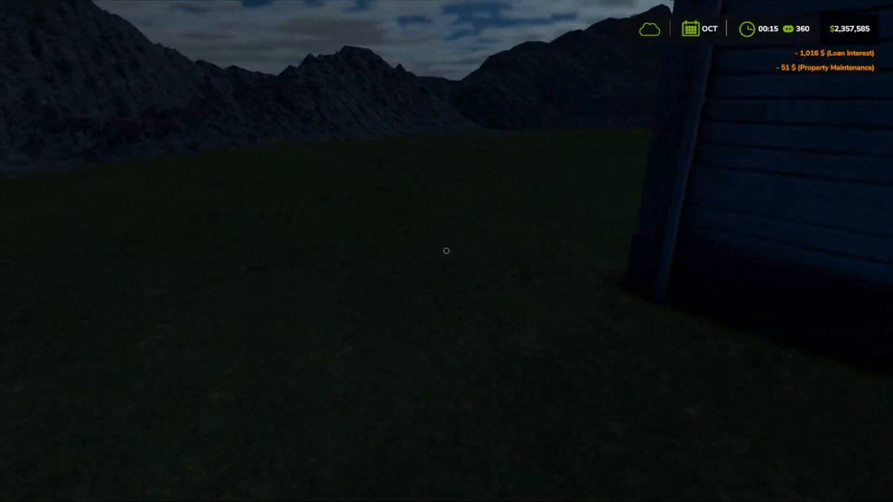
key(w)
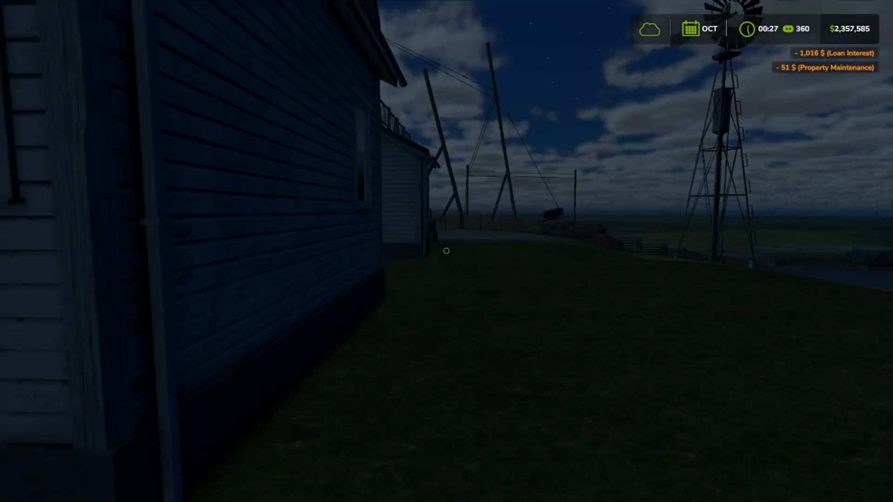
key(w)
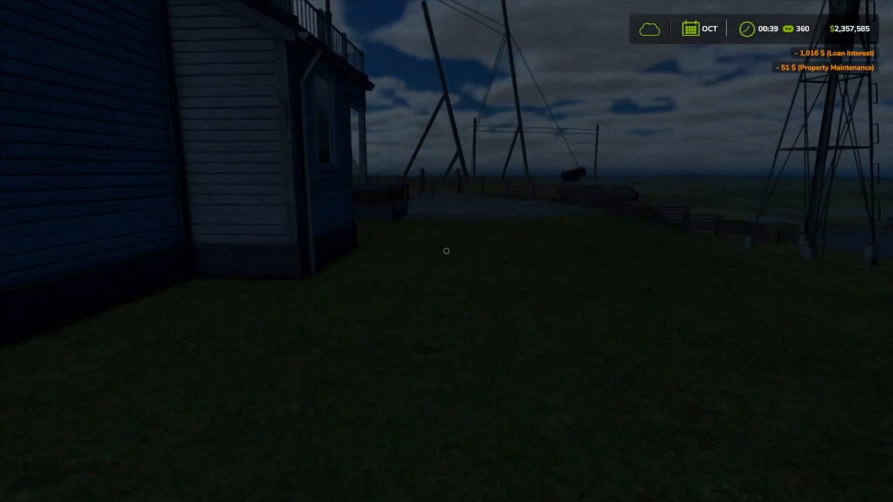
key(w)
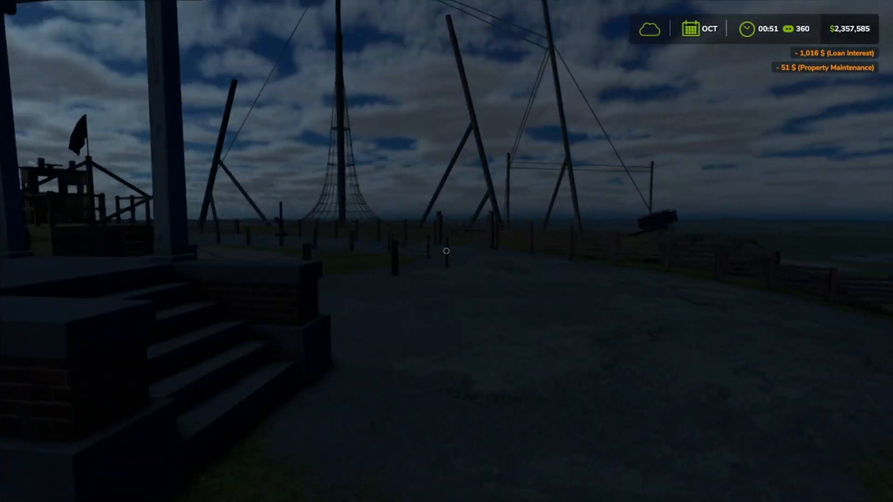
Step: Walk from the farmhouse along the yard fence to the playground's unloading area and check the storage and materials required for the next step
key(w)
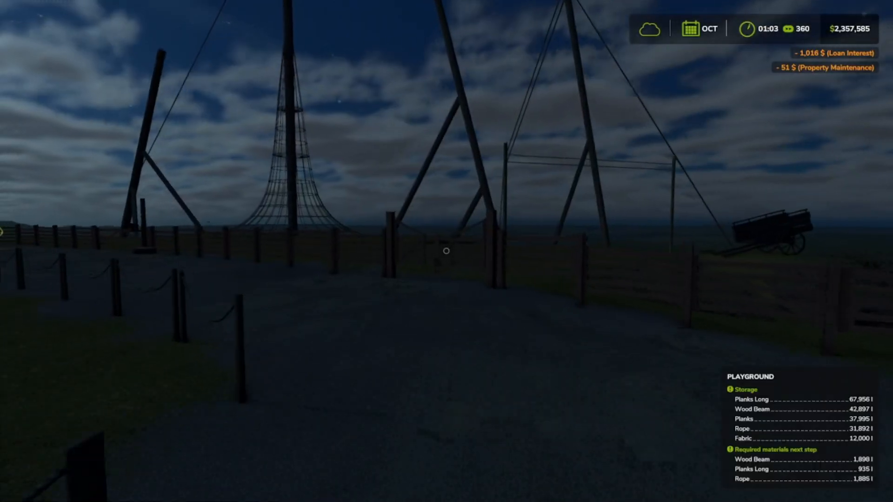
key(w)
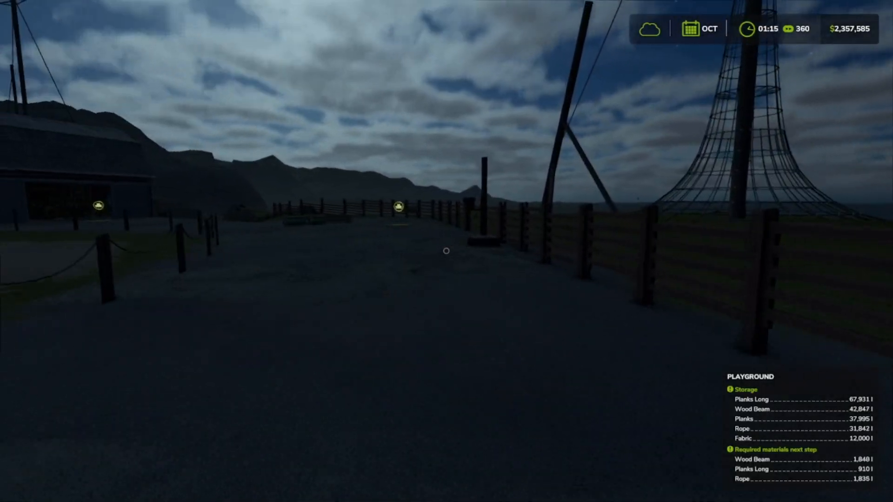
key(w)
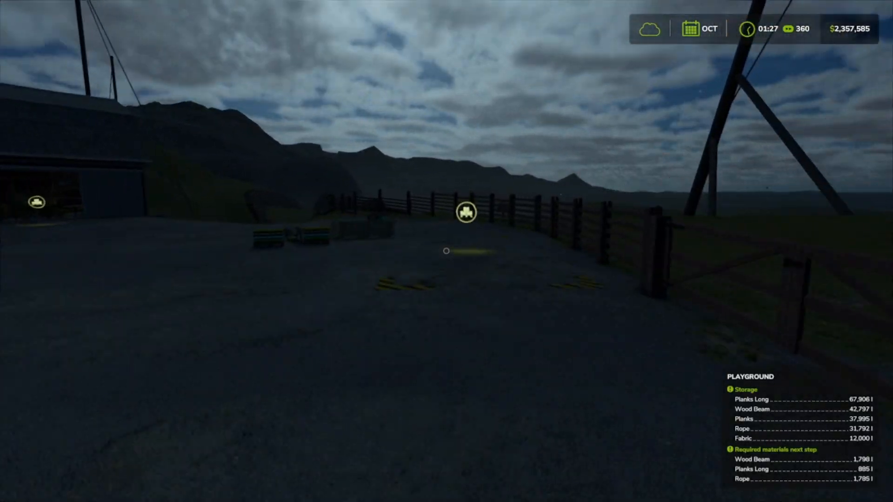
key(w)
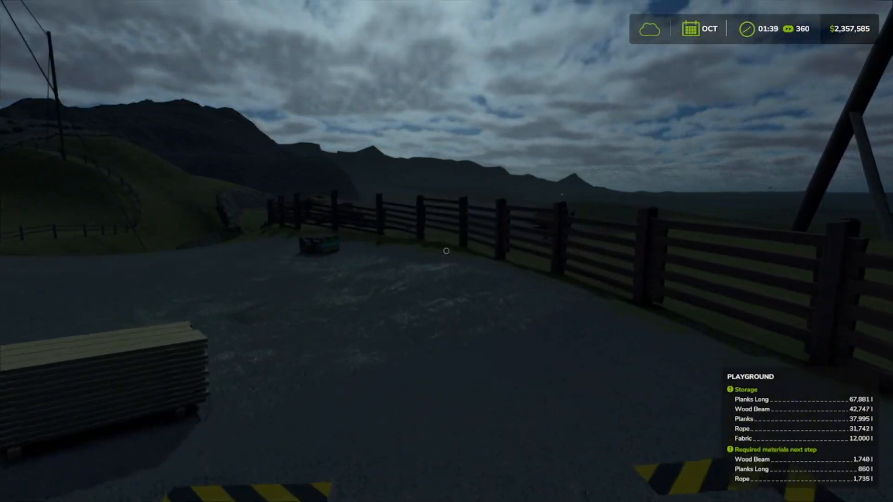
key(w)
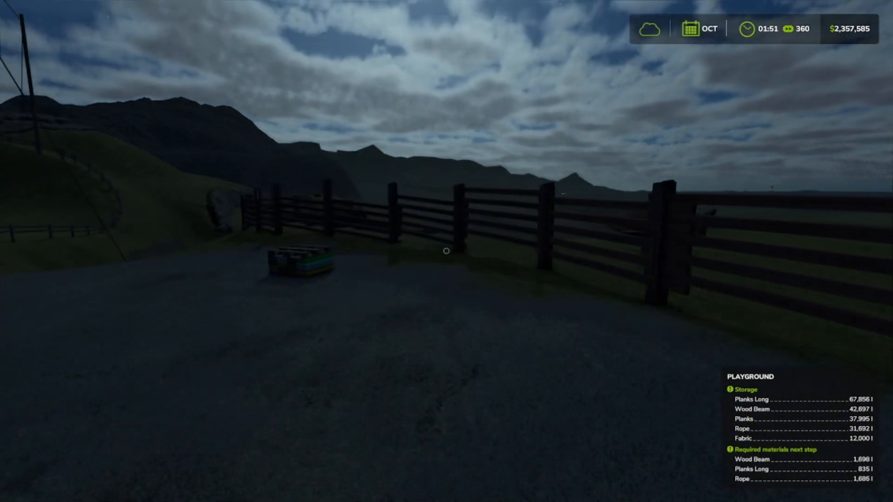
Step: Inspect the rope climbing tower and its tall support poles from the wooden fence beside the unloading area
key(w)
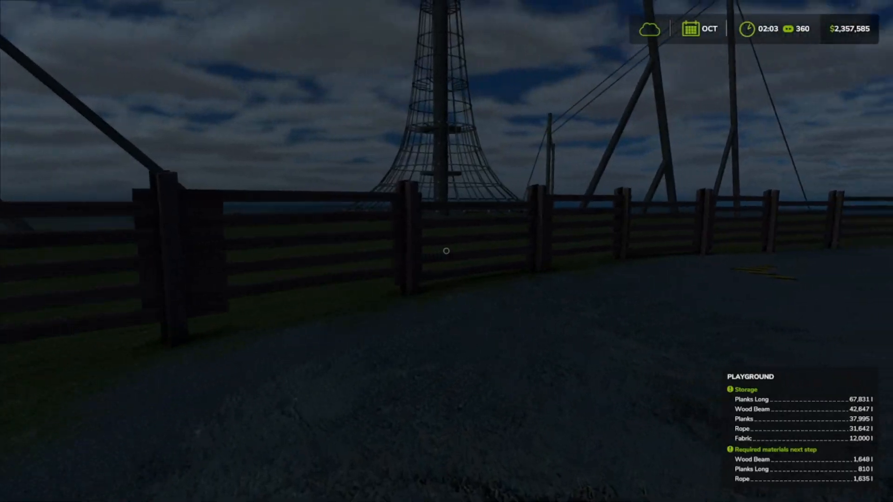
key(w)
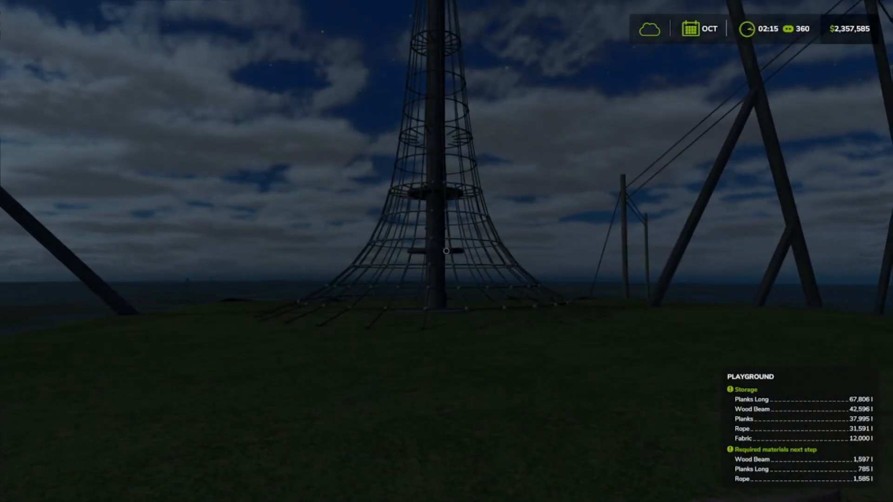
key(w)
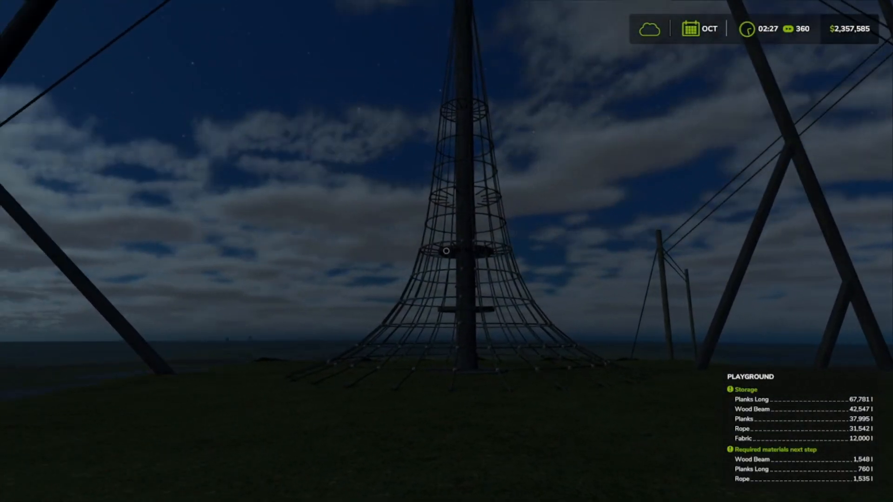
key(s)
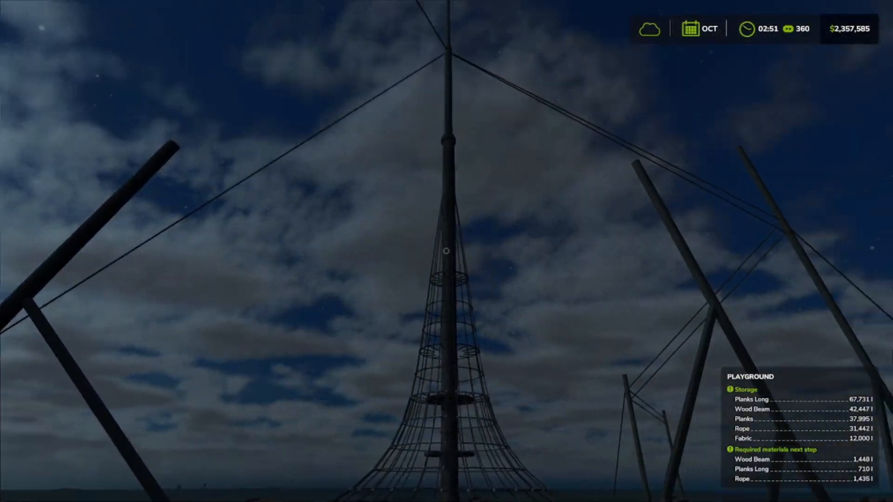
key(w)
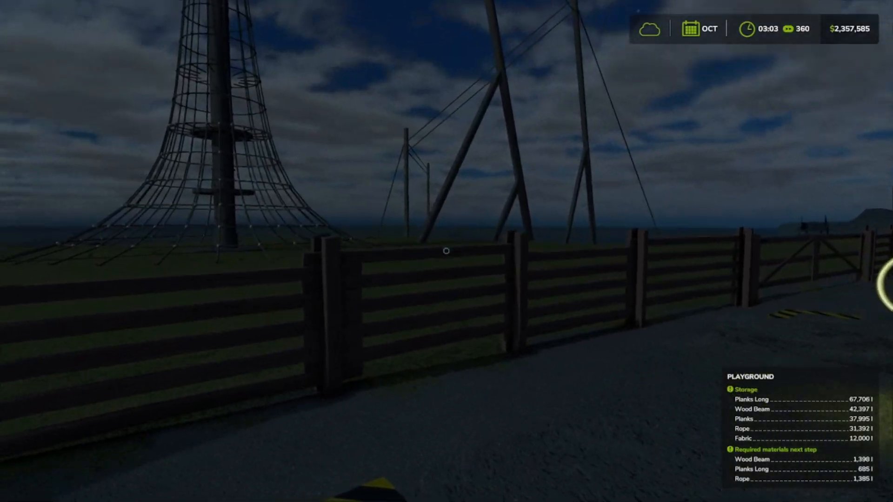
key(w)
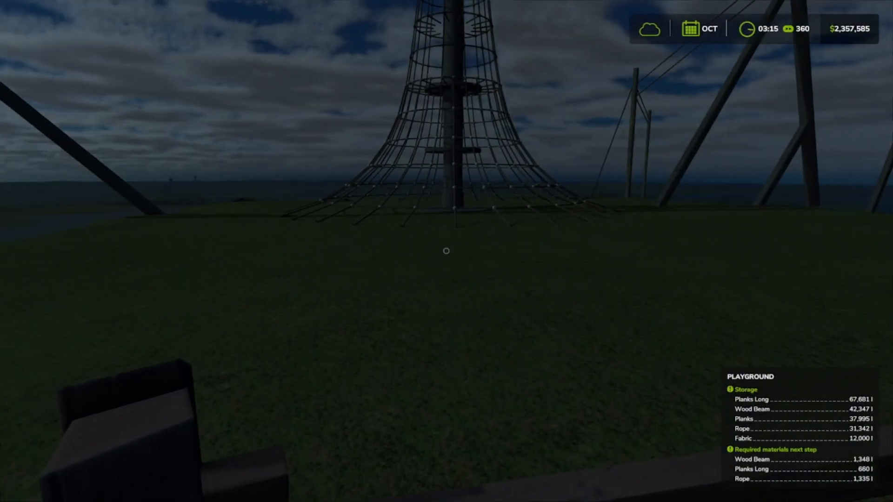
Step: Cross the yard to the maker hall's open doorway and check its plank storage, production progress and the wooden tractor inside
key(w)
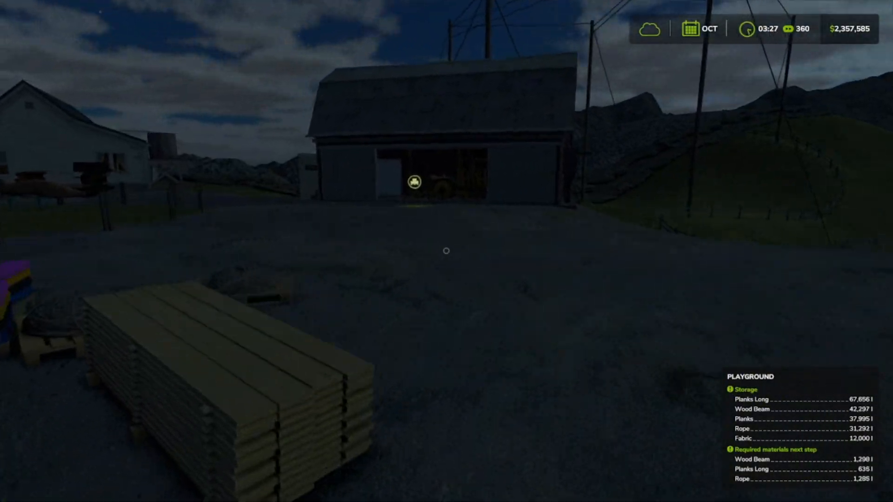
key(w)
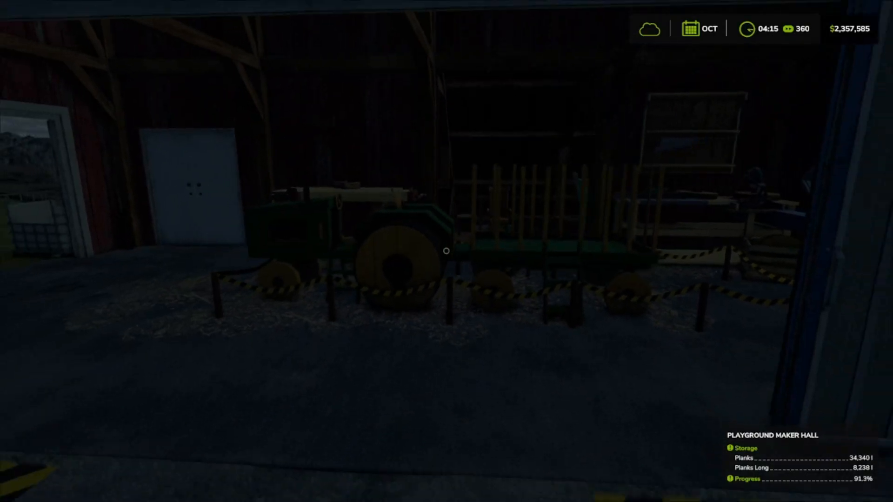
key(s)
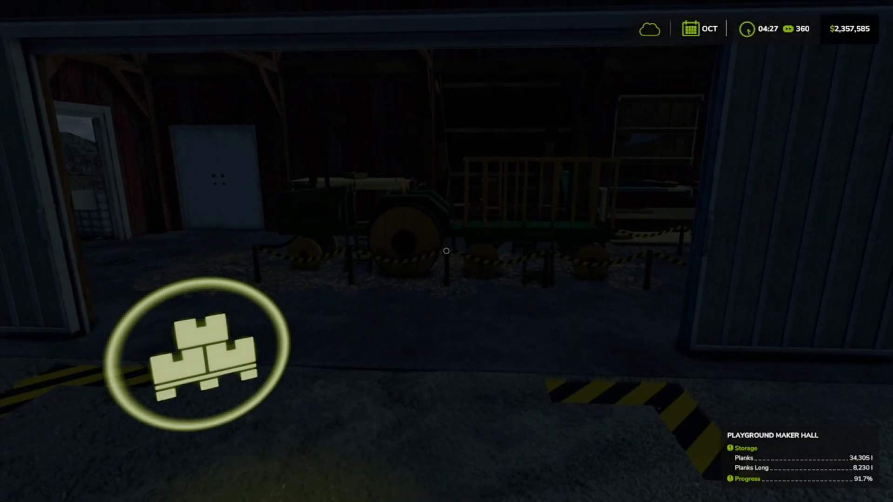
Step: Return from the maker hall to the playground fence to view the climbing structures and recheck the remaining required materials
key(w)
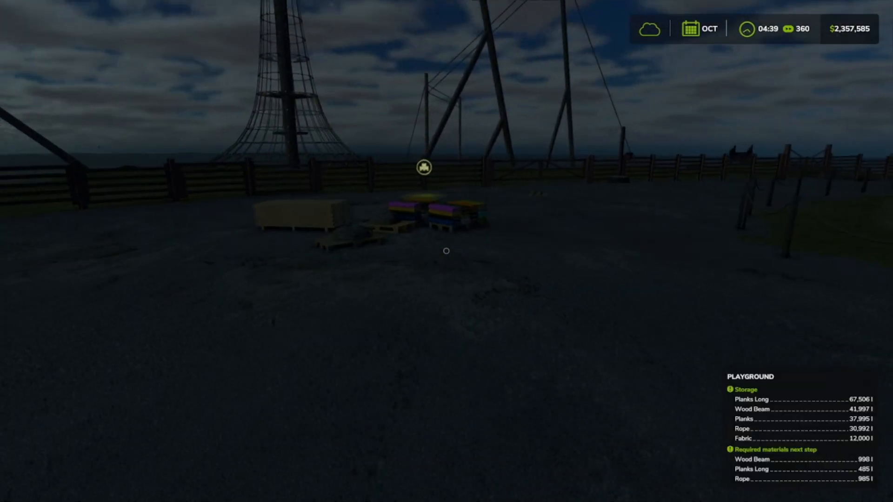
key(w)
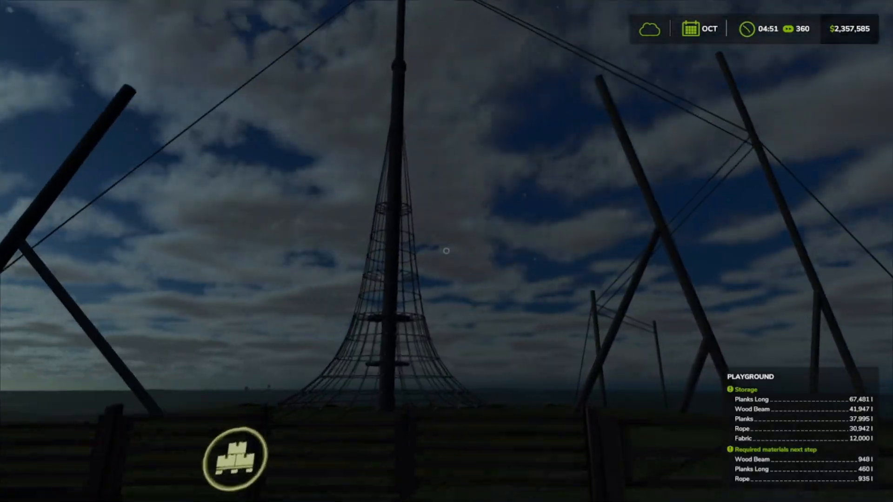
key(w)
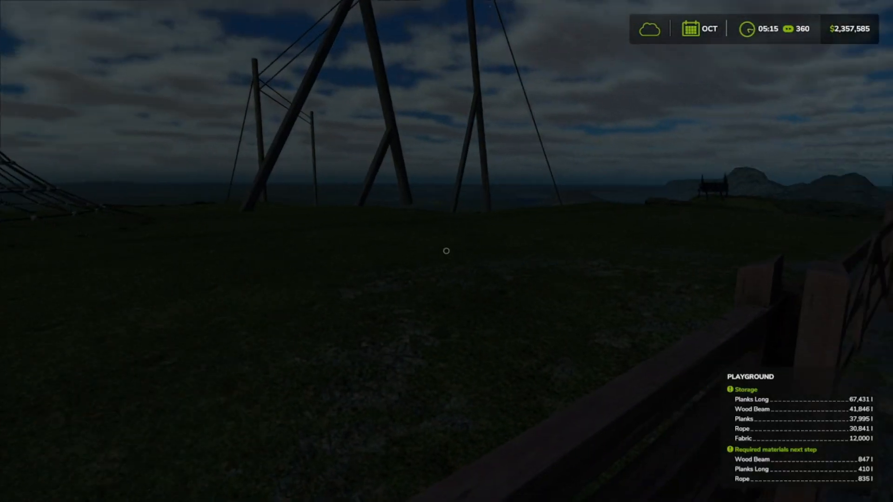
key(w)
key(d)
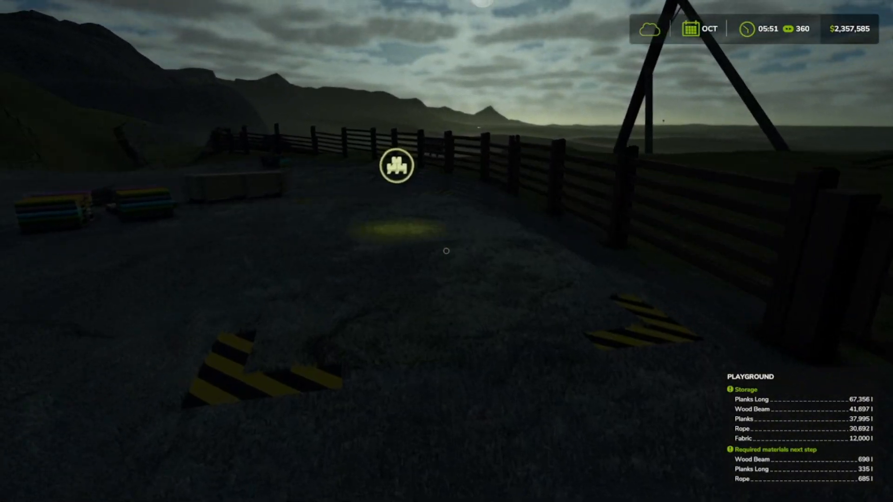
Step: Deliver the long-plank pallet and the two rope pallets from the yard to the playground's unloading point
key(w)
key(w)
click(447, 251)
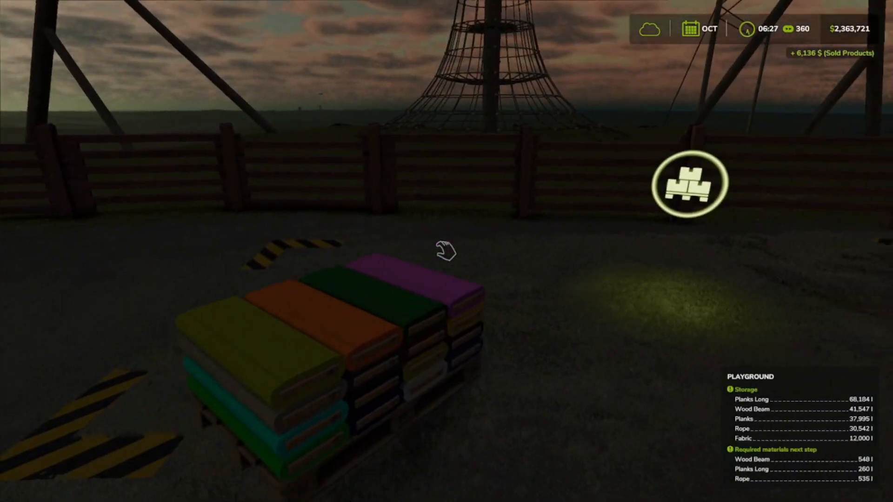
key(w)
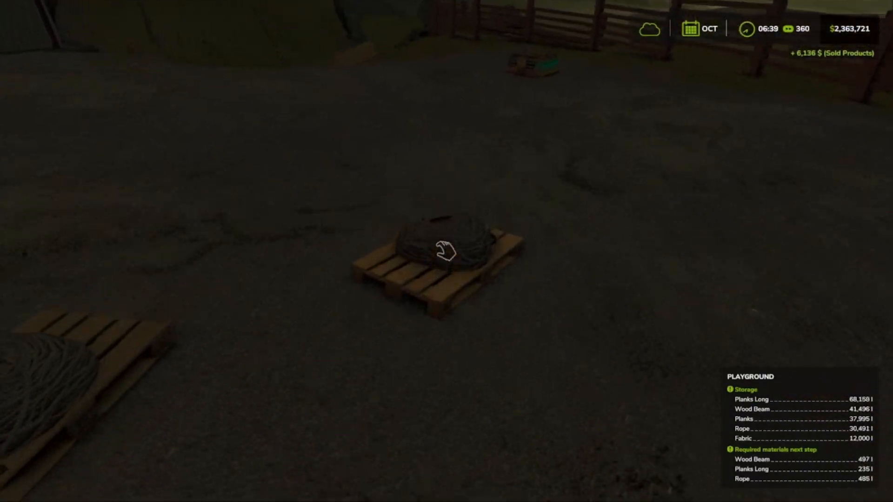
click(447, 251)
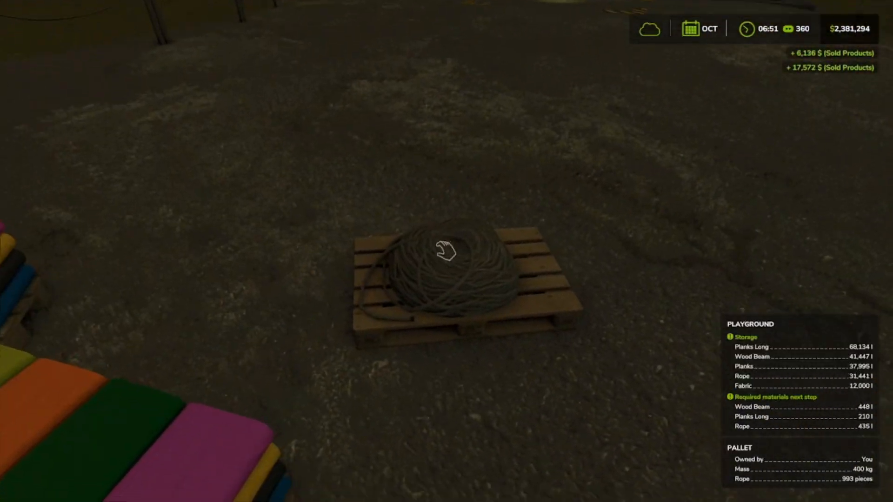
click(446, 251)
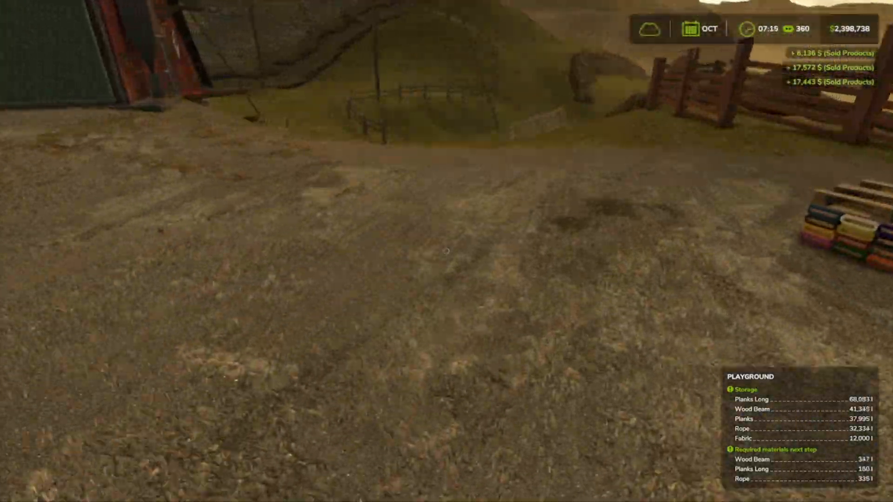
Step: Fetch the long-plank pallet lying by the rocks at the fence end and deliver it to the playground's unloading point
key(w)
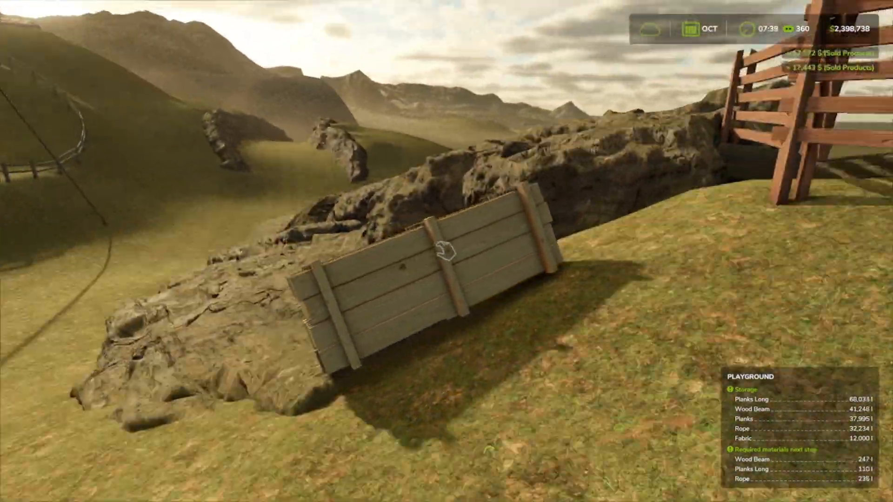
key(w)
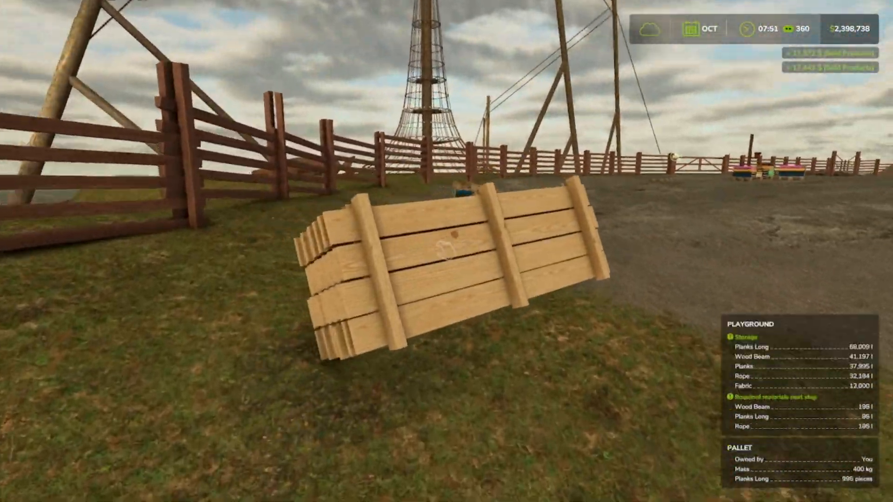
key(w)
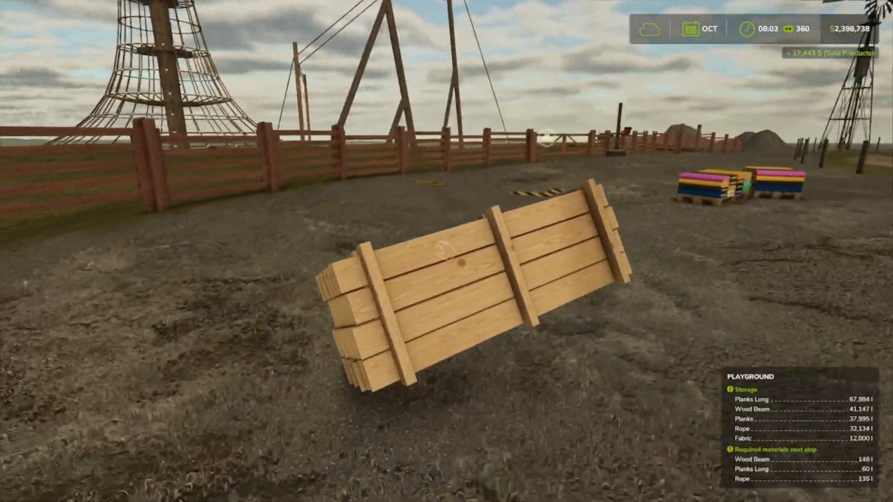
key(w)
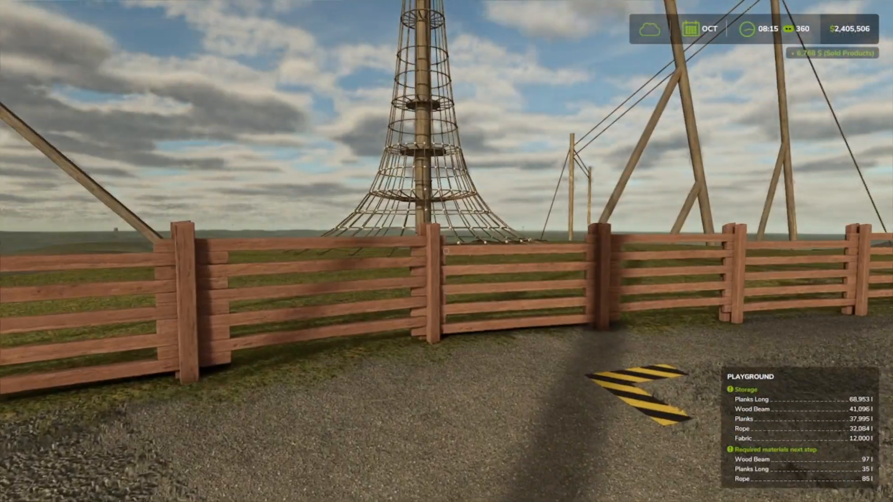
Step: Look over the fence at the playground's climbing tower and poles, and check the materials required for the next construction step
key(space)
key(w)
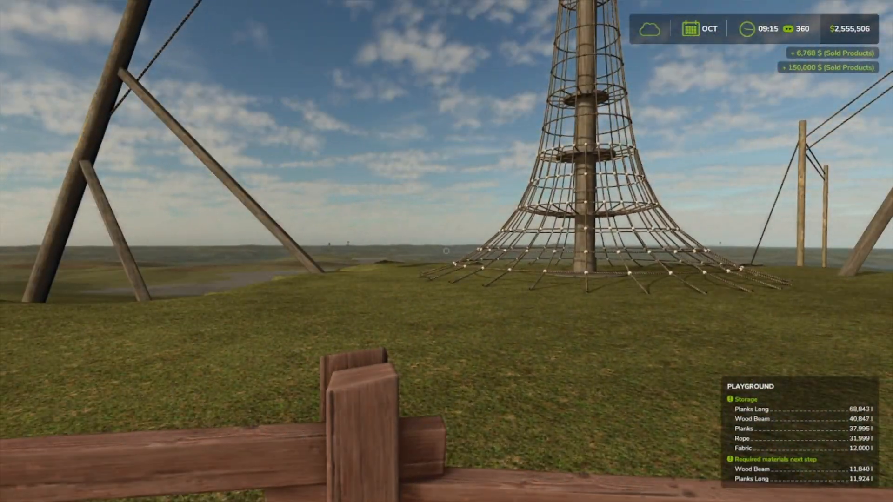
key(s)
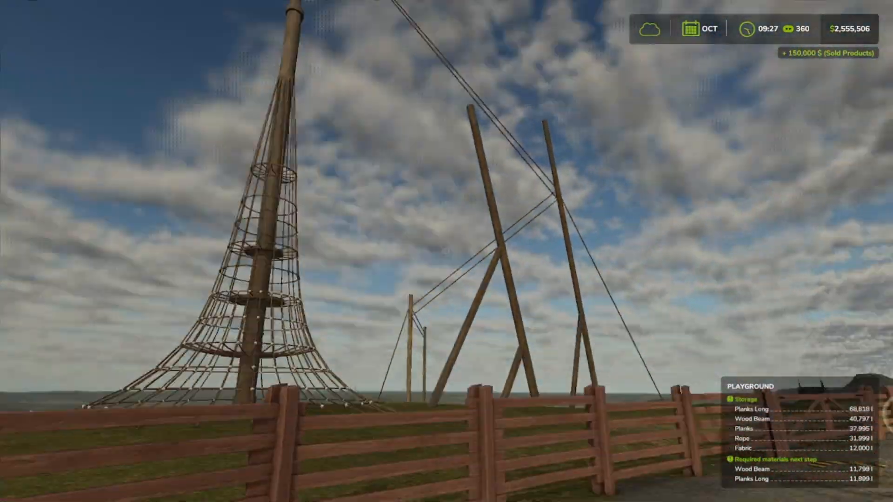
Step: Inspect the two fabric pallets in the yard and the rope tower and poles behind the playground fence
key(w)
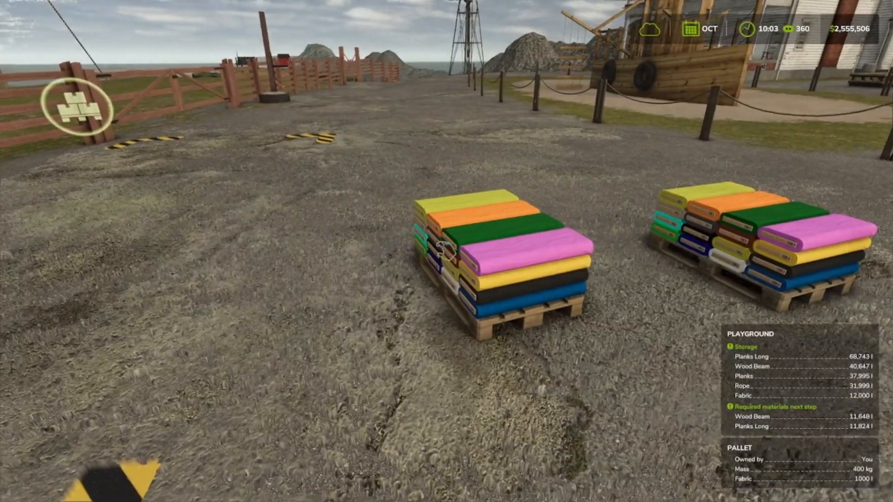
key(s)
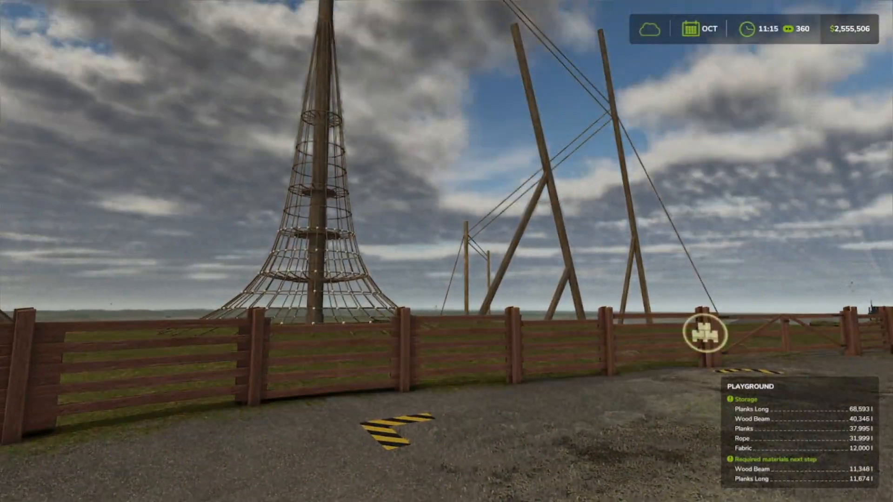
key(w)
key(space)
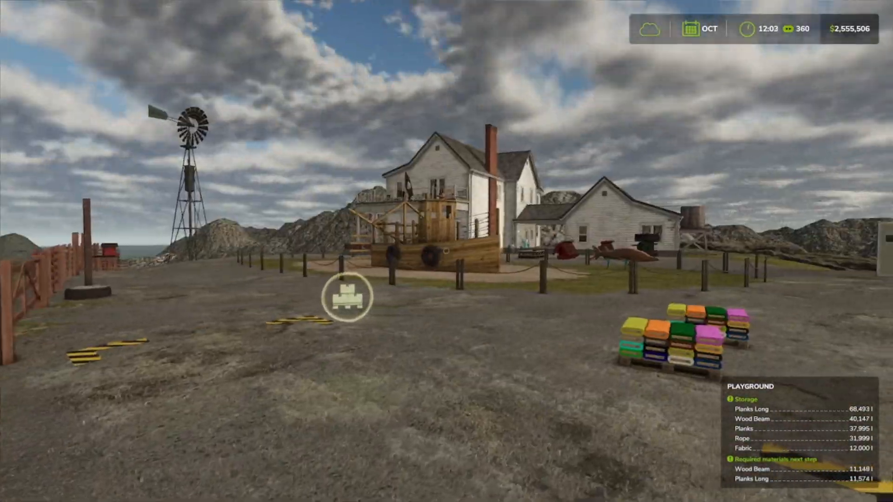
Step: Walk across the yard to the maker hall and examine the taped-off assembly area in front of the workbenches
key(w)
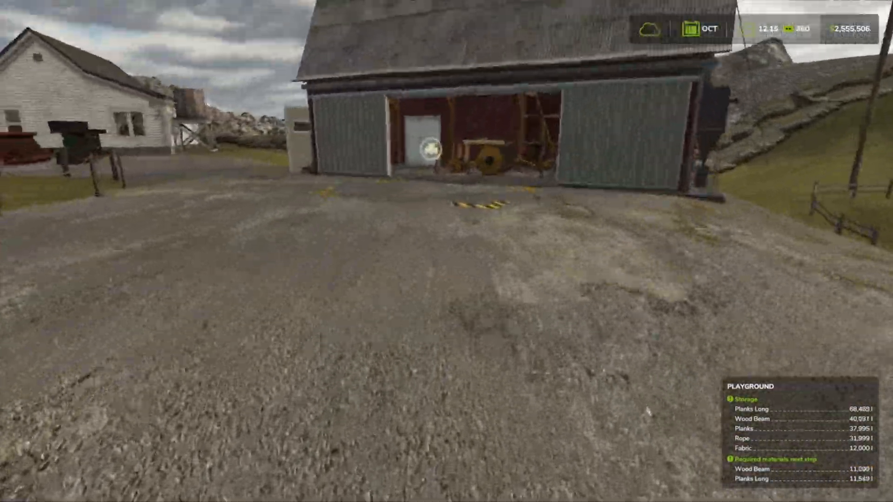
key(w)
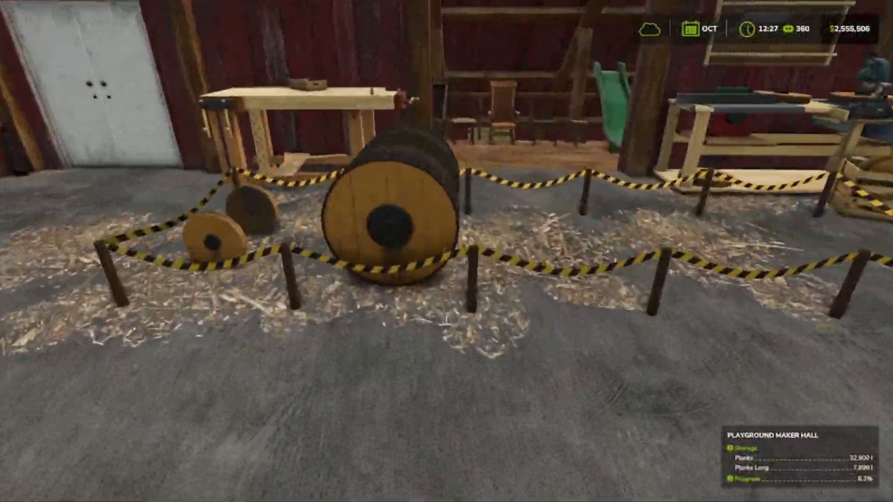
key(w)
key(w)
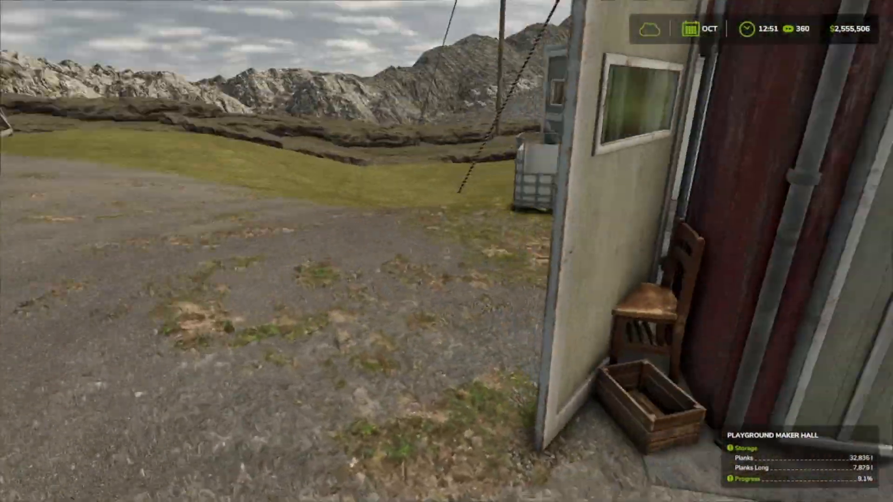
Step: Go around the maker hall to its glazed white door and inspect the workshop inside, including the anvil, stairs and furniture loft
key(w)
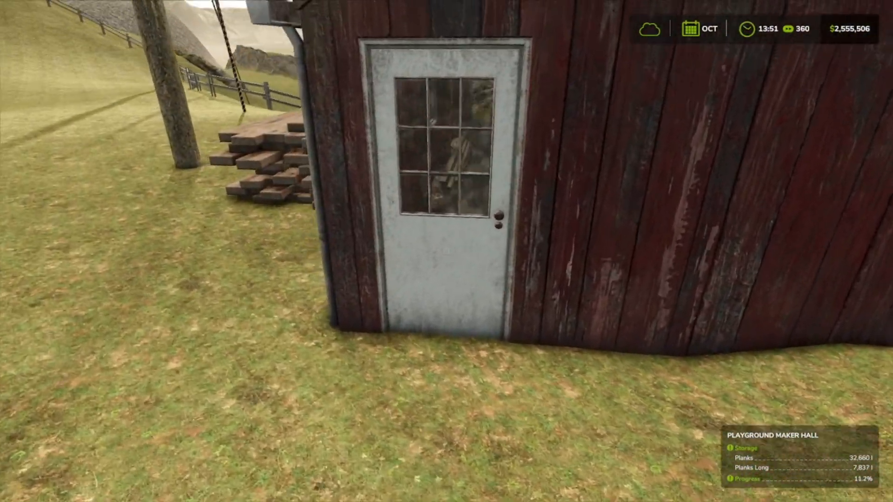
key(w)
key(w)
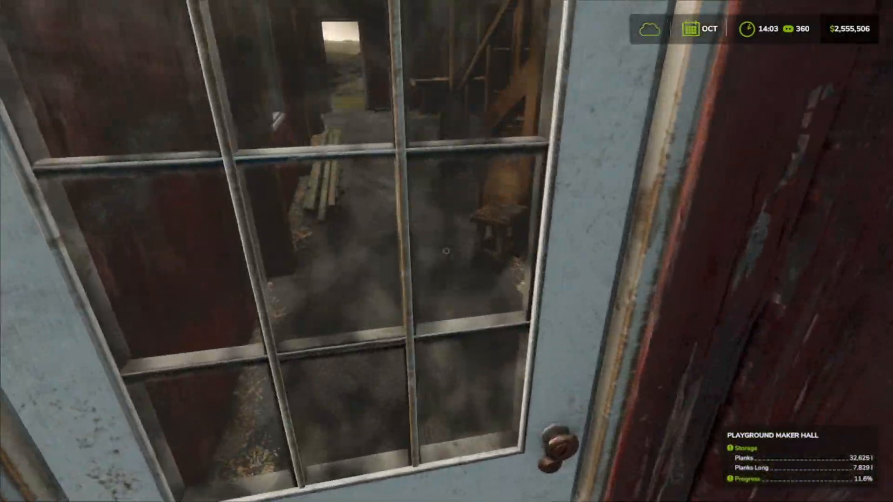
key(r)
key(s)
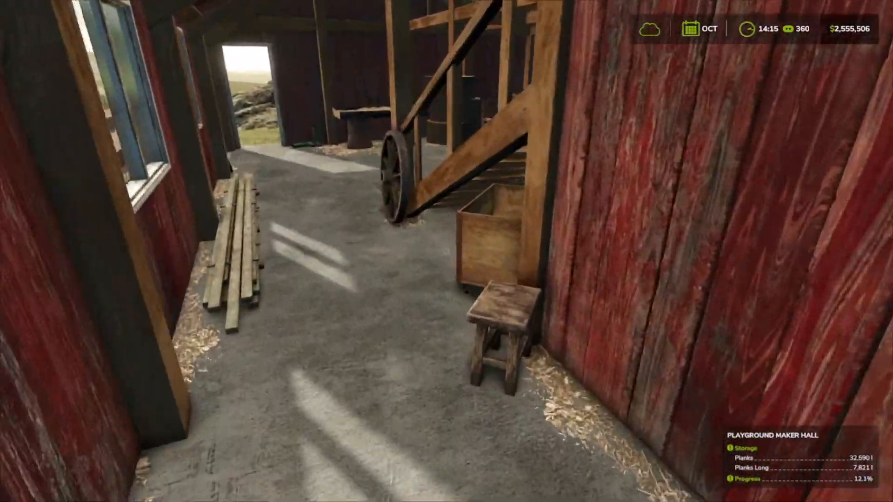
key(w)
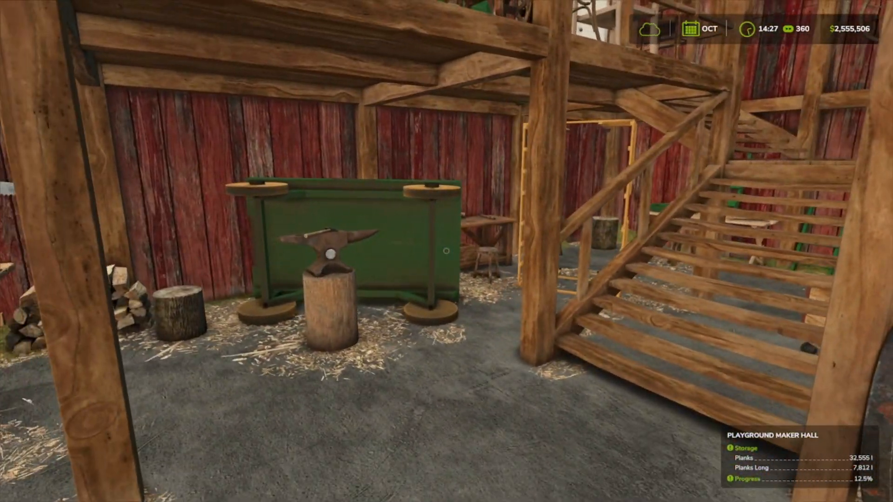
key(s)
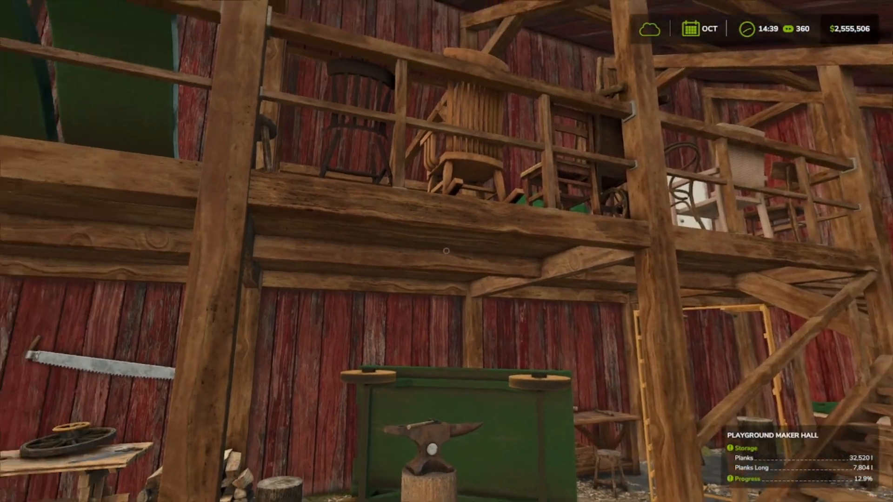
key(w)
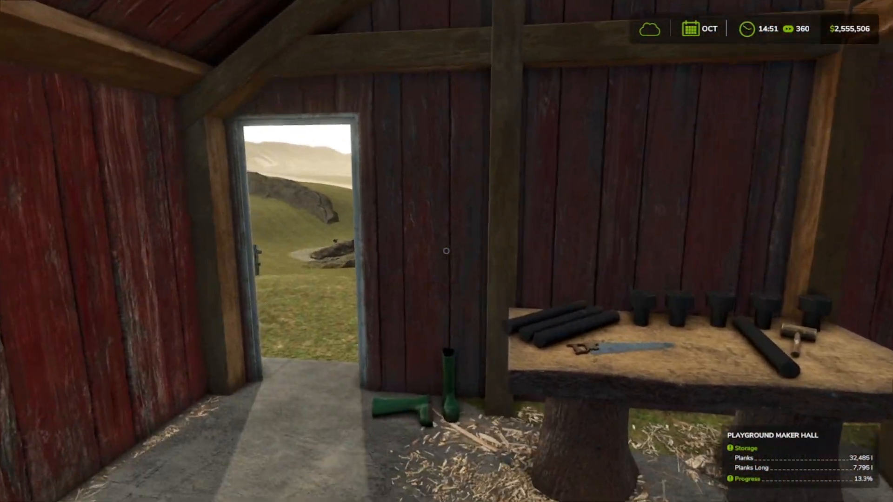
Step: Leave the hall past the sawhorses and enter the fenced playground to inspect the leaning poles and the rope net's ground anchors
key(w)
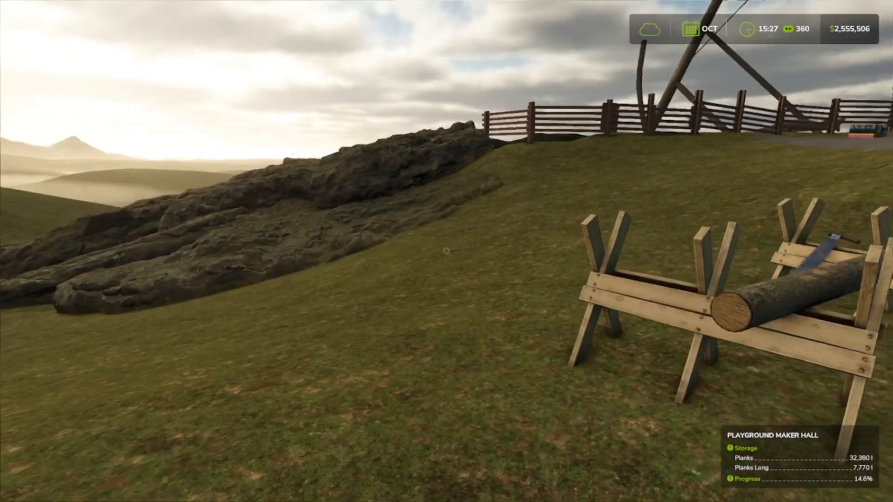
key(w)
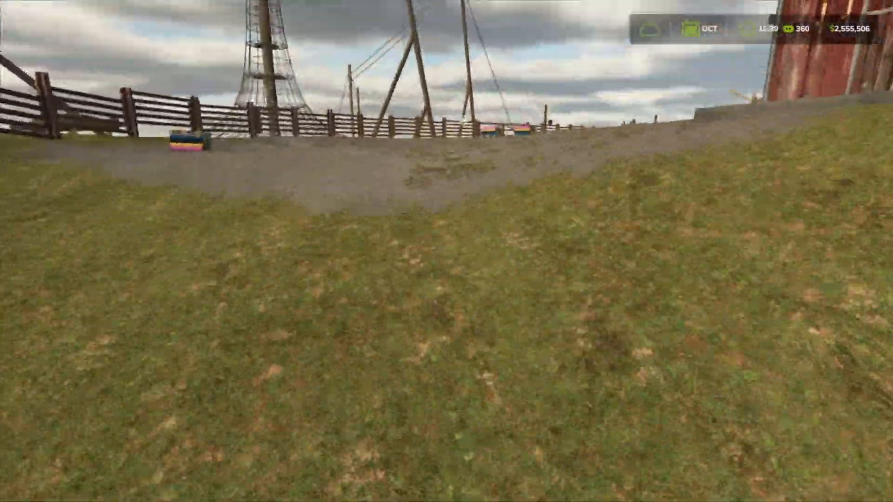
key(w)
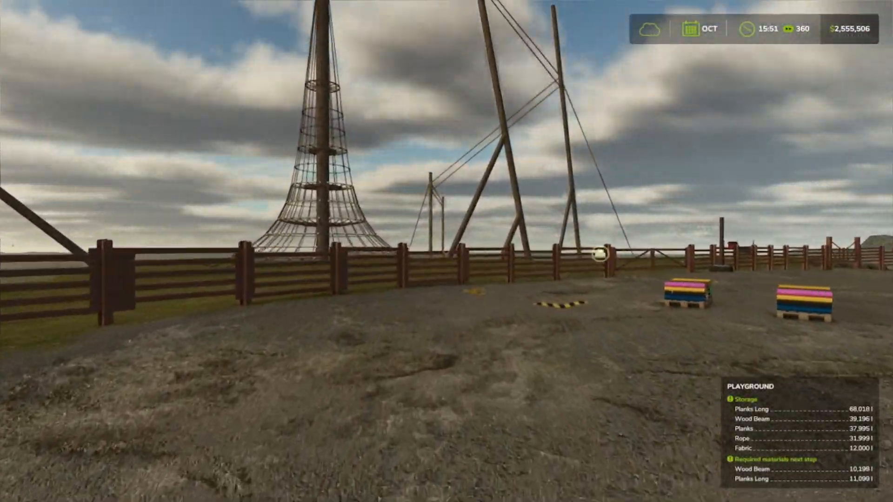
key(w)
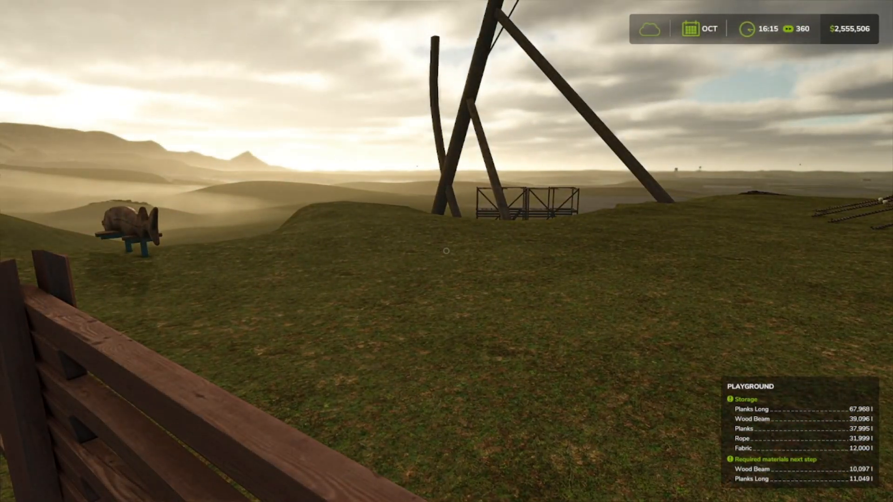
key(w)
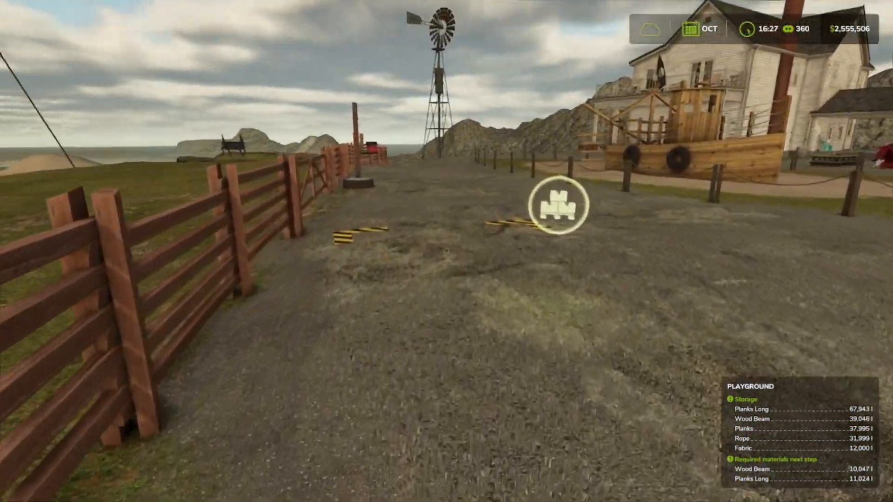
key(w)
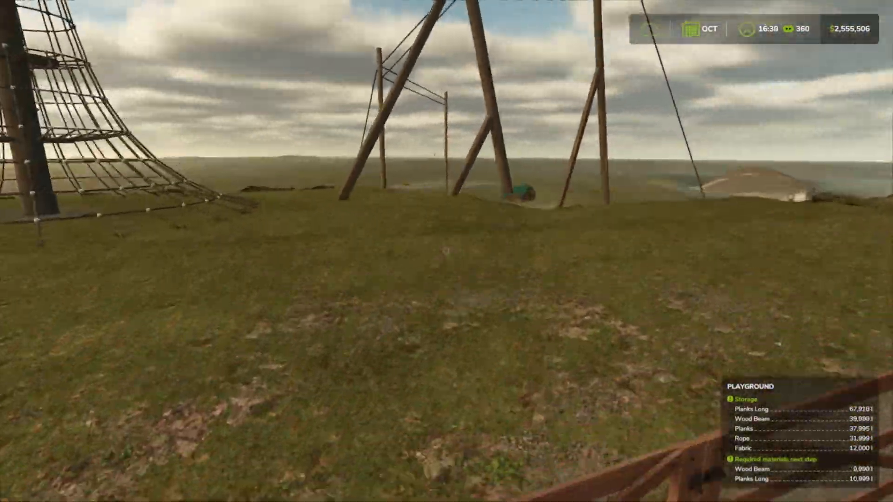
key(w)
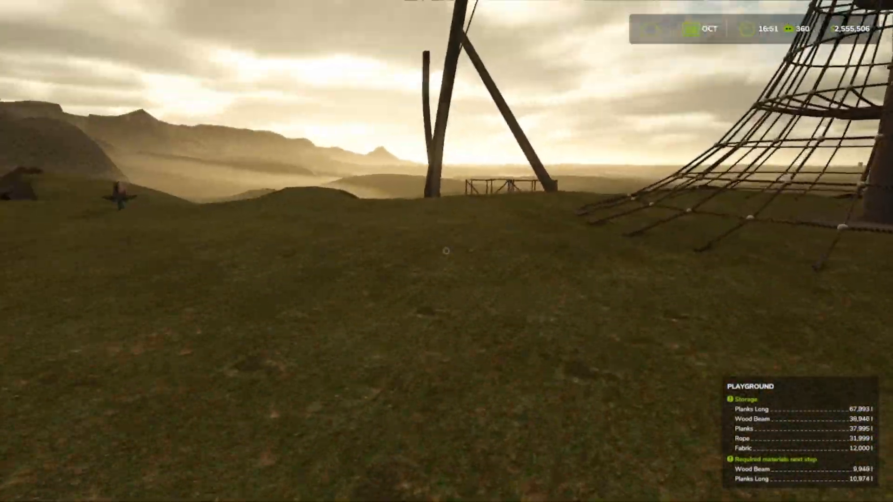
key(w)
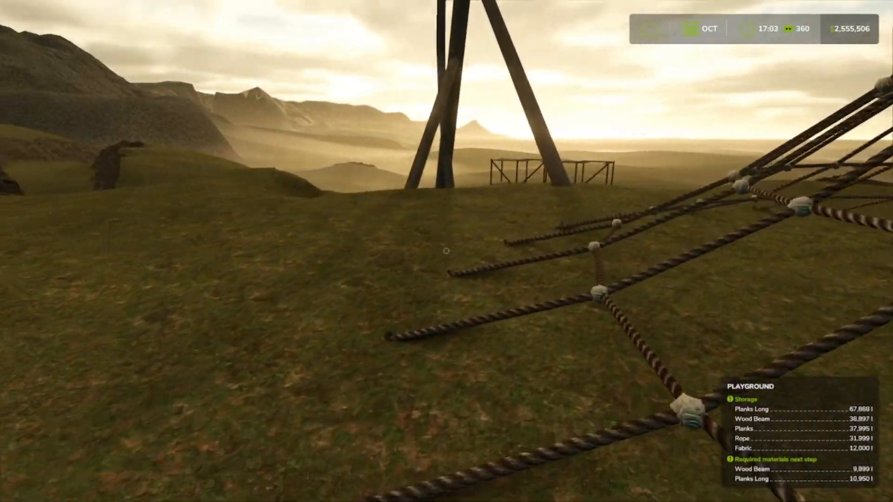
key(w)
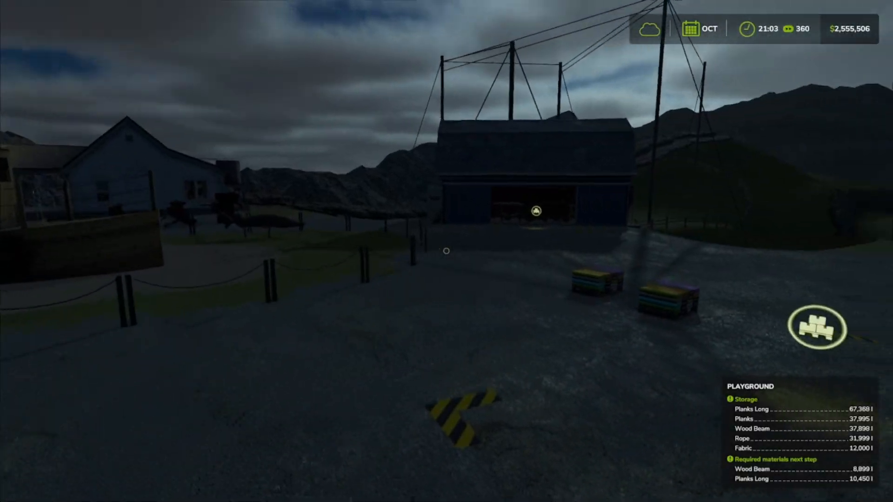
Step: Return across the yard to the maker hall and examine the wheels, barrel and green wagon in its assembly area
key(w)
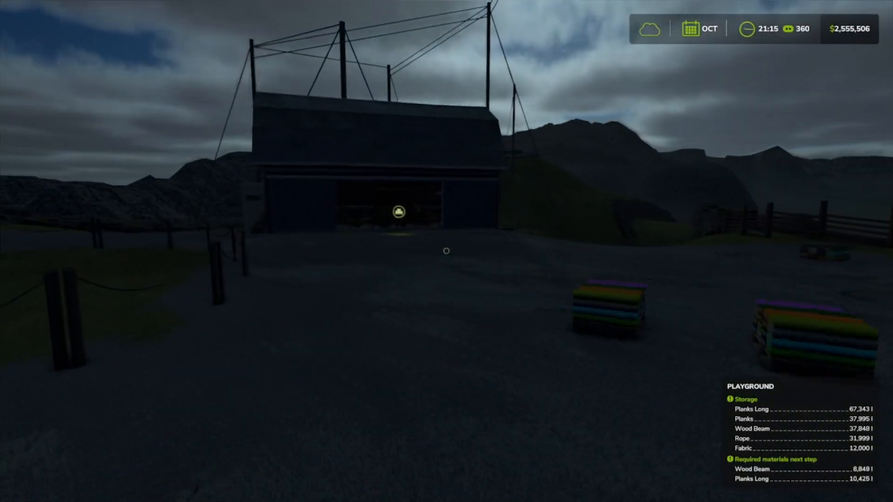
key(w)
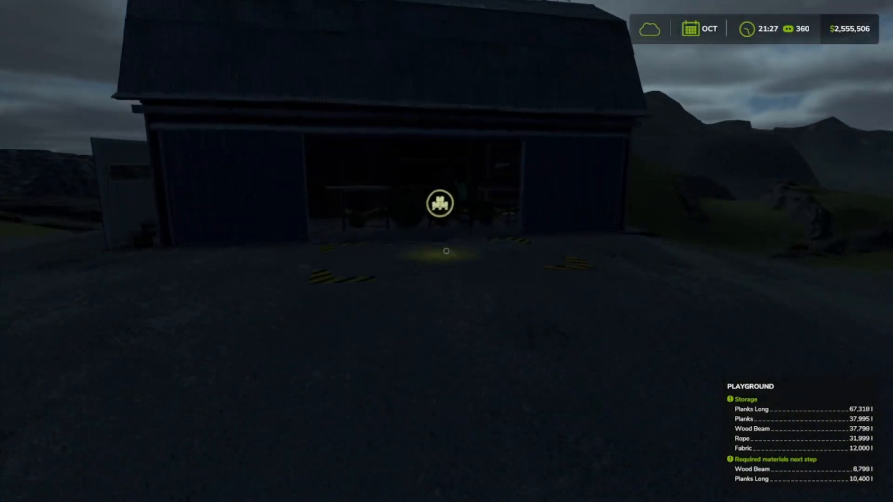
key(w)
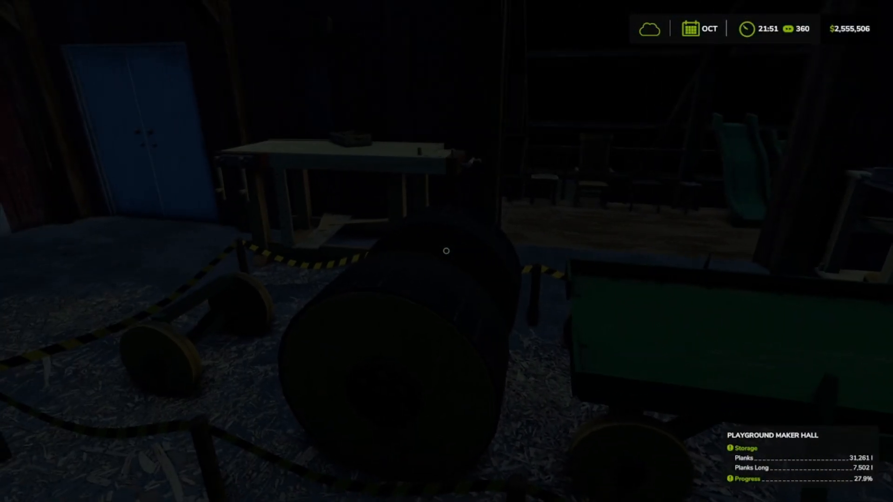
key(s)
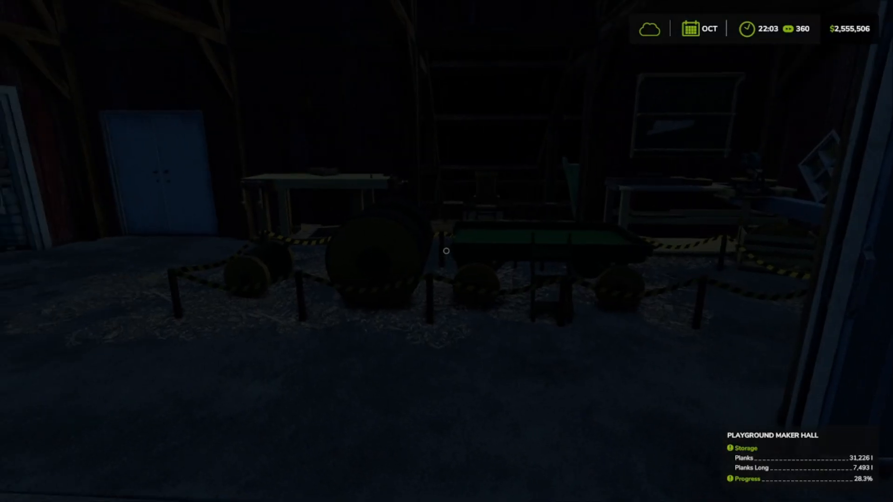
key(s)
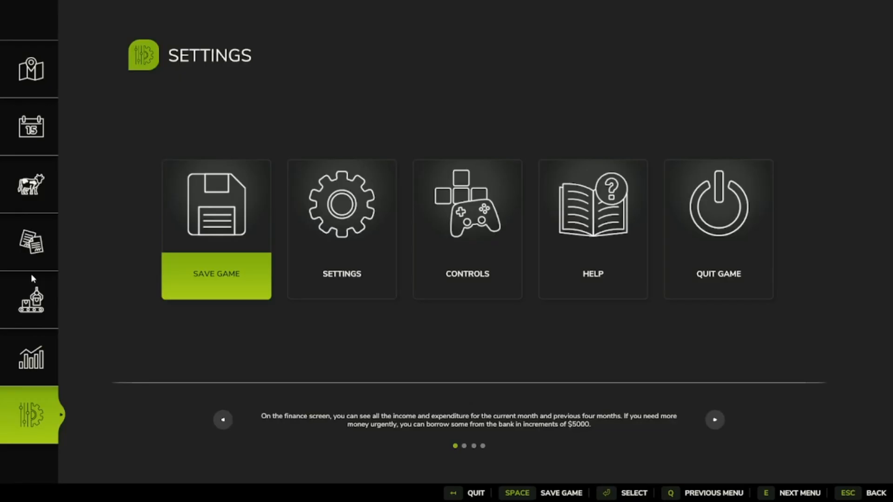
Step: Check the maker hall's Toy Tractor recipe, incoming materials and production status in the production chains overview
click(31, 277)
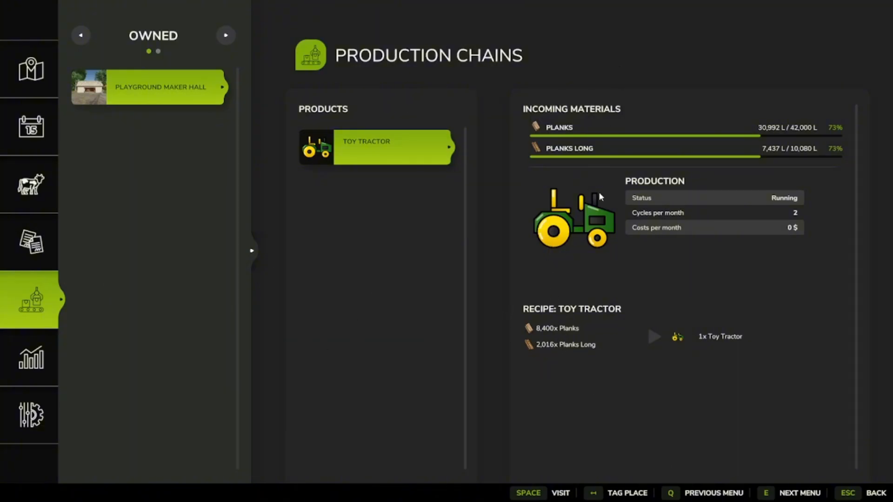
click(360, 136)
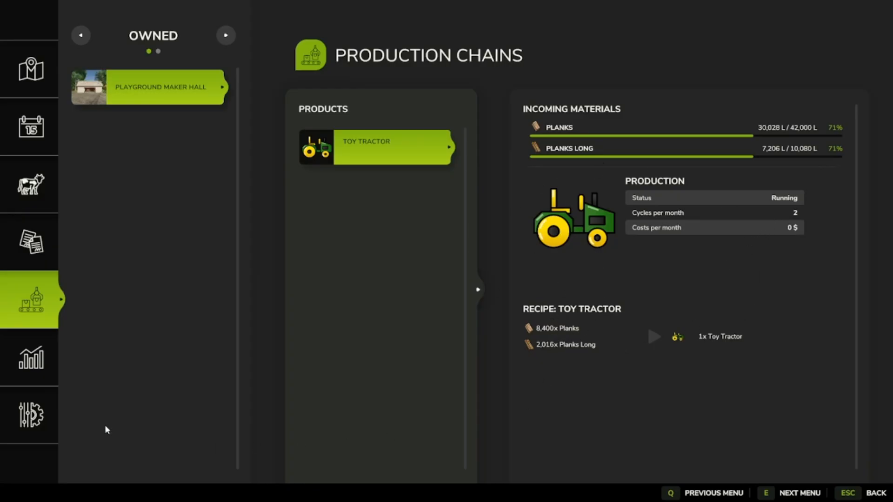
Step: Close the production overview and walk through the maker hall to inspect the partly built toy tractor and wagon
key(Escape)
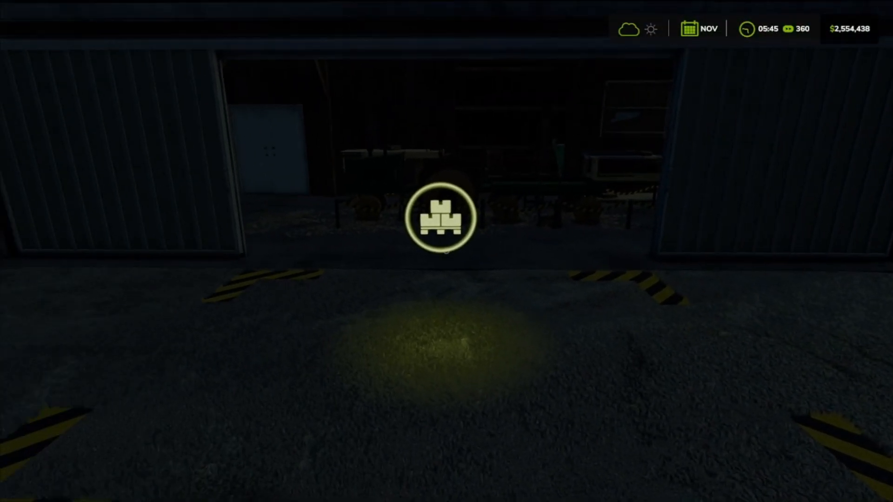
key(w)
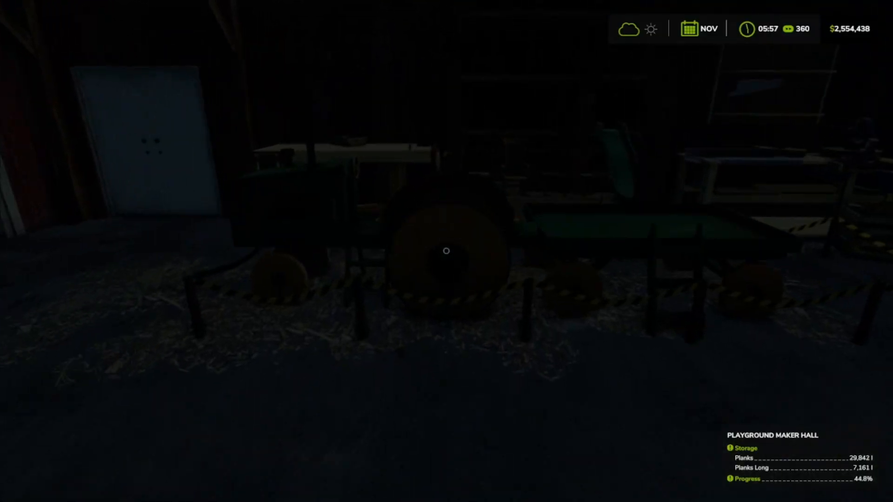
key(w)
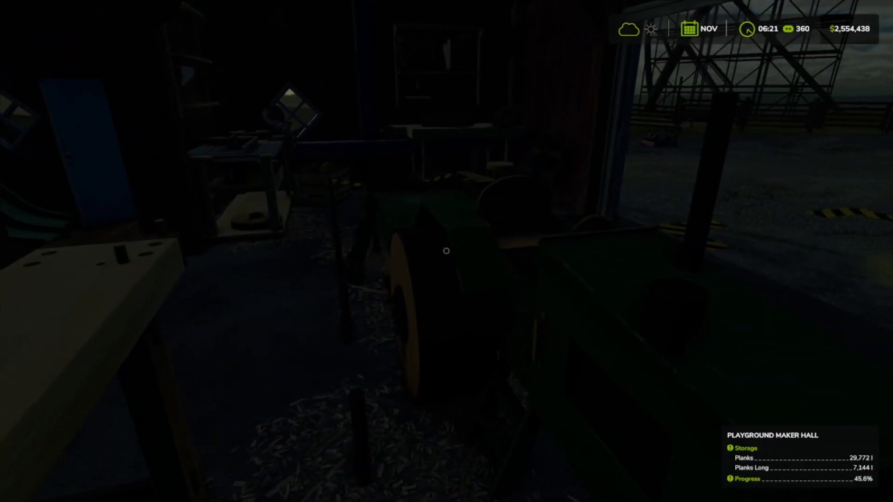
key(w)
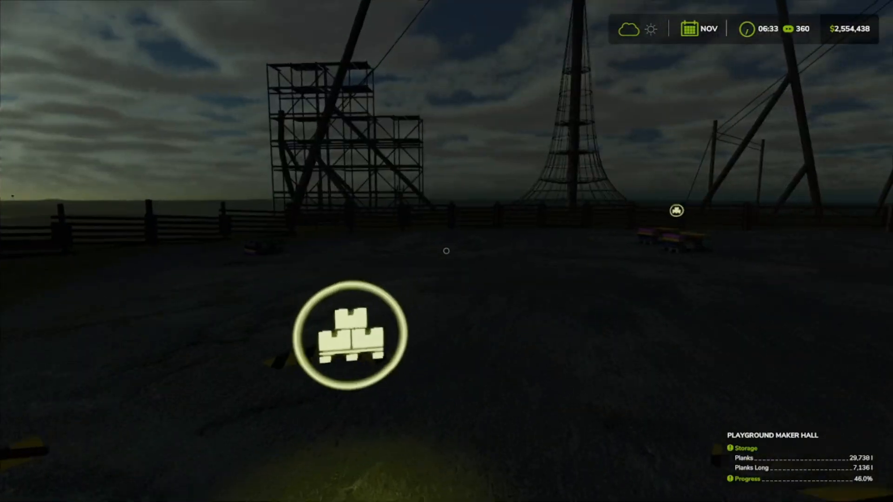
Step: Cross the yard to the wooden playground fence and inspect the scaffolding, leaning poles and climbing net
key(w)
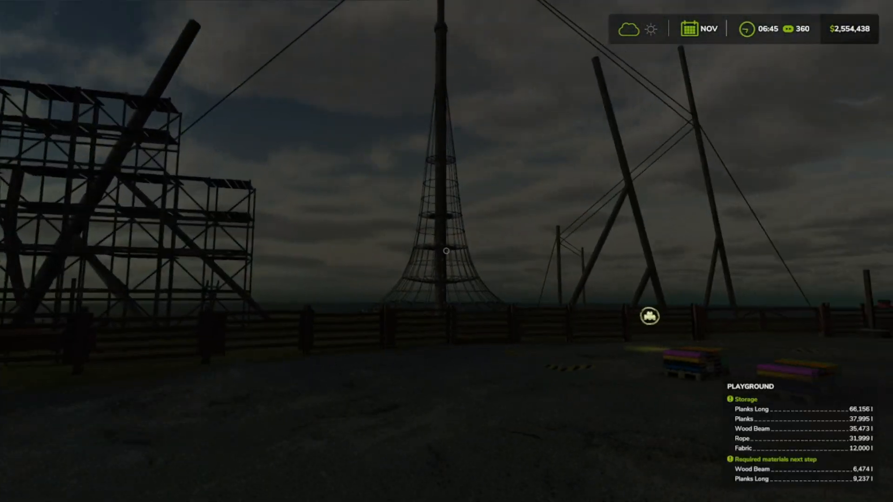
key(w)
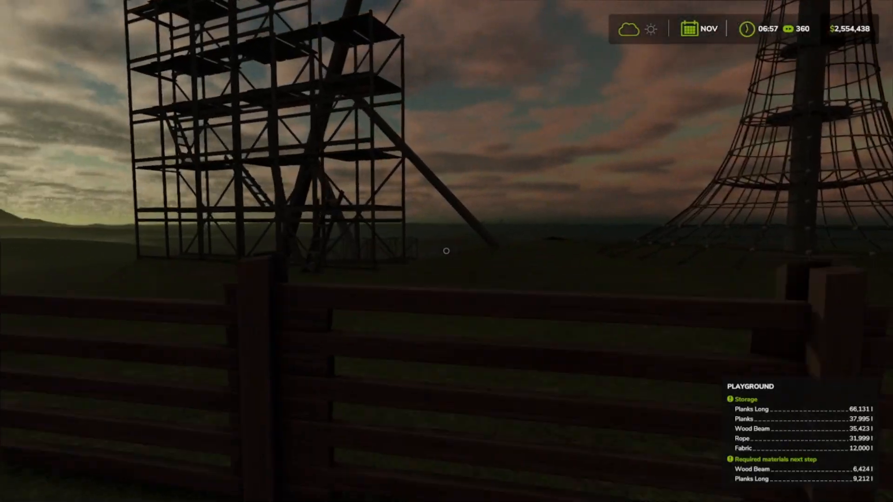
key(w)
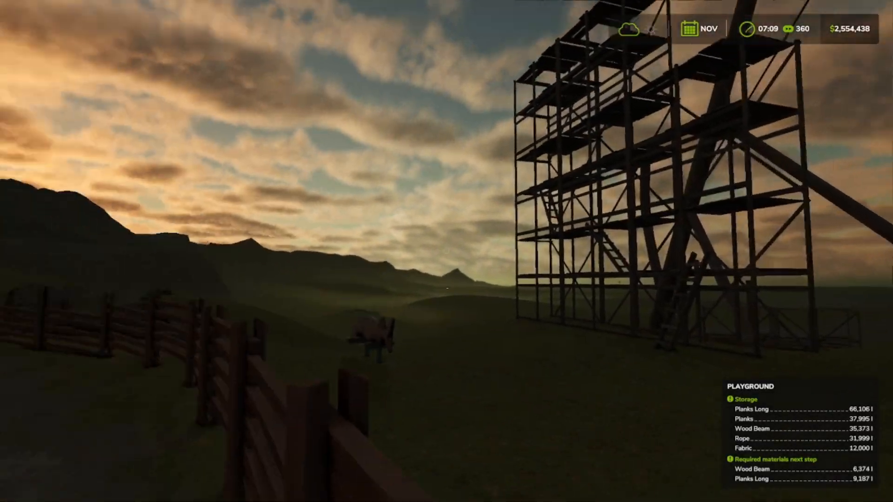
key(w)
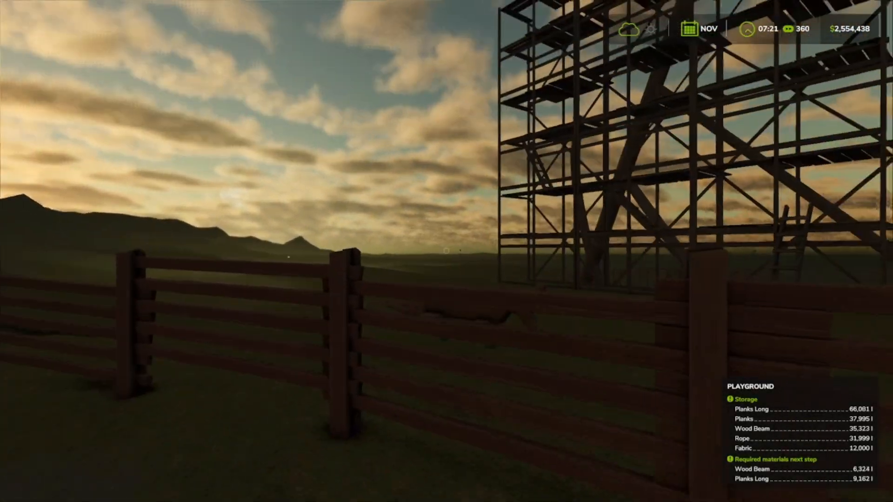
key(w)
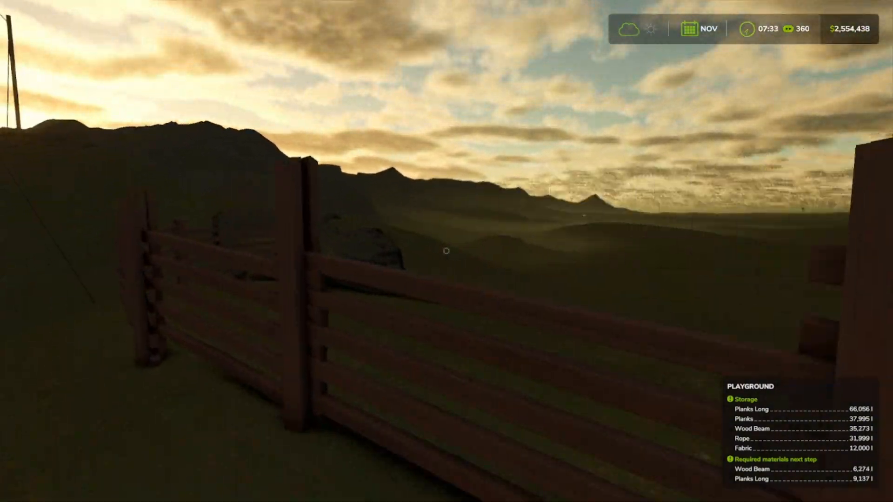
Step: Follow the wooden fence to its end and climb the rocks to view the surrounding valley and playground
key(w)
key(a)
key(w)
key(a)
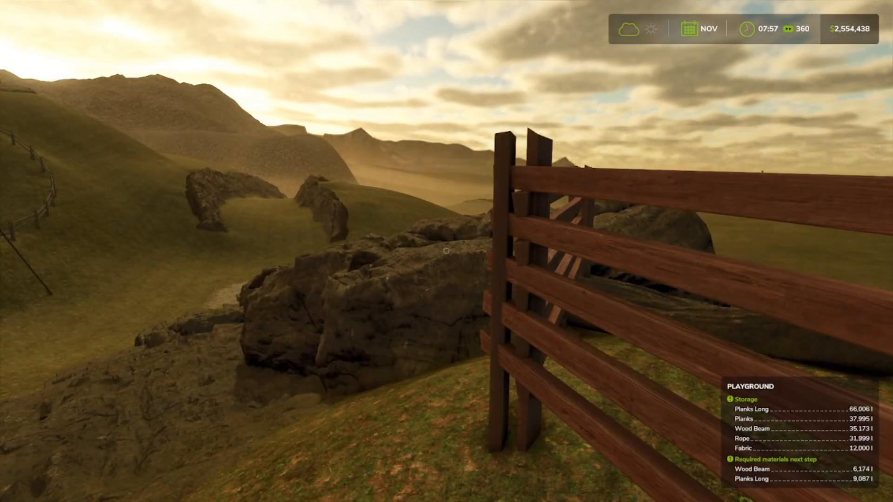
key(w)
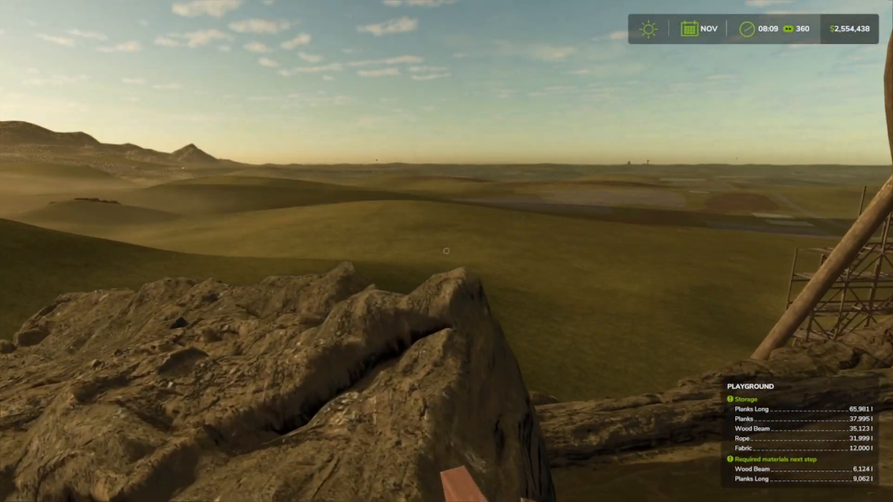
key(w)
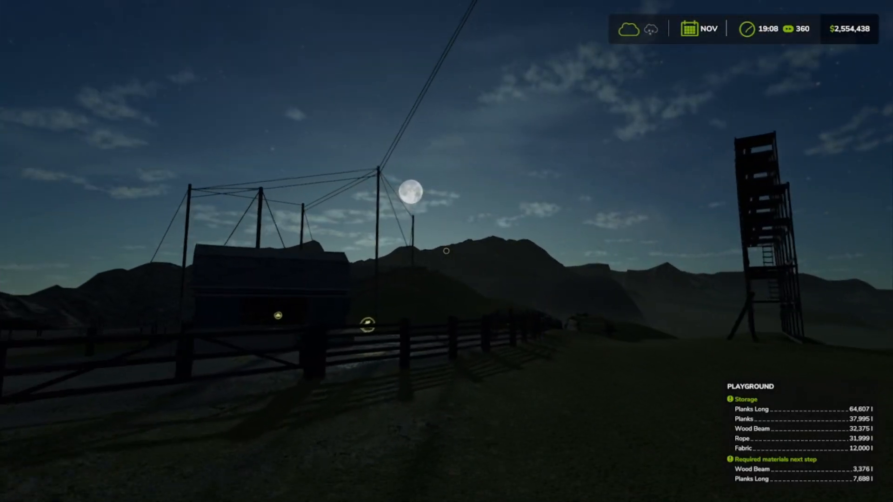
Step: Return to the yard and try to grab the fabric pallet beside the striped ground markings
key(w)
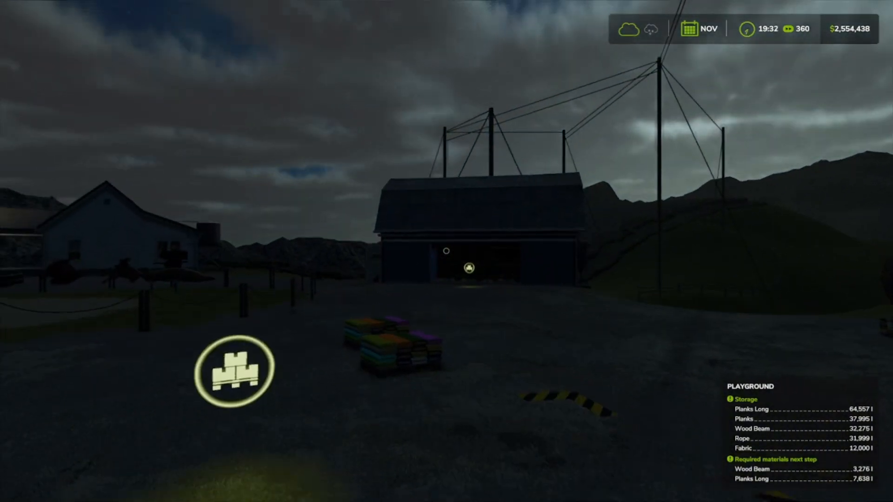
key(w)
key(w)
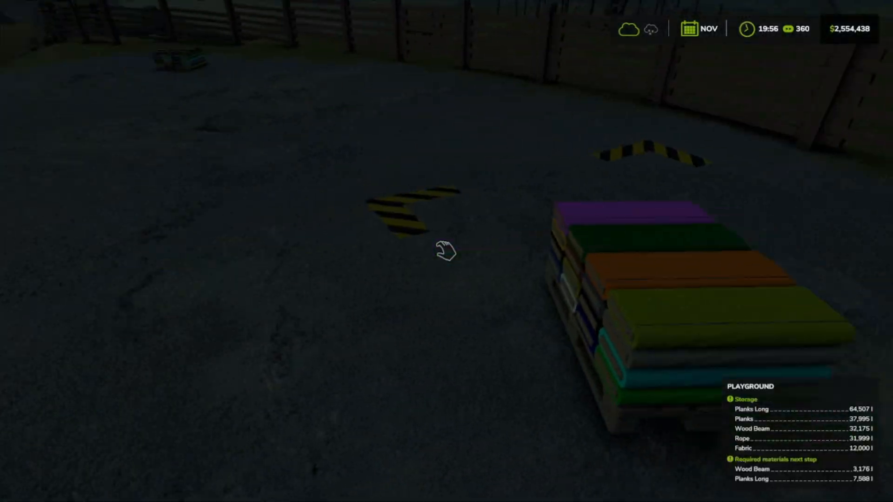
click(446, 251)
Step: Walk to the maker hall and inspect the toy tractor's fenders and the wagon's upright stakes
key(w)
key(w)
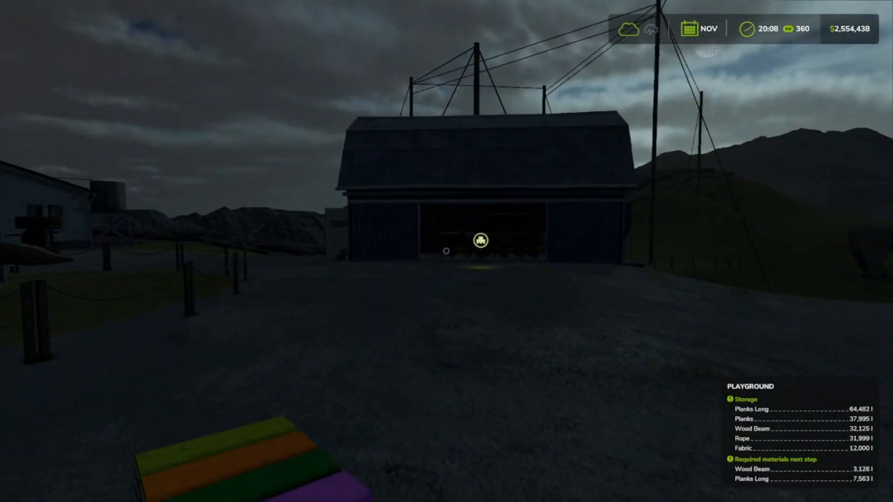
key(w)
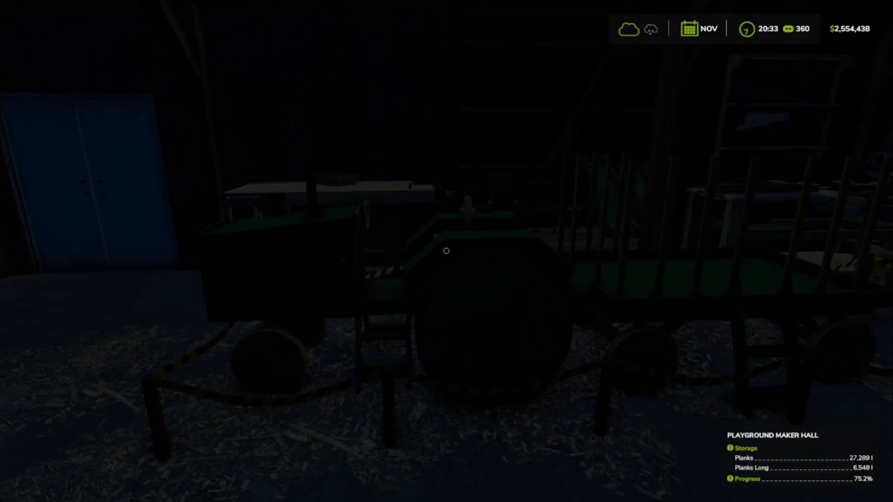
Step: Leave the maker hall and cross the yard to inspect the wooden pirate ship's hull, tire and rope ladder
key(s)
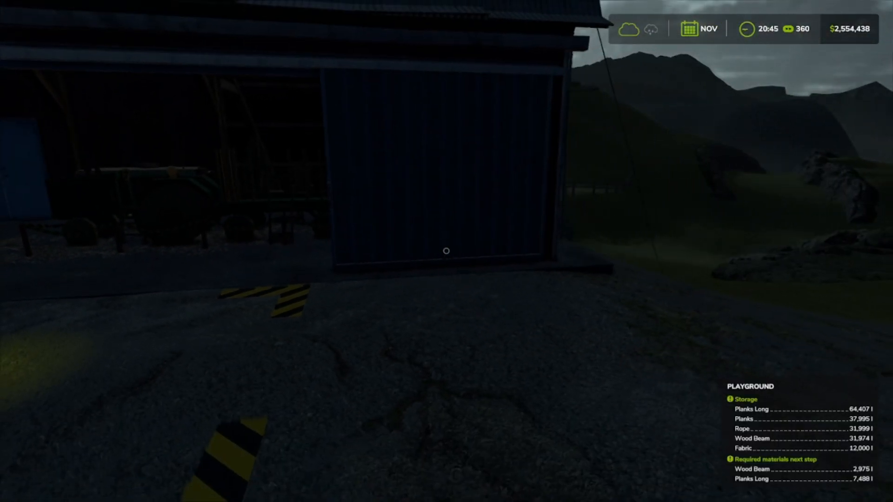
key(s)
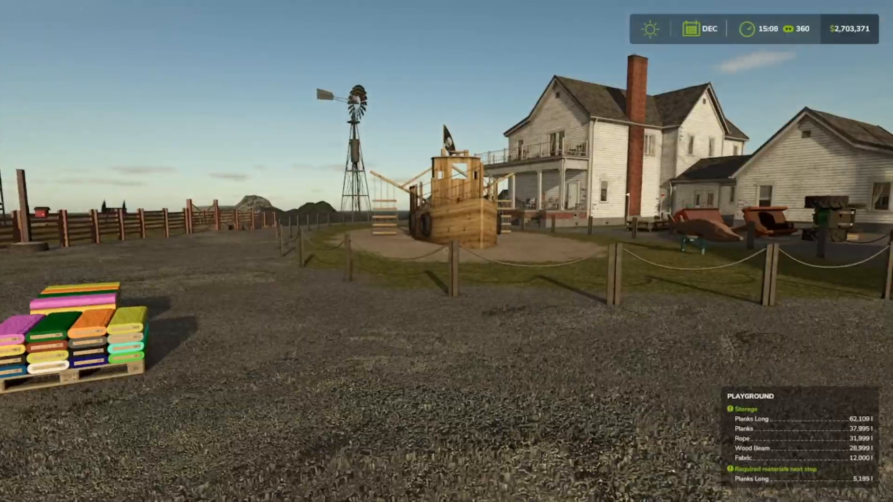
key(w)
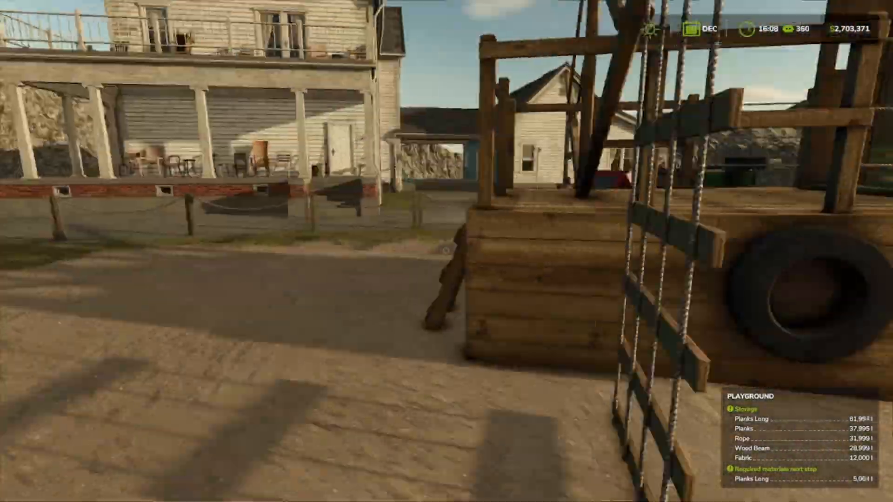